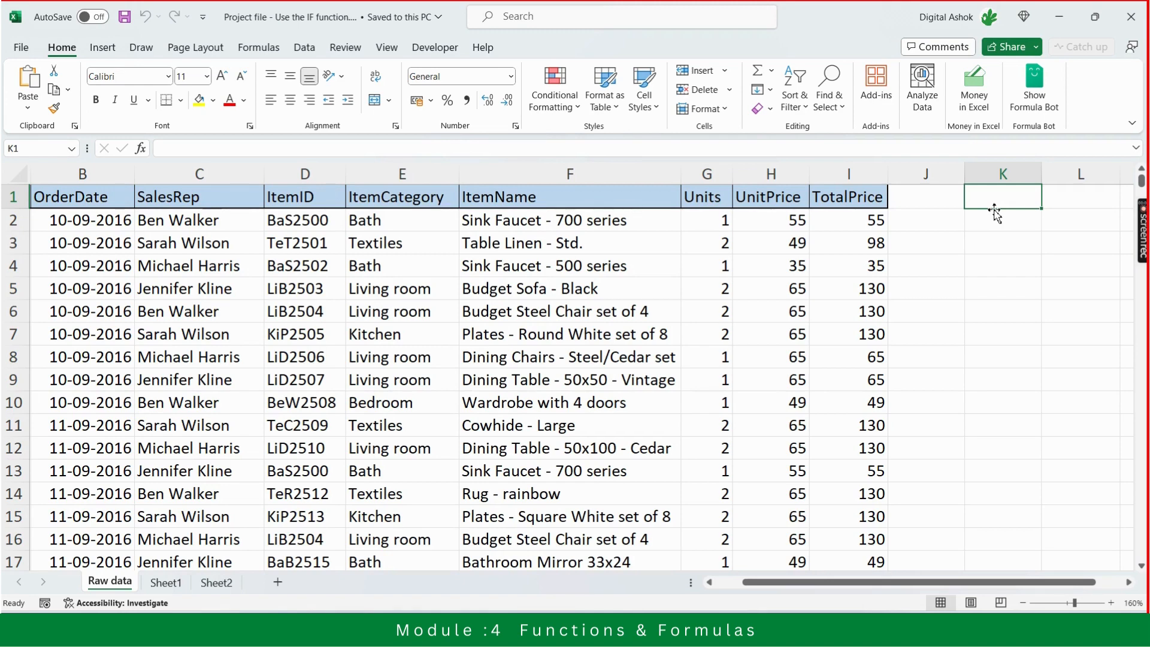
pyautogui.hotkey('alt', 'Tab')
pyautogui.hotkey('alt', 'Tab')
pyautogui.hotkey('alt', 'Tab')
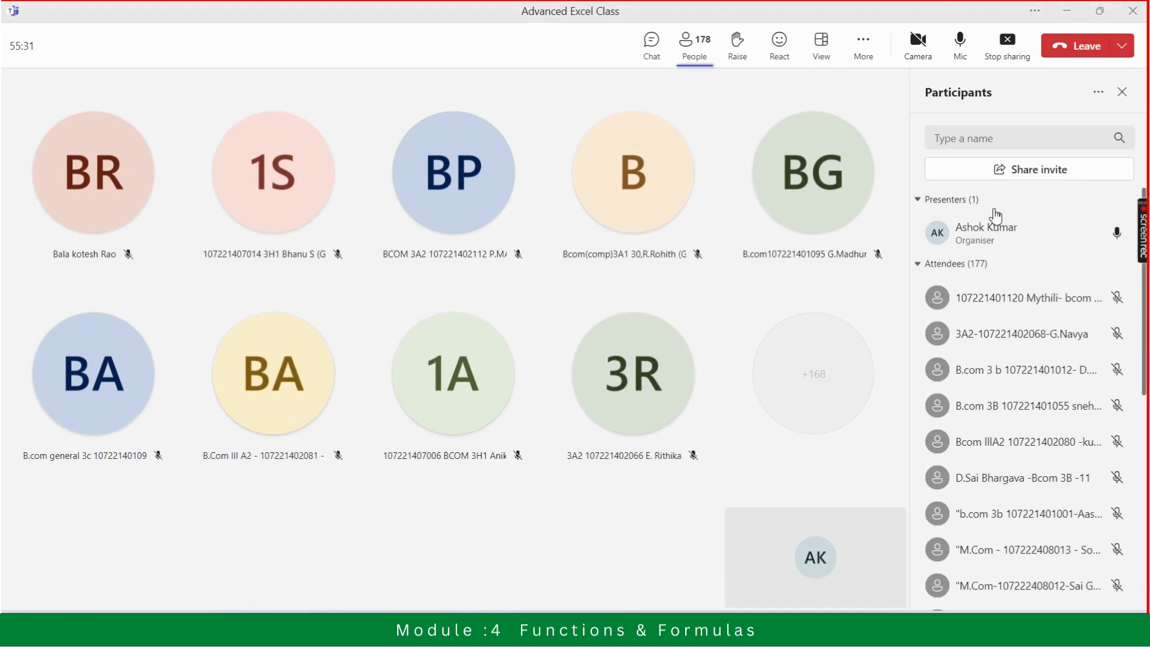
pyautogui.hotkey('alt', 'Tab')
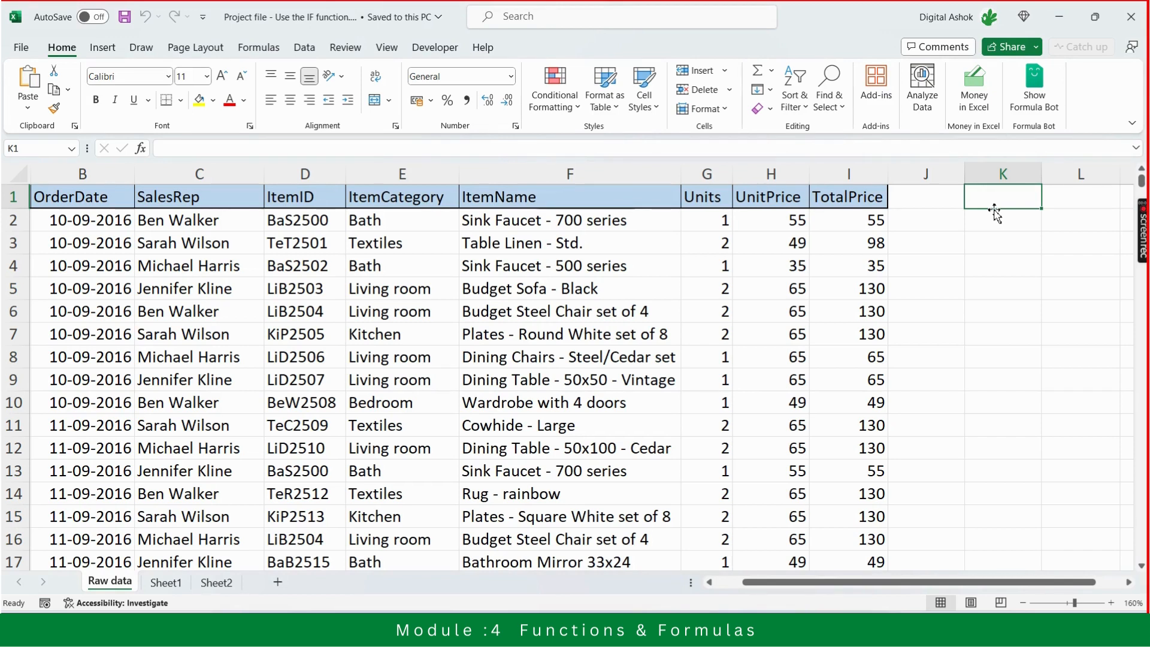
# Begin a plain-text syntax note in cell M2 of the Raw data sheet with "IF("
pyautogui.press('Left')
pyautogui.press('Right')
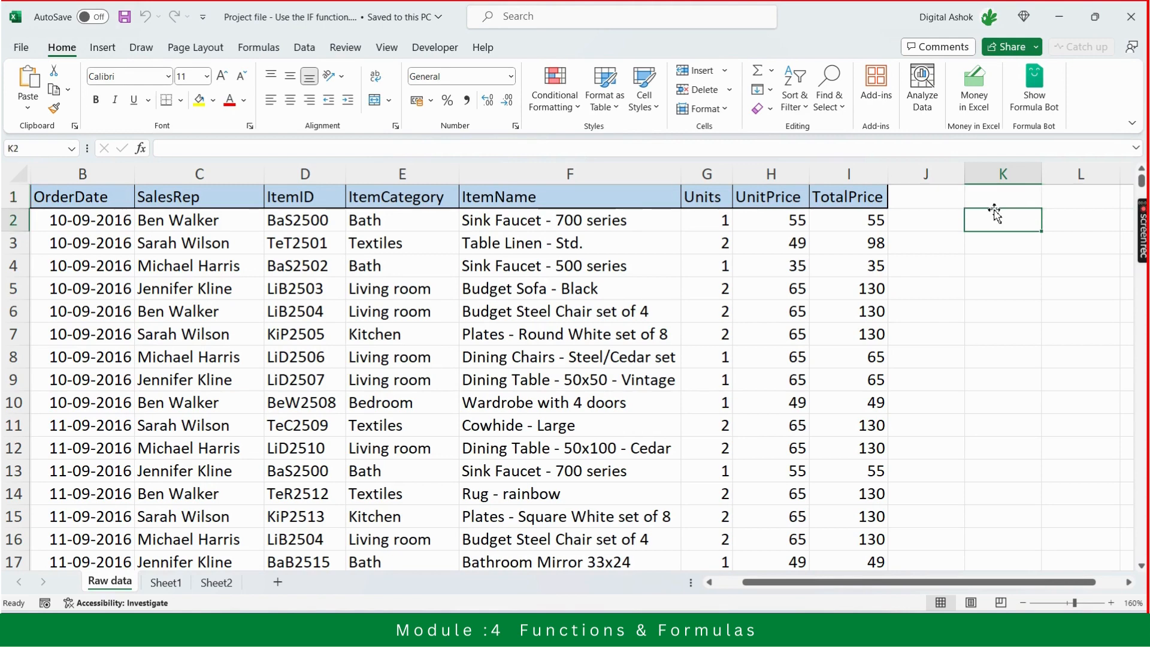
pyautogui.press('Down')
pyautogui.press('Right')
pyautogui.press('Right')
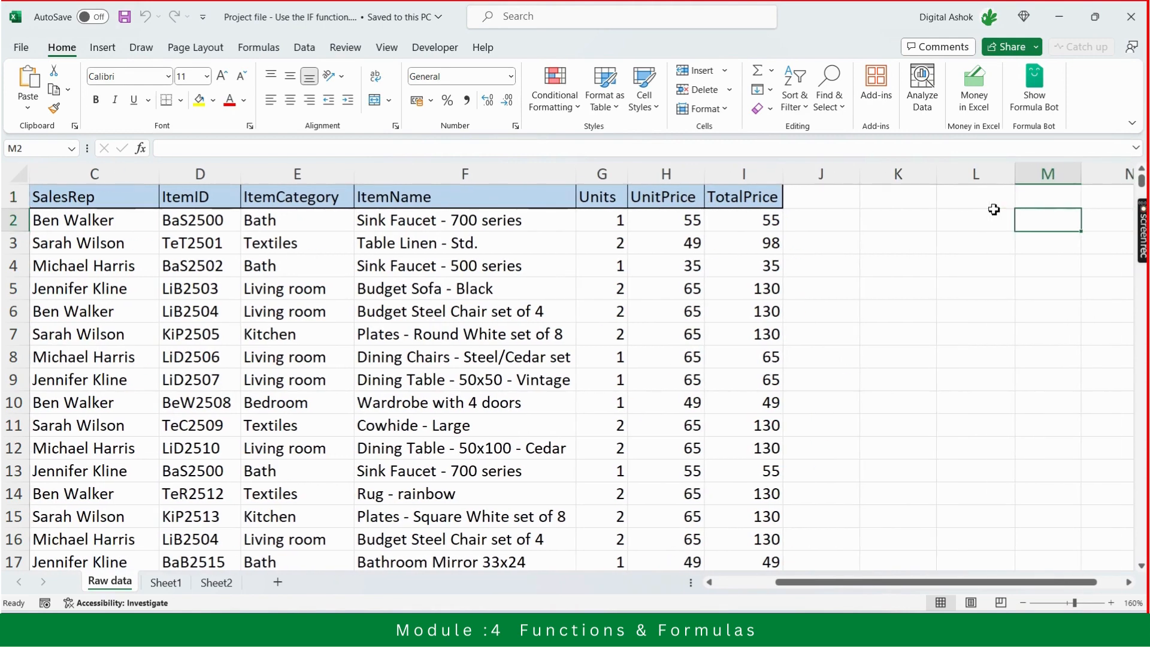
pyautogui.write('if')
pyautogui.press('BackSpace')
pyautogui.press('BackSpace')
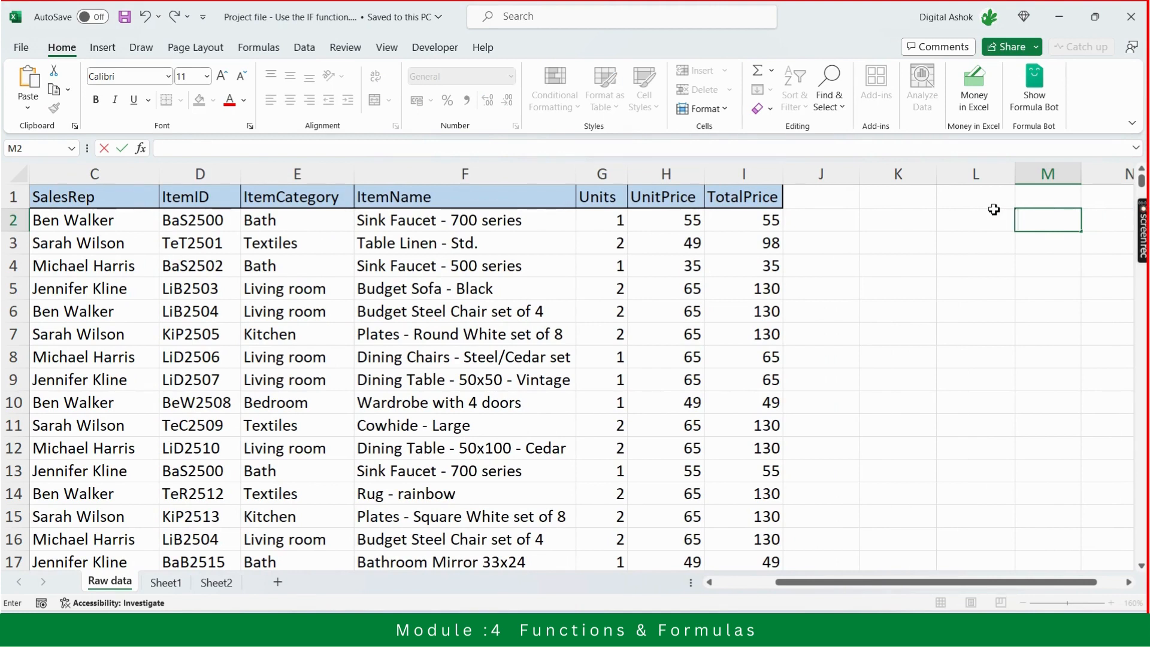
pyautogui.write('IF(LOGICAL')
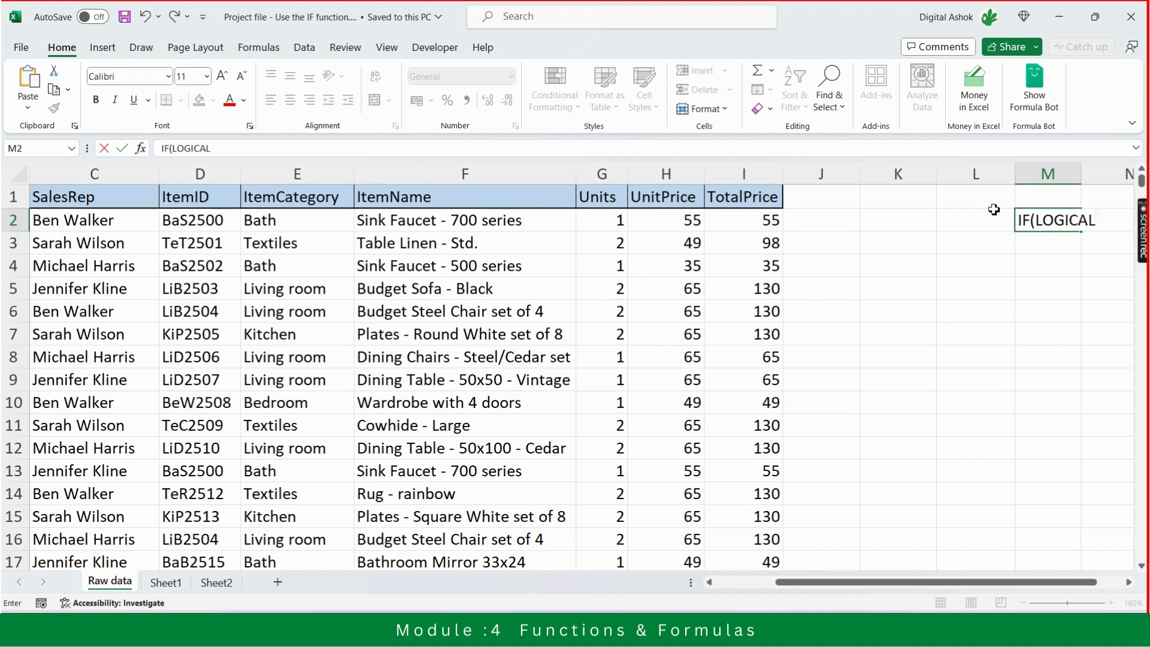
pyautogui.press('BackSpace')
pyautogui.press('BackSpace')
pyautogui.press('BackSpace')
pyautogui.press('BackSpace')
pyautogui.press('BackSpace')
pyautogui.press('BackSpace')
pyautogui.press('BackSpace')
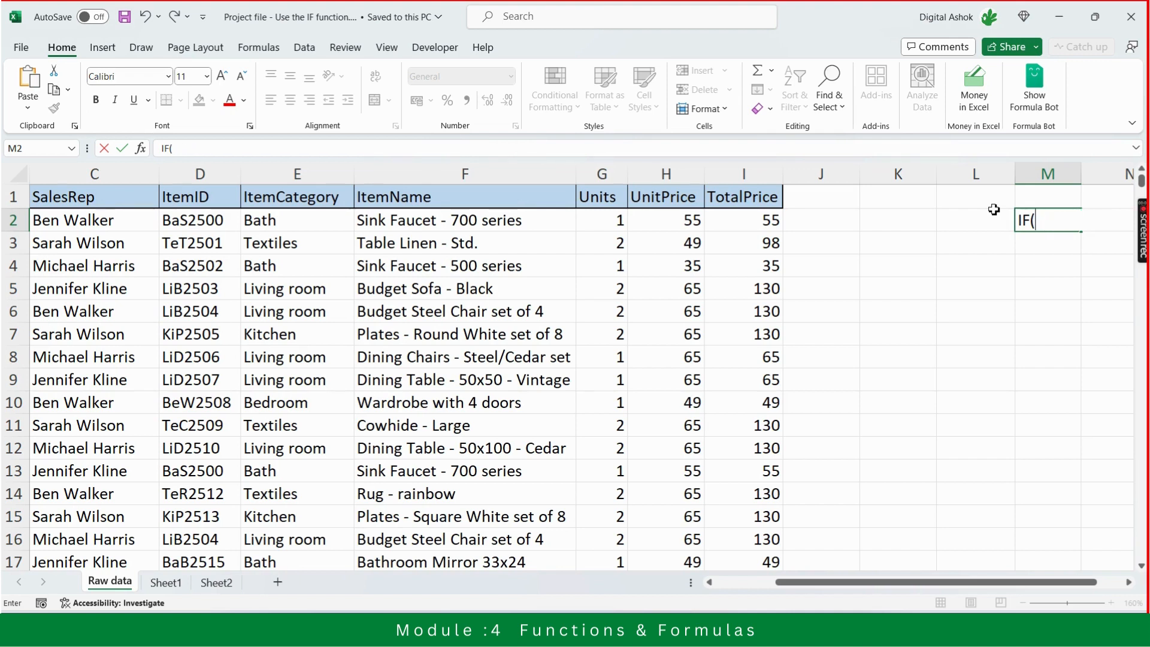
# Complete the syntax note in cell M2 so it reads IF(CONDITION,TRUE,FALSE)
pyautogui.write('CONDIT')
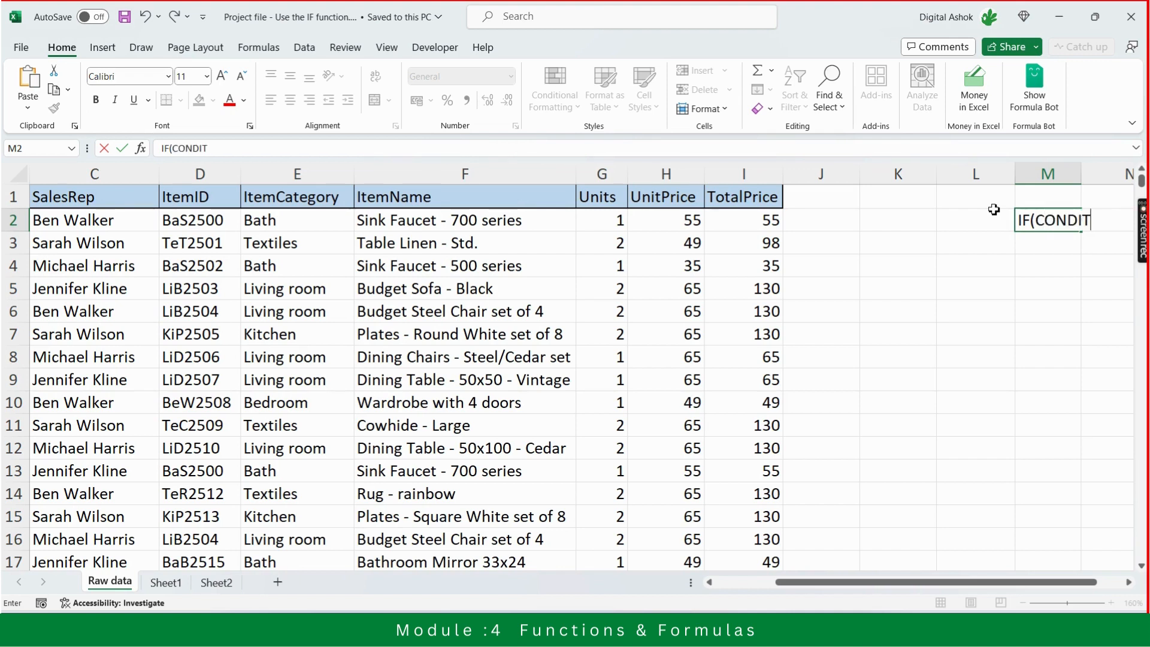
pyautogui.write('ION')
pyautogui.write(',TRU')
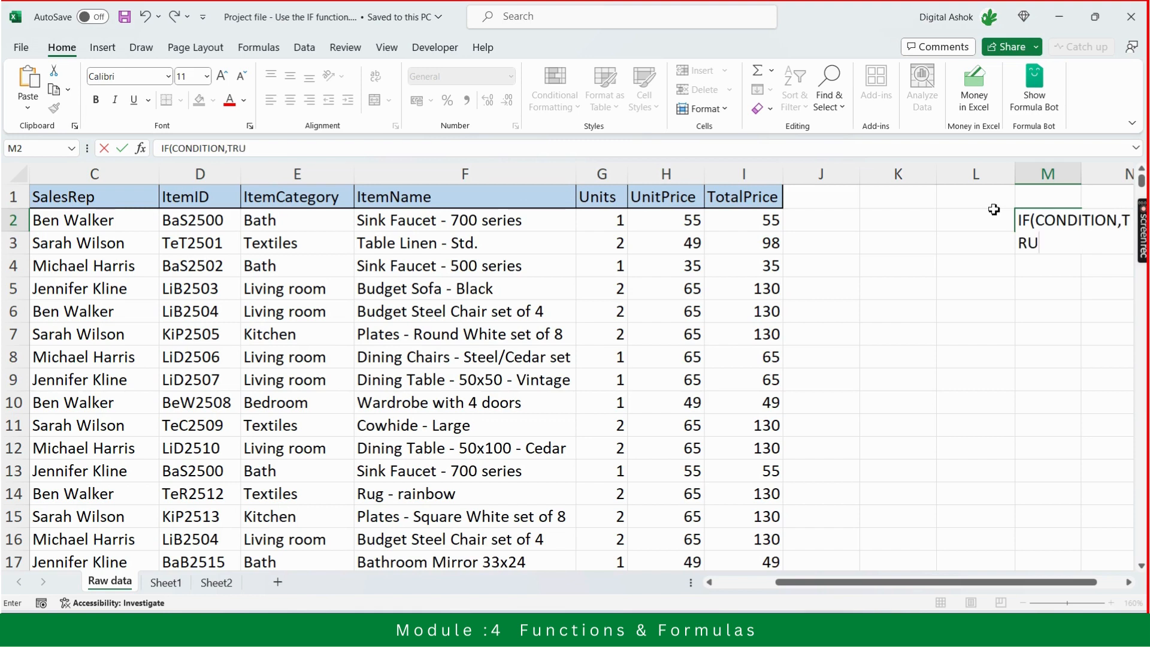
pyautogui.write('E,')
pyautogui.write('FALSE')
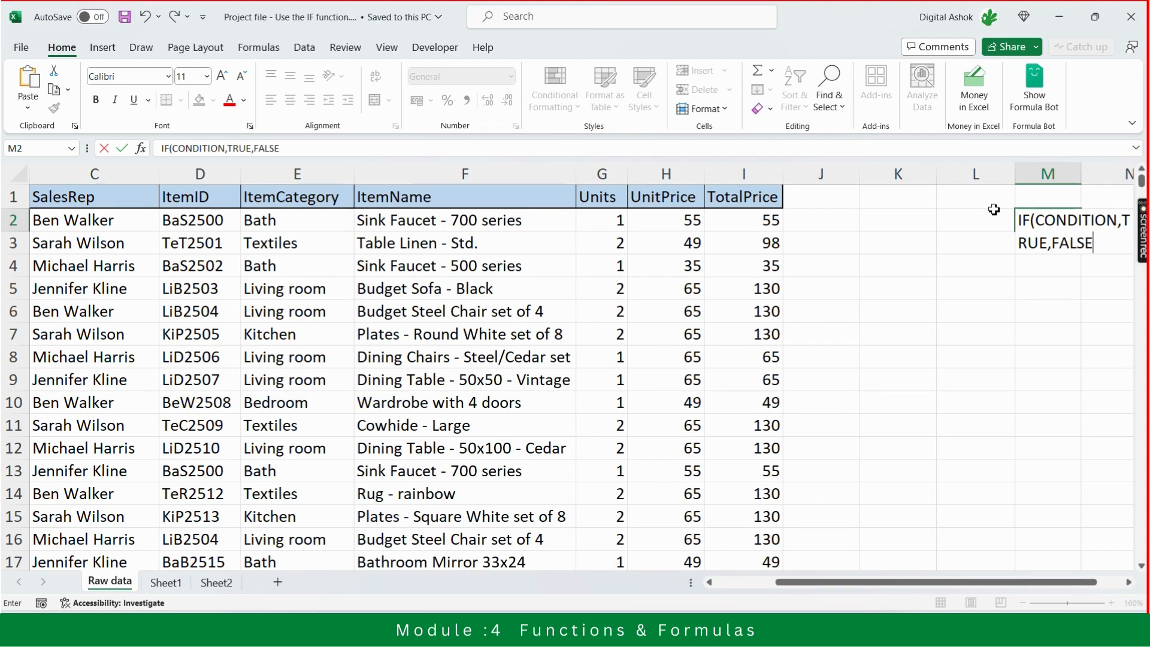
pyautogui.write(')')
pyautogui.press('Return')
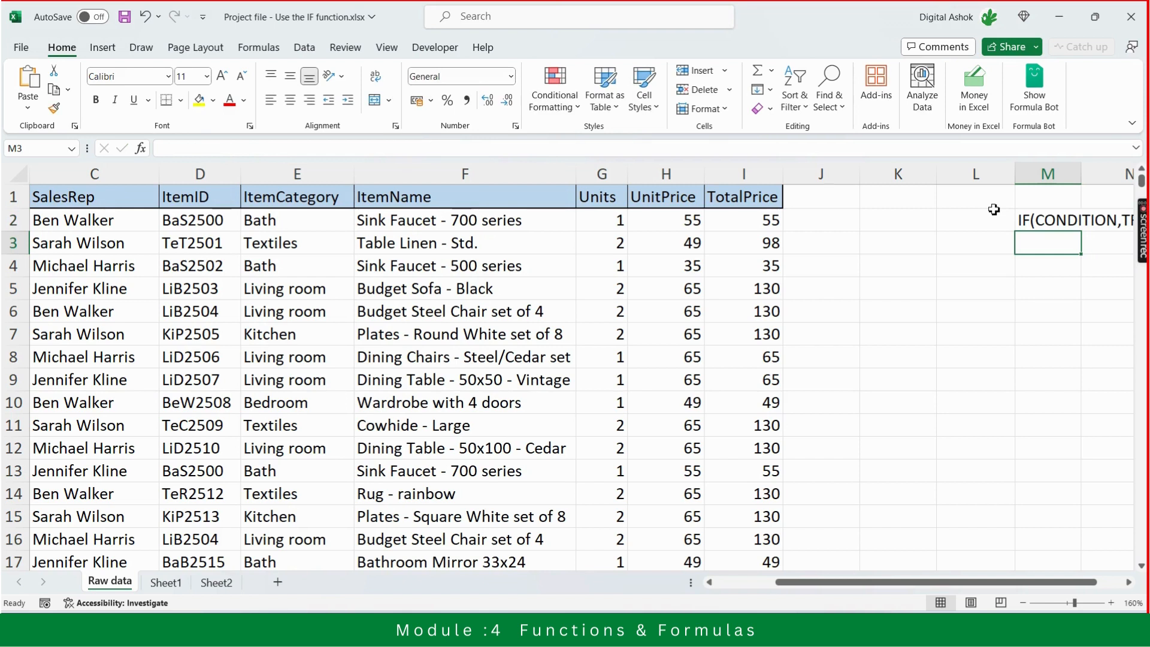
pyautogui.press('Up')
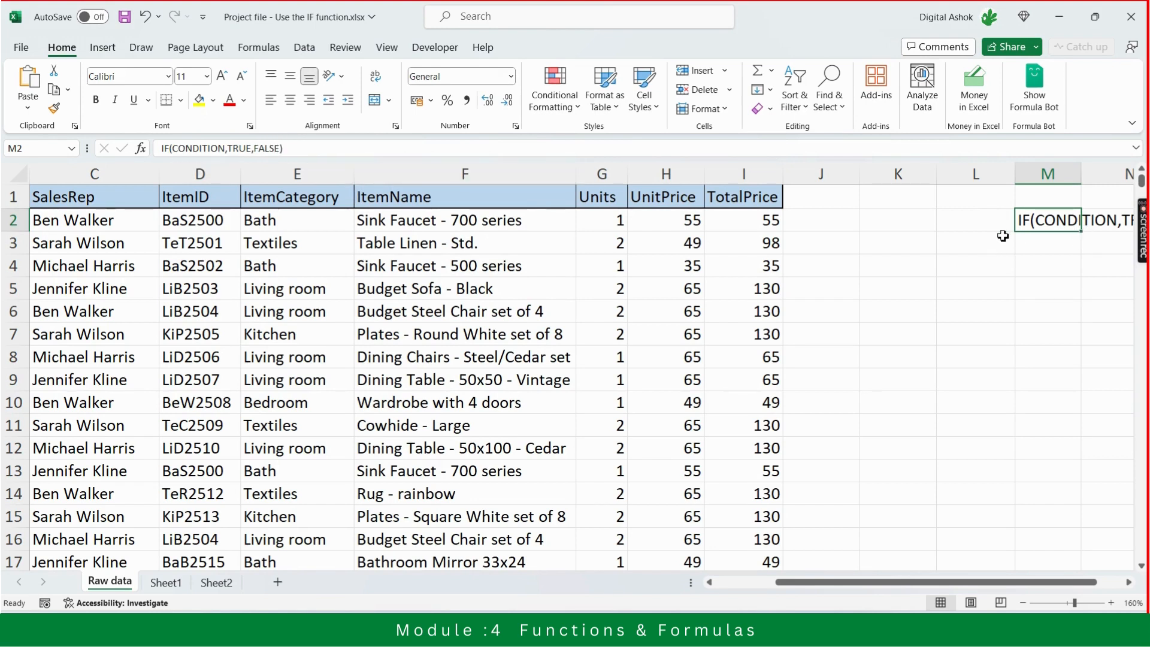
# Start an IF formula in cell J2 with the logical test I2>=110
pyautogui.click(1008, 278)
pyautogui.click(818, 217)
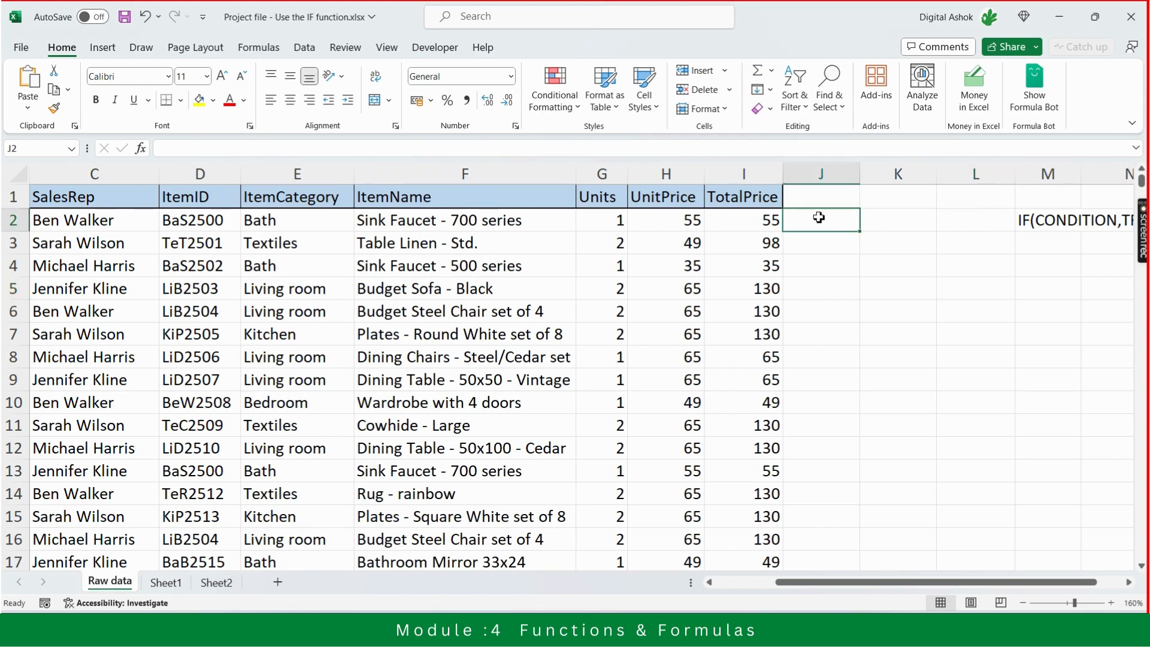
pyautogui.press('Left')
pyautogui.press('Right')
pyautogui.press('Left')
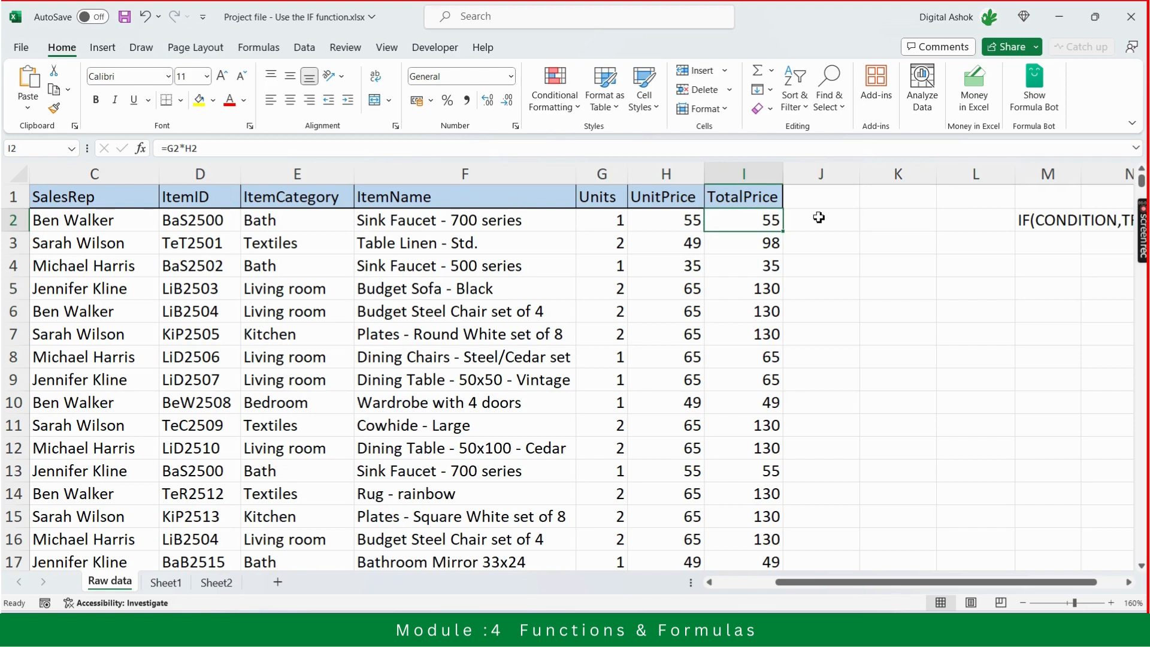
pyautogui.press('Right')
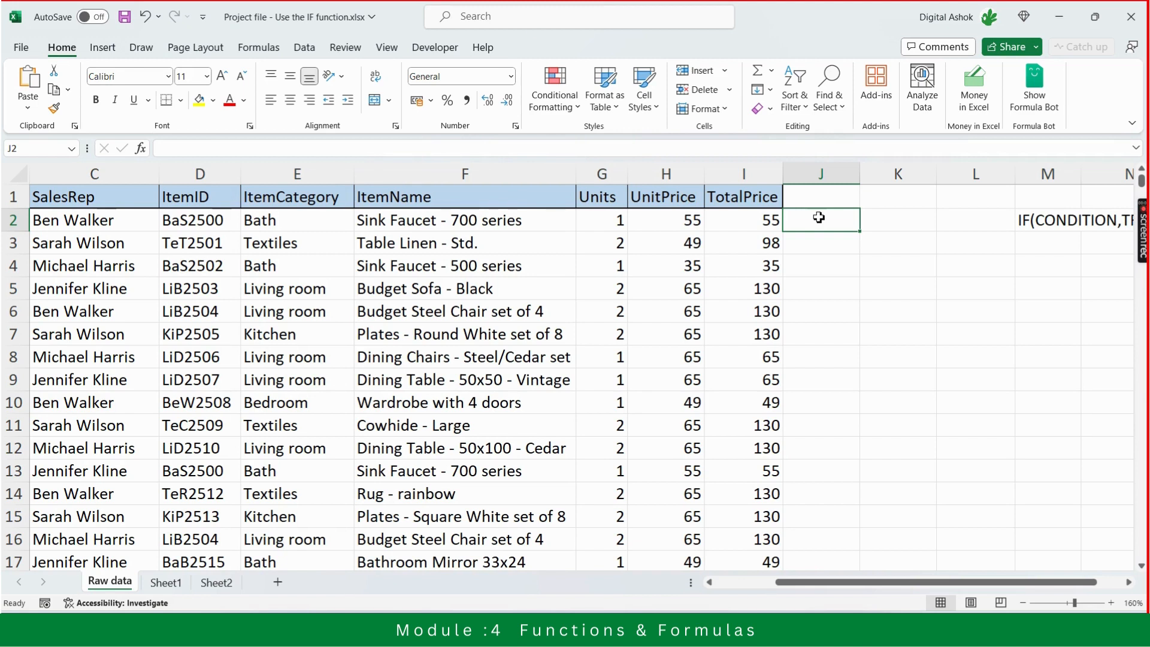
pyautogui.write('=')
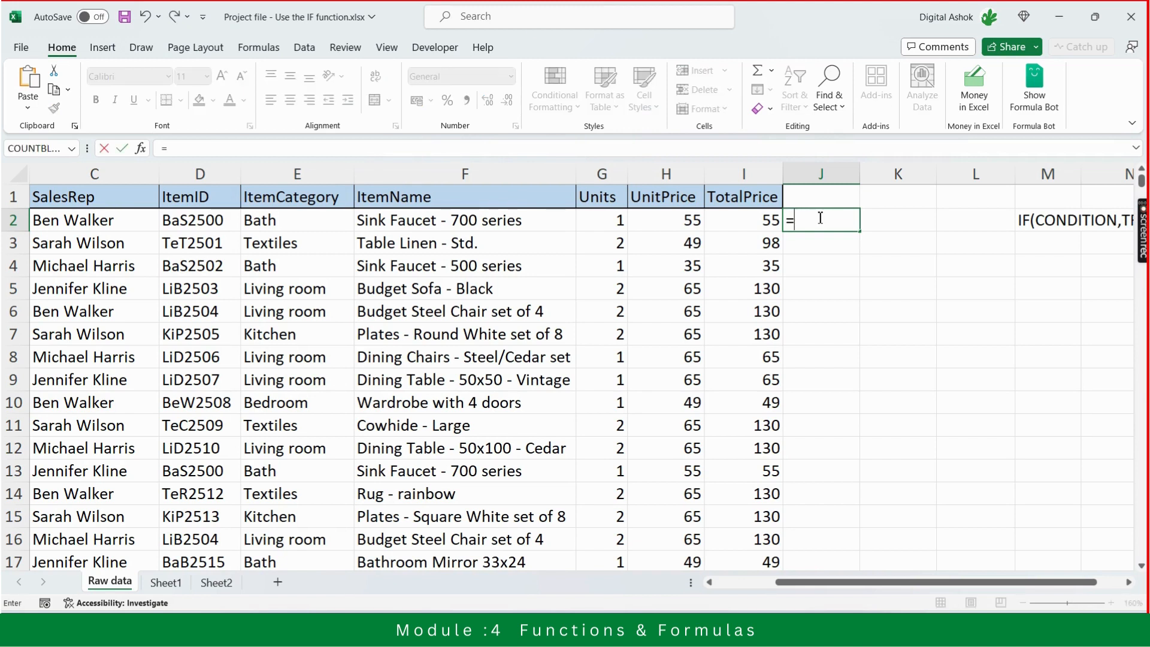
pyautogui.write('I')
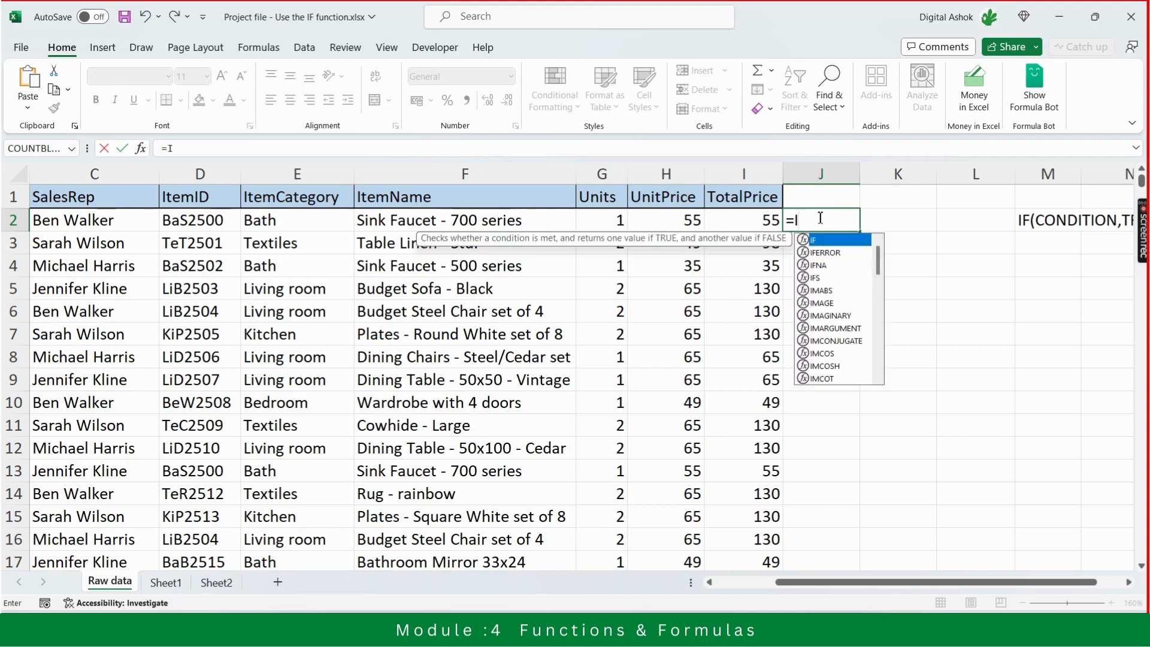
pyautogui.write('F(')
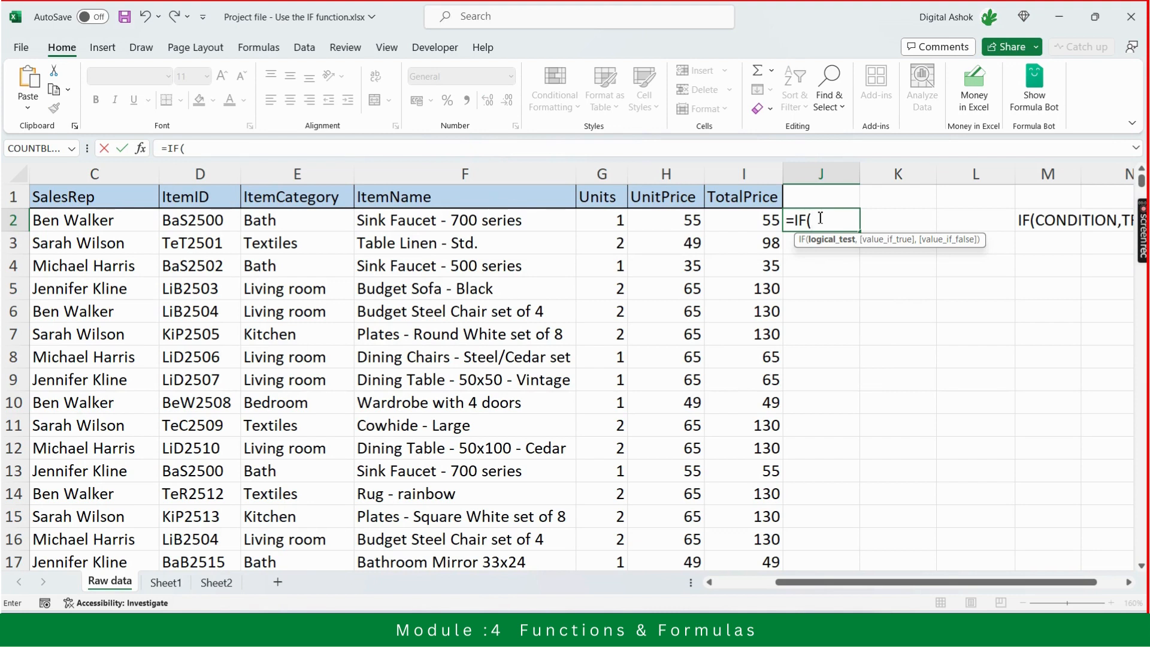
pyautogui.press('Left')
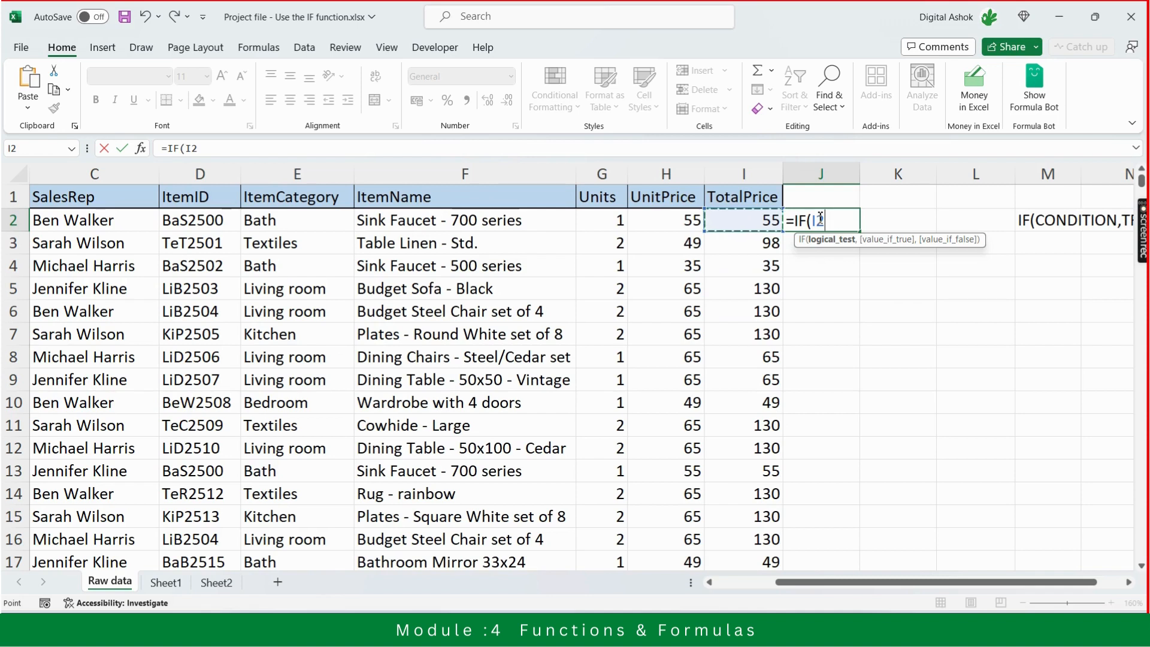
pyautogui.write('>=')
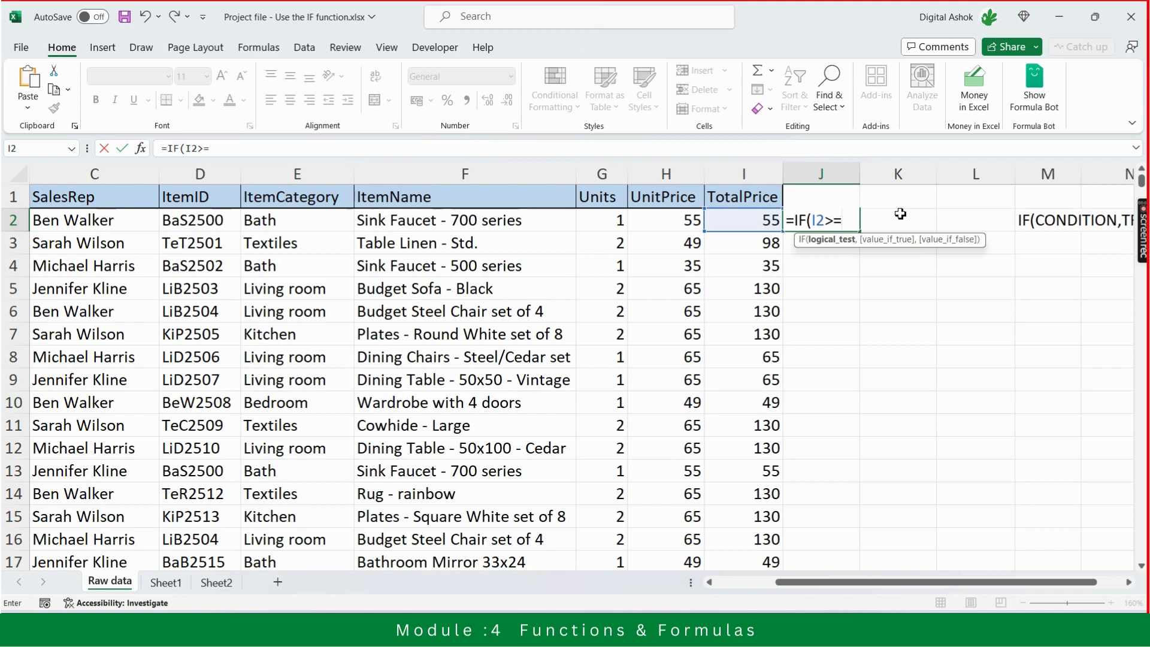
pyautogui.write('110,')
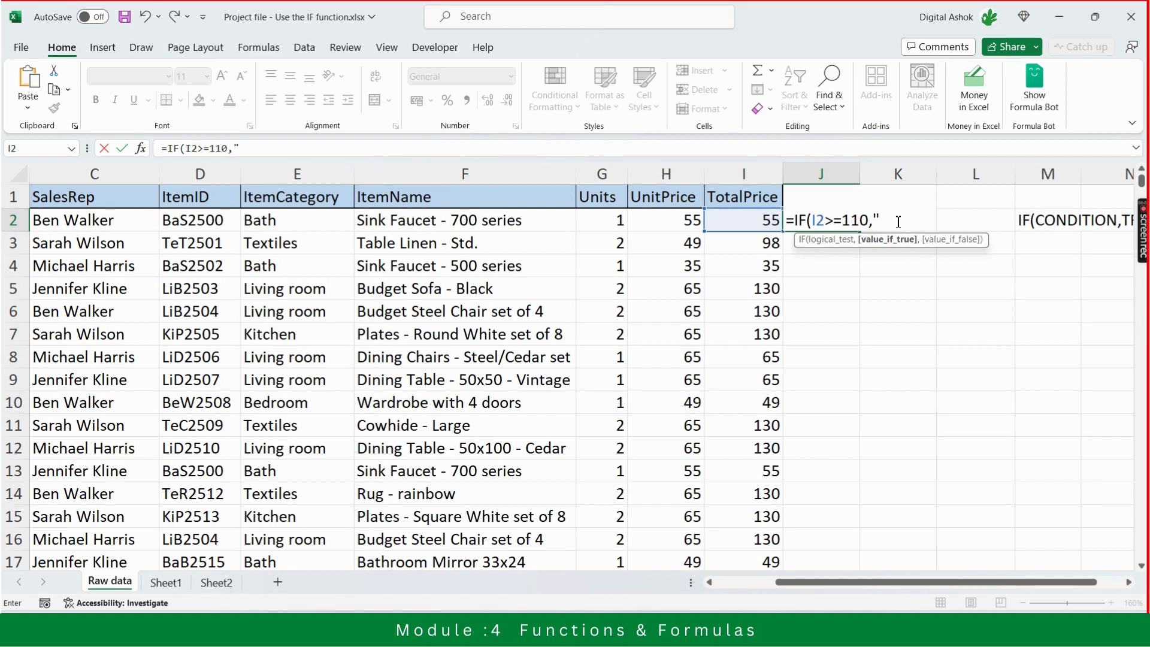
# Set the value-if-true argument of the J2 formula to "Large Order"
pyautogui.write('Large Order')
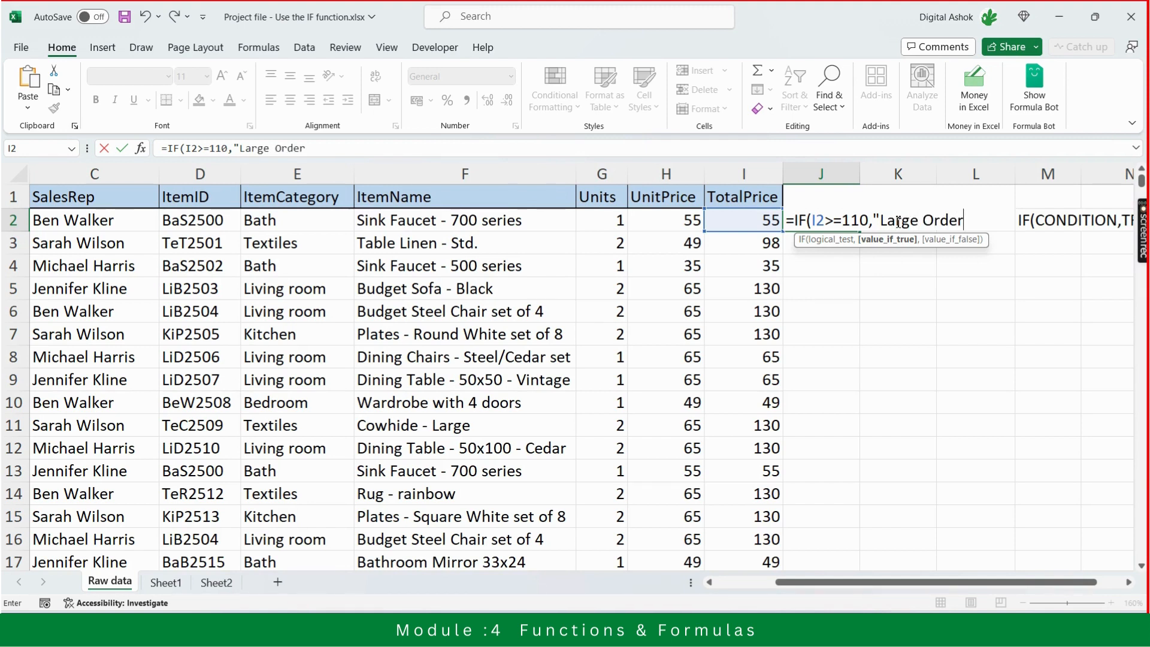
pyautogui.write('",')
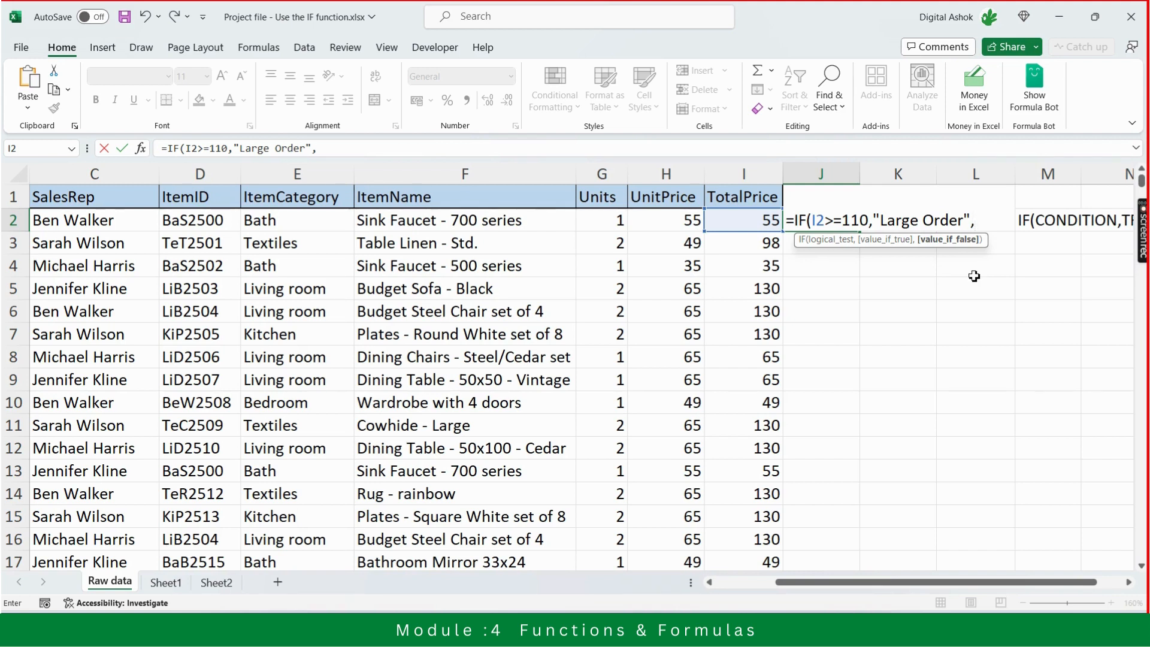
# Set the value-if-false argument to "Small Order" and enter the finished formula in J2
pyautogui.write('"Small')
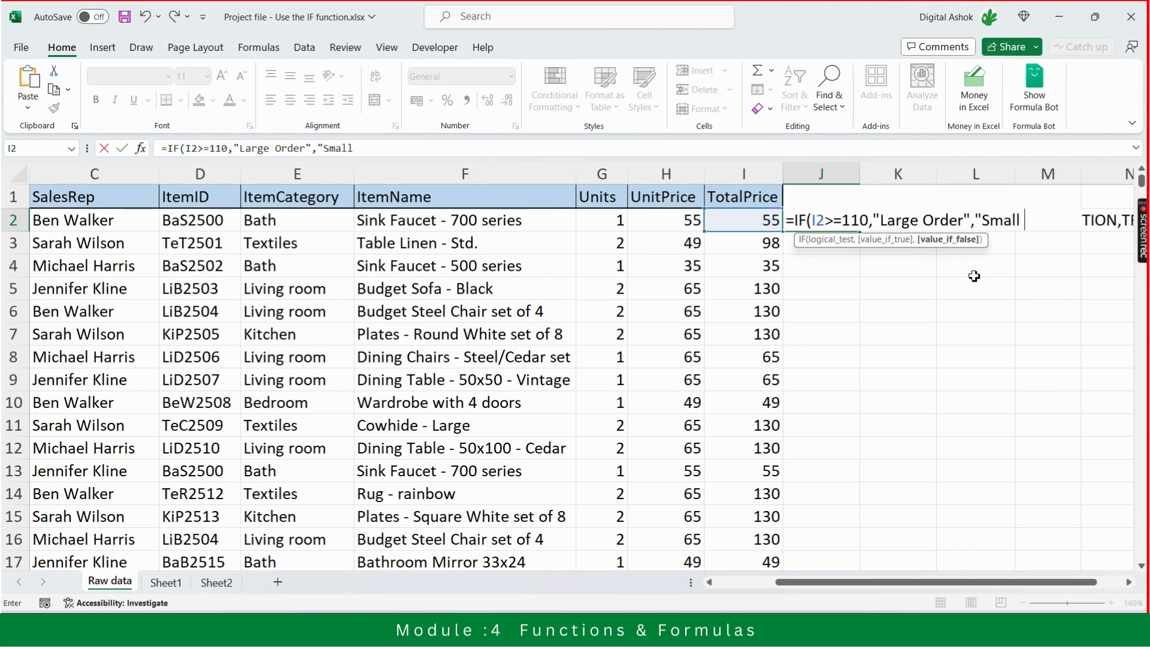
pyautogui.write(' Order')
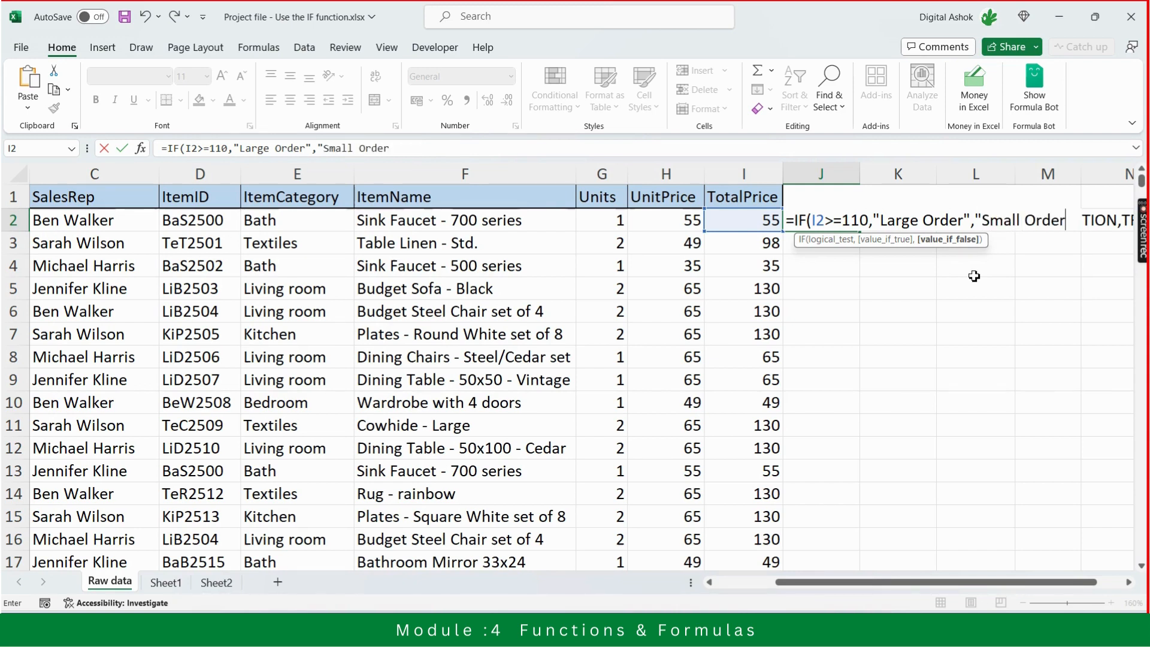
pyautogui.write('")')
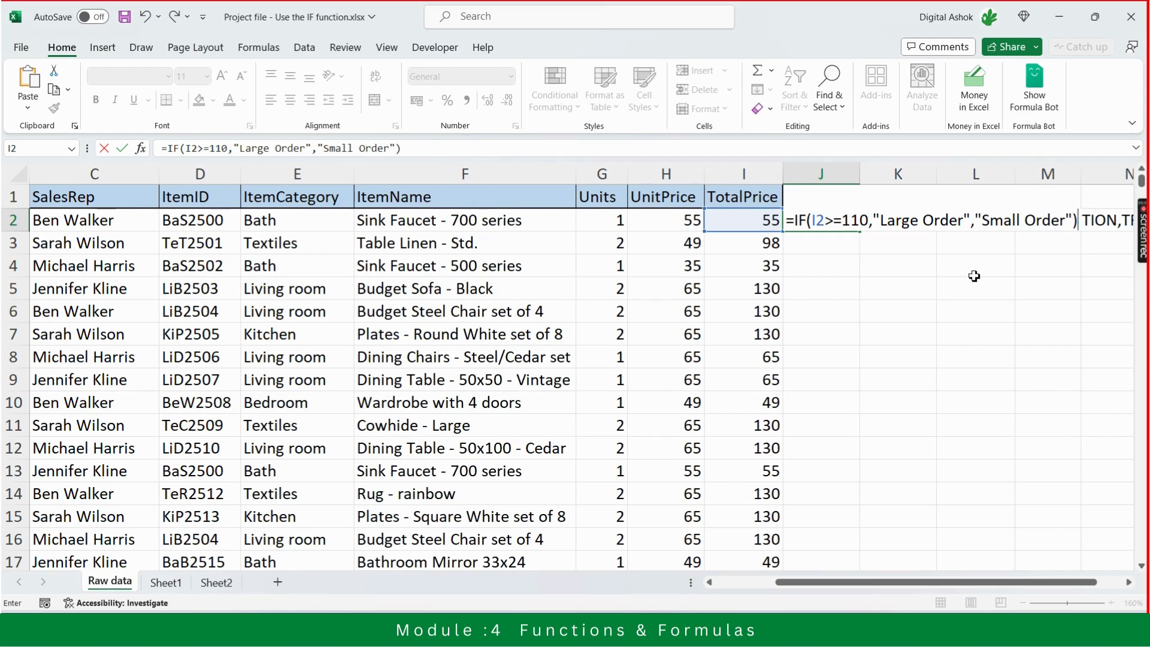
pyautogui.press('Return')
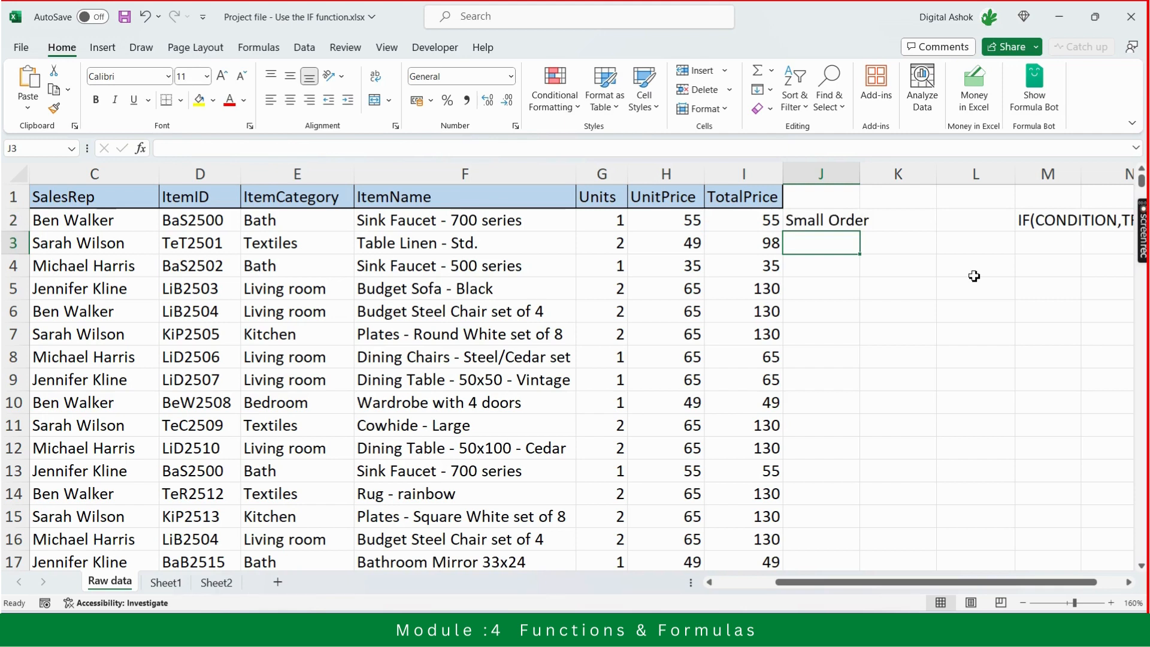
# Fill the IF formula from J2 down column J for all order rows
pyautogui.press('Up')
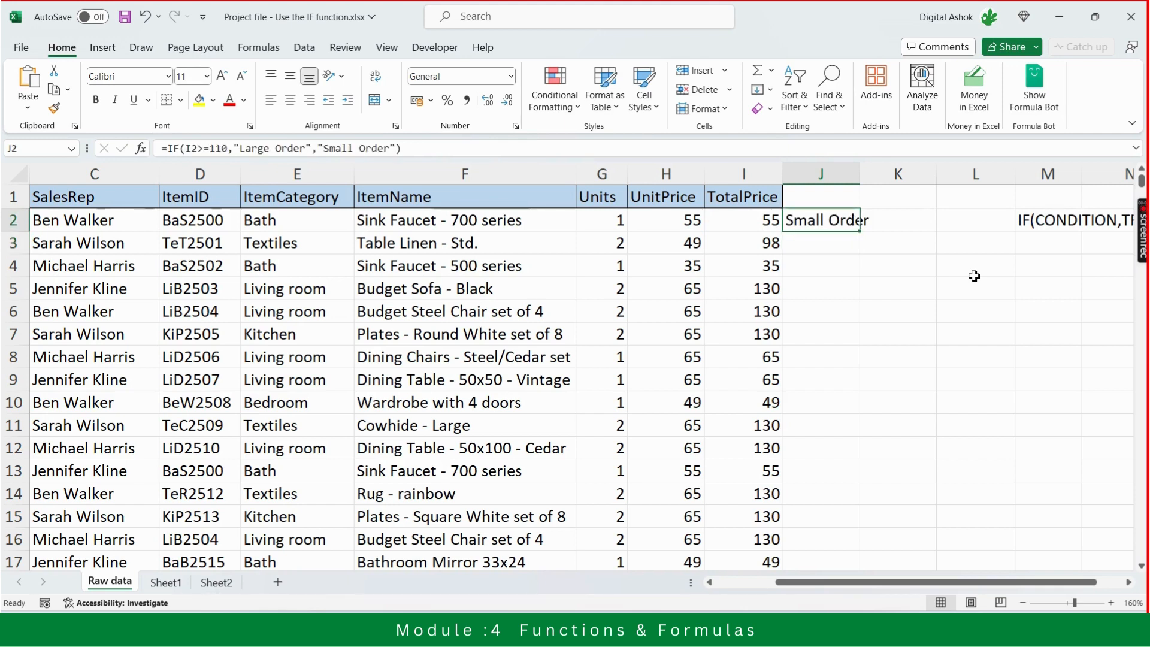
pyautogui.doubleClick(859, 232)
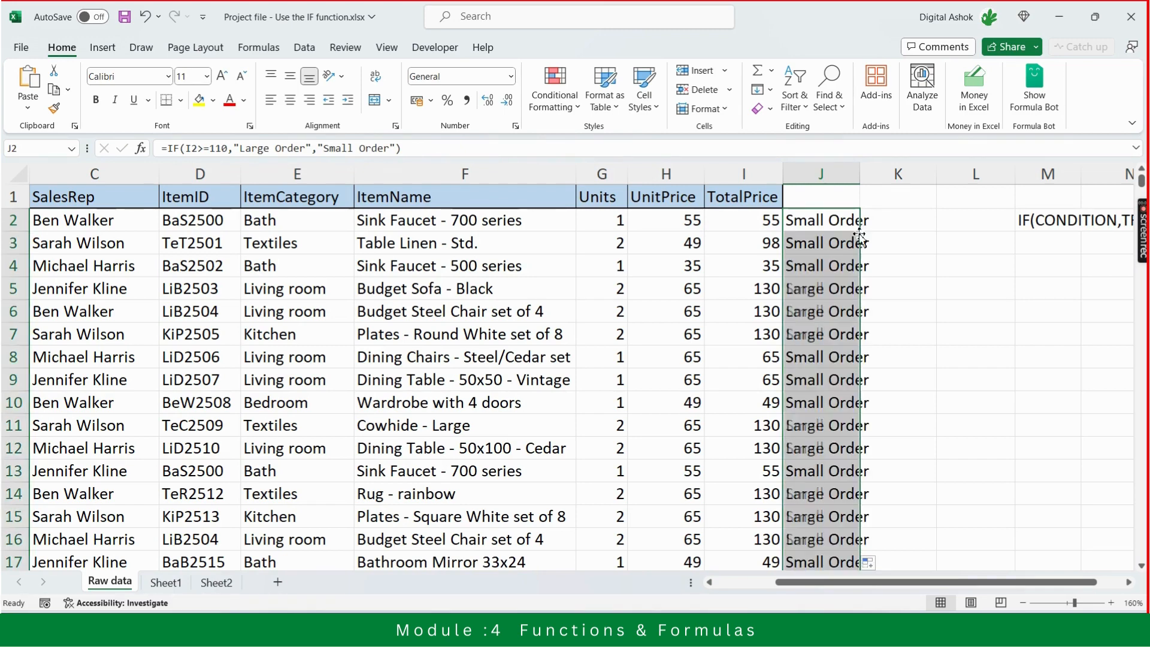
pyautogui.click(942, 257)
# Compare the order-size labels in column J with the TotalPrice values down the rows to check the formula
pyautogui.click(769, 293)
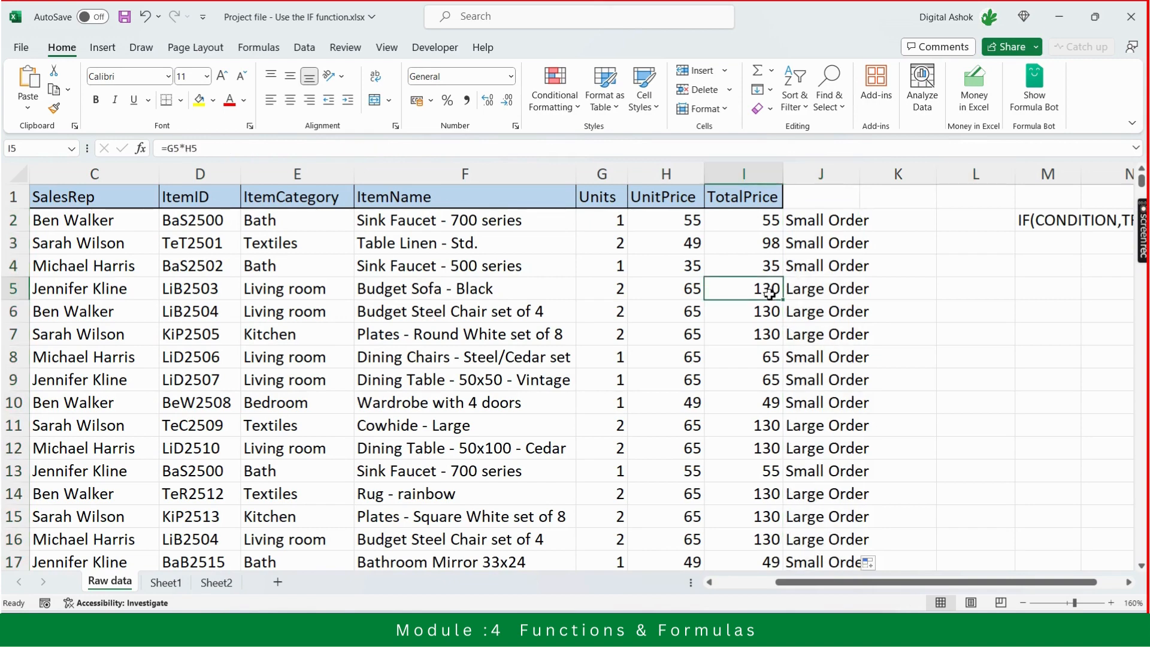
pyautogui.press('Right')
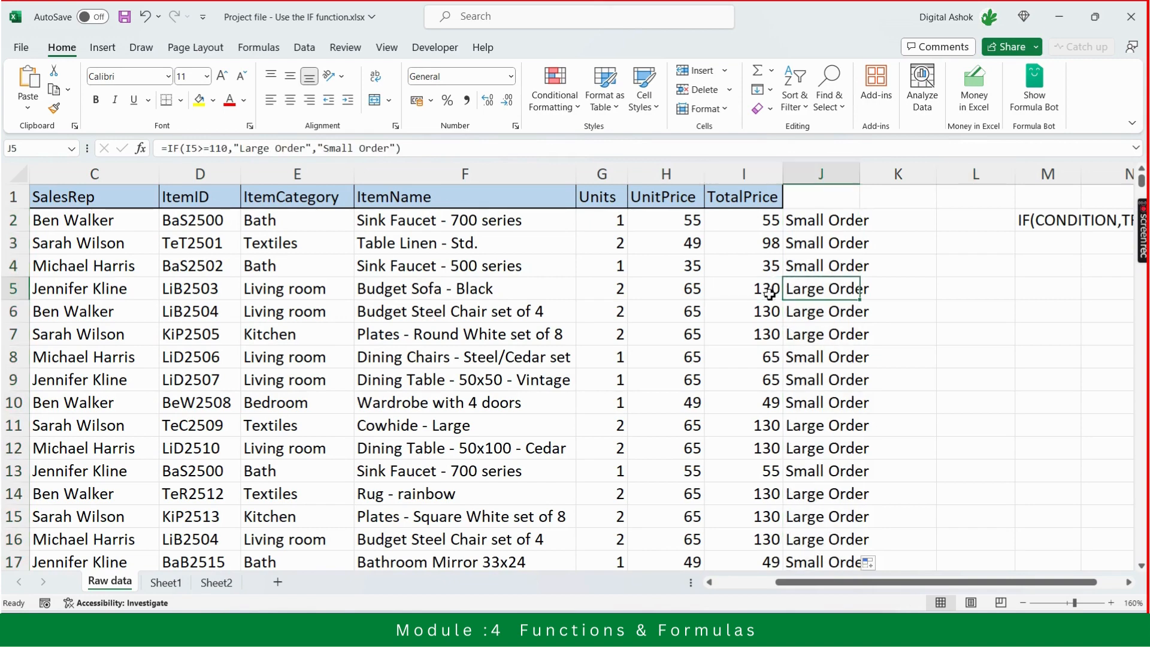
pyautogui.press('Left')
pyautogui.press('Down')
pyautogui.press('Right')
pyautogui.press('Up')
pyautogui.press('Up')
pyautogui.press('Up')
pyautogui.press('Up')
pyautogui.press('Down')
pyautogui.press('Down')
pyautogui.press('Down')
pyautogui.press('Down')
pyautogui.press('Down')
pyautogui.press('Down')
pyautogui.press('Down')
pyautogui.press('Down')
pyautogui.press('Down')
pyautogui.press('Down')
pyautogui.press('Down')
pyautogui.press('Down')
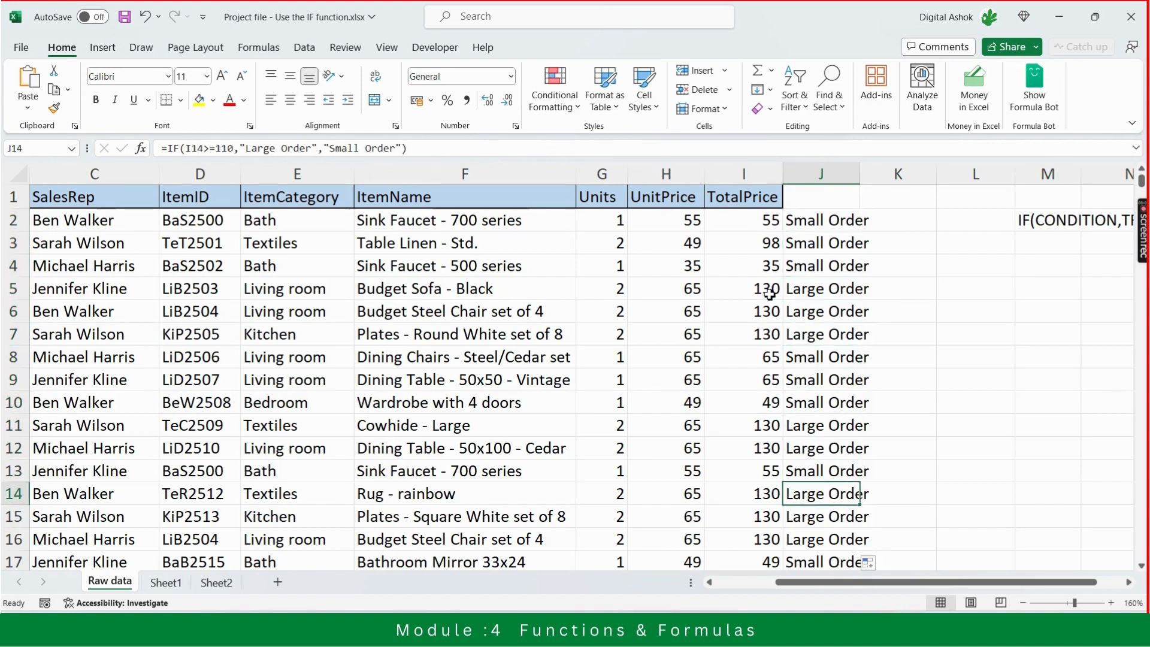
pyautogui.press('Down')
pyautogui.press('Down')
pyautogui.press('Down')
pyautogui.press('Down')
pyautogui.press('Down')
pyautogui.press('Down')
pyautogui.press('Down')
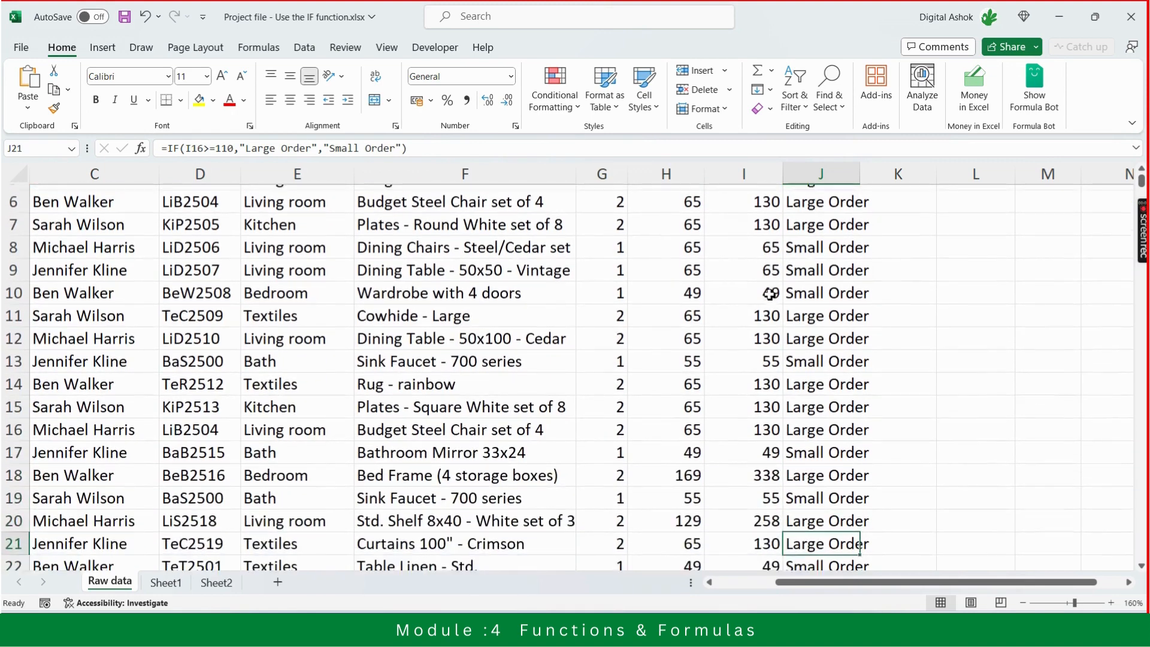
pyautogui.press('Down')
pyautogui.press('Down')
pyautogui.press('Down')
pyautogui.press('Down')
pyautogui.press('Down')
pyautogui.press('Down')
pyautogui.press('Down')
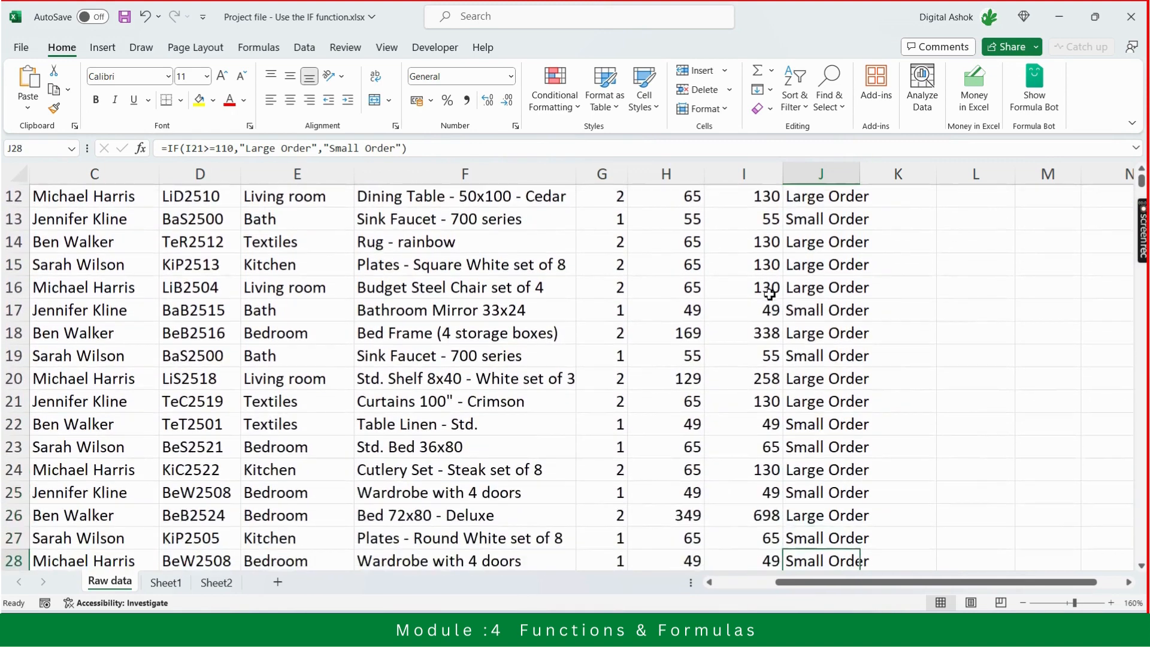
pyautogui.press('Down')
pyautogui.press('Down')
pyautogui.press('Down')
pyautogui.press('Down')
pyautogui.press('Down')
pyautogui.press('Down')
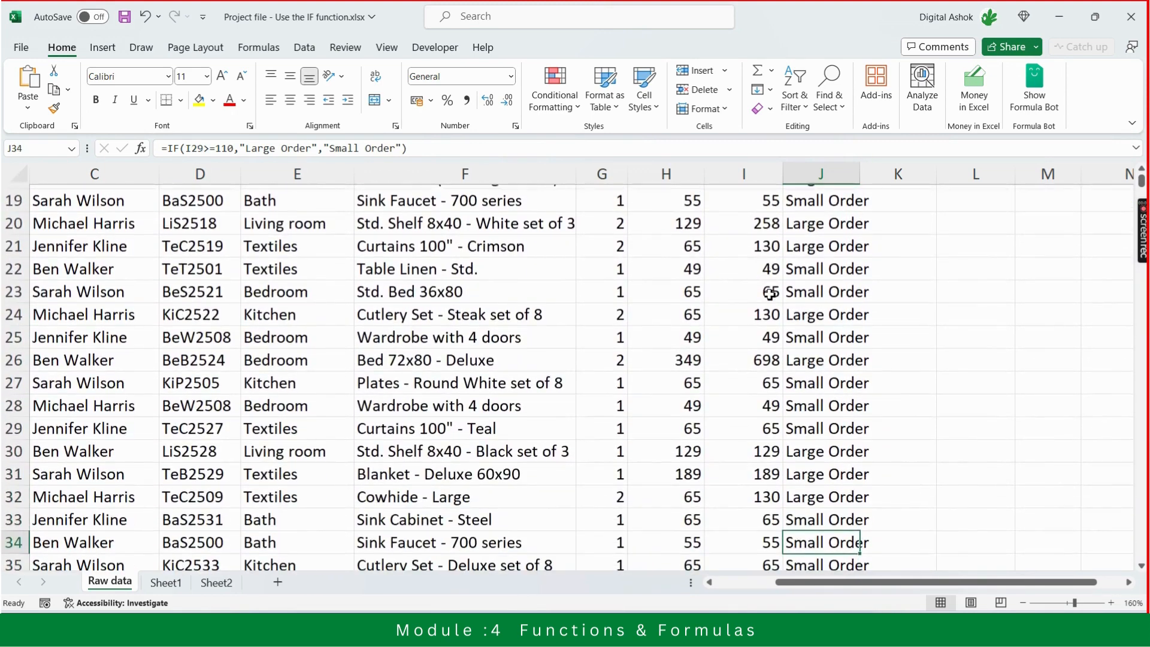
# Review the order-size labels against TotalPrice from row 34 back up to the formula in J2
pyautogui.press('Up')
pyautogui.press('Up')
pyautogui.press('Up')
pyautogui.press('Up')
pyautogui.press('Up')
pyautogui.press('Up')
pyautogui.press('Up')
pyautogui.press('Up')
pyautogui.press('Up')
pyautogui.press('Up')
pyautogui.press('Up')
pyautogui.press('Up')
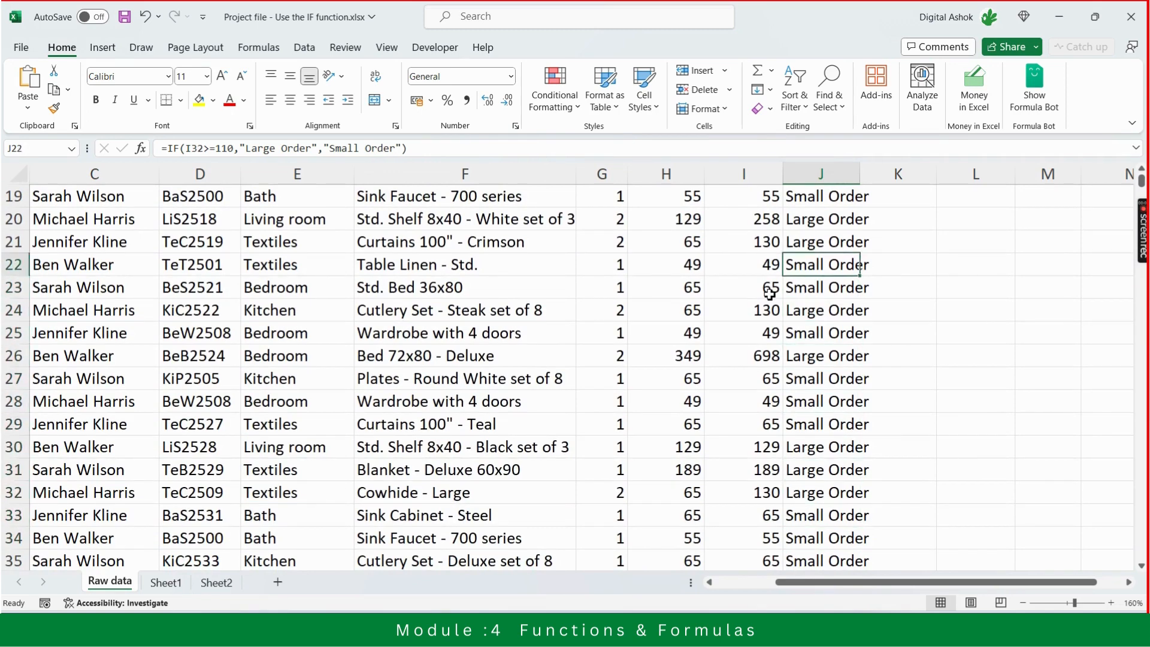
pyautogui.press('Up')
pyautogui.press('Up')
pyautogui.press('Up')
pyautogui.press('Up')
pyautogui.press('Up')
pyautogui.press('Up')
pyautogui.press('Up')
pyautogui.press('Up')
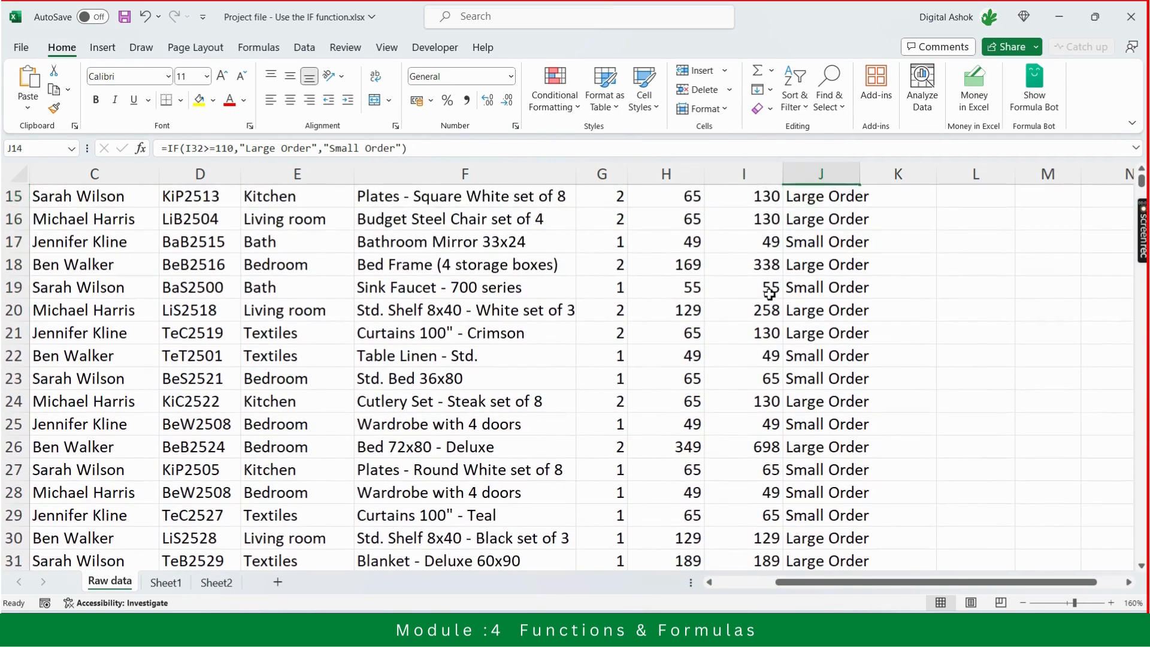
pyautogui.press('Up')
pyautogui.press('Up')
pyautogui.press('Up')
pyautogui.press('Up')
pyautogui.press('Up')
pyautogui.press('Up')
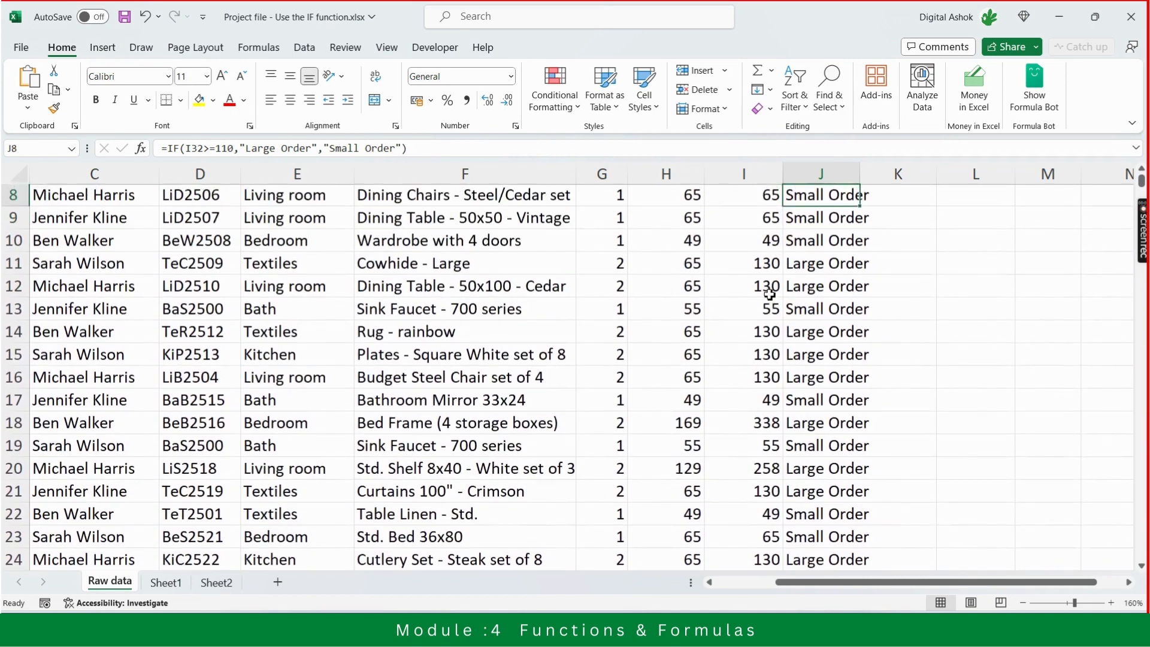
pyautogui.press('Up')
pyautogui.press('Up')
pyautogui.press('Up')
pyautogui.press('Up')
pyautogui.press('Up')
pyautogui.press('Up')
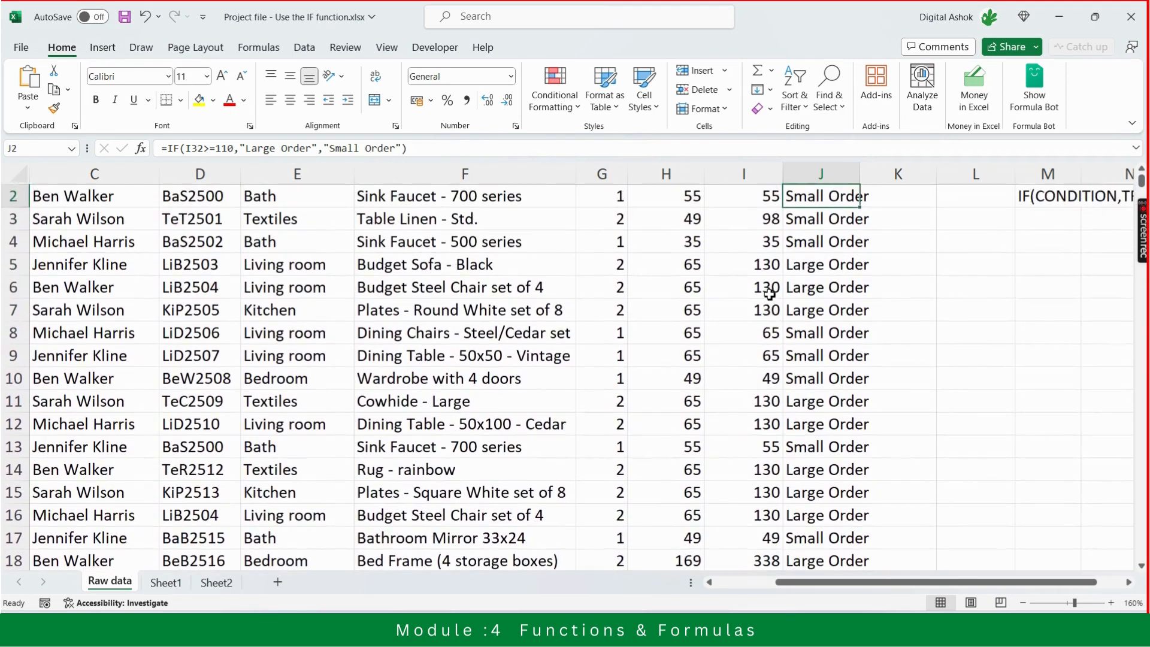
pyautogui.press('Up')
pyautogui.press('Down')
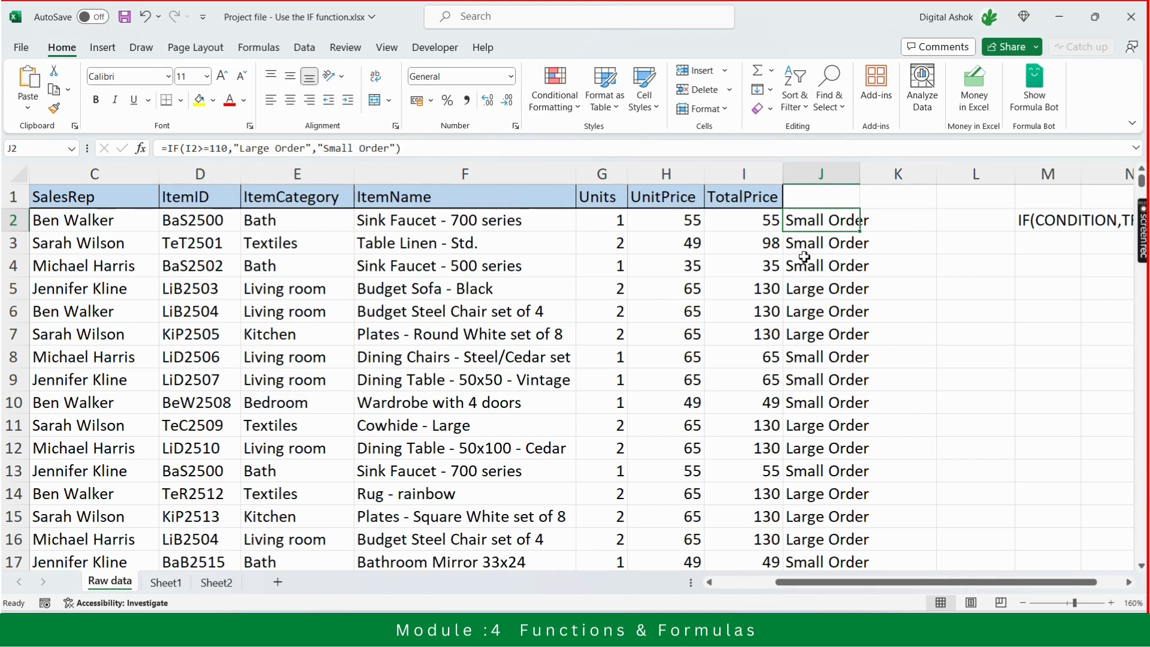
# Examine the ItemCategory entries in column E down to row 10 and back up to row 2
pyautogui.click(738, 223)
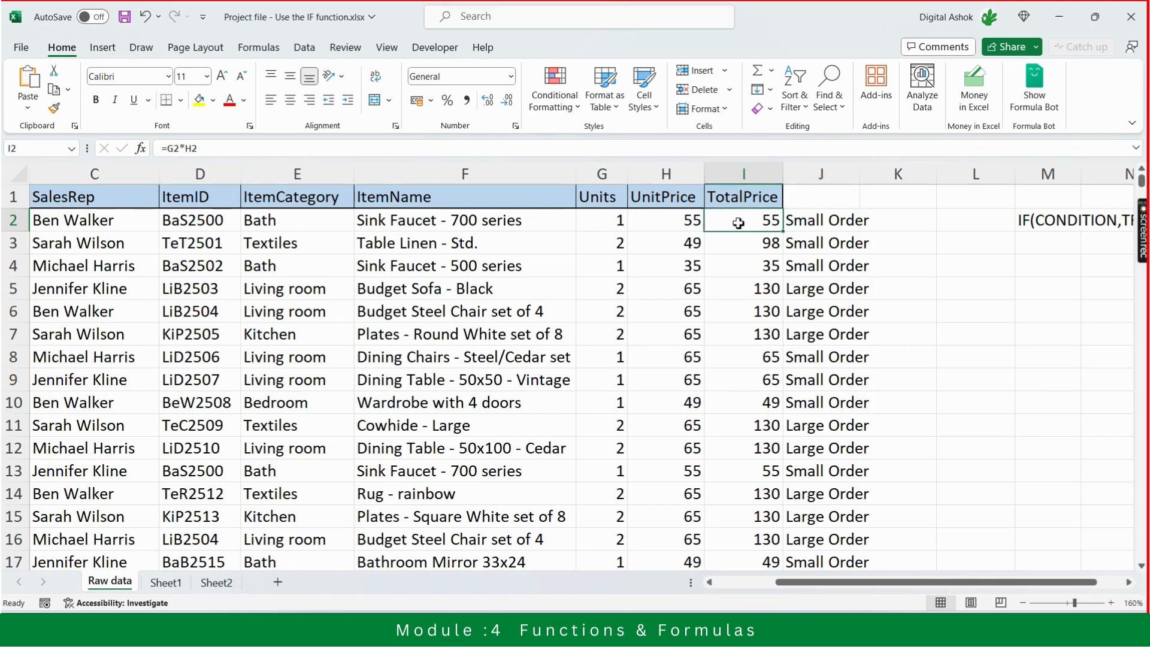
pyautogui.press('Left')
pyautogui.press('Left')
pyautogui.press('Left')
pyautogui.press('Left')
pyautogui.press('Left')
pyautogui.press('Right')
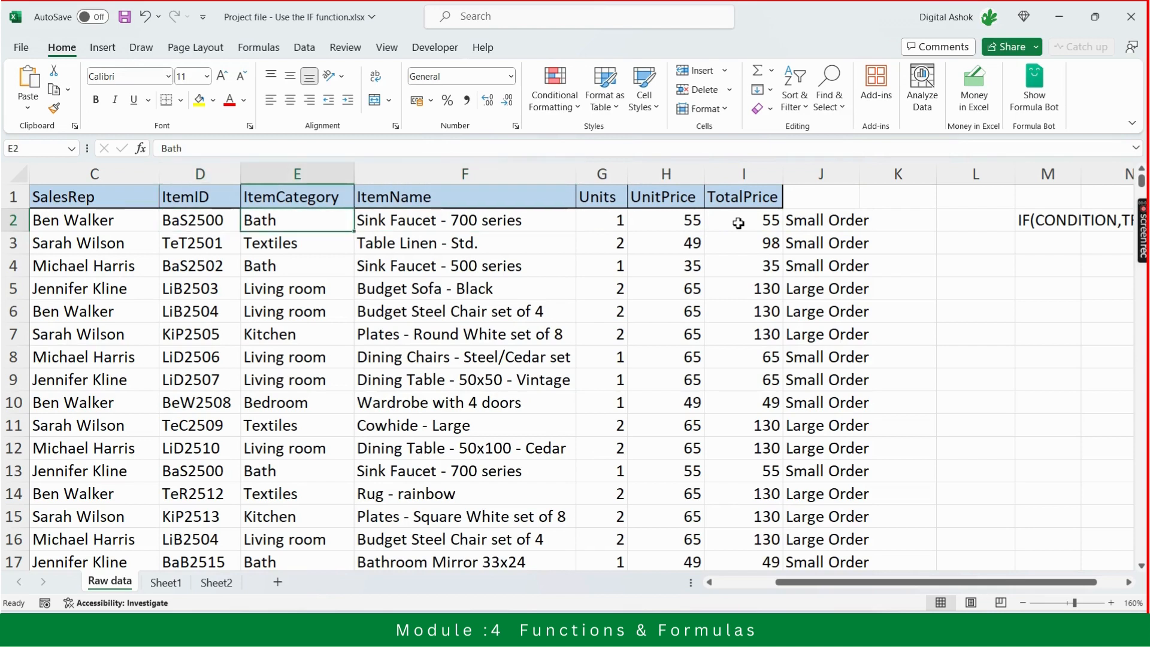
pyautogui.press('Down')
pyautogui.press('Down')
pyautogui.press('Down')
pyautogui.press('Down')
pyautogui.press('Down')
pyautogui.press('Down')
pyautogui.press('Down')
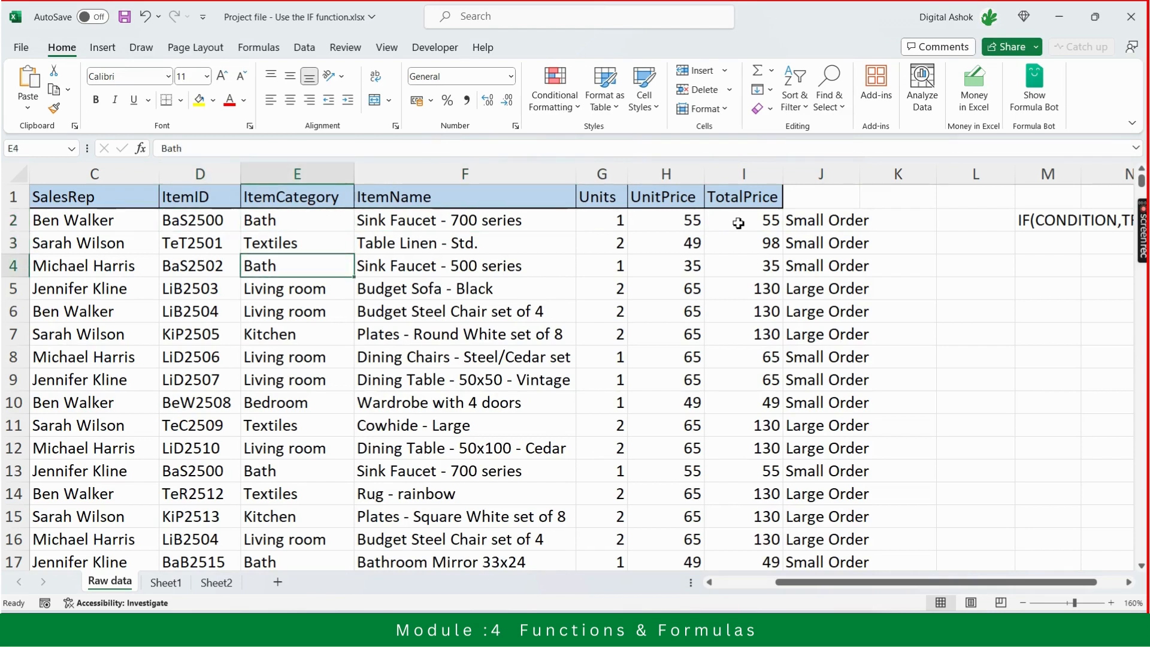
pyautogui.press('Down')
pyautogui.press('Down')
pyautogui.press('Up')
pyautogui.press('Up')
pyautogui.press('Up')
pyautogui.press('Up')
pyautogui.press('Up')
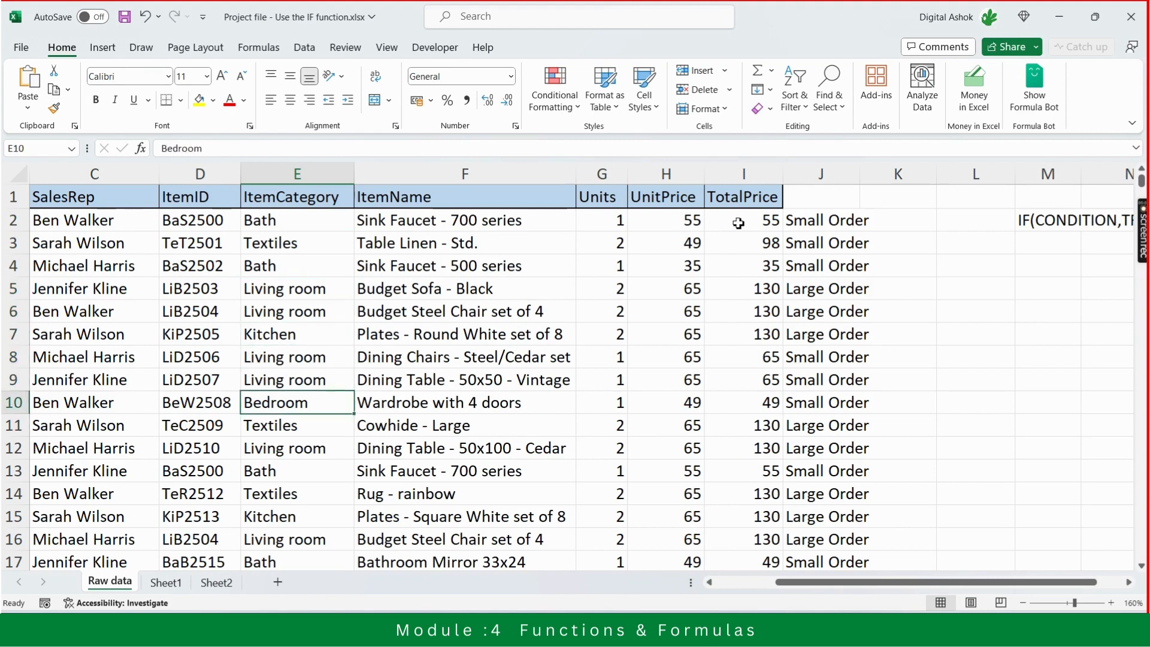
pyautogui.press('Up')
pyautogui.press('Up')
pyautogui.press('Up')
pyautogui.press('Up')
pyautogui.press('Up')
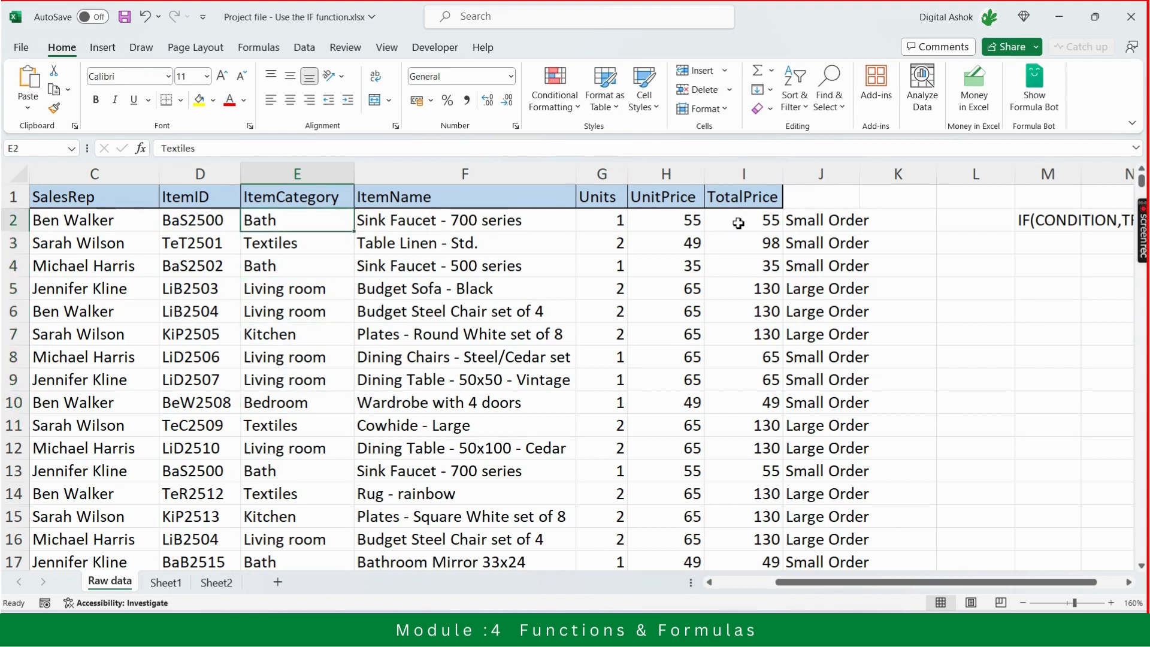
# Examine the first order's fields from ItemCategory across to the TotalPrice formula in I2
pyautogui.press('Down')
pyautogui.press('Right')
pyautogui.press('Right')
pyautogui.press('Right')
pyautogui.press('Right')
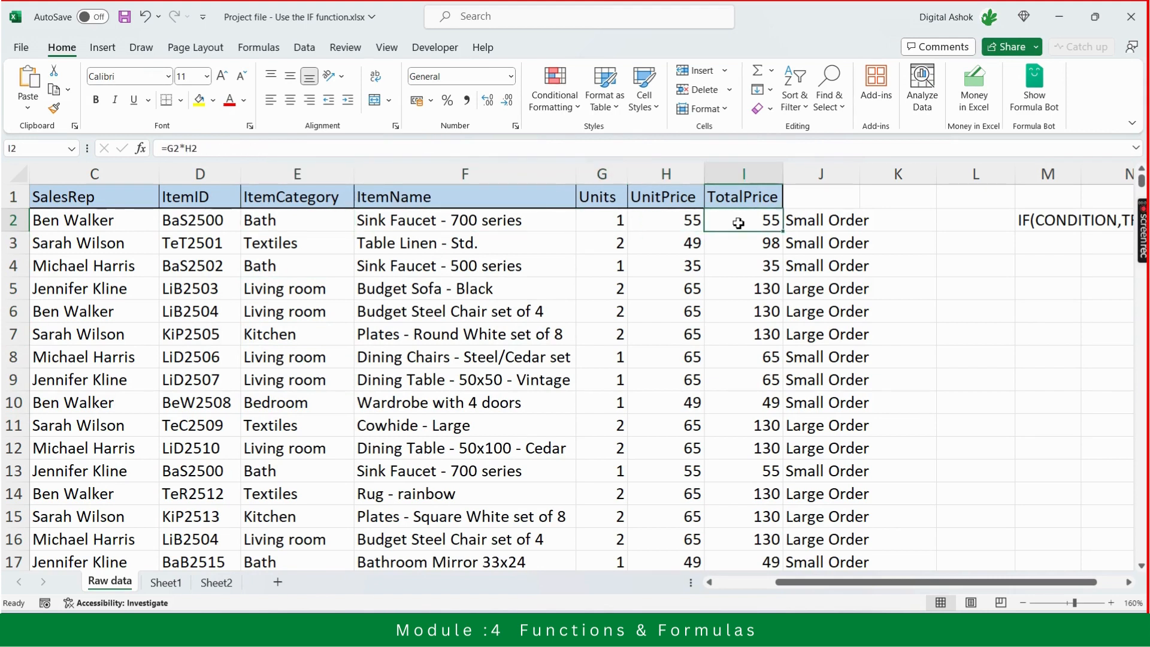
pyautogui.press('Left')
pyautogui.press('Left')
pyautogui.press('Left')
pyautogui.press('Left')
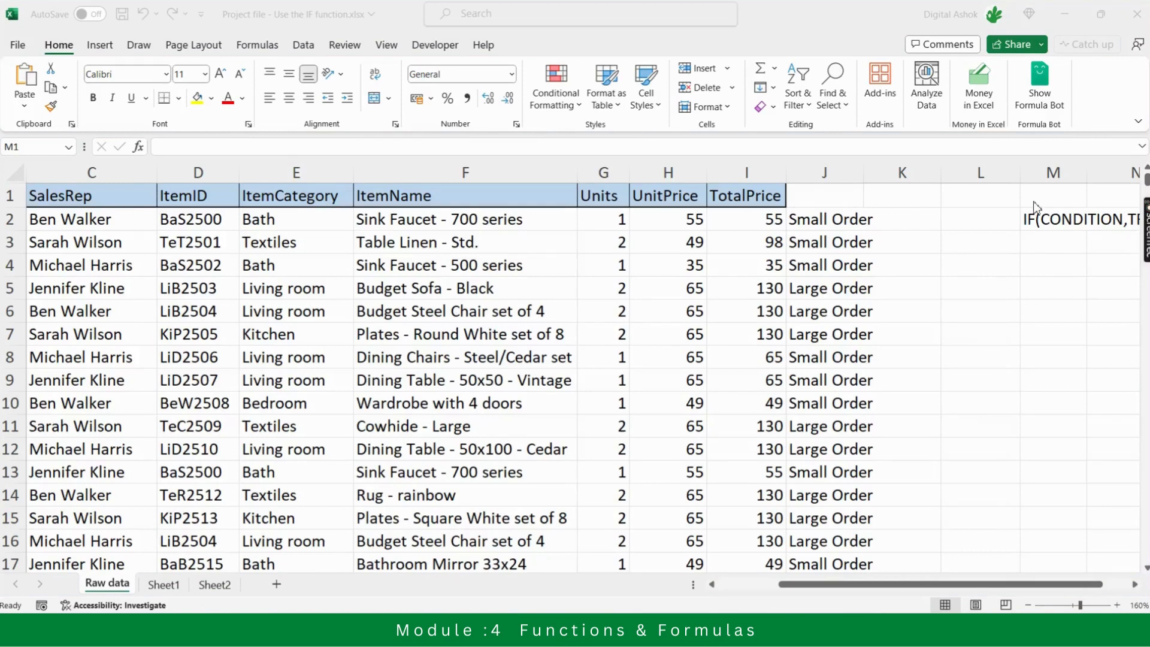
# Examine the full IF(CONDITION,TRUE,FALSE) syntax note in cell M2
pyautogui.click(1041, 219)
pyautogui.click(1042, 219)
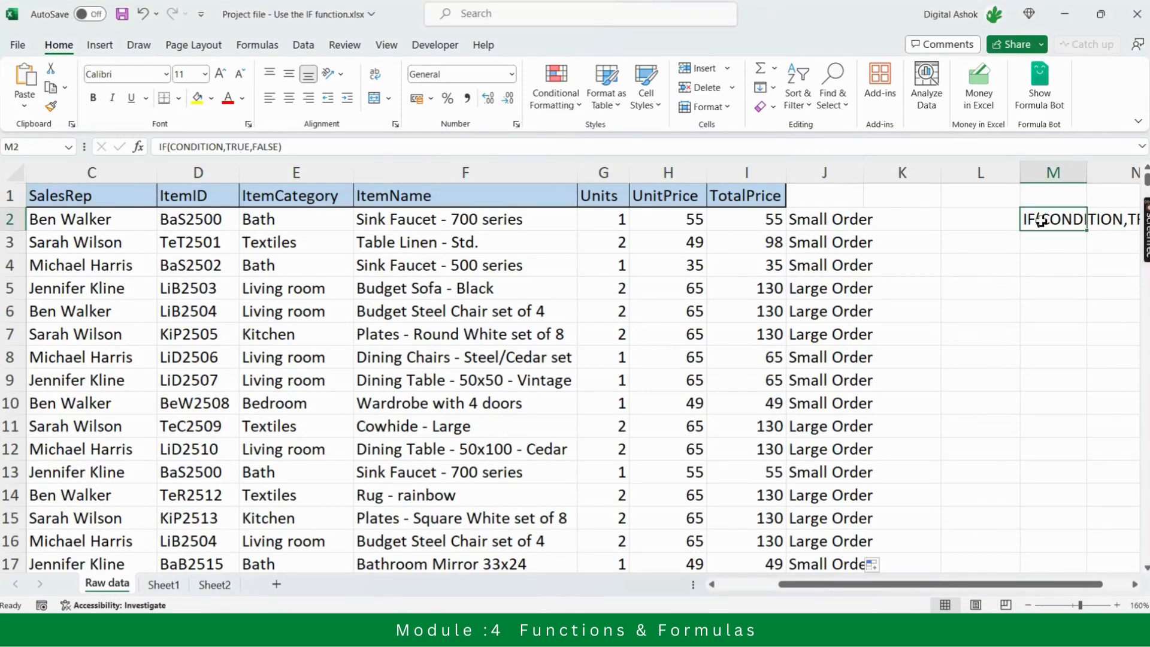
pyautogui.press('Right')
pyautogui.press('Right')
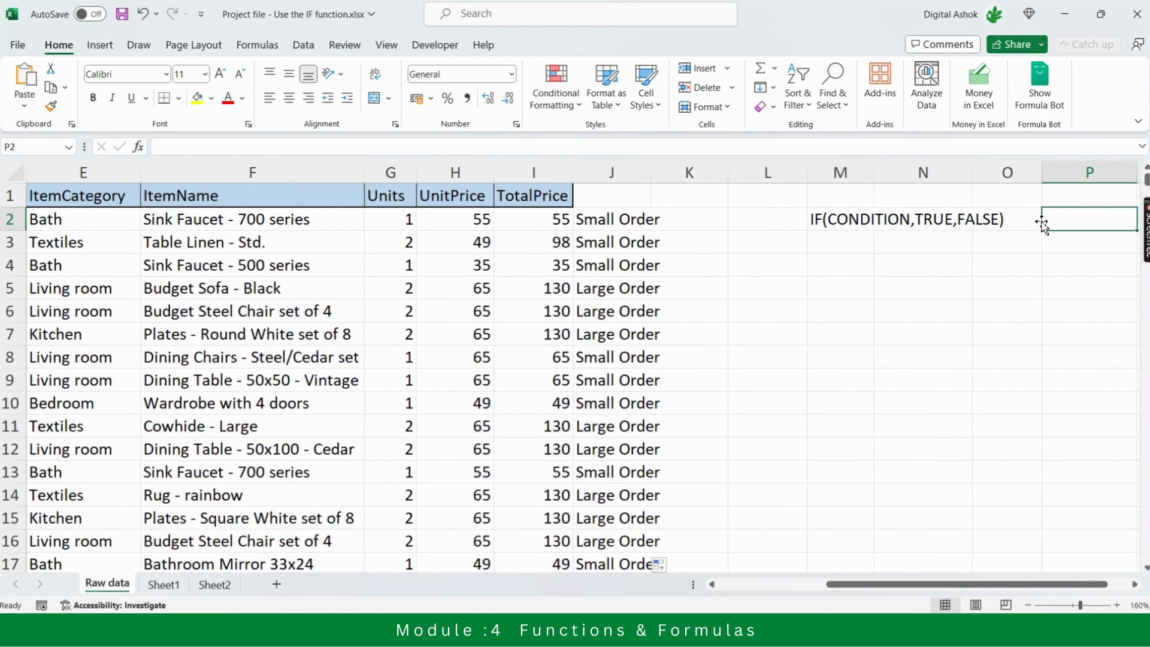
pyautogui.press('Left')
pyautogui.press('Left')
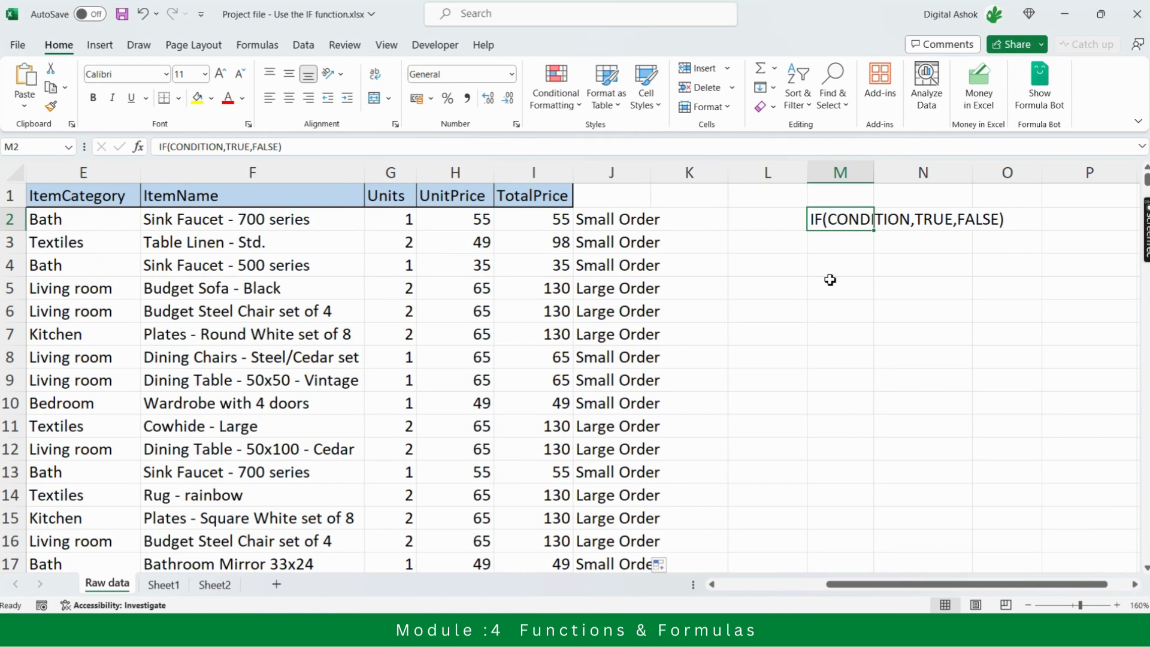
# Switch to the Advanced Excel Class meeting in Microsoft Teams and mute all attendees
pyautogui.hotkey('alt', 'Tab')
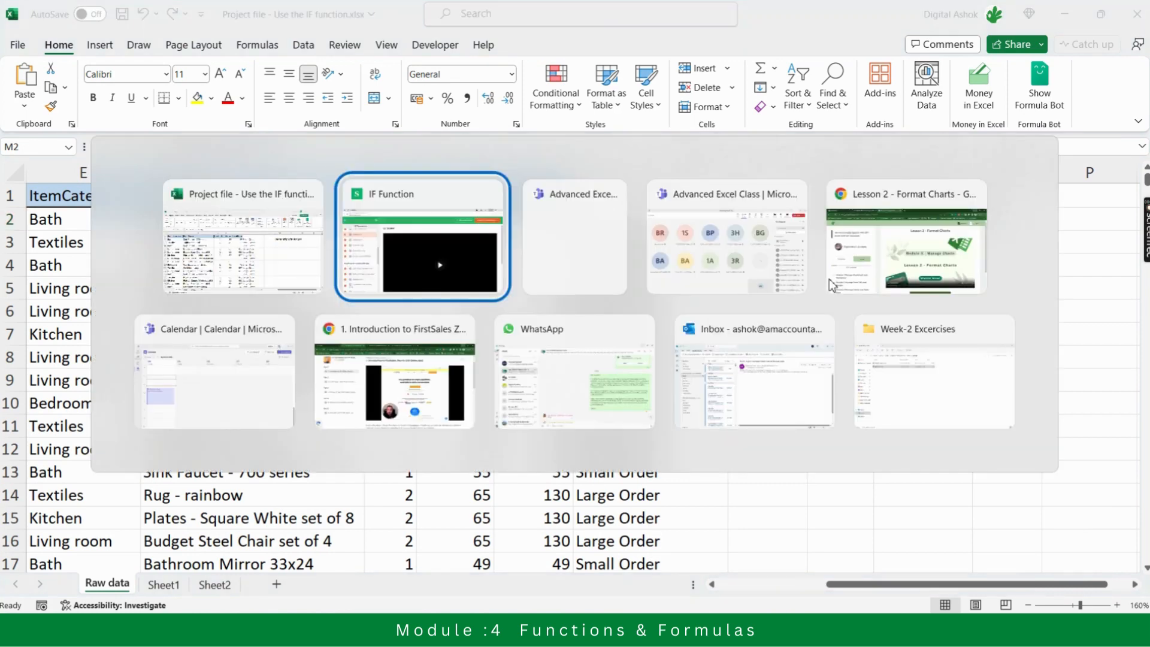
pyautogui.hotkey('alt', 'Tab')
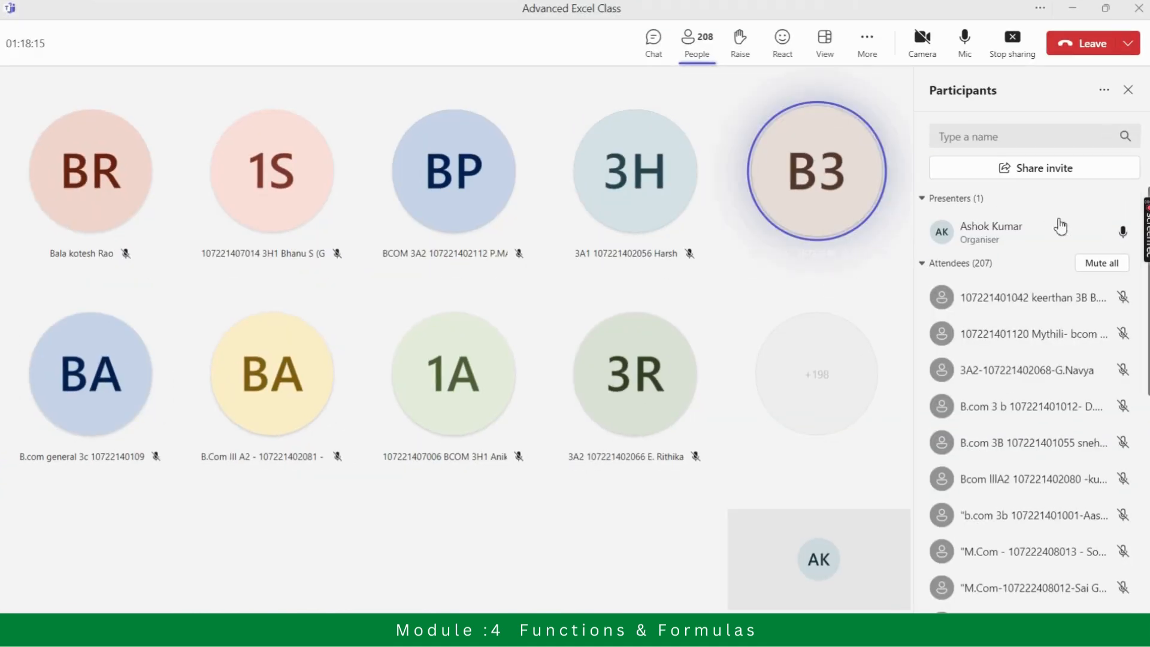
pyautogui.click(1084, 264)
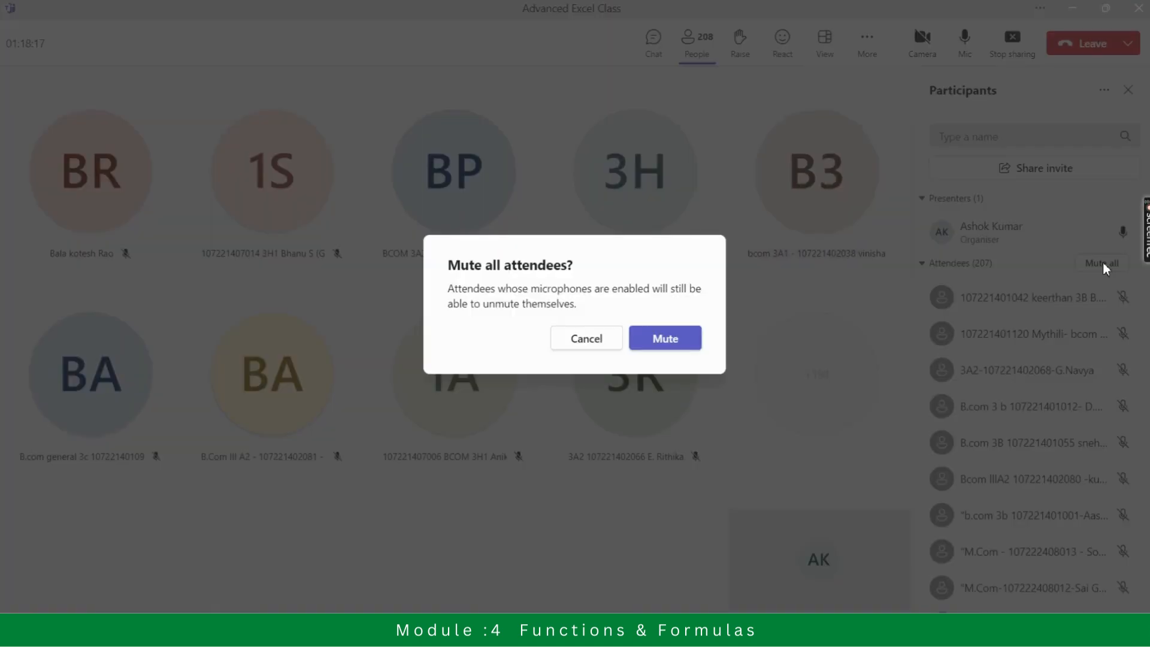
pyautogui.click(665, 337)
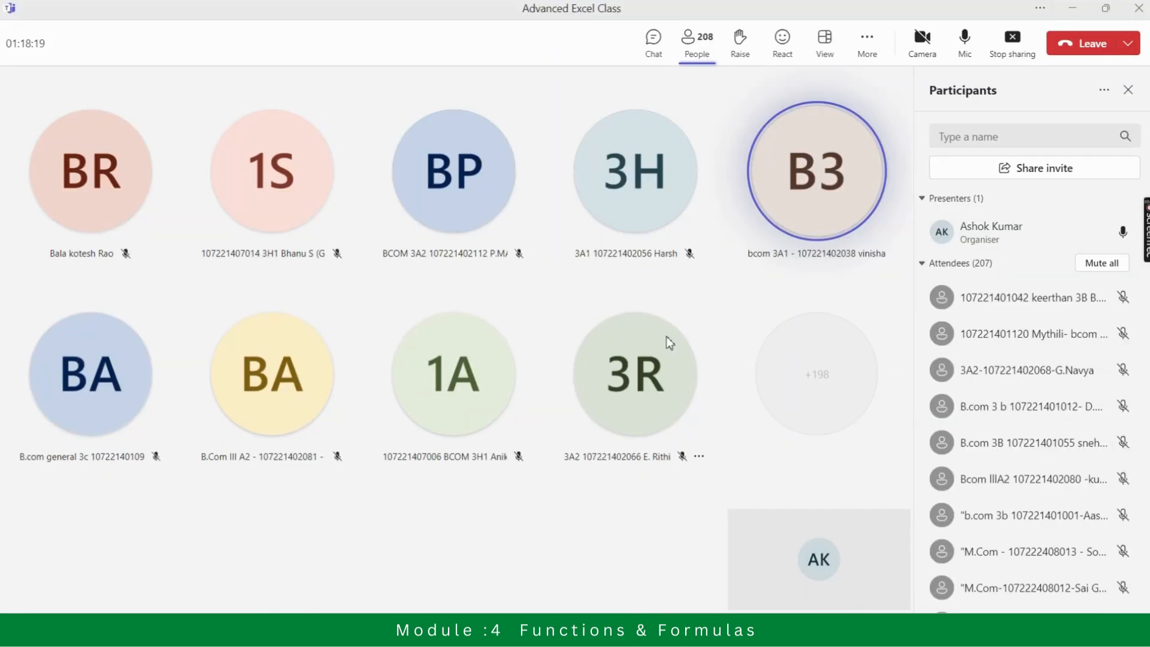
# Switch back to the Excel workbook "Project file - Use the IF function.xlsx"
pyautogui.hotkey('alt', 'Tab')
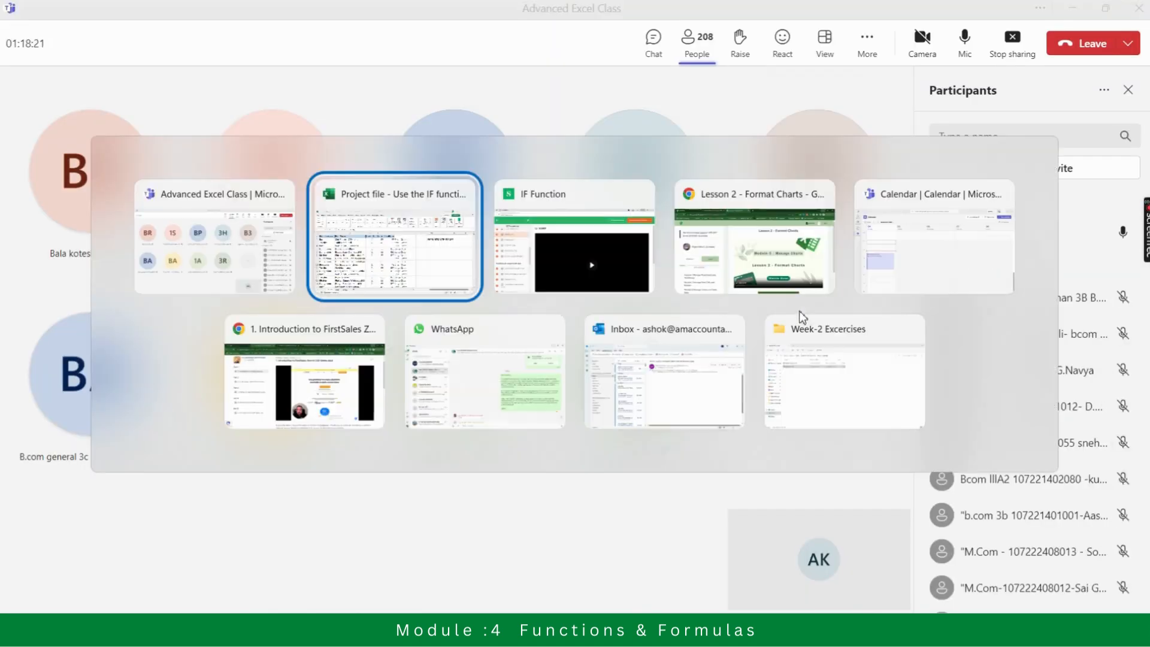
pyautogui.hotkey('alt', 'Tab')
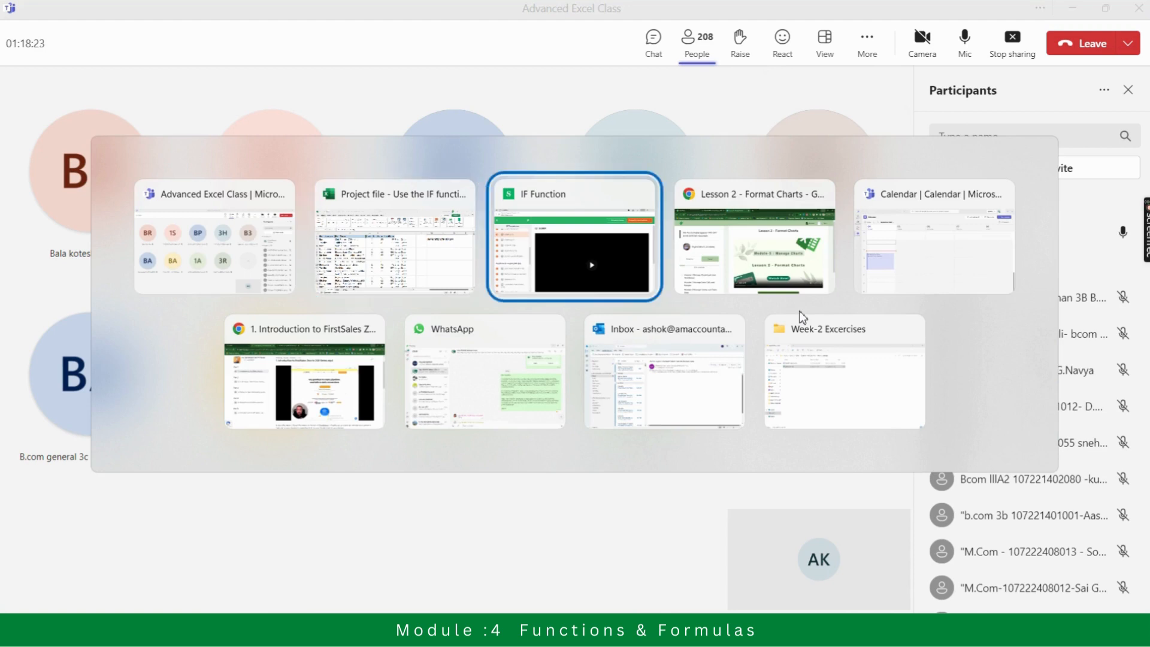
pyautogui.hotkey('alt', 'Tab')
pyautogui.hotkey('alt', 'Tab')
pyautogui.hotkey('alt', 'Tab')
pyautogui.hotkey('alt', 'Tab')
pyautogui.hotkey('alt', 'Tab')
pyautogui.hotkey('alt', 'Tab')
pyautogui.hotkey('alt', 'Tab')
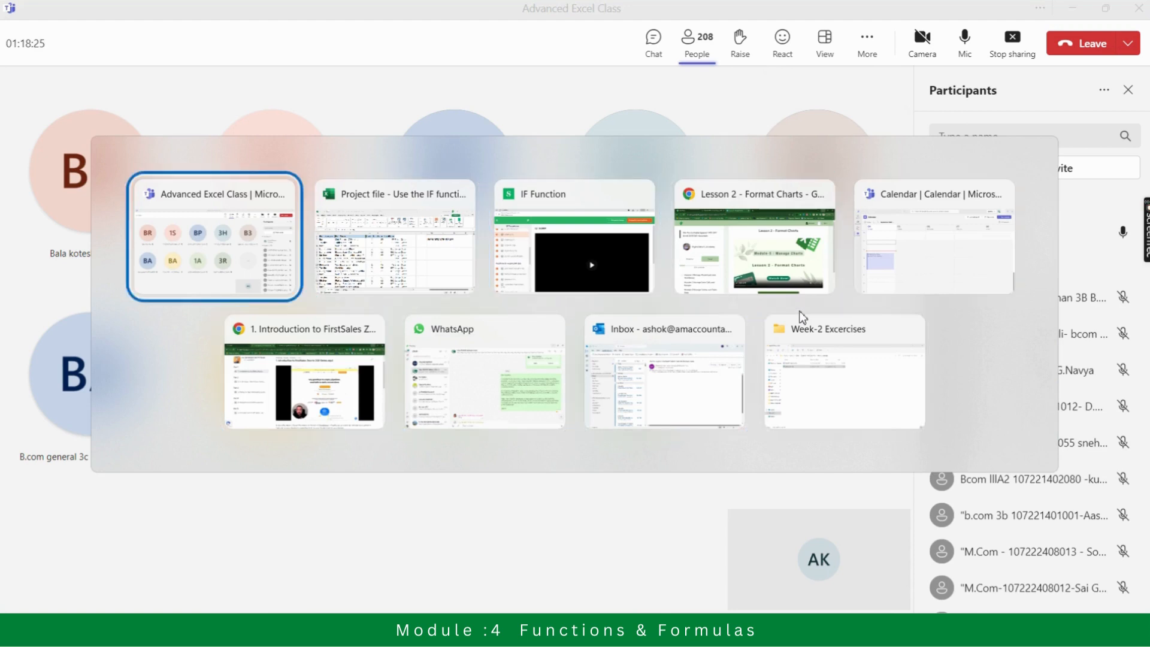
pyautogui.hotkey('alt', 'Tab')
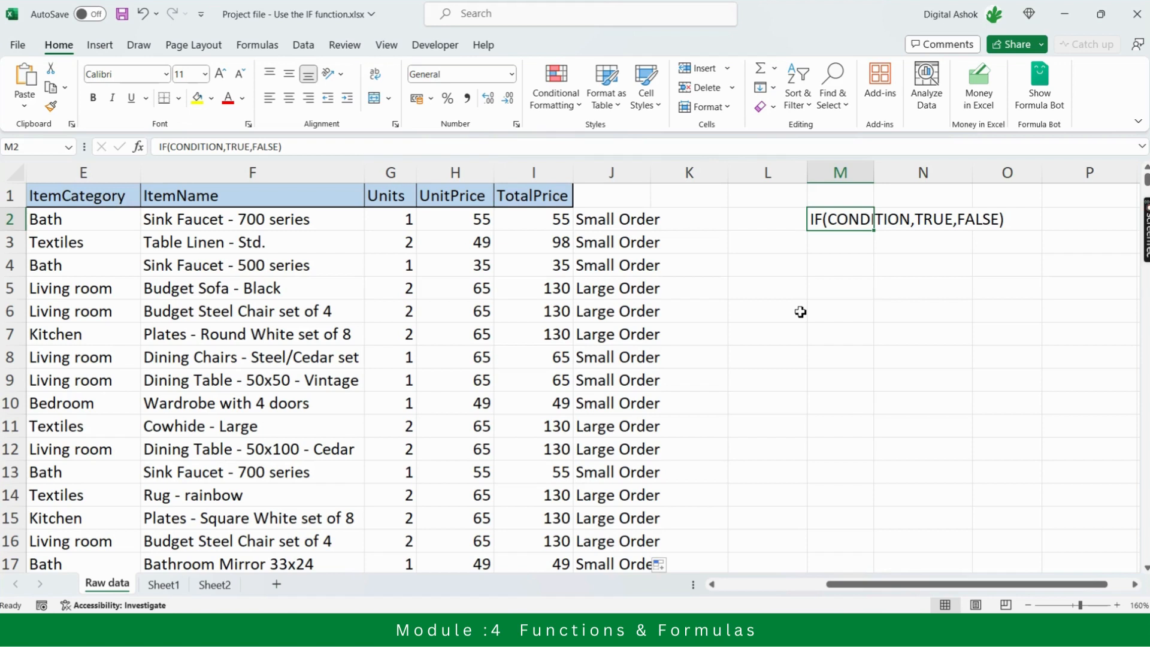
# Return to J2 and inspect the arguments and cell reference of its IF formula, leaving it as it is
pyautogui.press('Return')
pyautogui.press('Up')
pyautogui.press('Return')
pyautogui.press('Up')
pyautogui.press('Left')
pyautogui.press('Left')
pyautogui.press('Left')
pyautogui.press('Left')
pyautogui.press('Left')
pyautogui.press('Left')
pyautogui.press('Left')
pyautogui.press('Left')
pyautogui.press('Left')
pyautogui.press('Left')
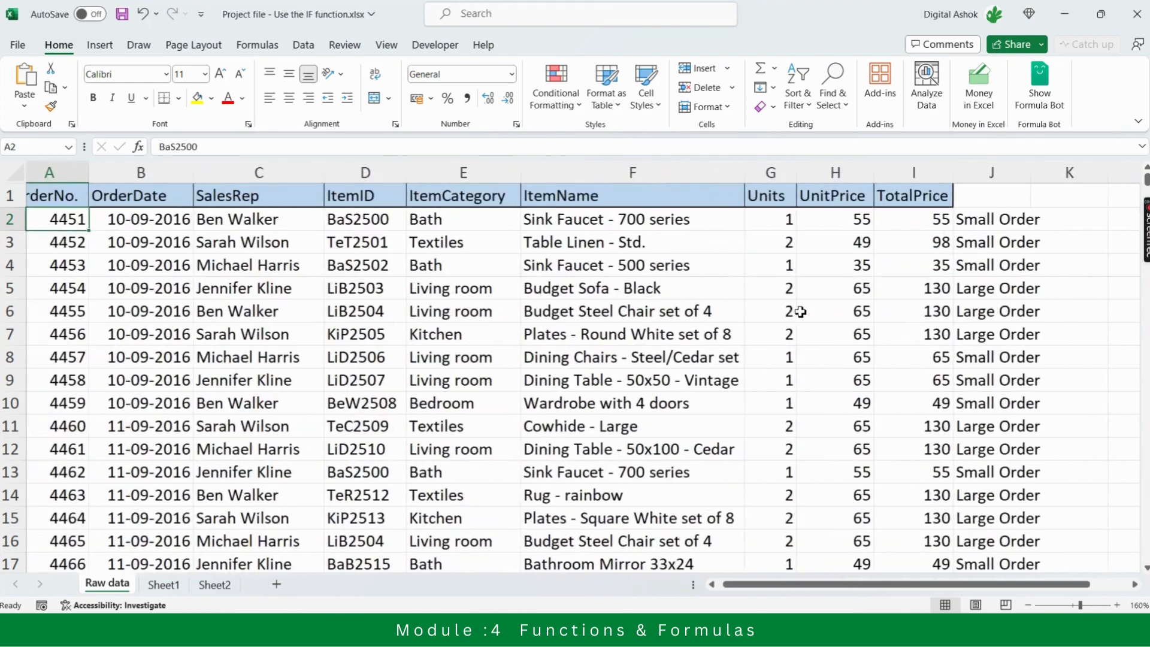
pyautogui.press('Right')
pyautogui.press('Right')
pyautogui.press('Right')
pyautogui.press('Right')
pyautogui.press('Right')
pyautogui.press('Right')
pyautogui.press('Right')
pyautogui.press('Right')
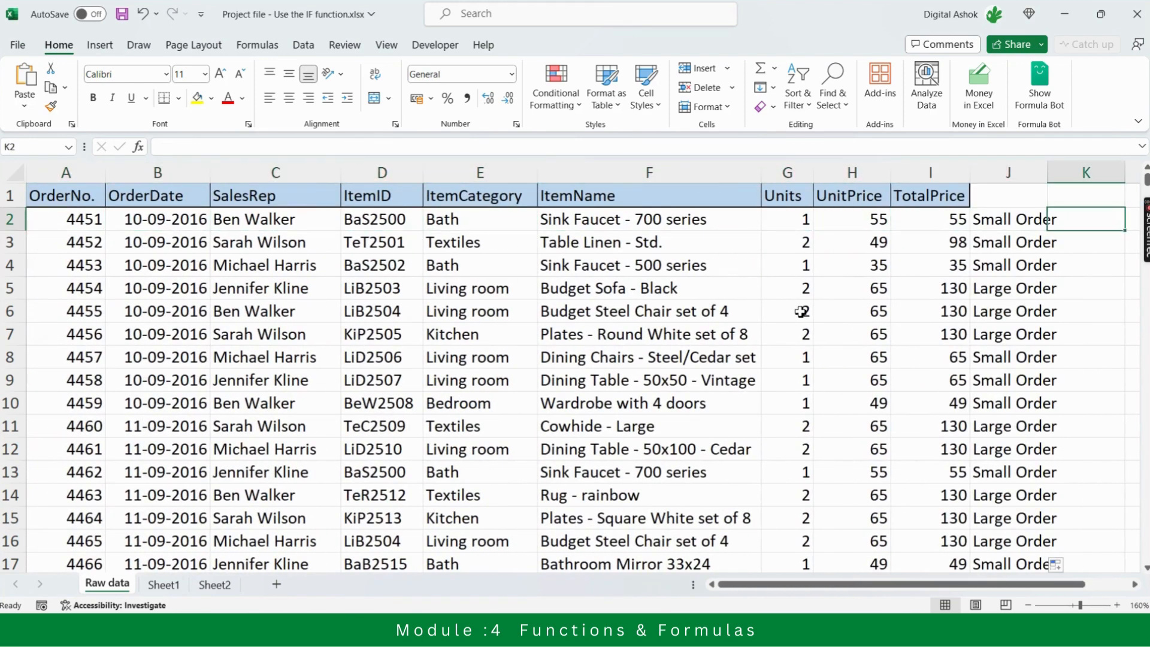
pyautogui.press('Left')
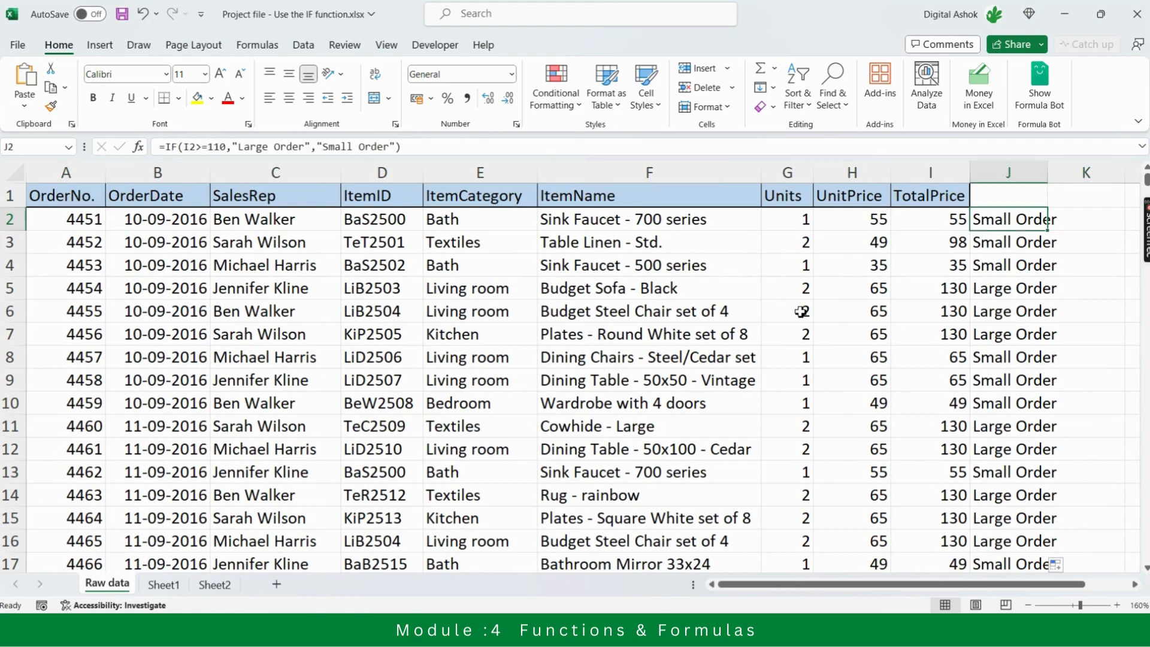
pyautogui.click(432, 148)
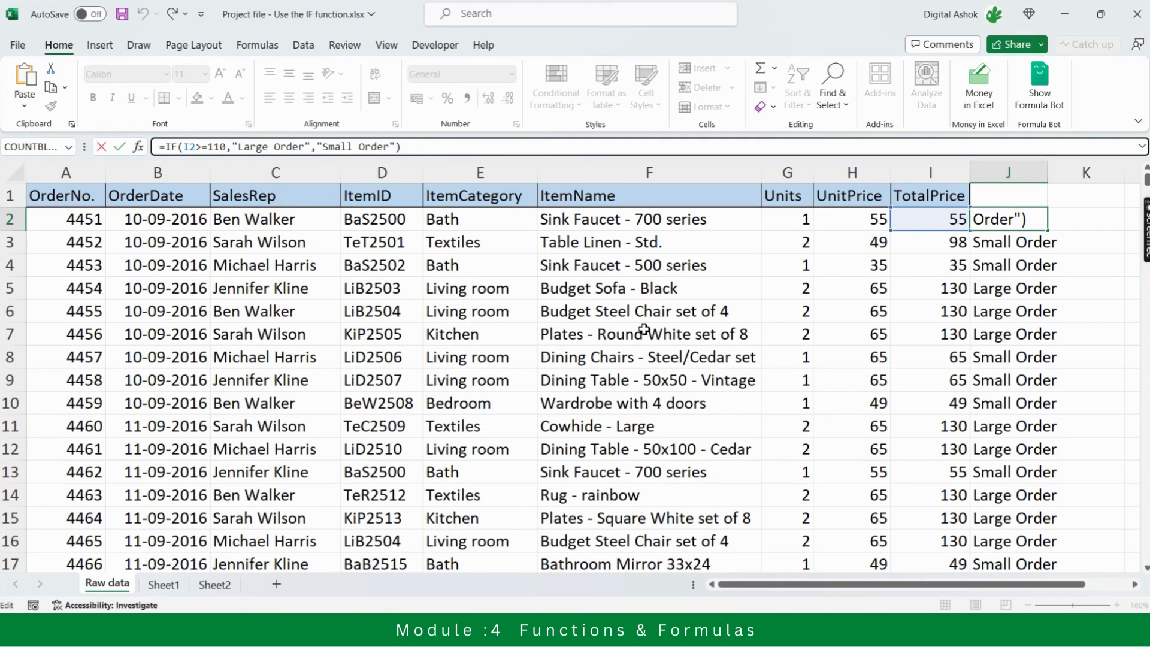
pyautogui.hotkey('ctrl', 'Return')
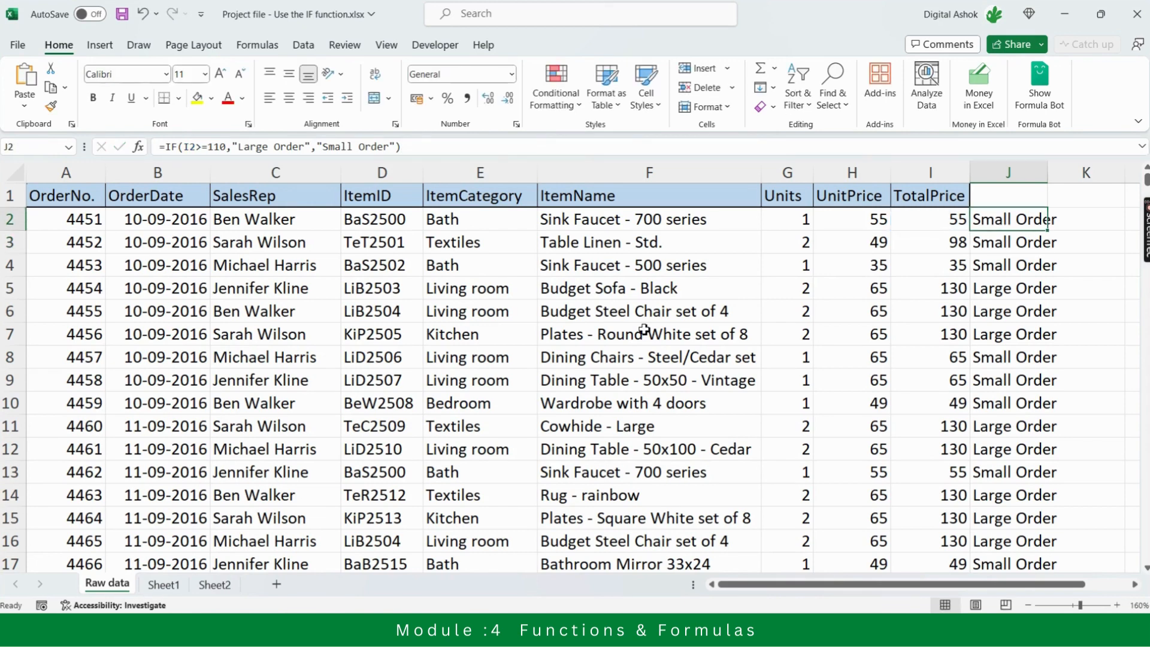
# Review the first order's row from TotalPrice back to OrderNo. and across again to the label in J2
pyautogui.press('Left')
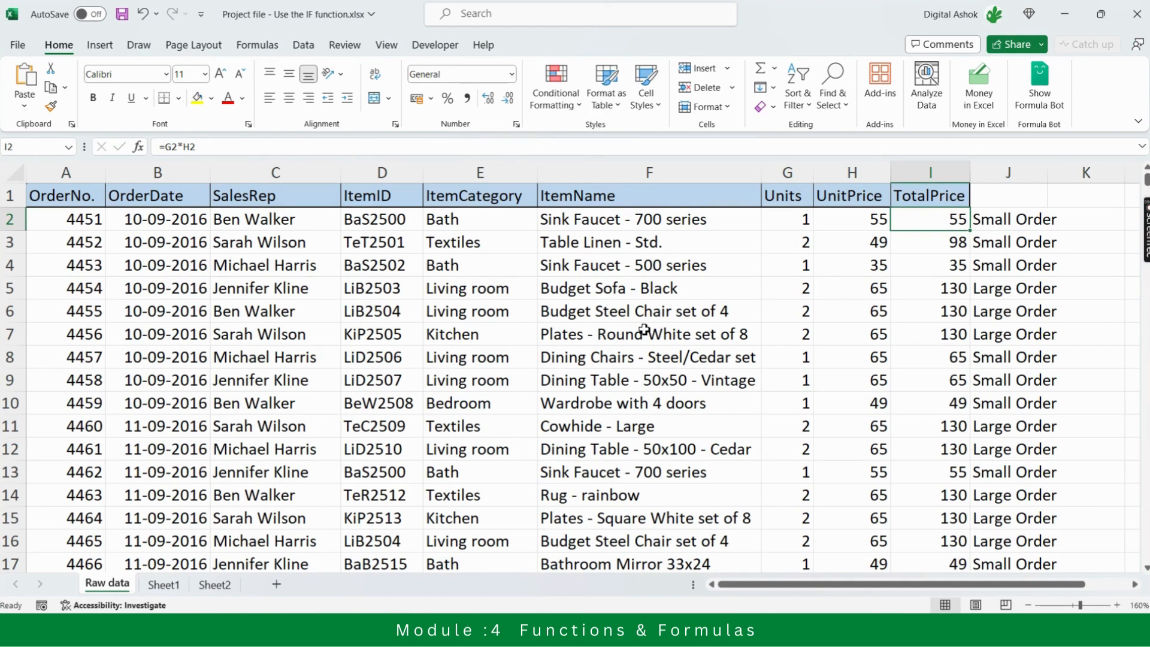
pyautogui.press('Left')
pyautogui.press('Left')
pyautogui.press('Left')
pyautogui.press('Left')
pyautogui.press('Left')
pyautogui.press('Left')
pyautogui.press('Left')
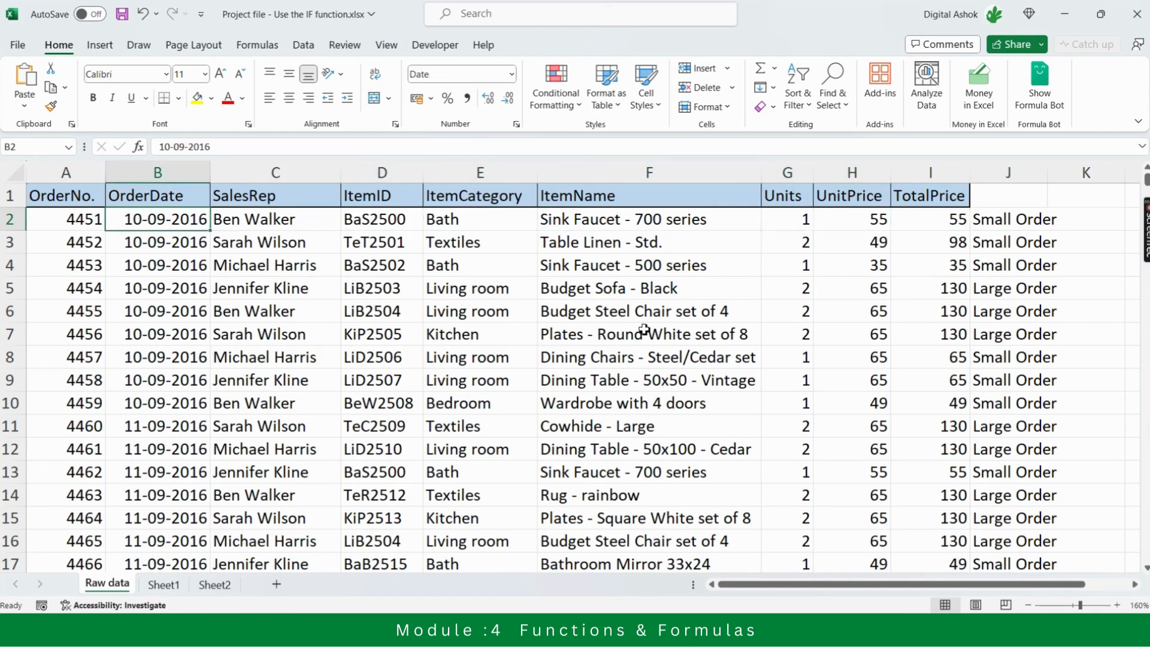
pyautogui.press('Left')
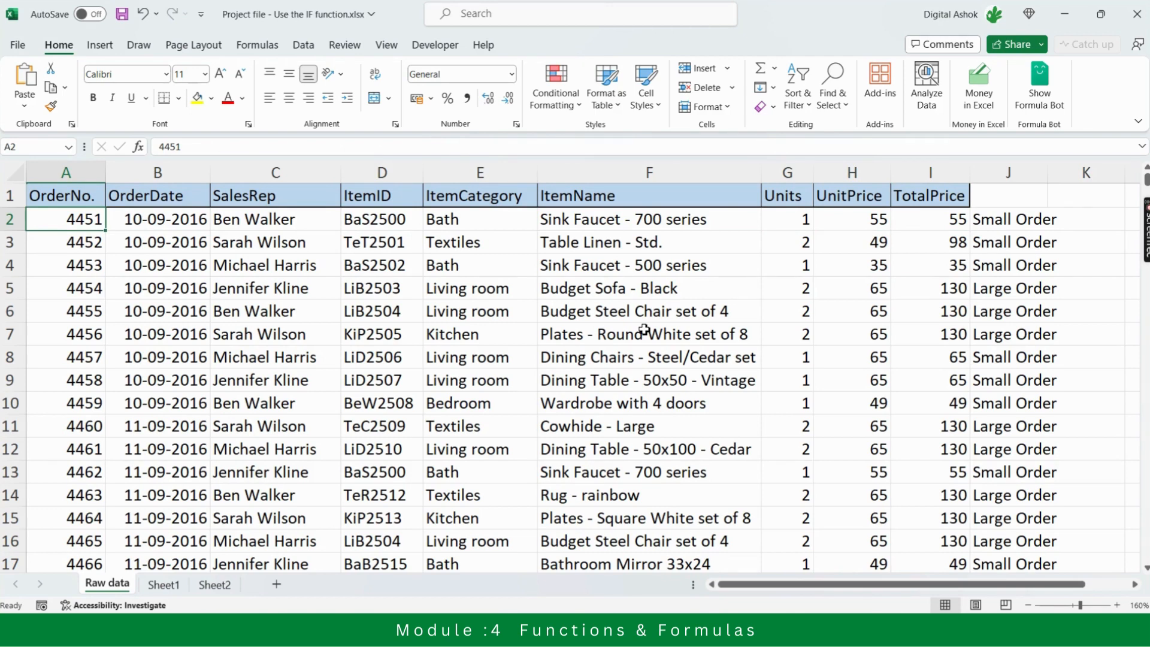
pyautogui.press('Right')
pyautogui.press('Right')
pyautogui.press('Right')
pyautogui.press('Right')
pyautogui.press('Right')
pyautogui.press('Right')
pyautogui.press('Right')
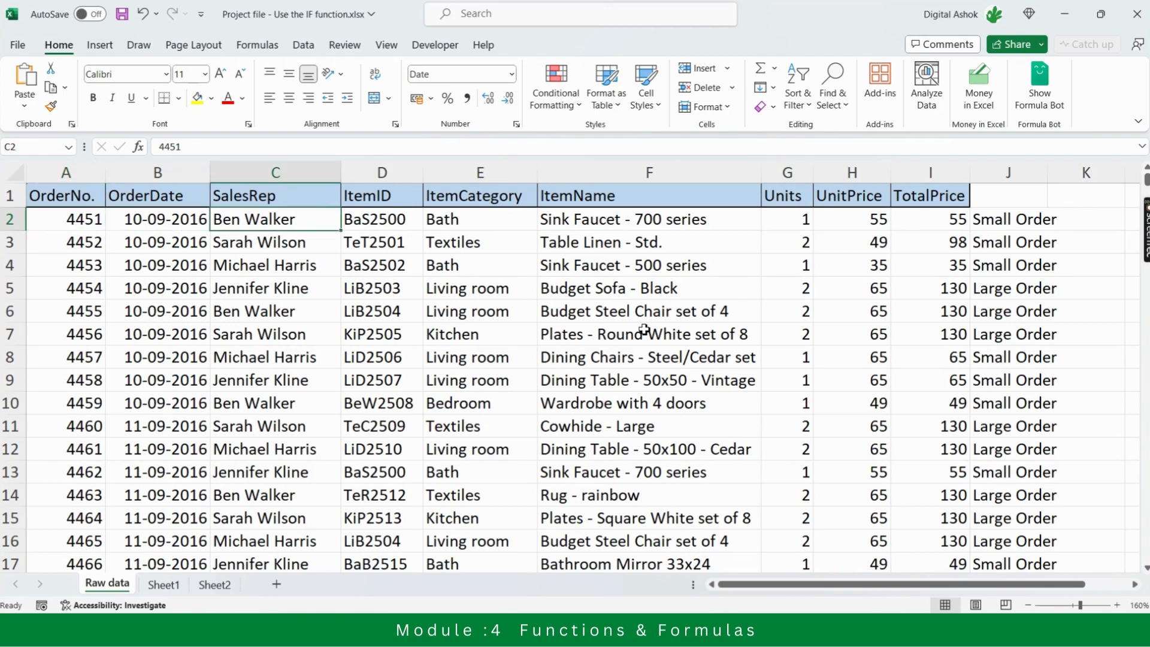
pyautogui.press('Right')
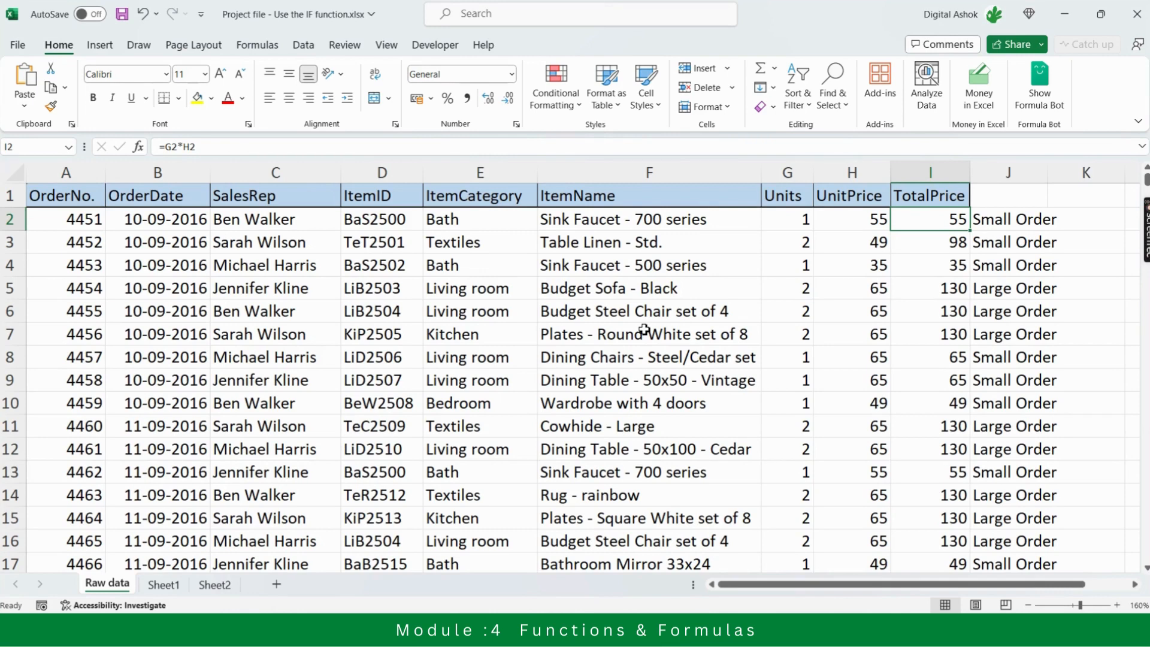
pyautogui.press('Right')
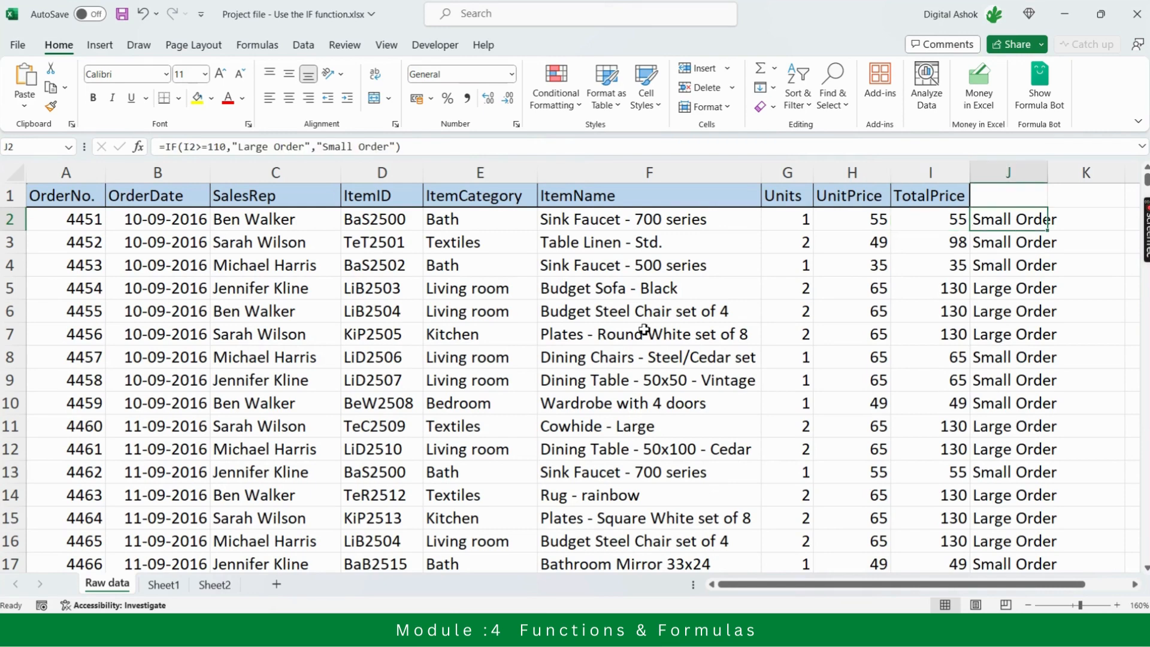
pyautogui.press('Left')
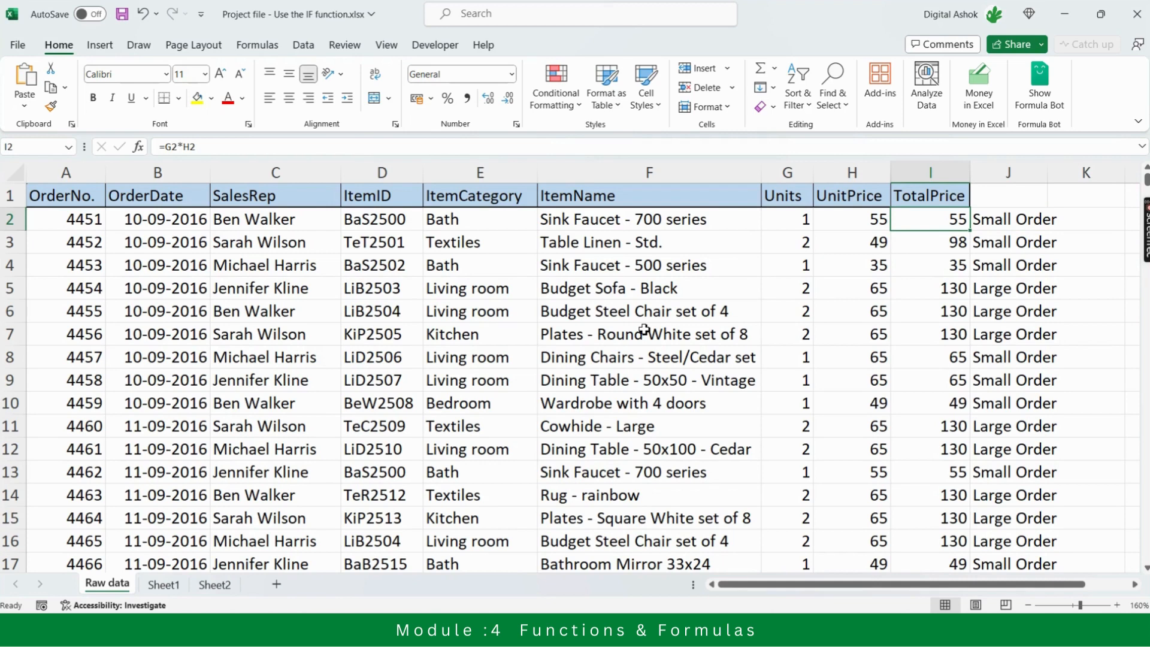
# Nest J2's formula inside an outer IF testing A2>4480, keeping the existing TotalPrice IF as the value if true, followed by a comma
pyautogui.press('Right')
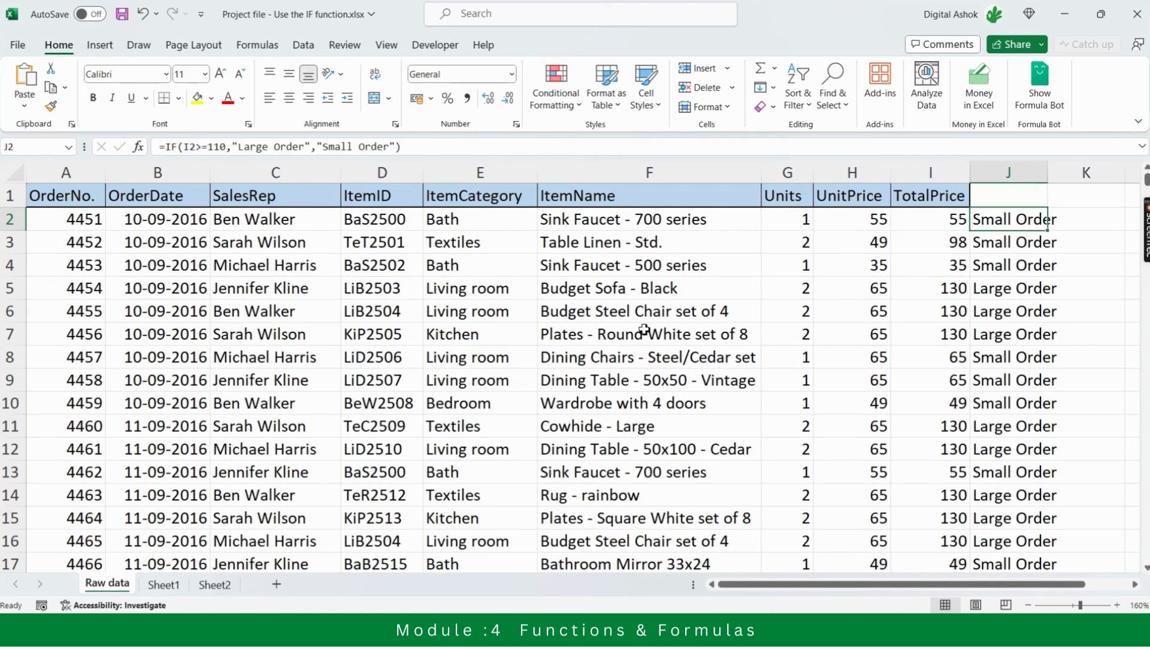
pyautogui.press('Left')
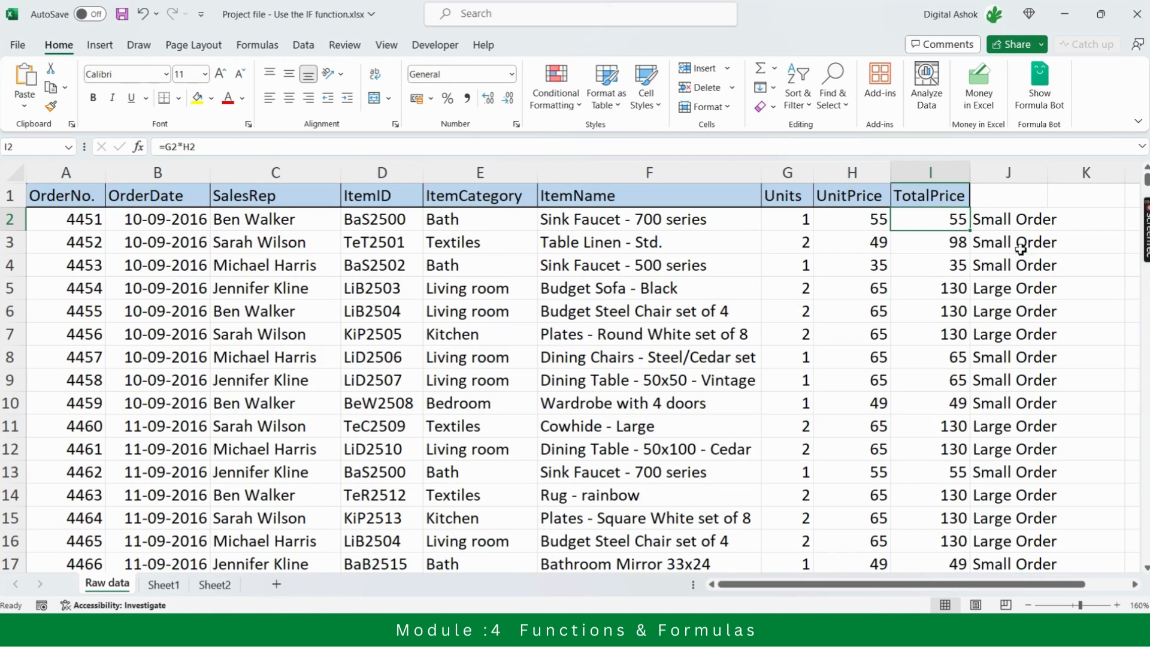
pyautogui.press('Right')
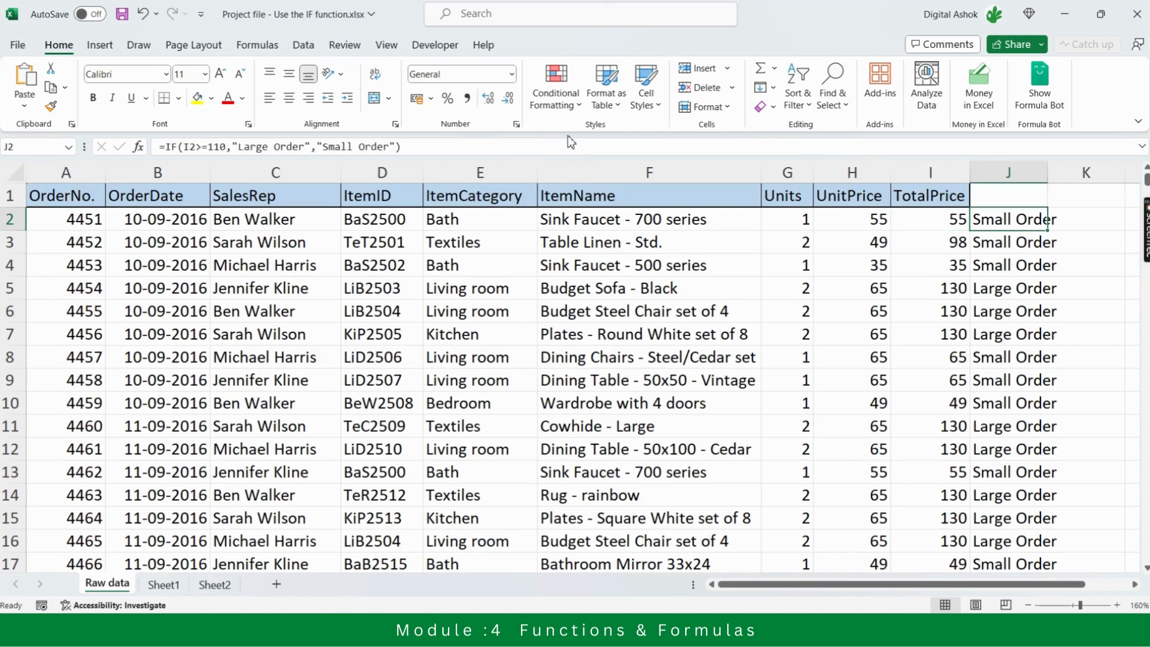
pyautogui.click(167, 146)
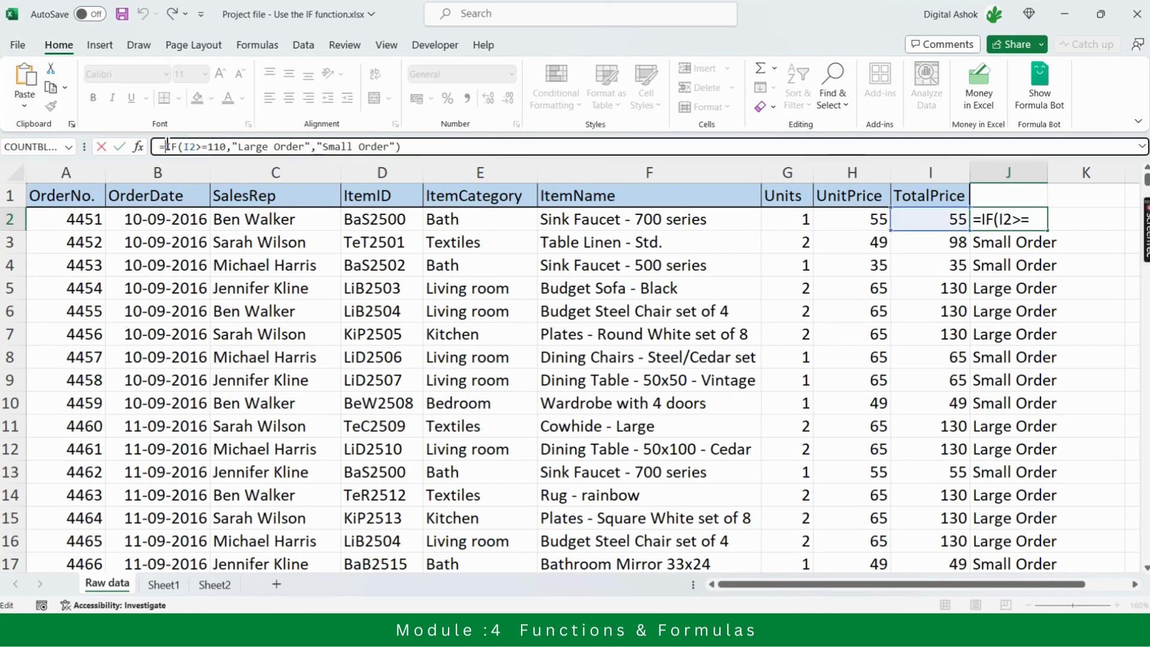
pyautogui.write('if')
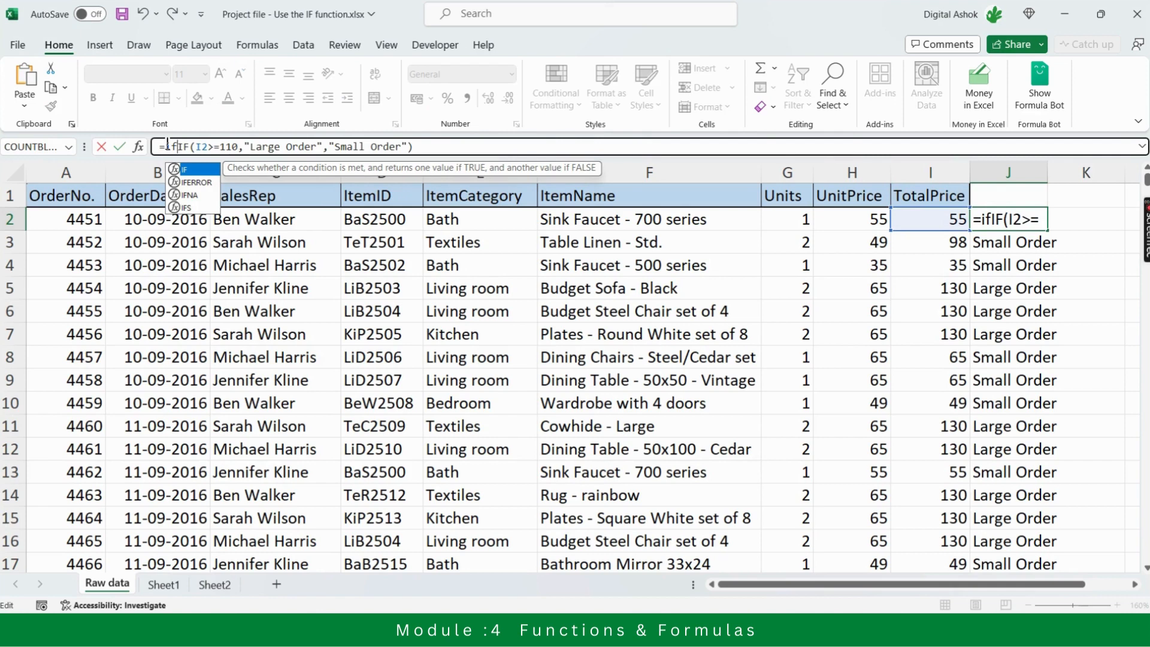
pyautogui.write('(')
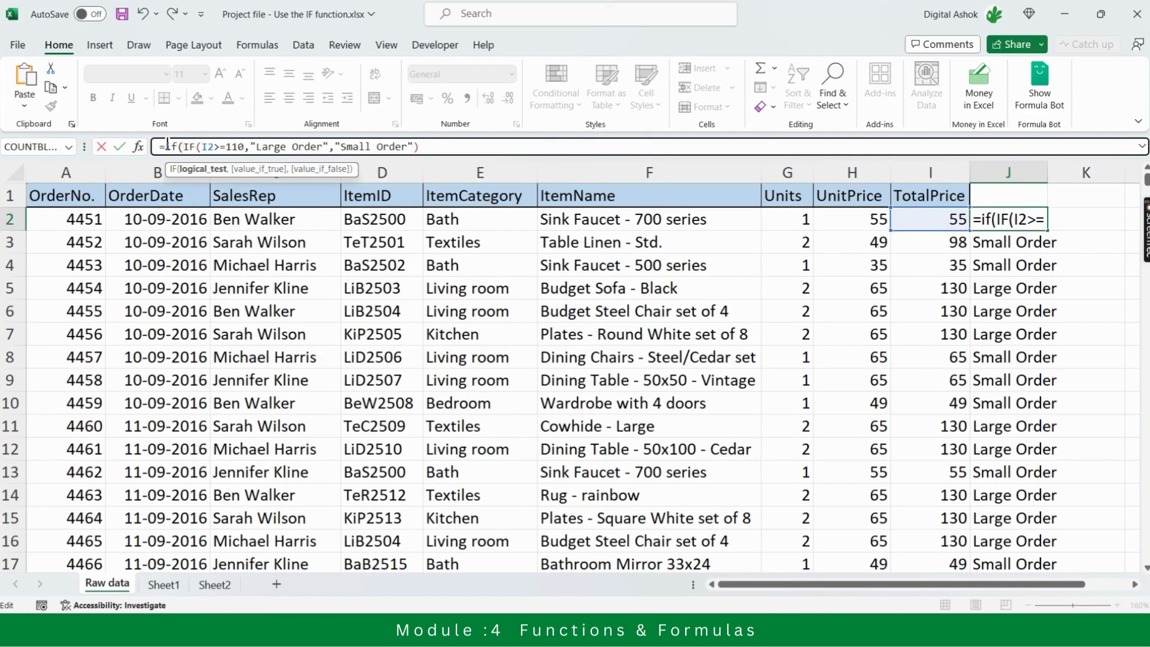
pyautogui.click(45, 227)
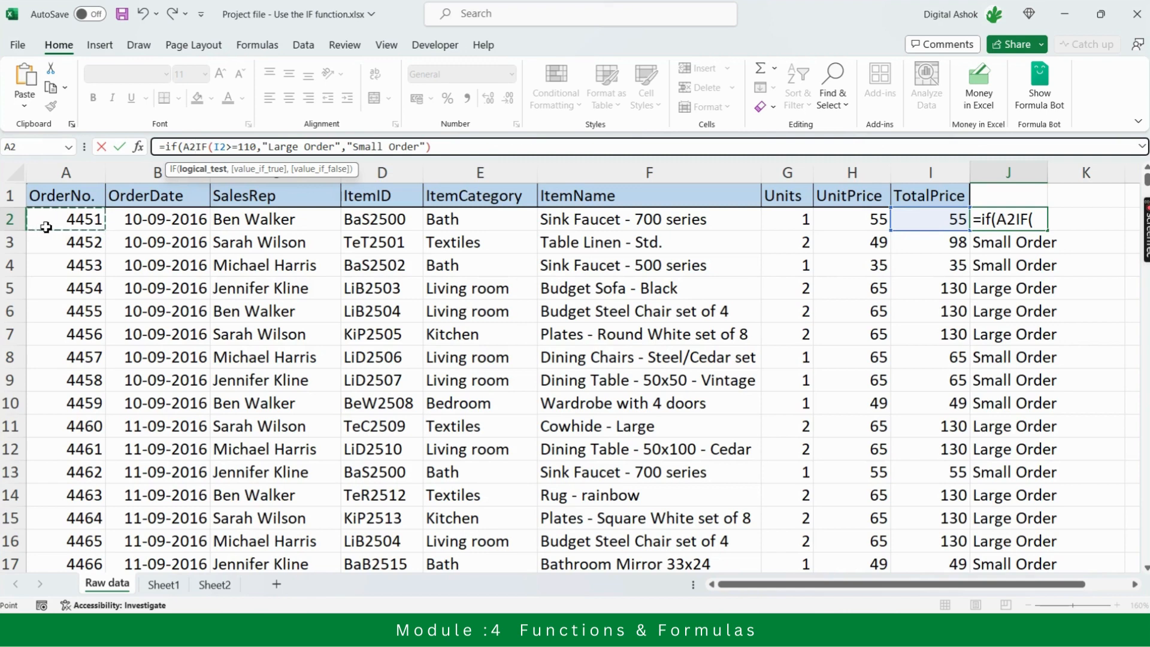
pyautogui.write('>4480')
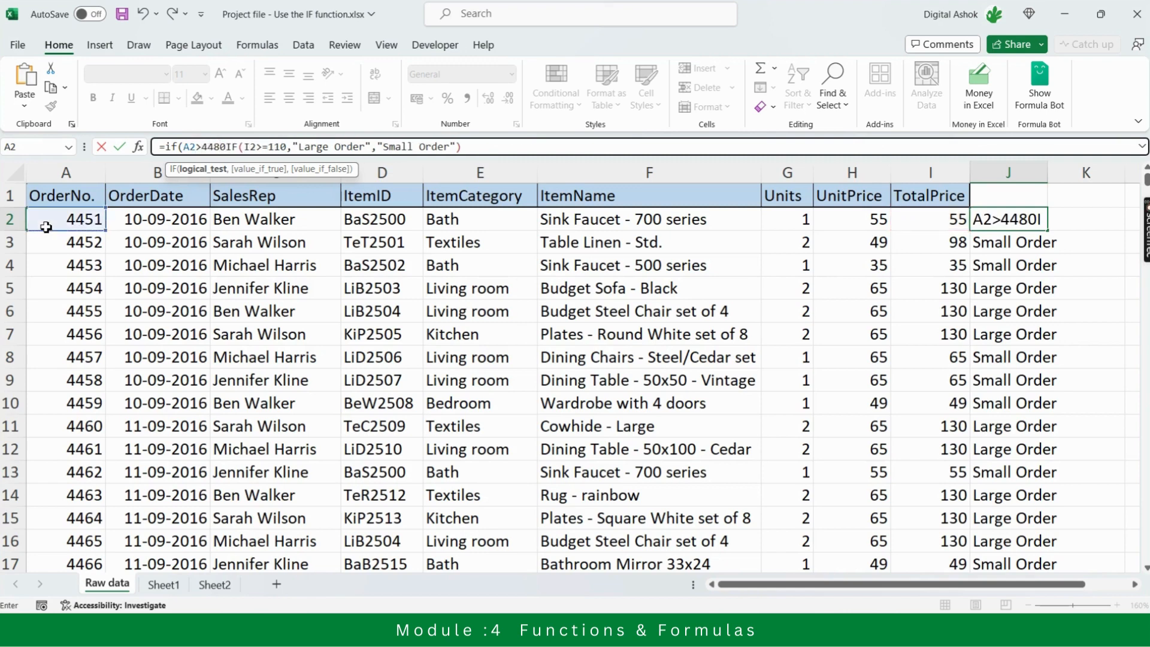
pyautogui.write(',')
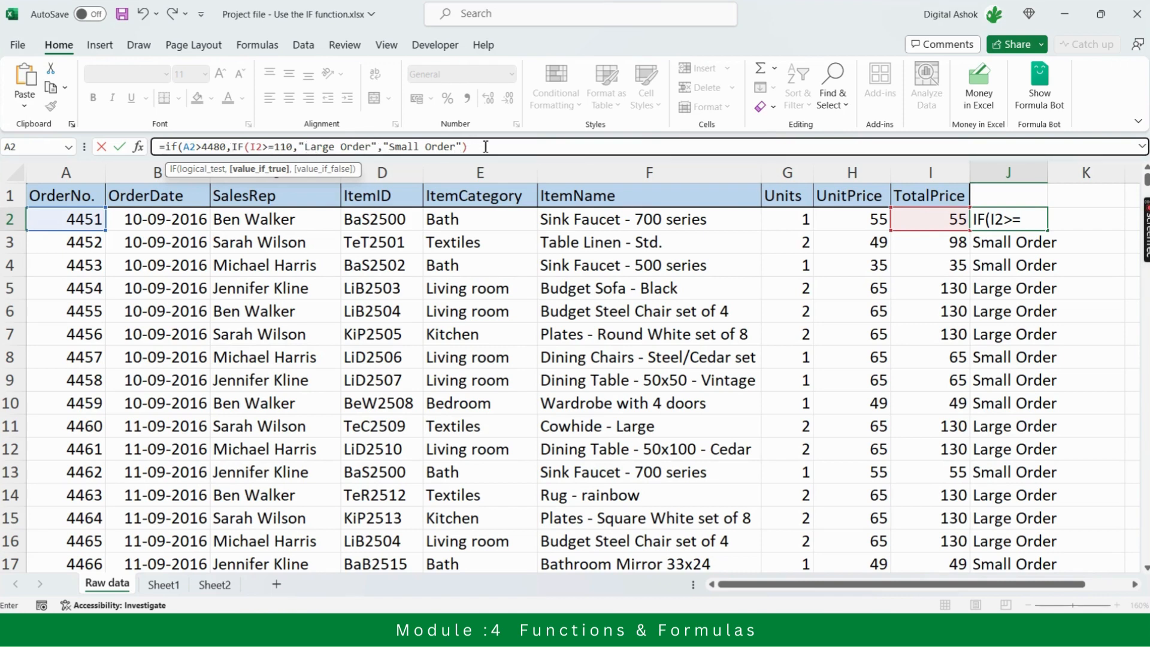
pyautogui.click(258, 170)
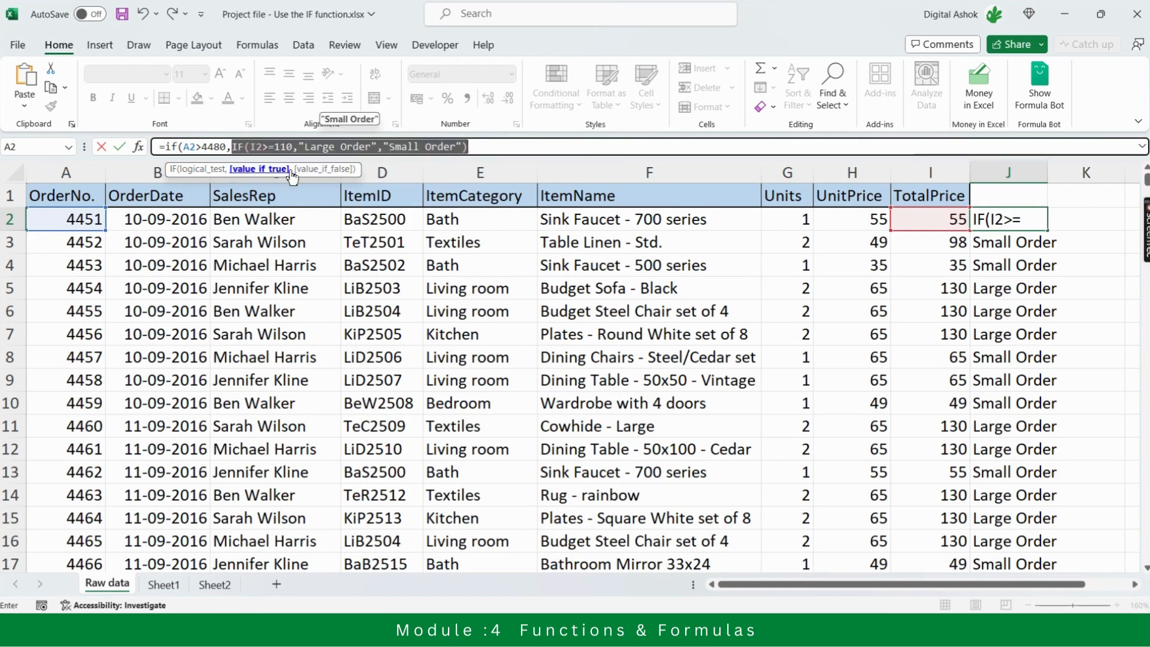
pyautogui.click(482, 147)
pyautogui.write(',')
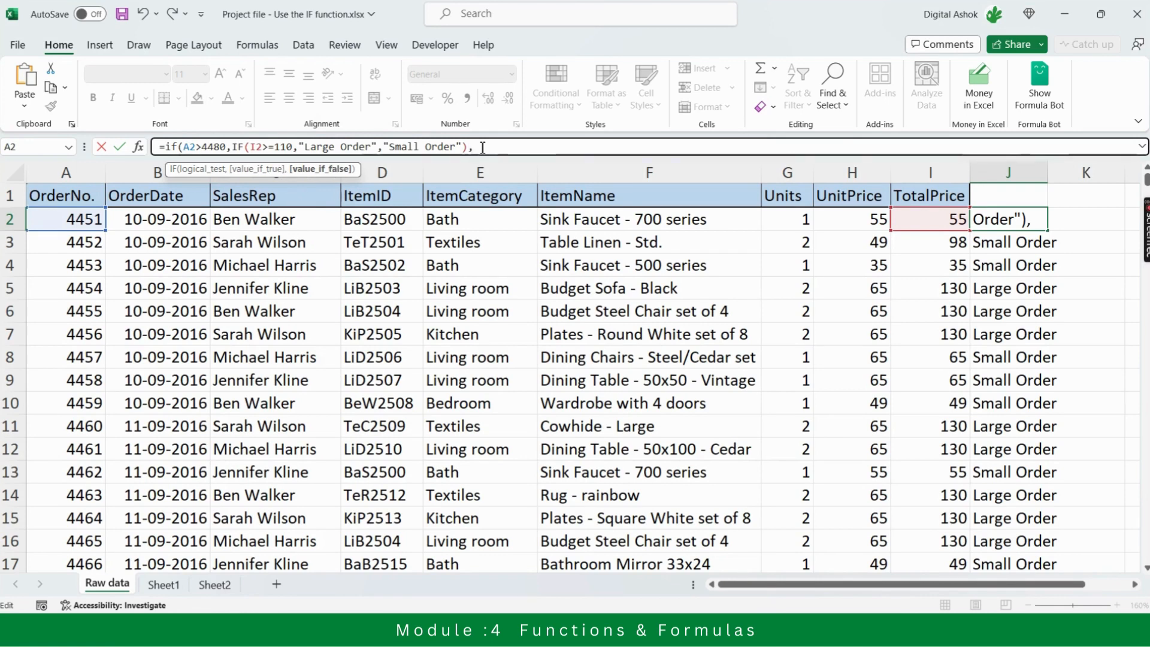
pyautogui.write('"Small')
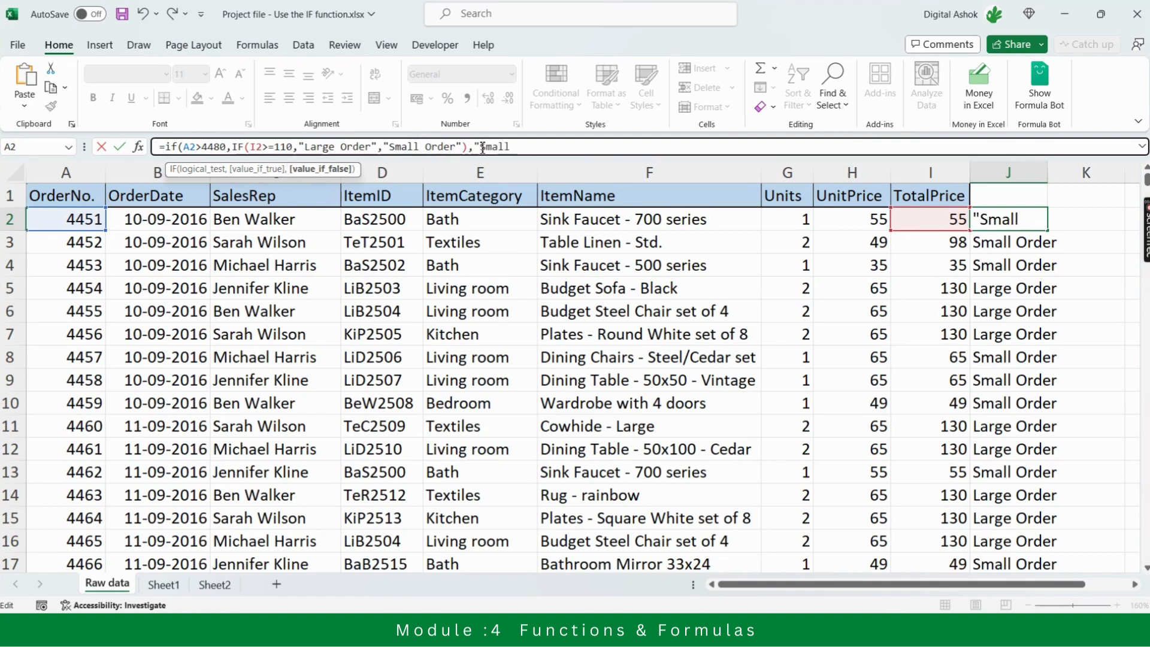
pyautogui.write(' Order')
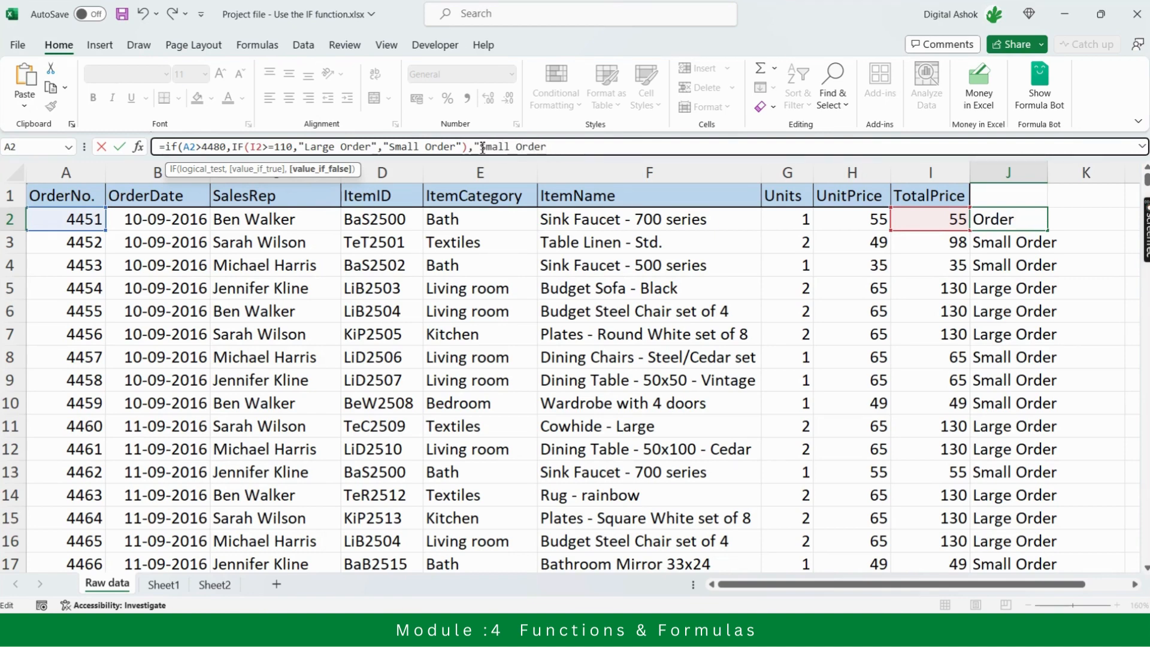
pyautogui.write('"')
# Set "Old Order" as the outer IF's value if false, close its parenthesis and enter the formula in J2
pyautogui.press('BackSpace')
pyautogui.press('BackSpace')
pyautogui.press('BackSpace')
pyautogui.press('BackSpace')
pyautogui.press('BackSpace')
pyautogui.press('BackSpace')
pyautogui.press('BackSpace')
pyautogui.press('BackSpace')
pyautogui.press('BackSpace')
pyautogui.press('BackSpace')
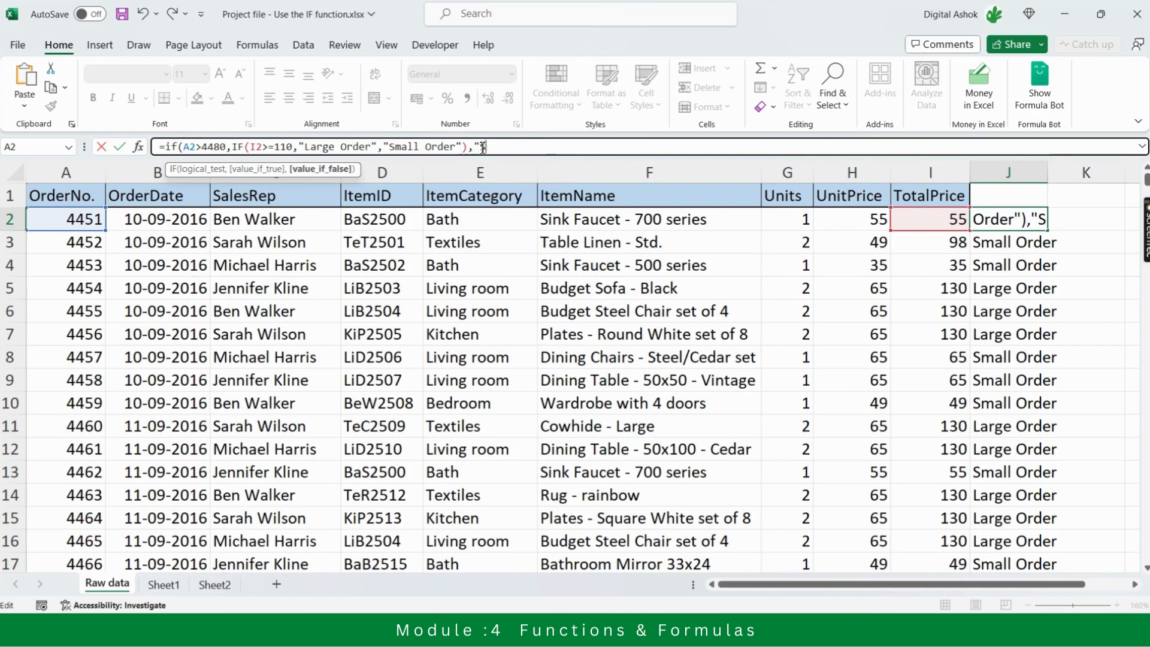
pyautogui.press('BackSpace')
pyautogui.write('Old ')
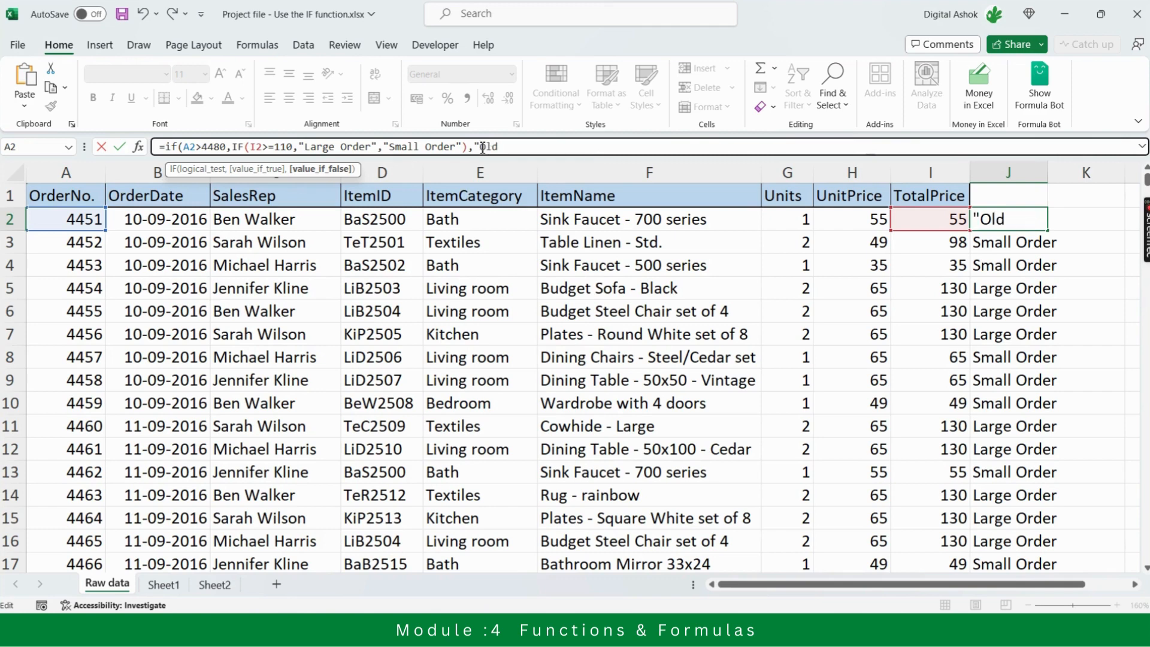
pyautogui.write('Order"')
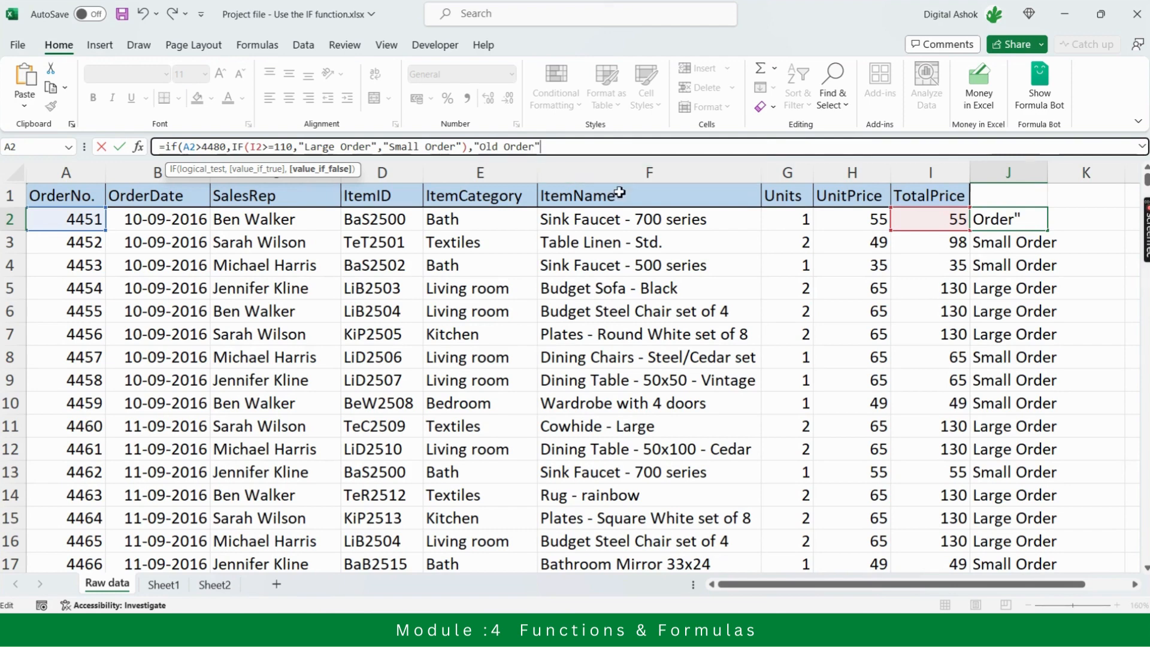
pyautogui.write(')')
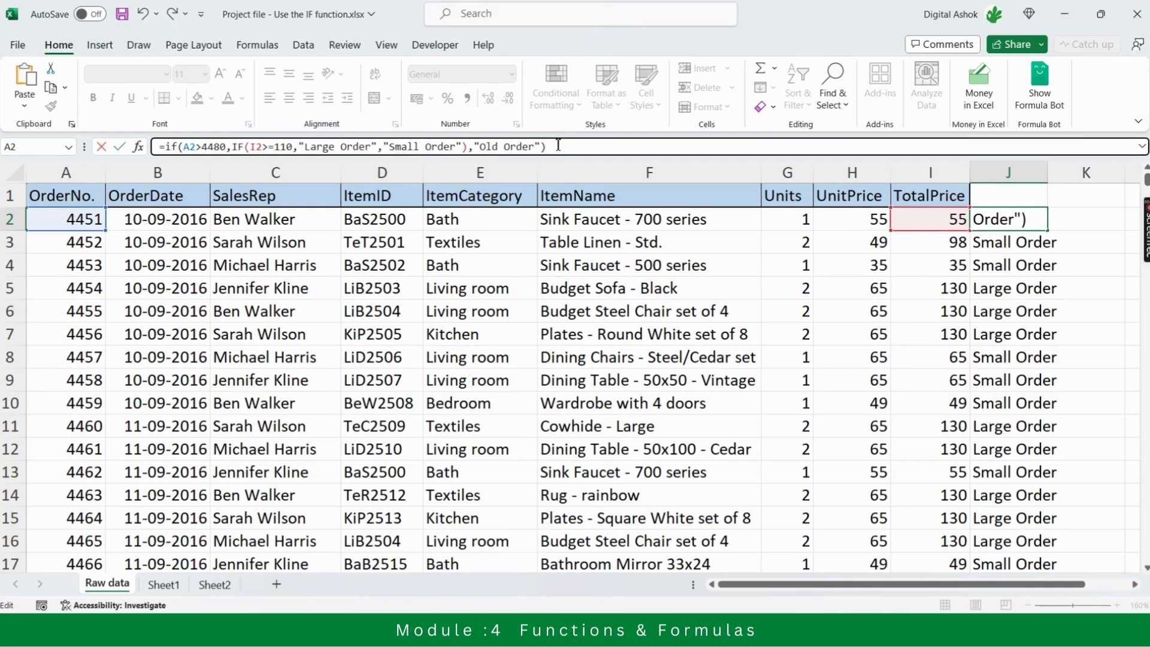
pyautogui.press('Return')
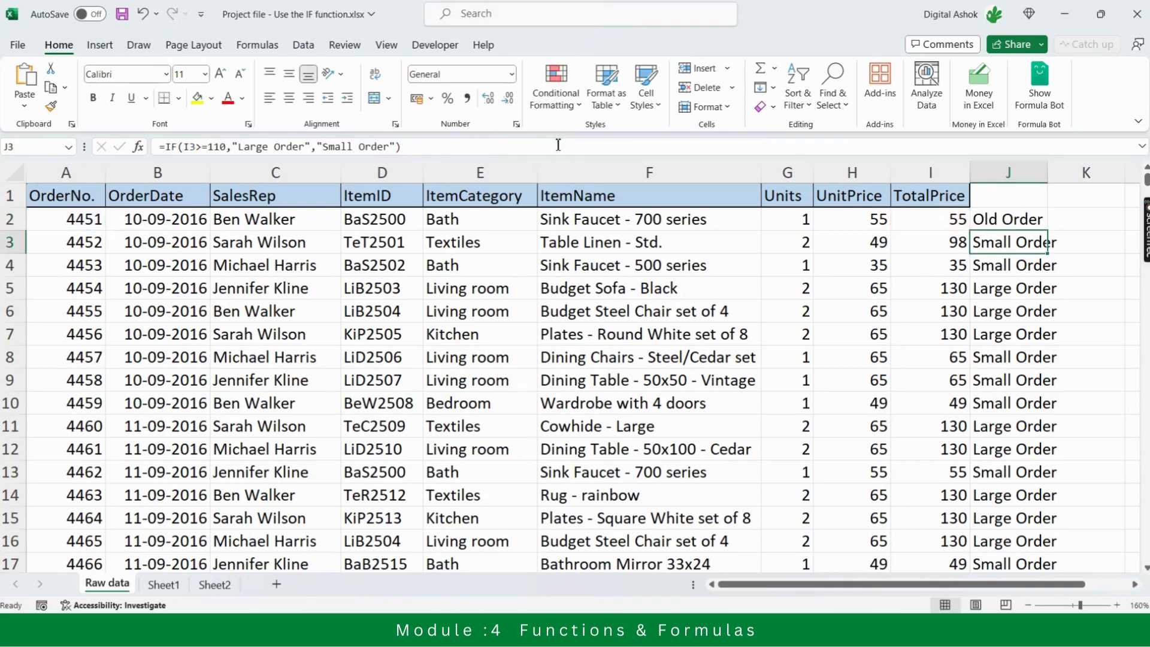
# Fill the nested IF formula from J2 down column J for all orders
pyautogui.press('Up')
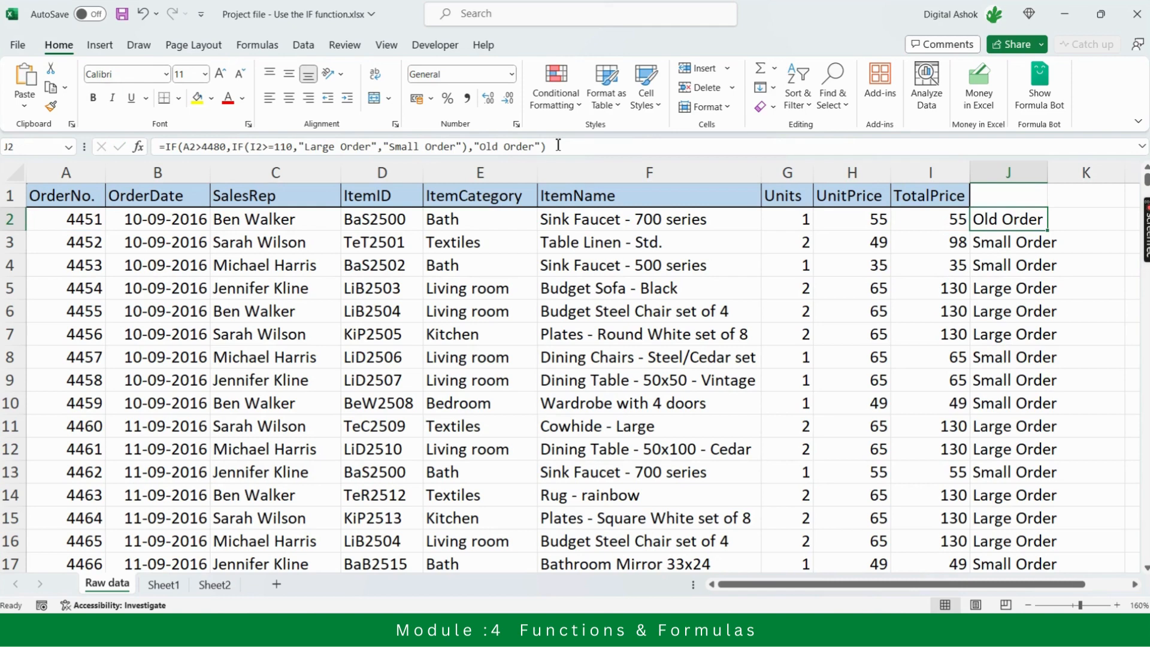
pyautogui.click(935, 224)
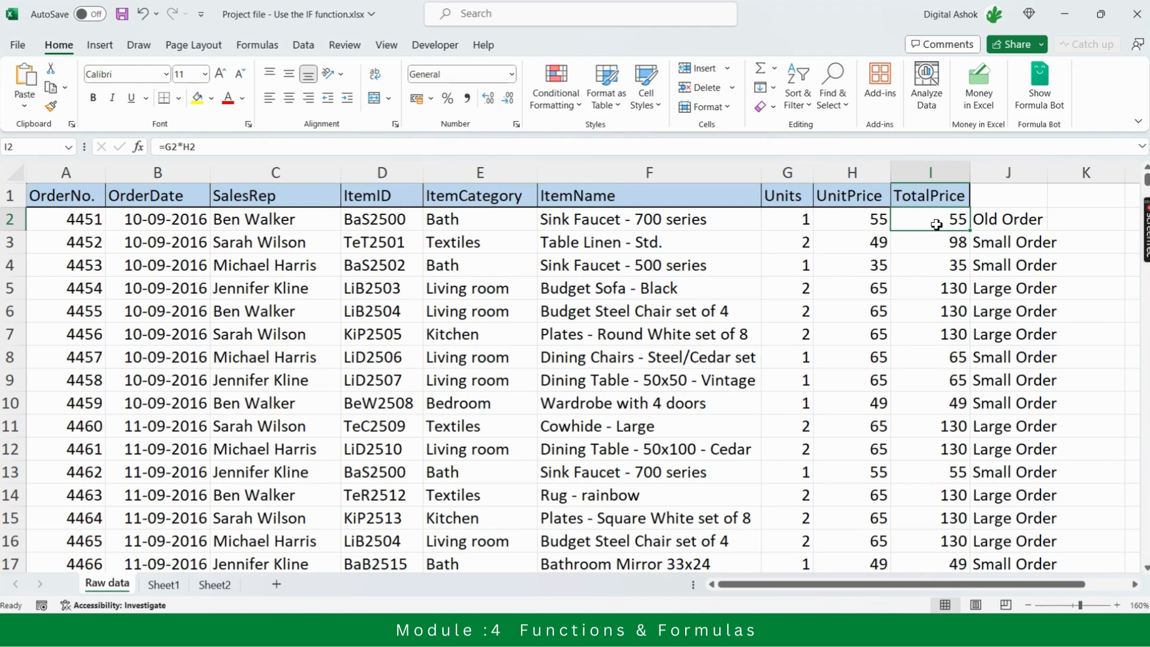
pyautogui.click(1012, 216)
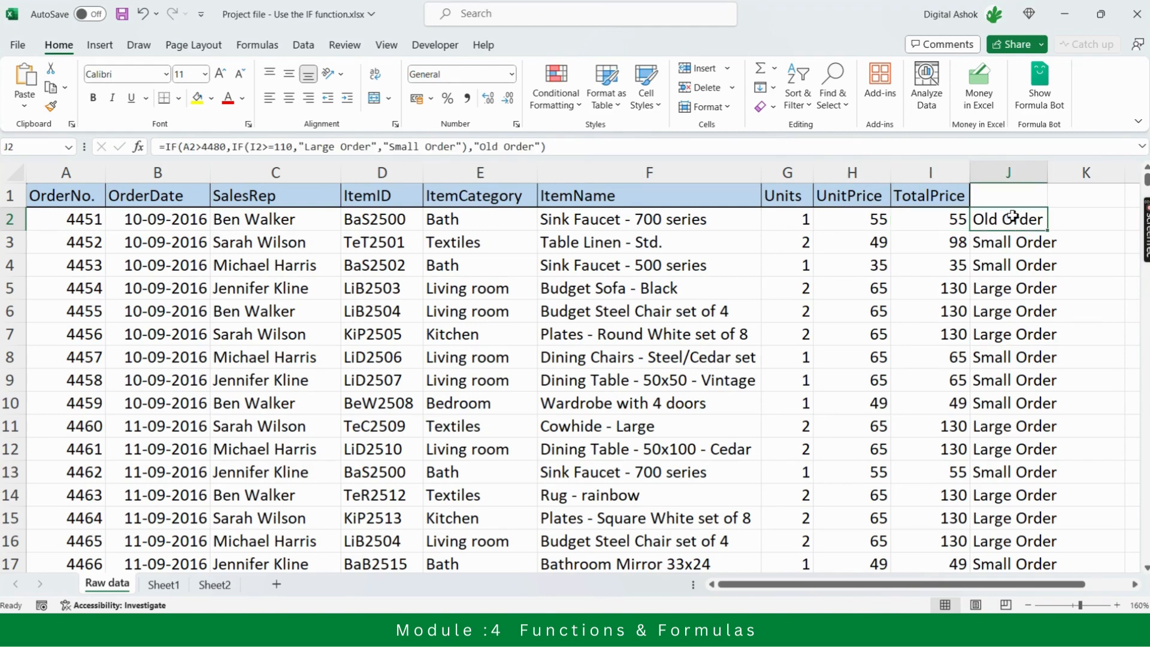
pyautogui.doubleClick(1049, 235)
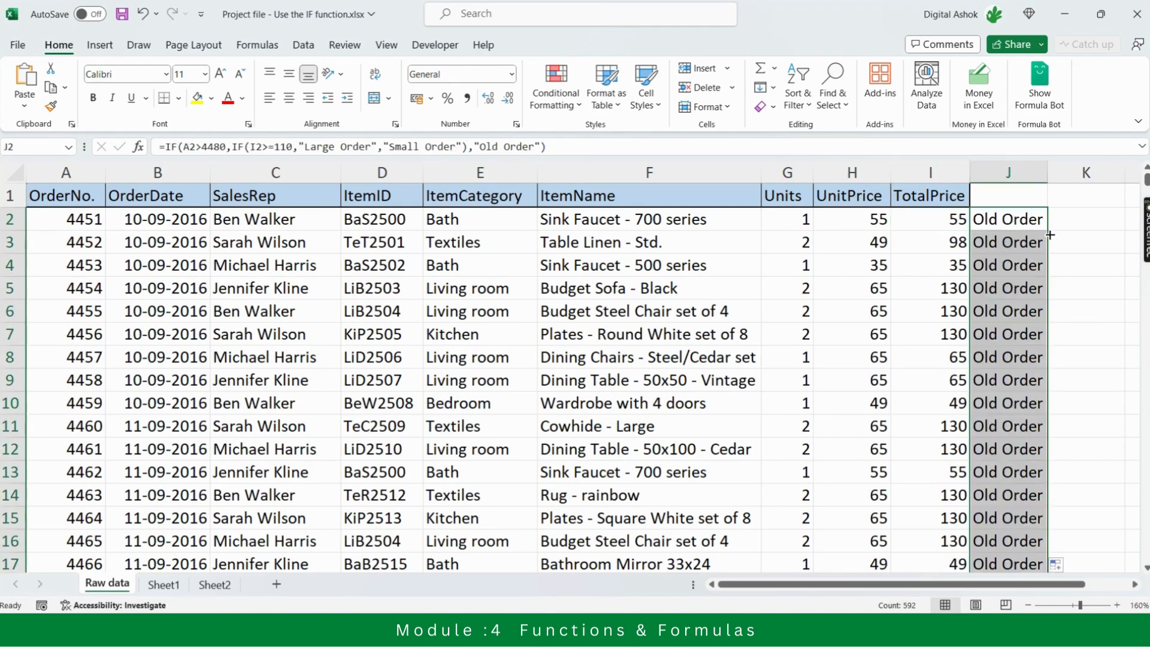
# Inspect the copied formulas in J4 and J5, compare row 5's label with its TotalPrice and OrderNo., and return to J2
pyautogui.click(1010, 265)
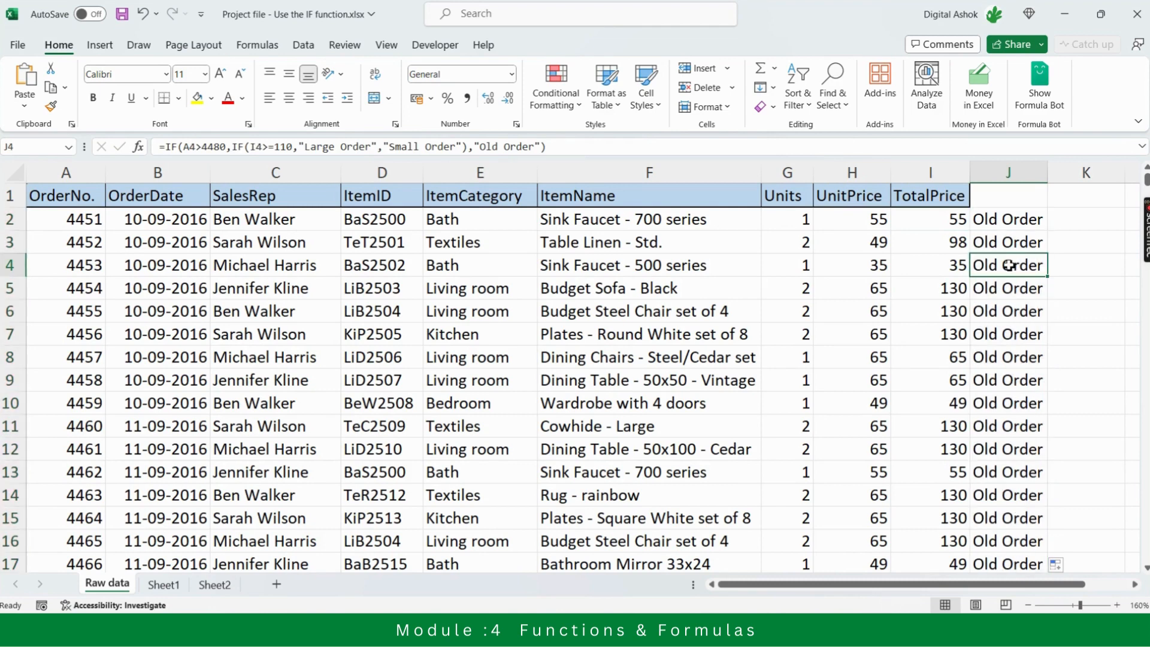
pyautogui.press('Down')
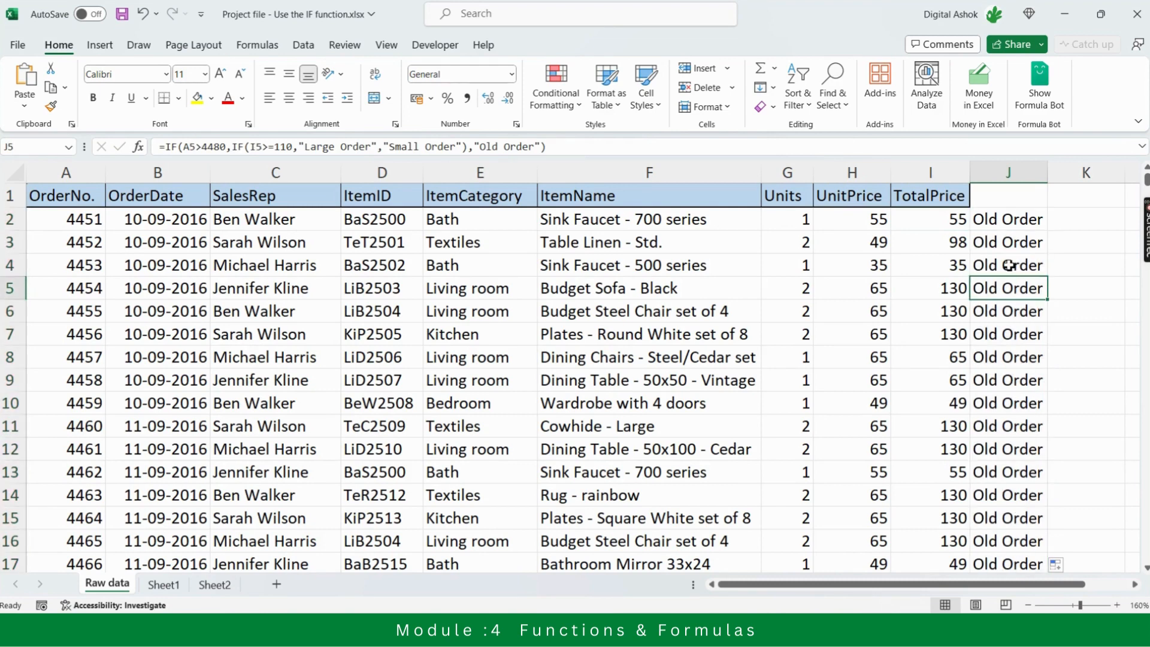
pyautogui.press('Left')
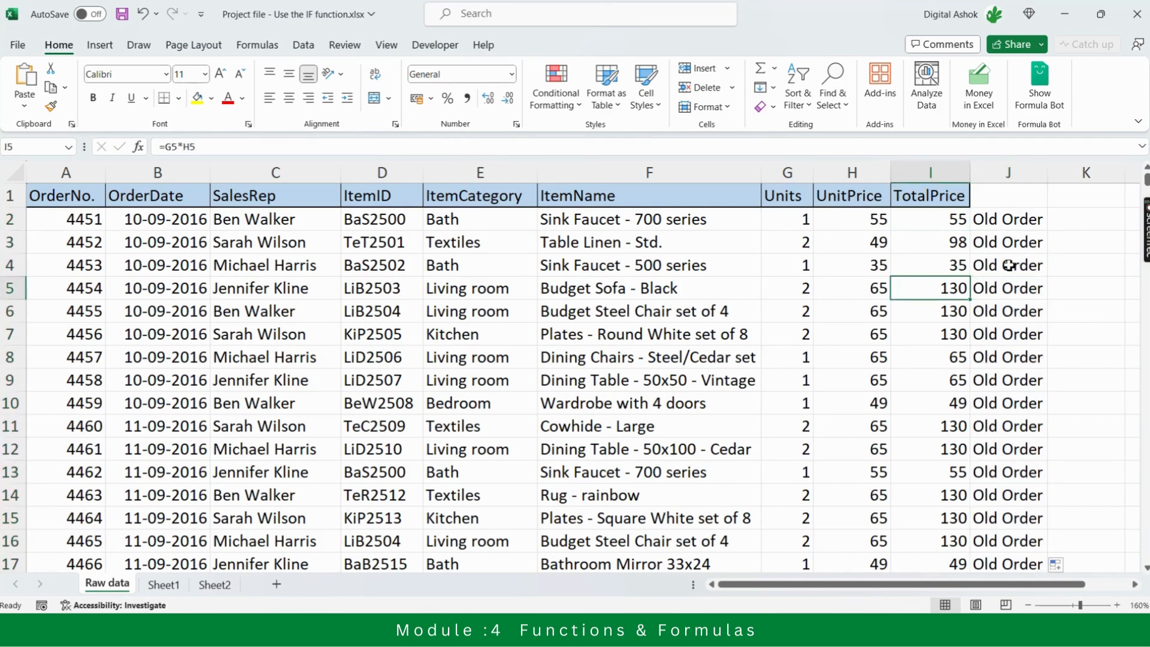
pyautogui.press('Right')
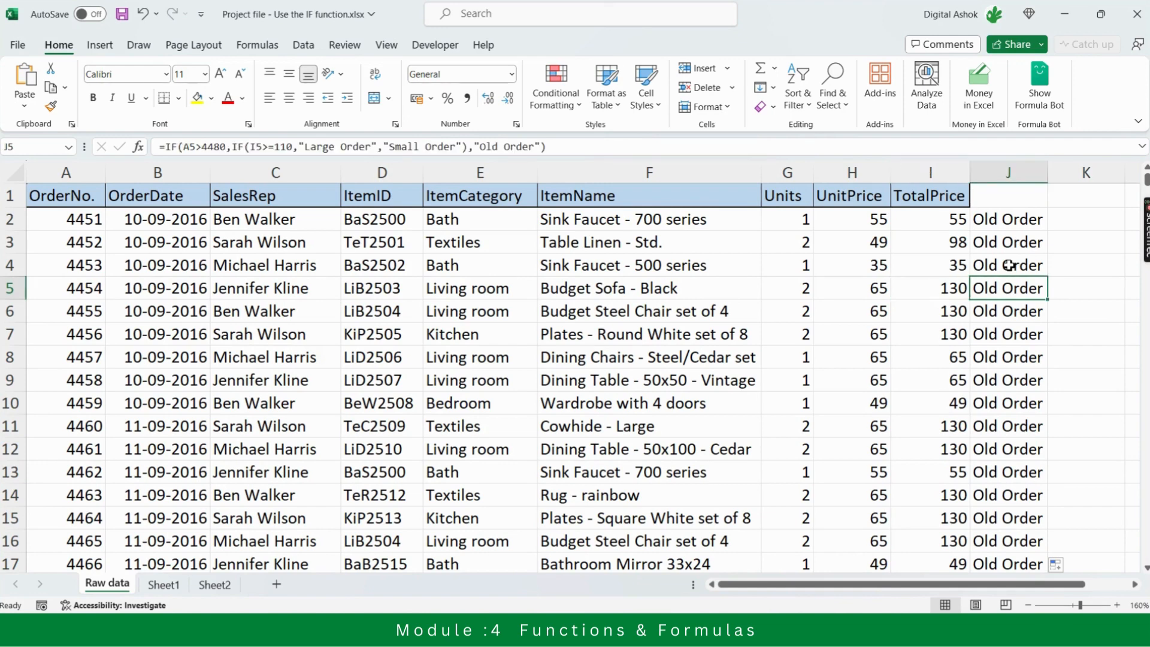
pyautogui.press('Left')
pyautogui.press('Left')
pyautogui.press('Left')
pyautogui.press('Left')
pyautogui.press('Left')
pyautogui.press('Left')
pyautogui.press('Left')
pyautogui.press('Left')
pyautogui.press('Left')
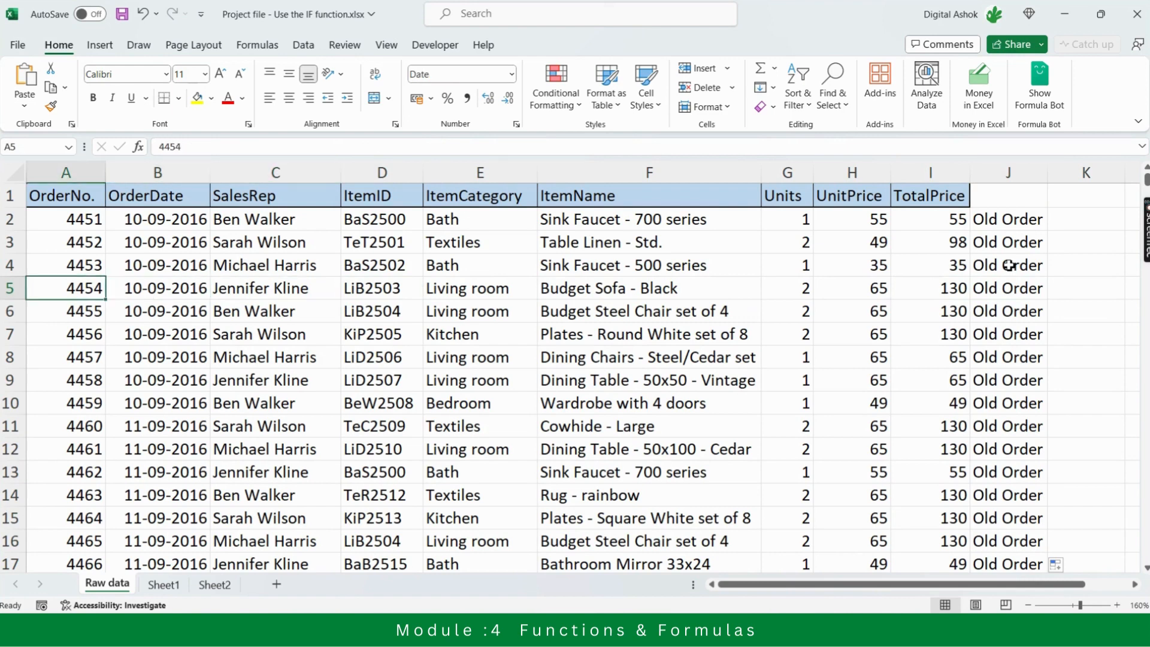
pyautogui.press('Right')
pyautogui.press('Right')
pyautogui.press('Right')
pyautogui.press('Right')
pyautogui.press('Right')
pyautogui.press('Right')
pyautogui.press('Right')
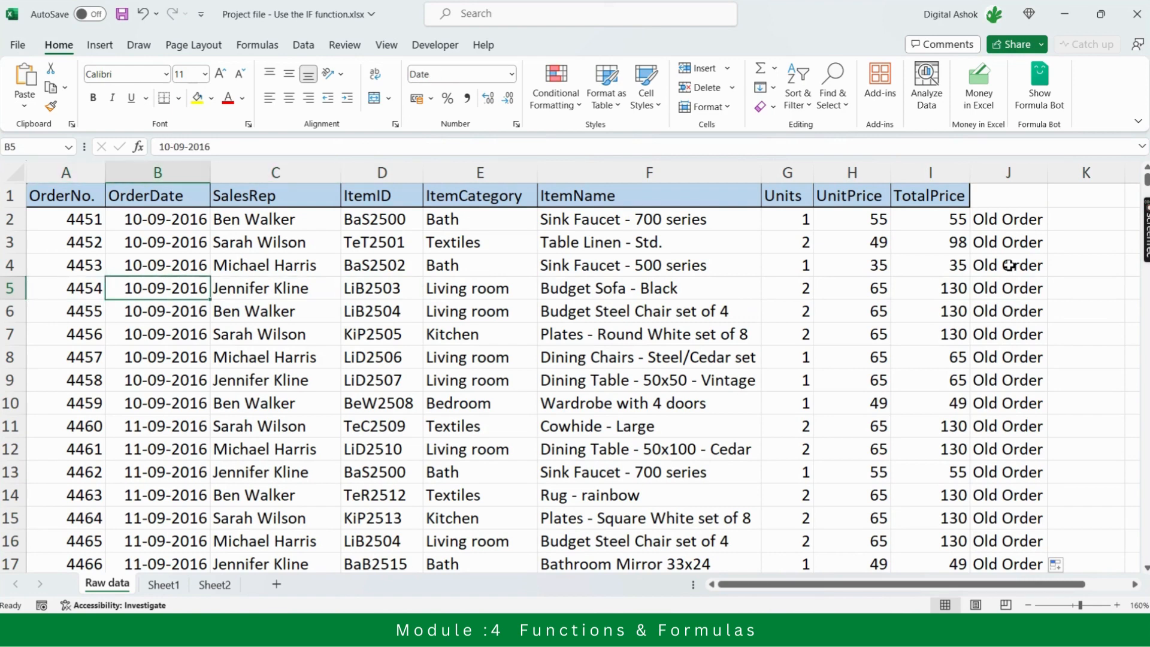
pyautogui.press('Right')
pyautogui.press('Right')
pyautogui.press('Right')
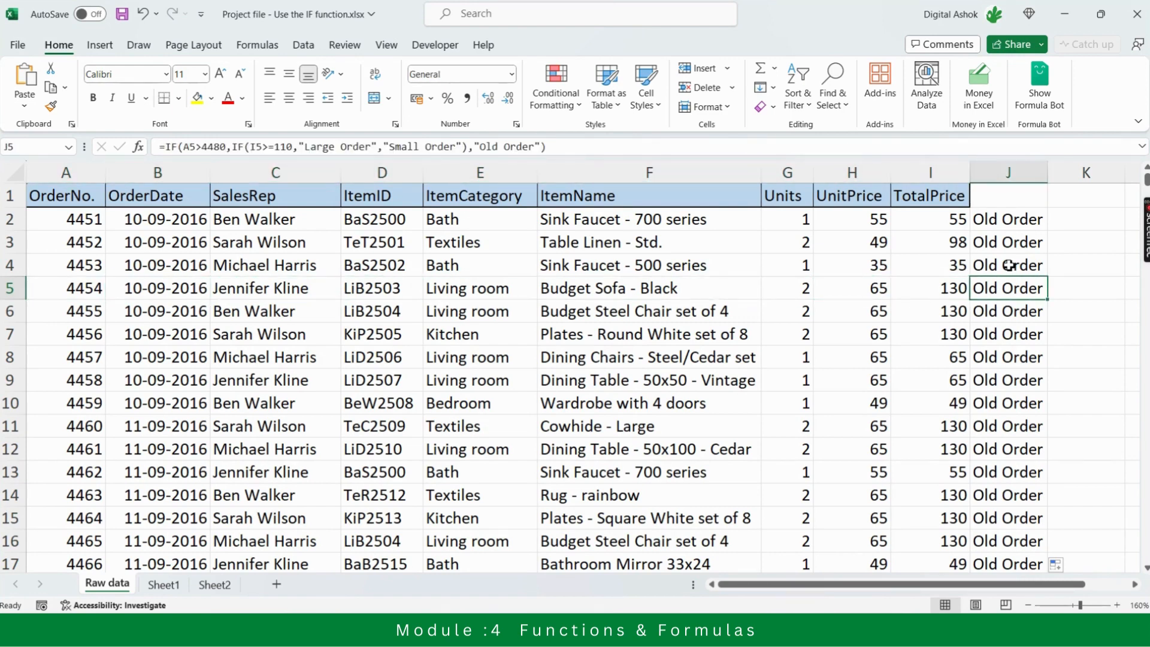
pyautogui.press('Left')
pyautogui.press('Up')
pyautogui.press('Up')
pyautogui.press('Up')
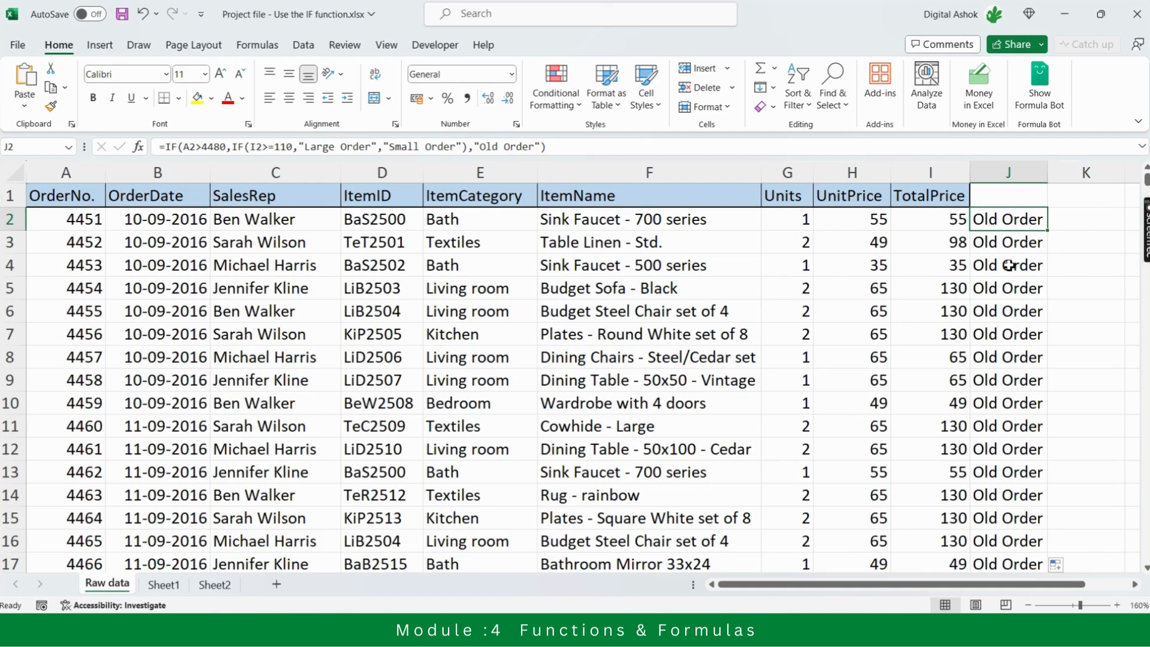
# Review the first order's row from its label back to OrderNo. in A2 and across again past the data to L2
pyautogui.press('Right')
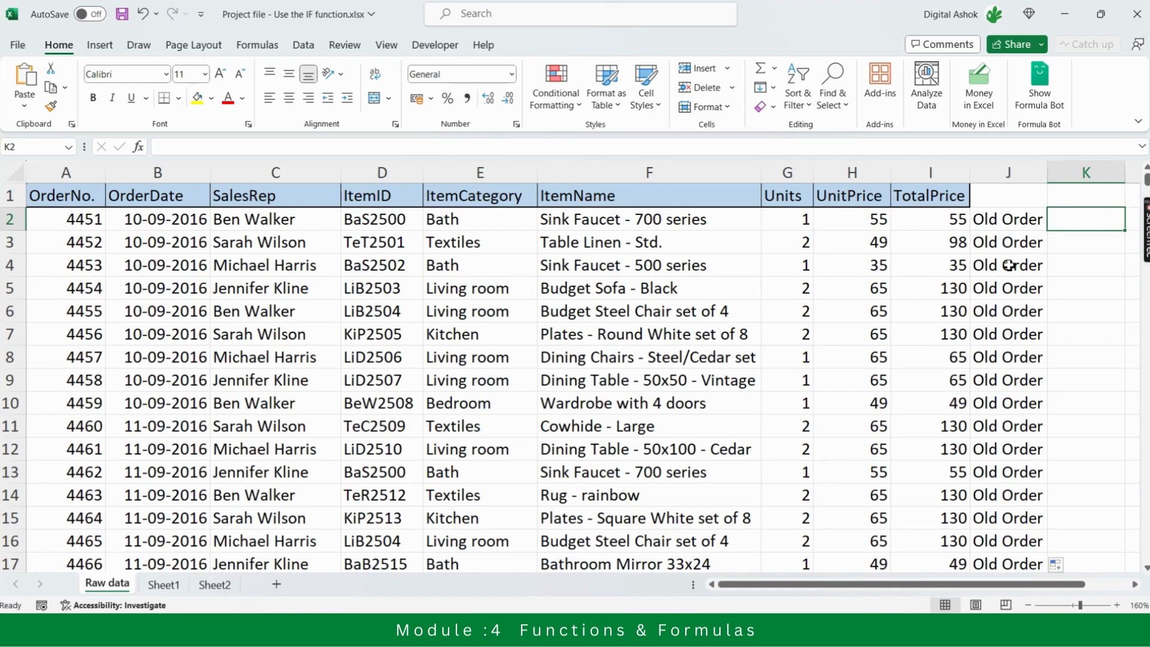
pyautogui.press('Left')
pyautogui.press('Left')
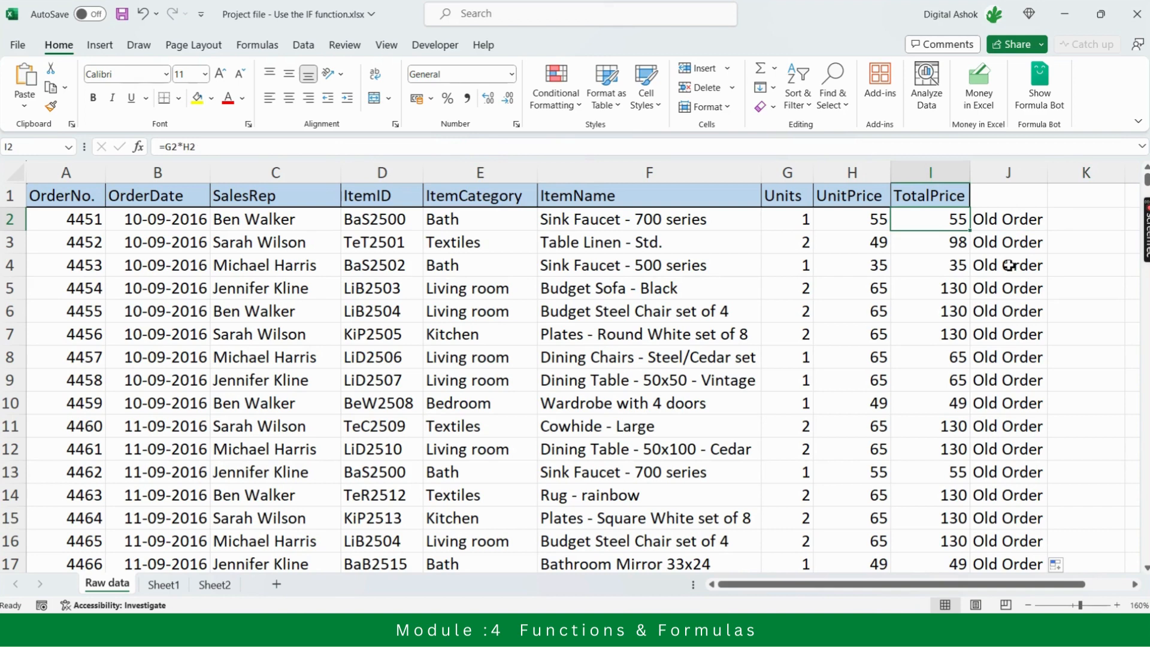
pyautogui.press('Left')
pyautogui.press('Left')
pyautogui.press('Left')
pyautogui.press('Left')
pyautogui.press('Left')
pyautogui.press('Left')
pyautogui.press('Left')
pyautogui.press('Left')
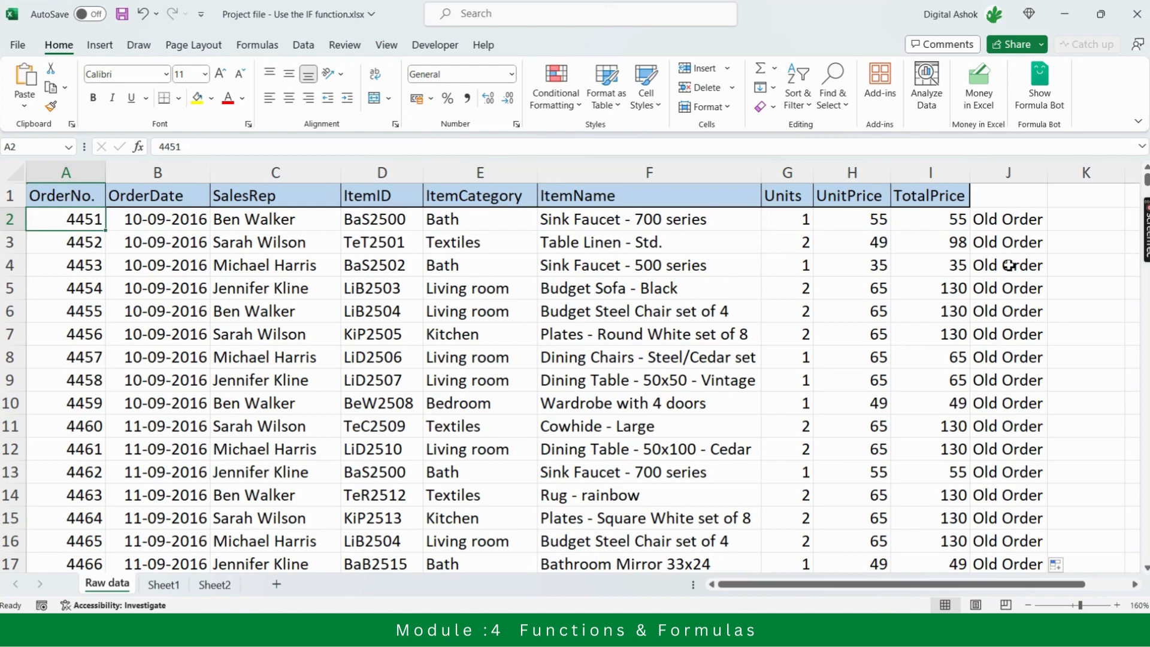
pyautogui.press('Right')
pyautogui.press('Right')
pyautogui.press('Right')
pyautogui.press('Right')
pyautogui.press('Right')
pyautogui.press('Right')
pyautogui.press('Right')
pyautogui.press('Right')
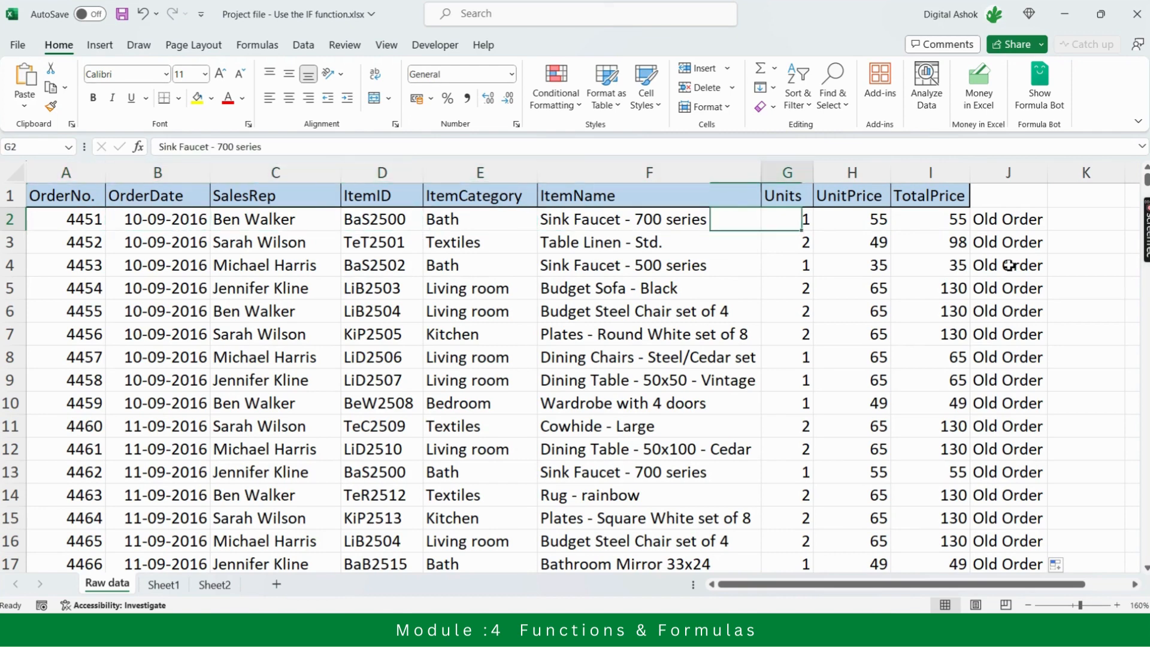
pyautogui.press('Right')
pyautogui.press('Right')
pyautogui.press('Right')
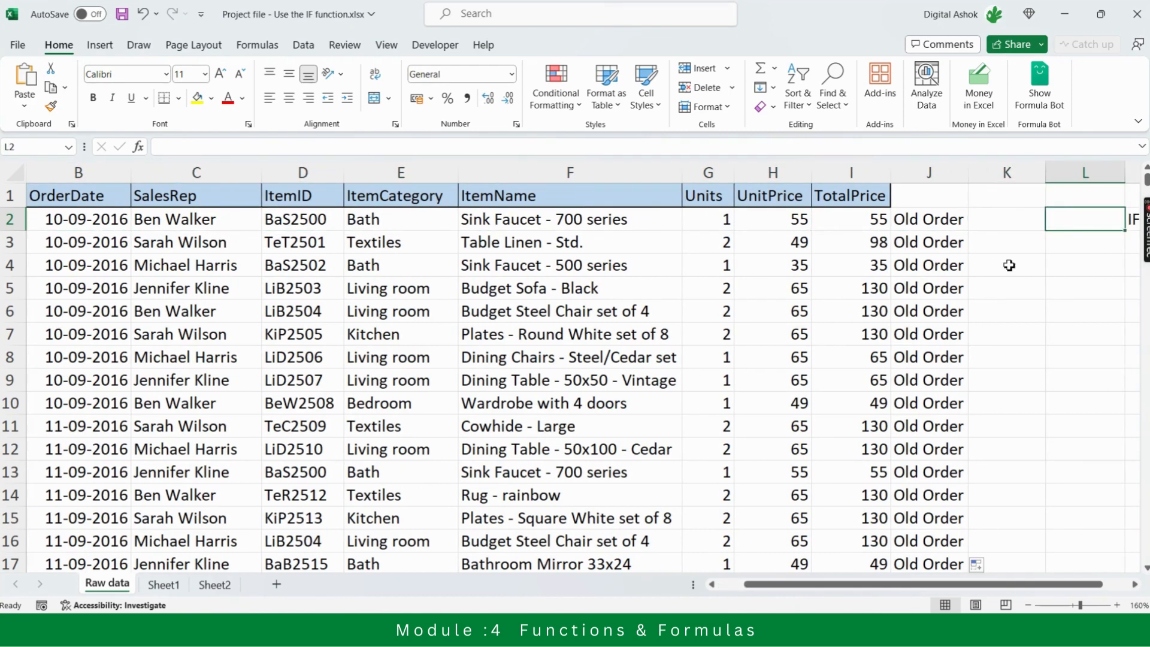
# Switch to the Teams meeting to check the participants, and return to the Excel workbook
pyautogui.press('Left')
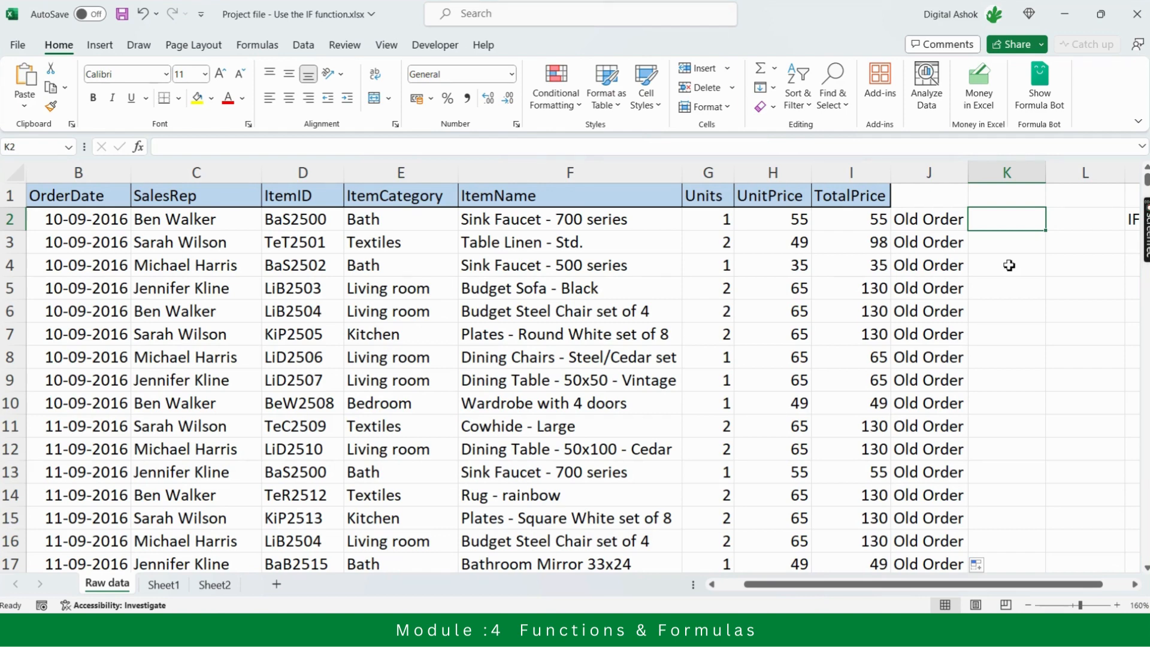
pyautogui.hotkey('alt', 'Tab')
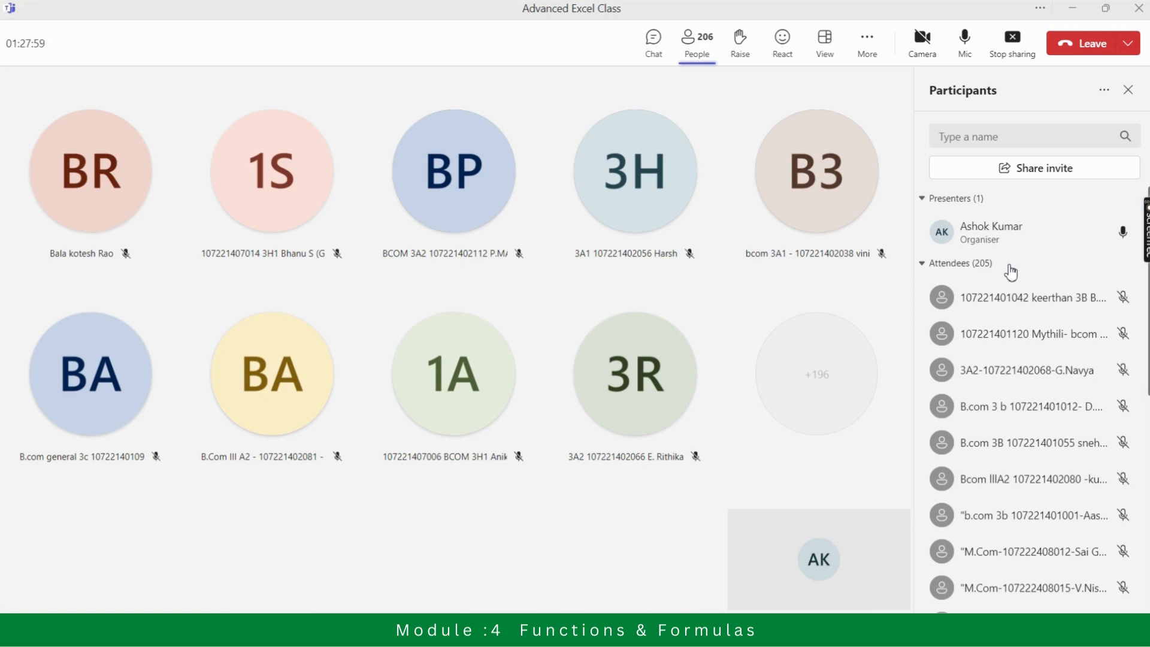
pyautogui.moveTo(1010, 273)
pyautogui.hotkey('alt', 'Tab')
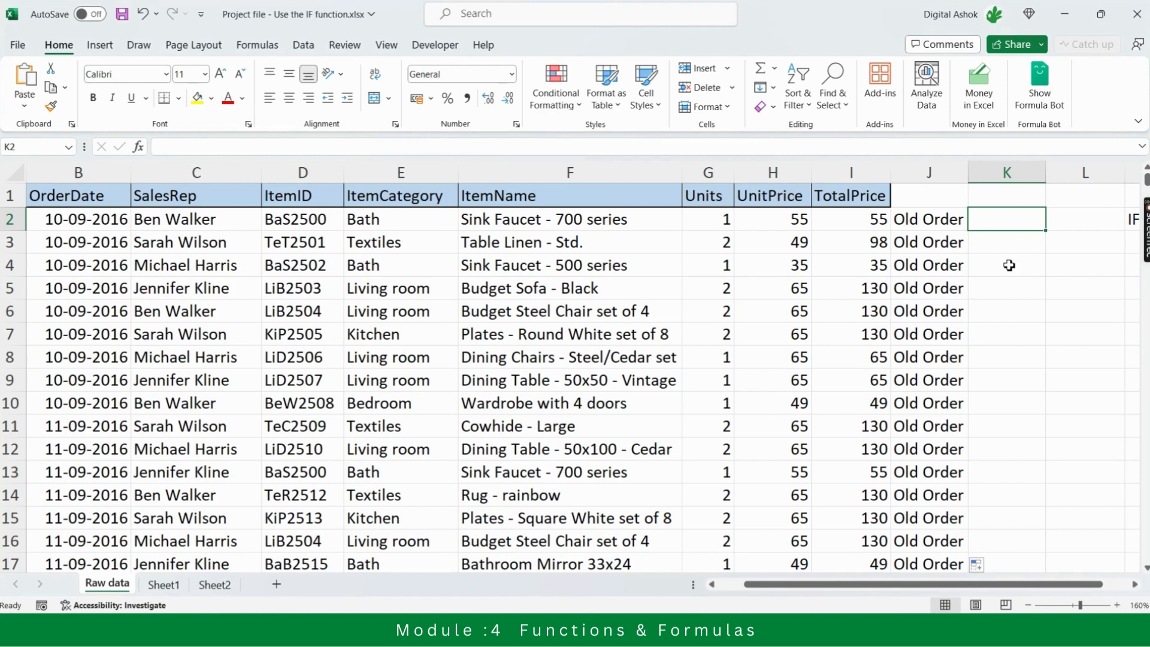
# Start an IF formula in K2 with the logical test A2>=4480 on the first order's OrderNo
pyautogui.press('Left')
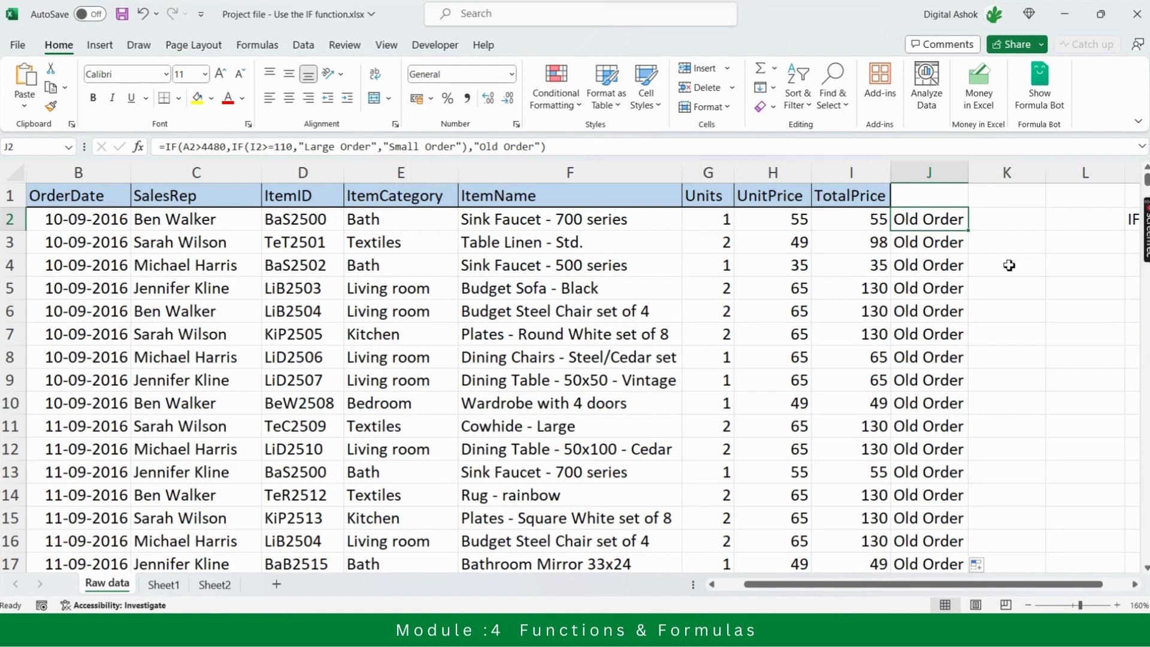
pyautogui.press('Right')
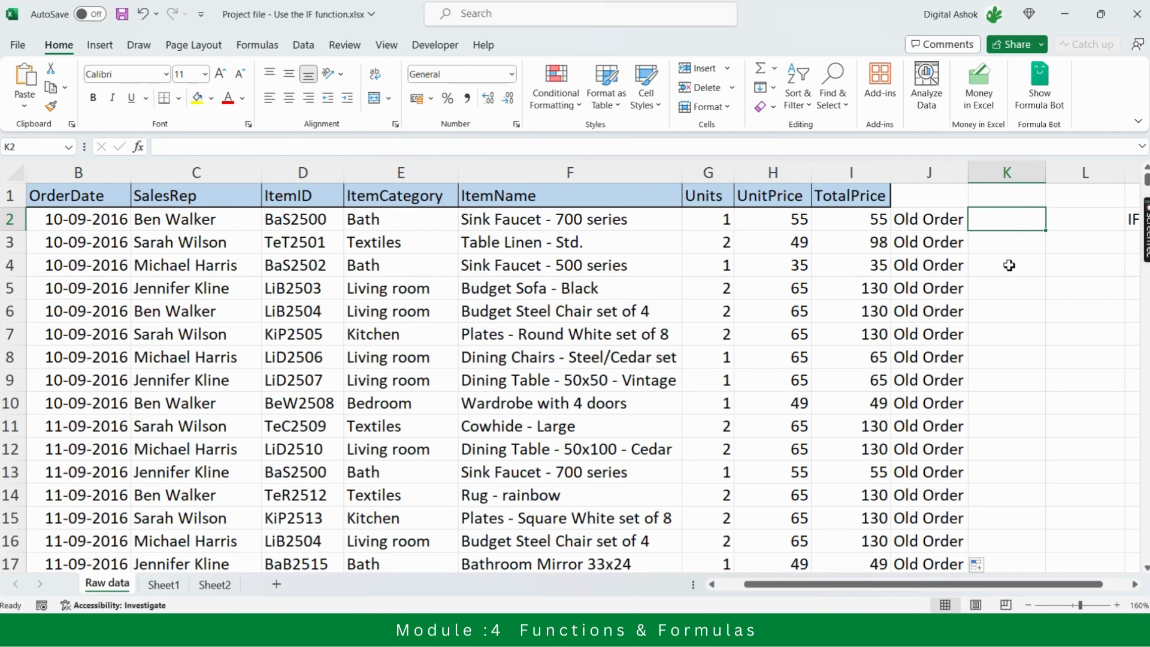
pyautogui.write('=')
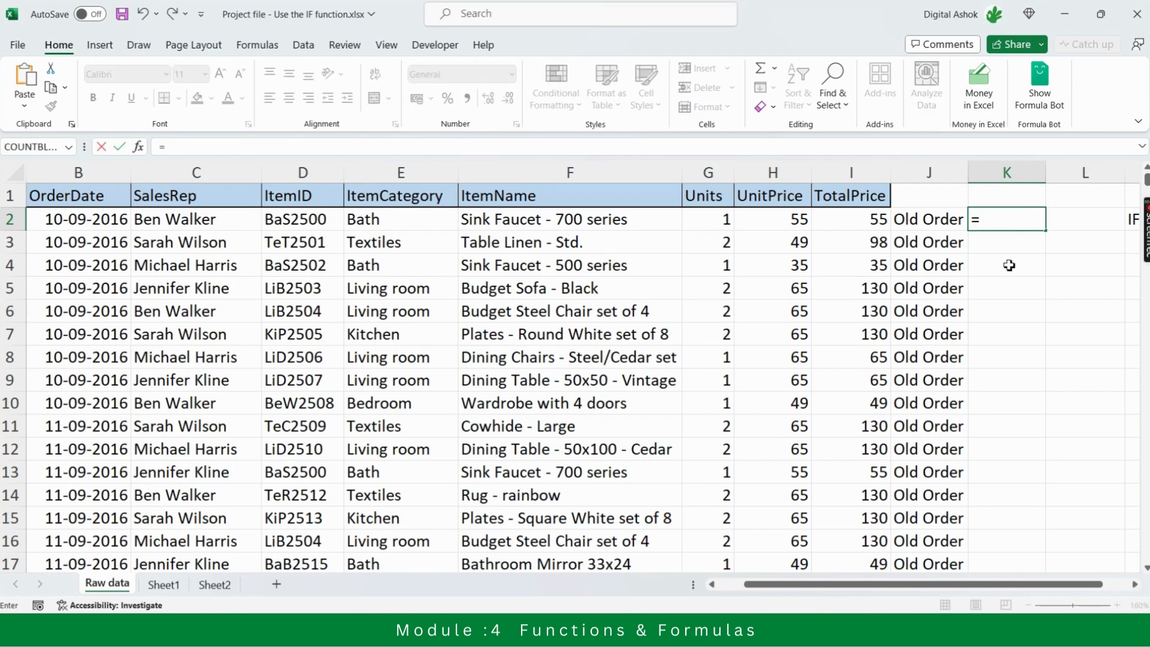
pyautogui.write('IF(')
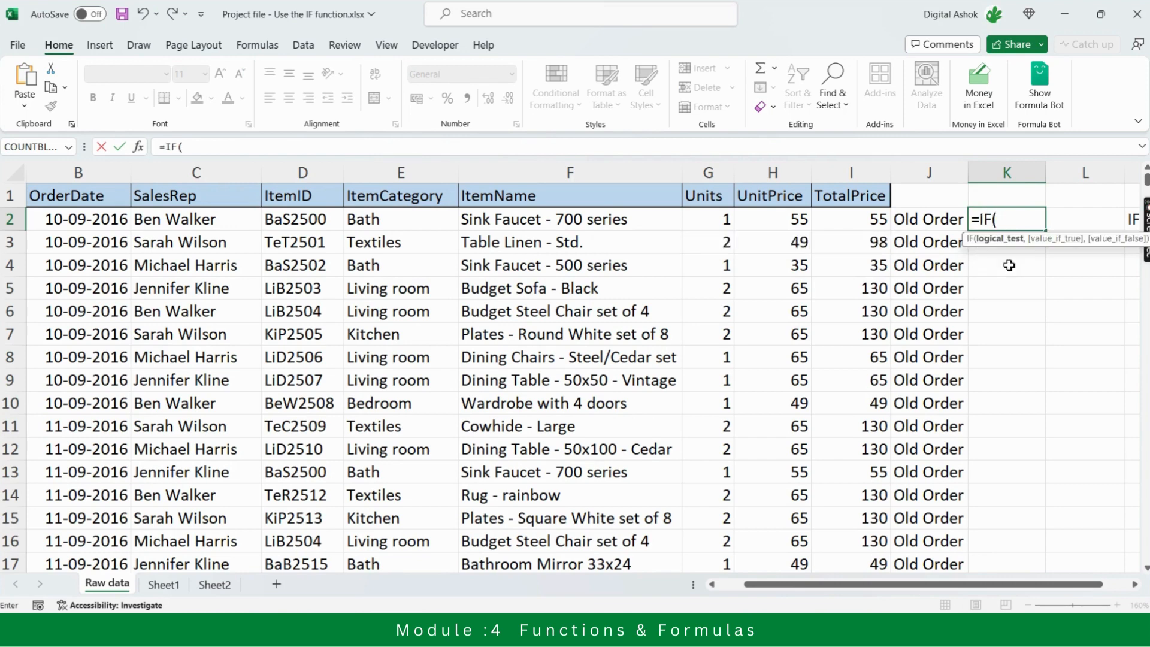
pyautogui.press('Left')
pyautogui.press('Left')
pyautogui.press('Left')
pyautogui.press('Left')
pyautogui.press('Left')
pyautogui.press('Left')
pyautogui.press('Left')
pyautogui.press('Left')
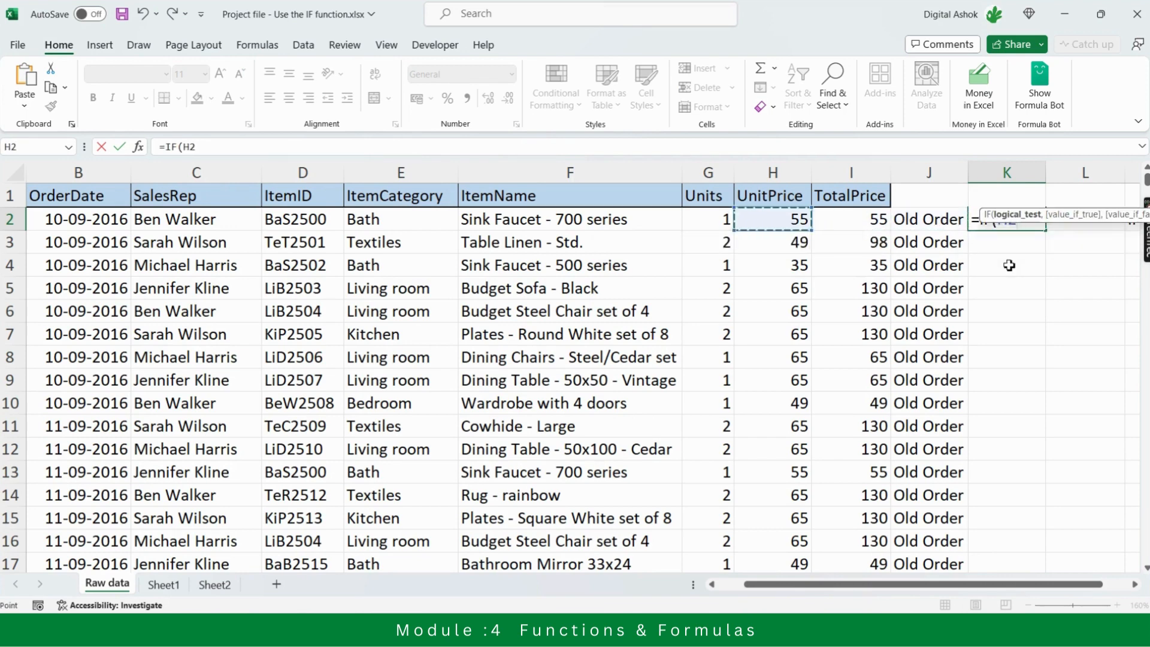
pyautogui.press('Left')
pyautogui.press('Left')
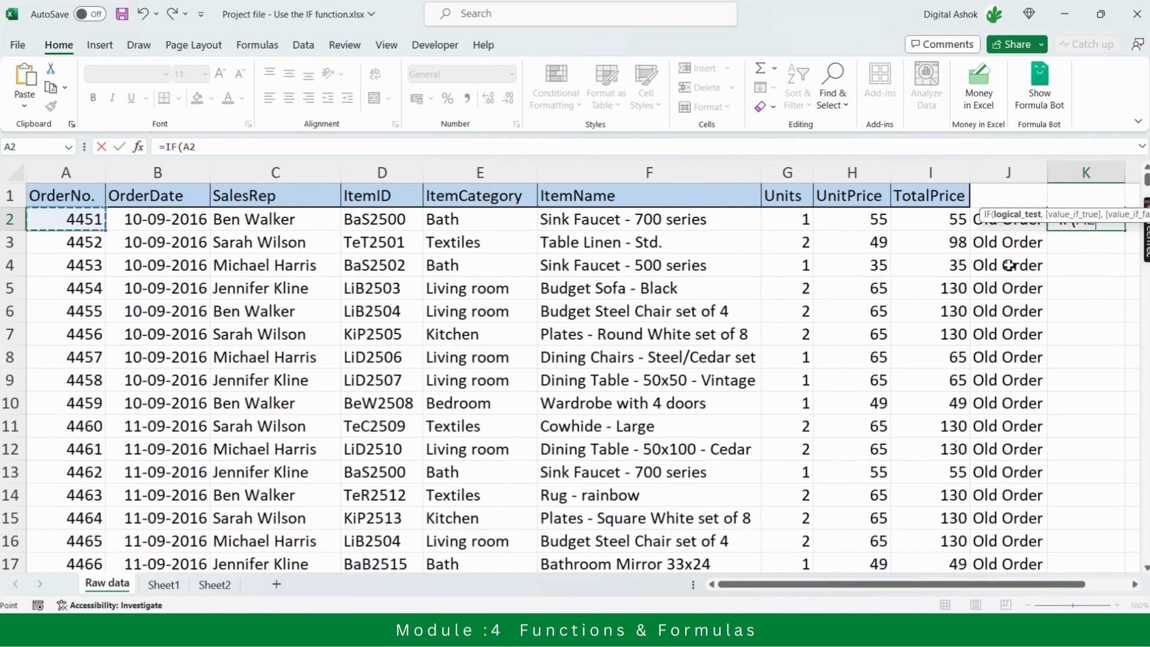
pyautogui.write('>')
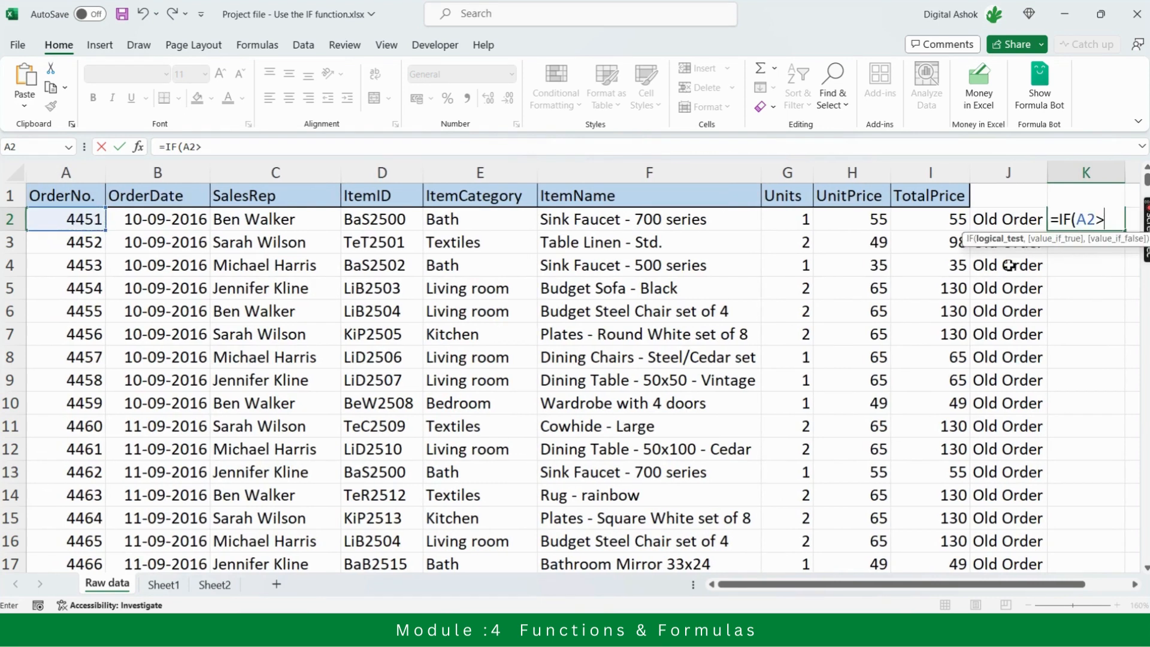
pyautogui.write('=4480,')
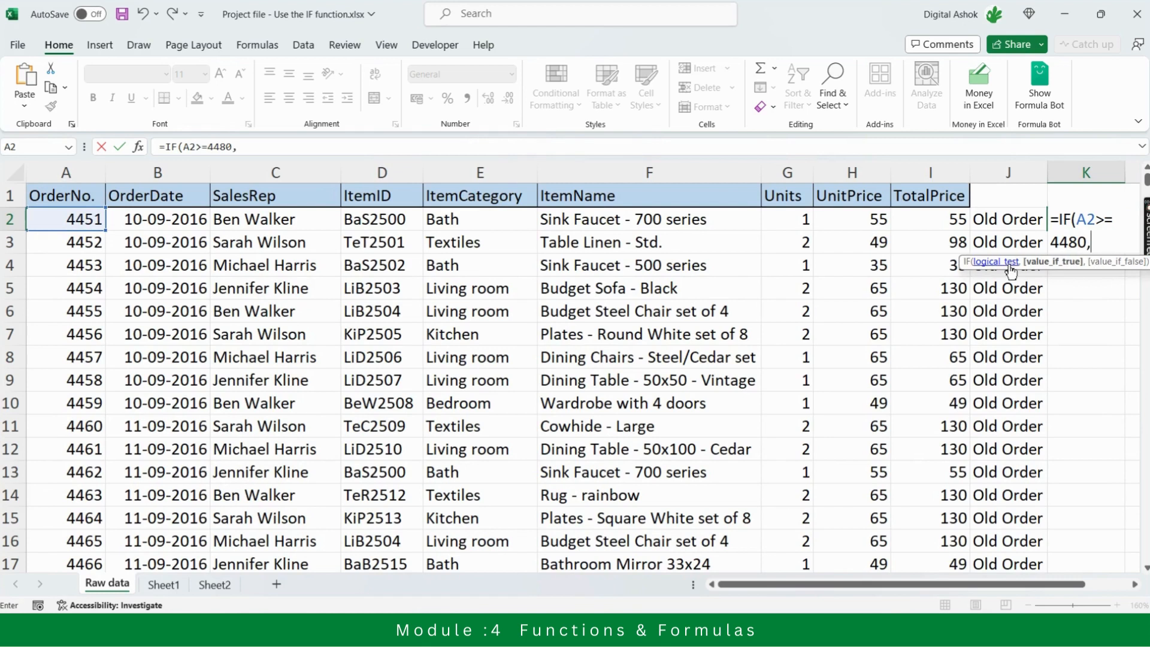
pyautogui.write('"Okay",')
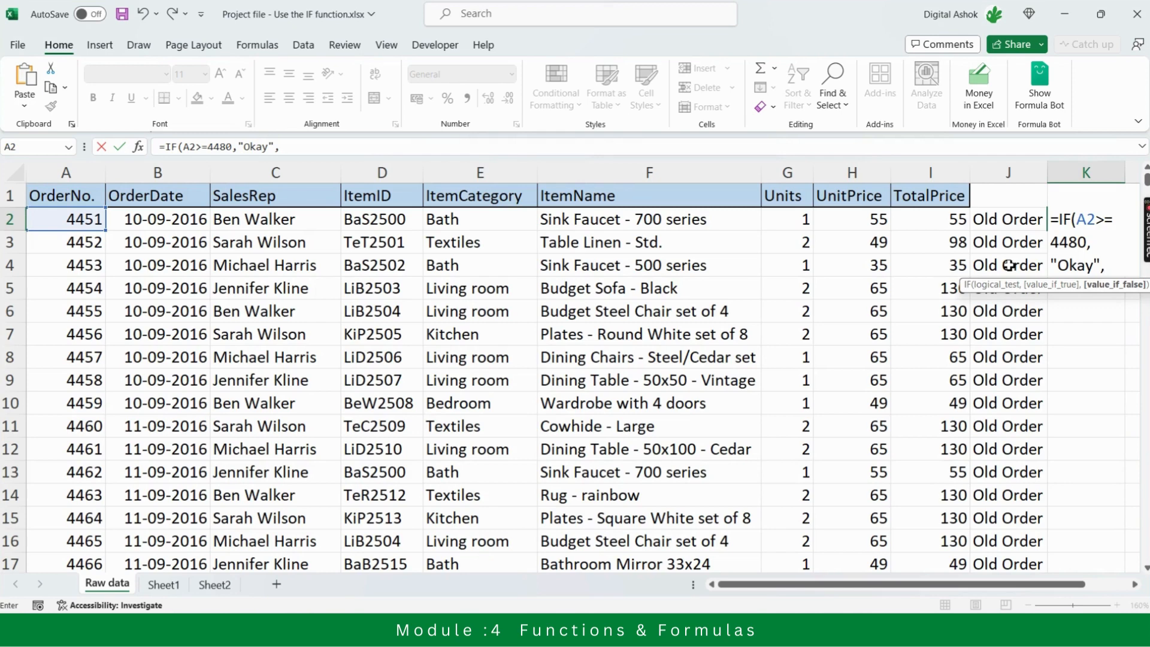
# Nest a second IF as the value if false, testing the TotalPrice with I2>=110
pyautogui.write('if')
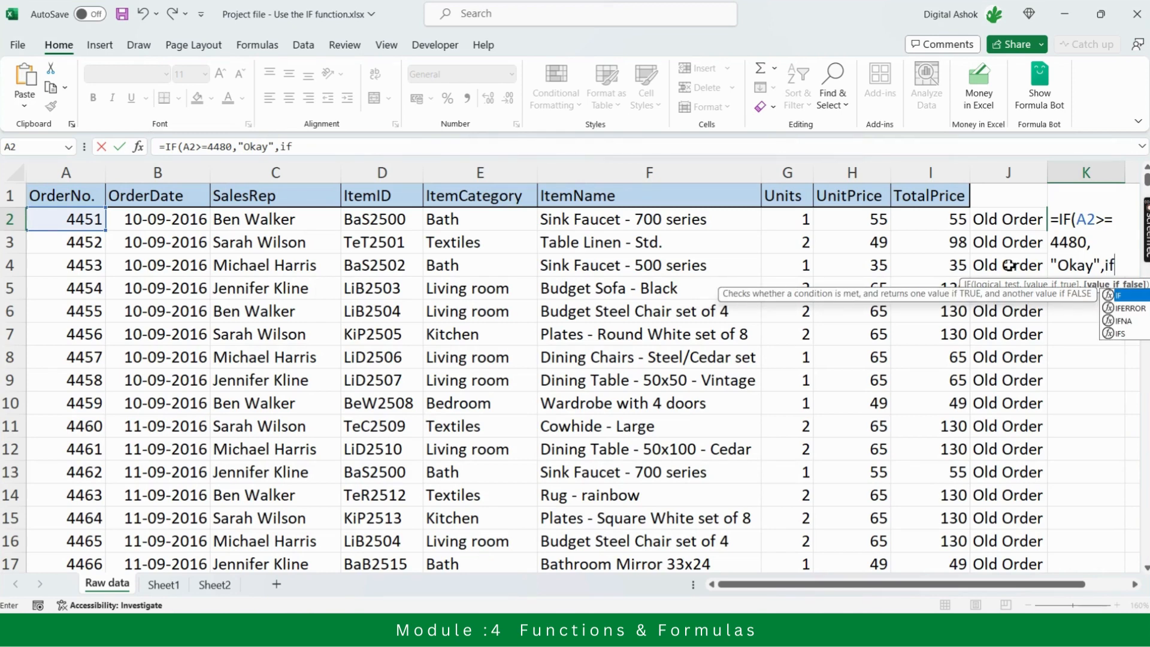
pyautogui.press('Tab')
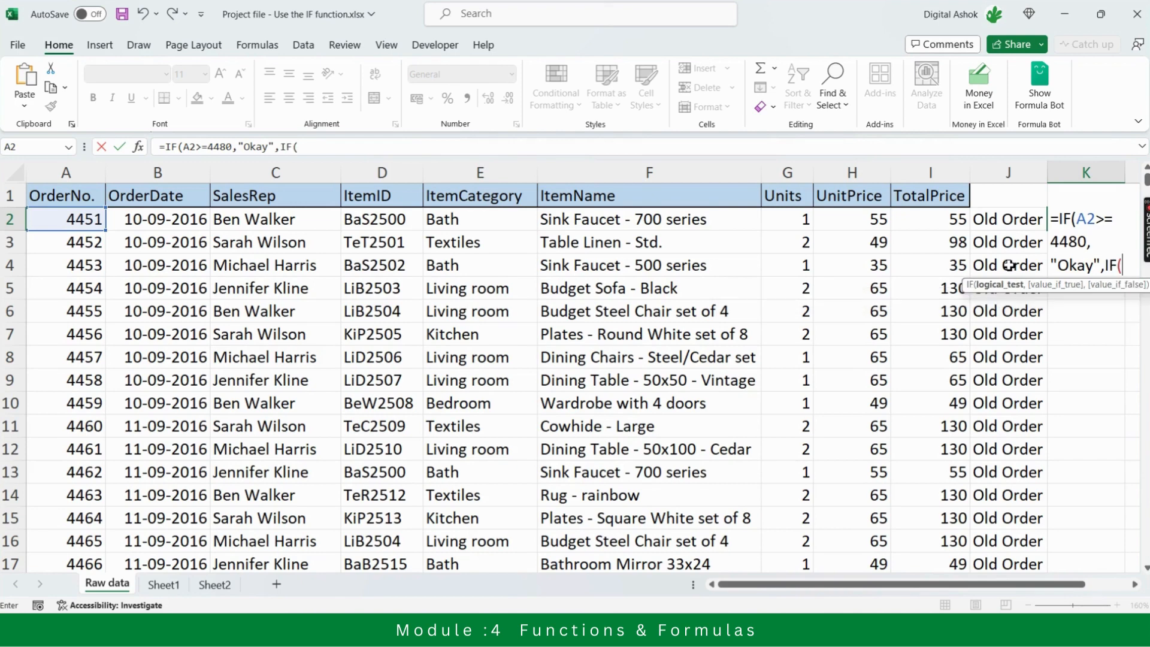
pyautogui.click(930, 219)
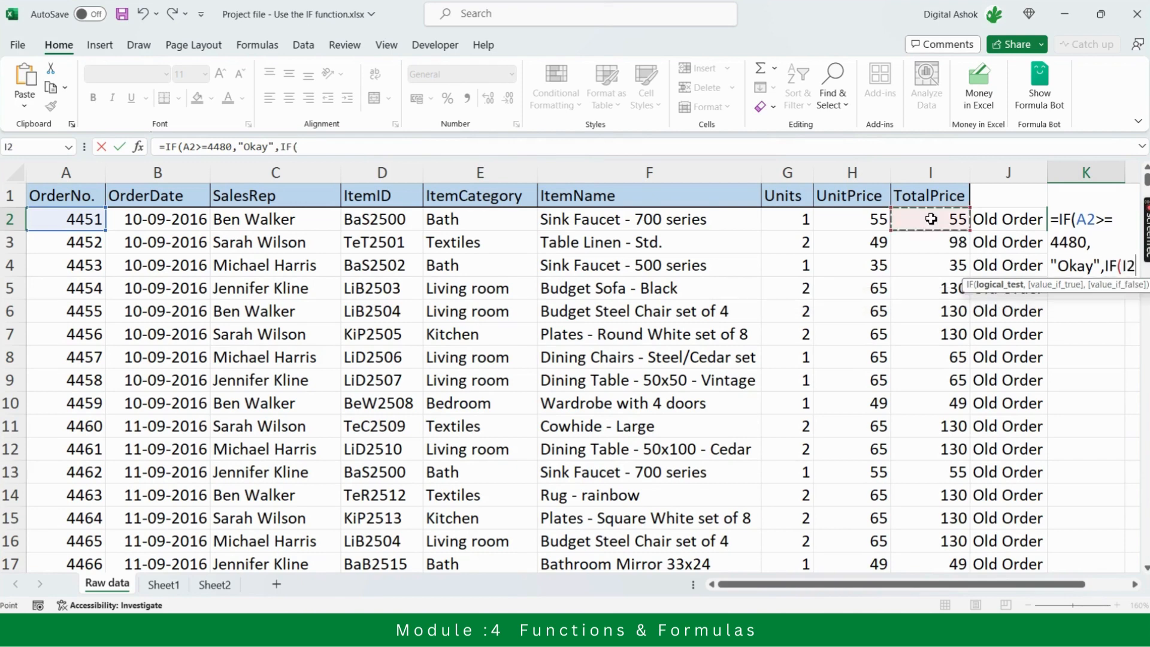
pyautogui.write('>=')
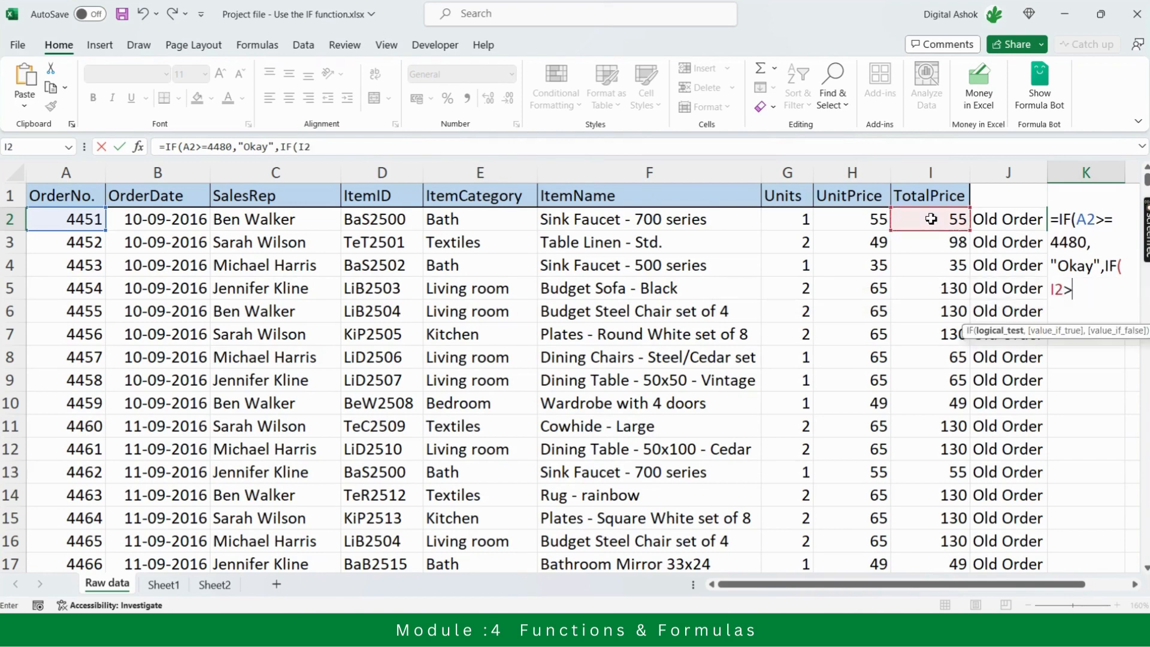
pyautogui.write('110,')
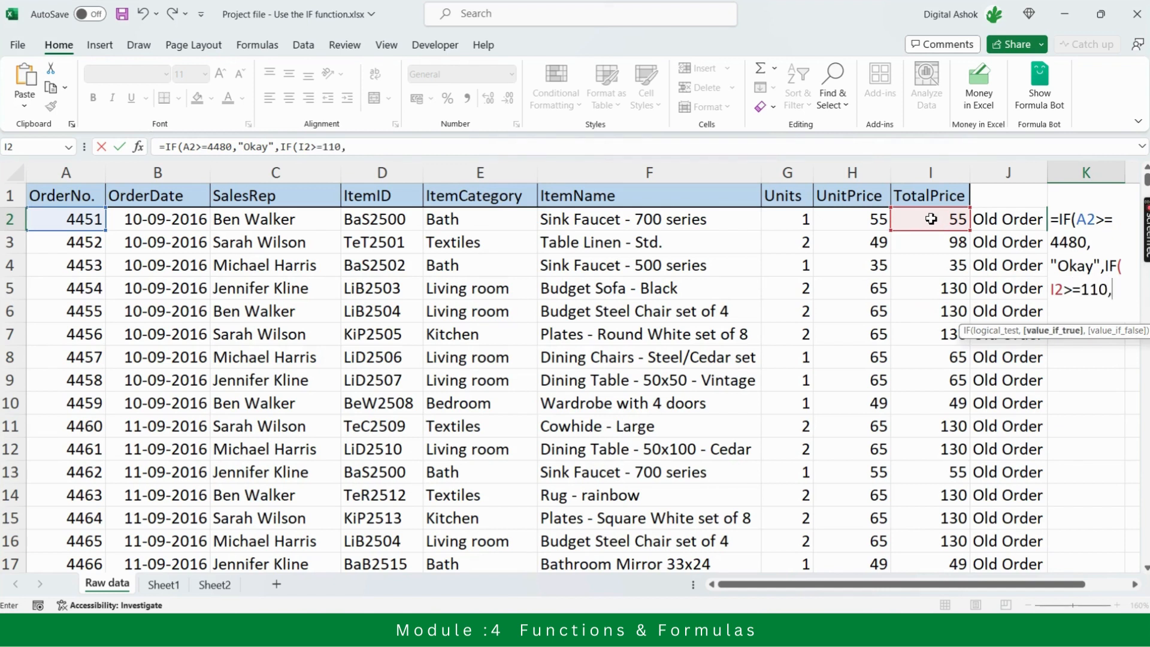
pyautogui.write('"Okay"')
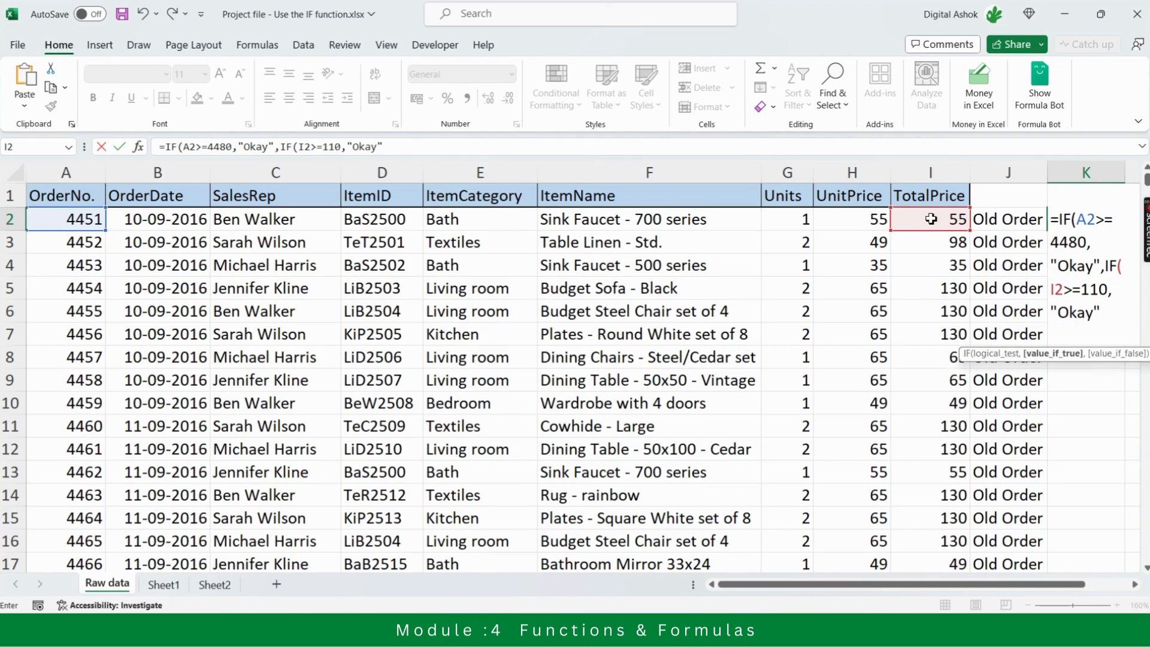
pyautogui.write(',N')
# Set "Okay" and "No" as the inner IF's true and false values and close both IF parentheses
pyautogui.press('BackSpace')
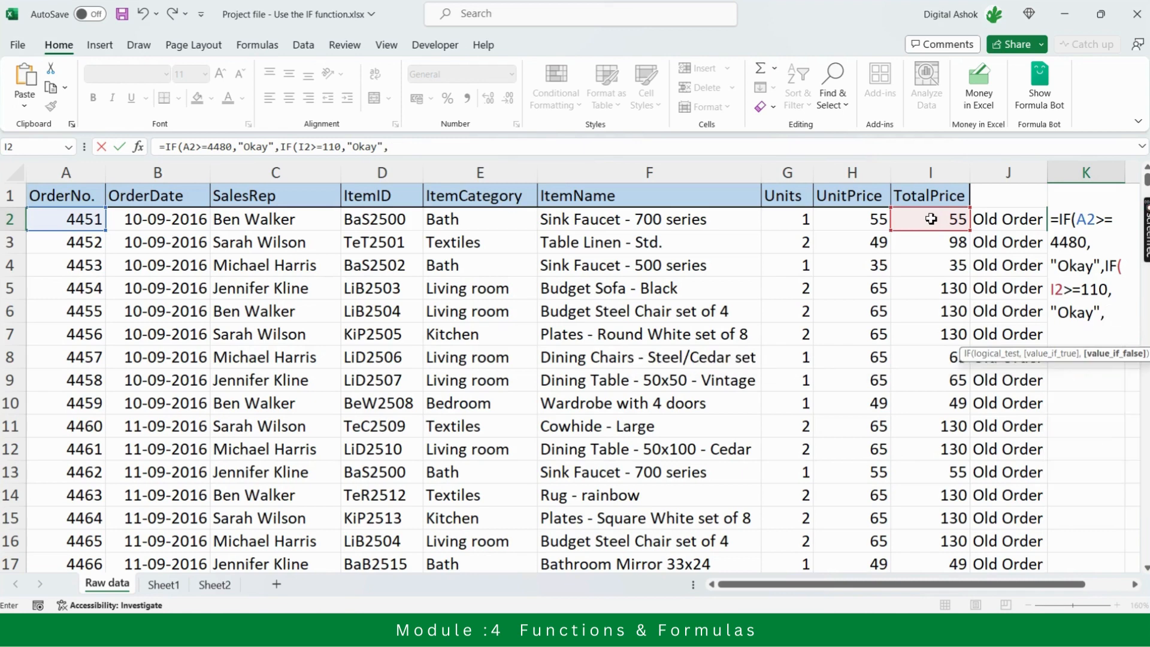
pyautogui.write('"No")')
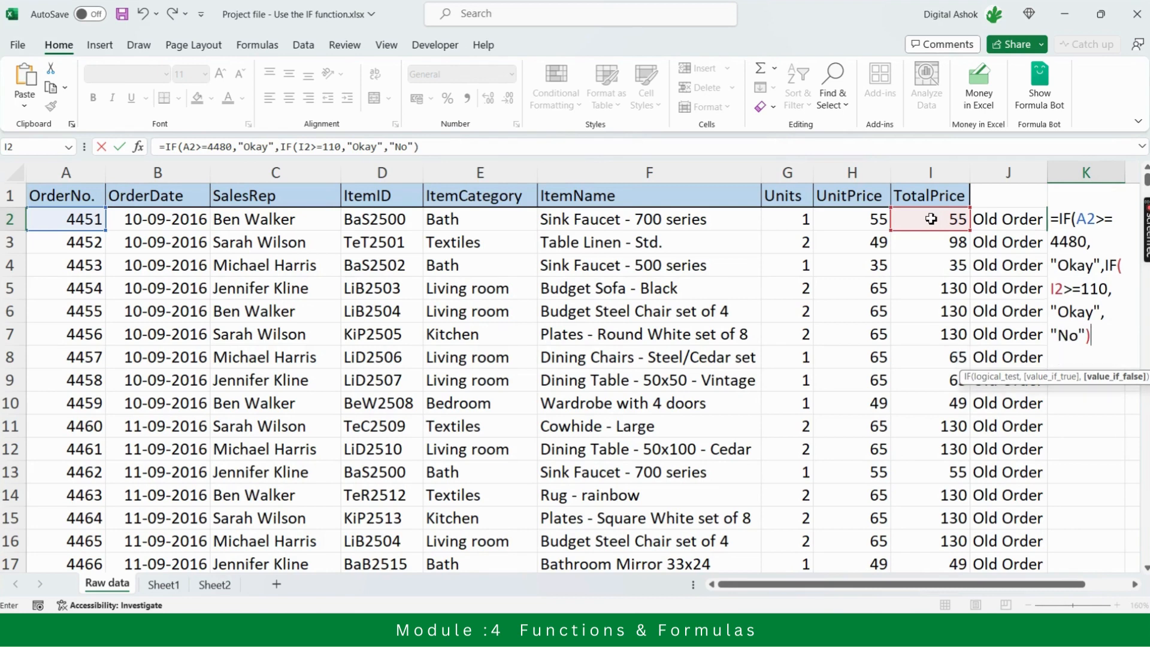
pyautogui.write(',')
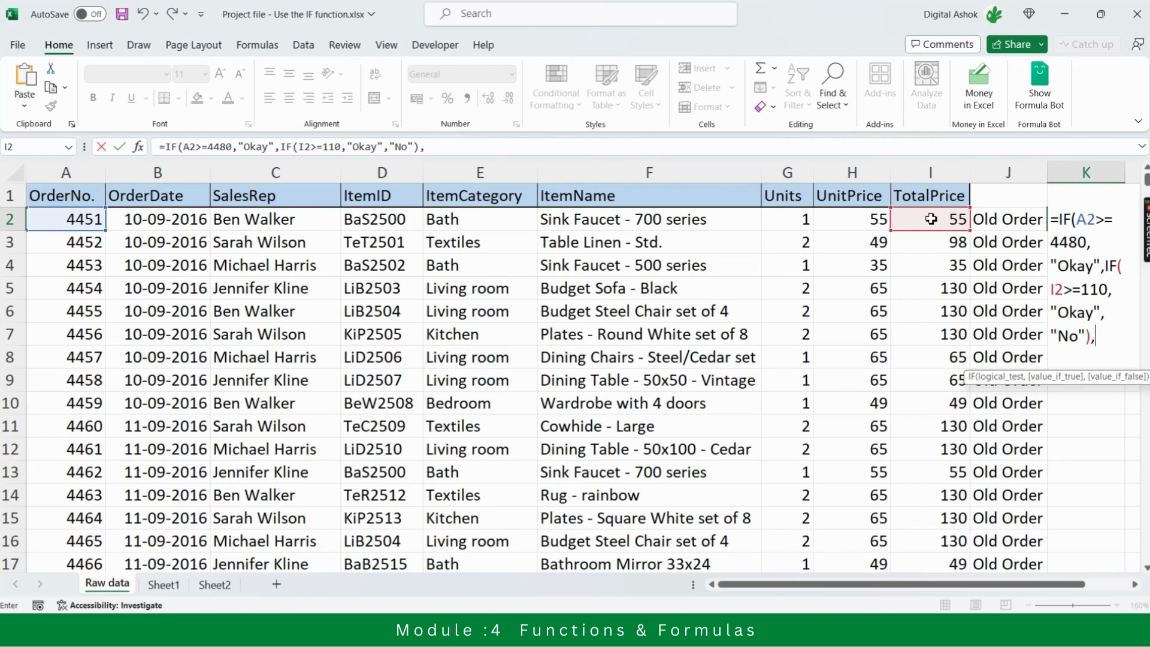
pyautogui.press('BackSpace')
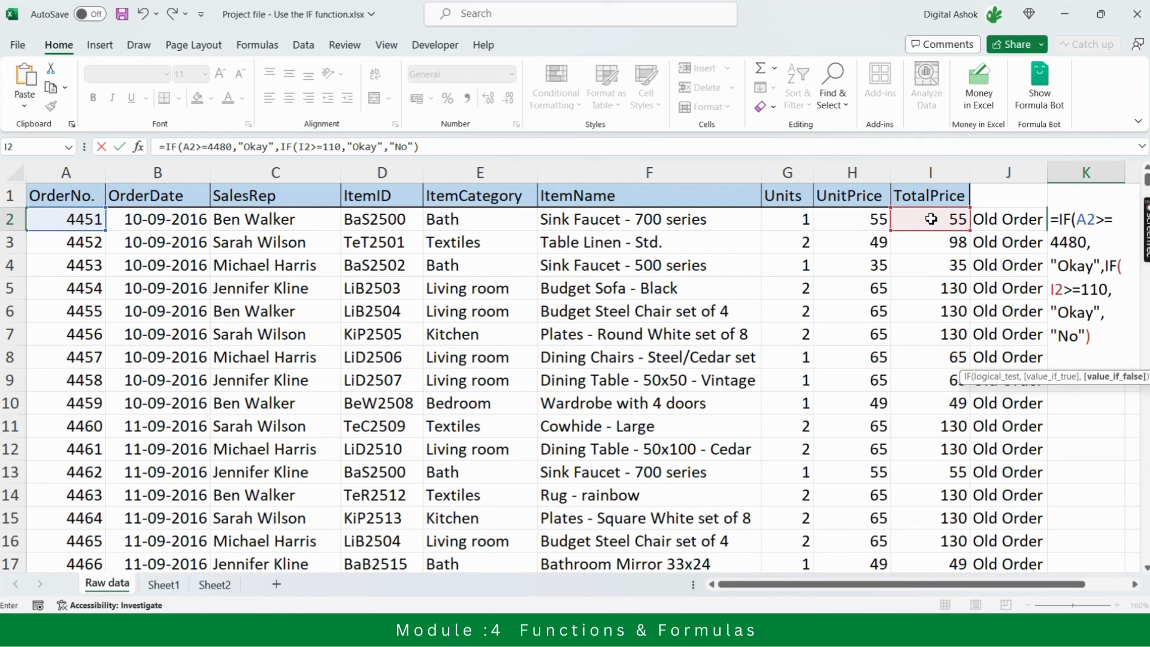
pyautogui.write(')')
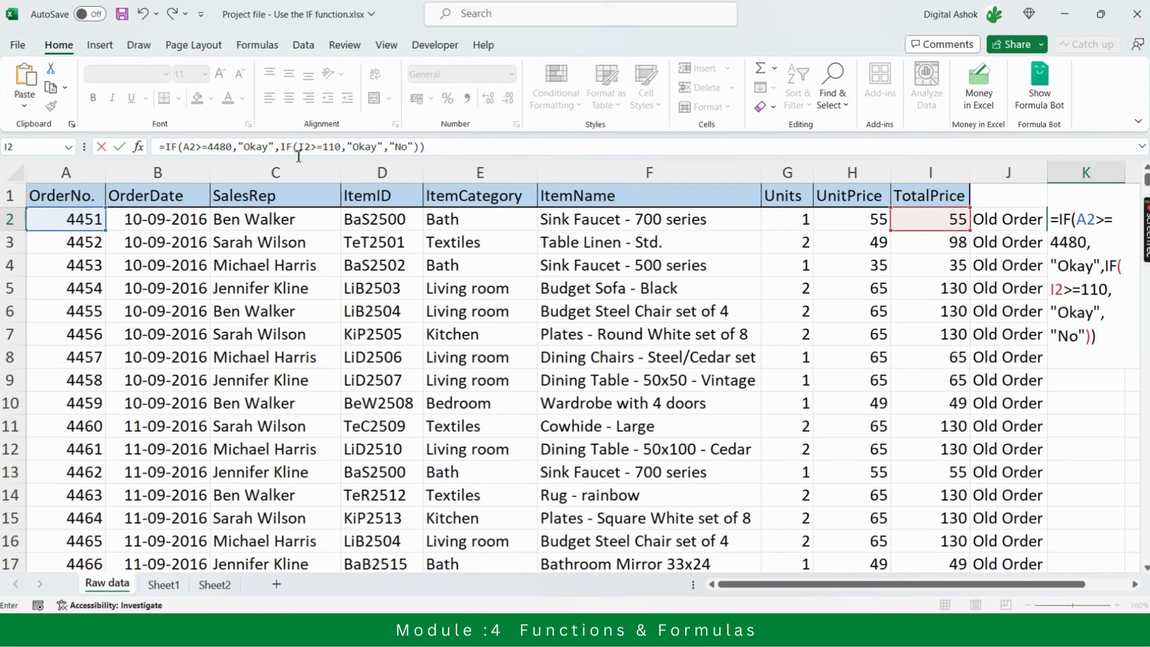
pyautogui.click(432, 148)
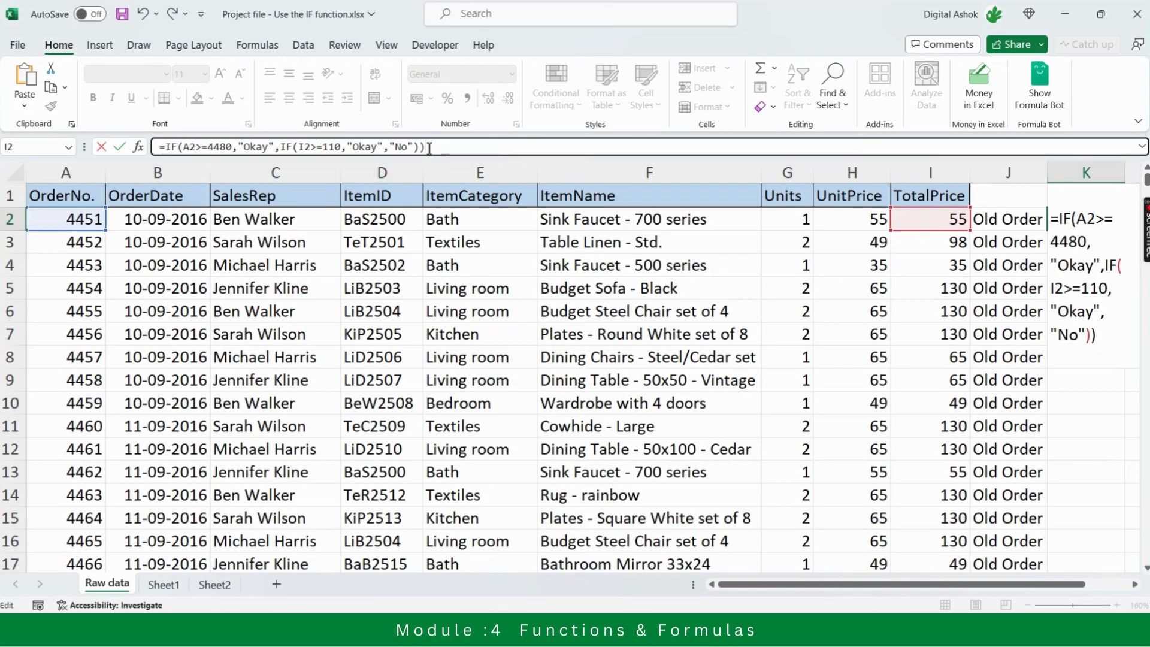
# Enter the nested IF formula in K2 and fill it down column K for all orders
pyautogui.press('Return')
pyautogui.press('Up')
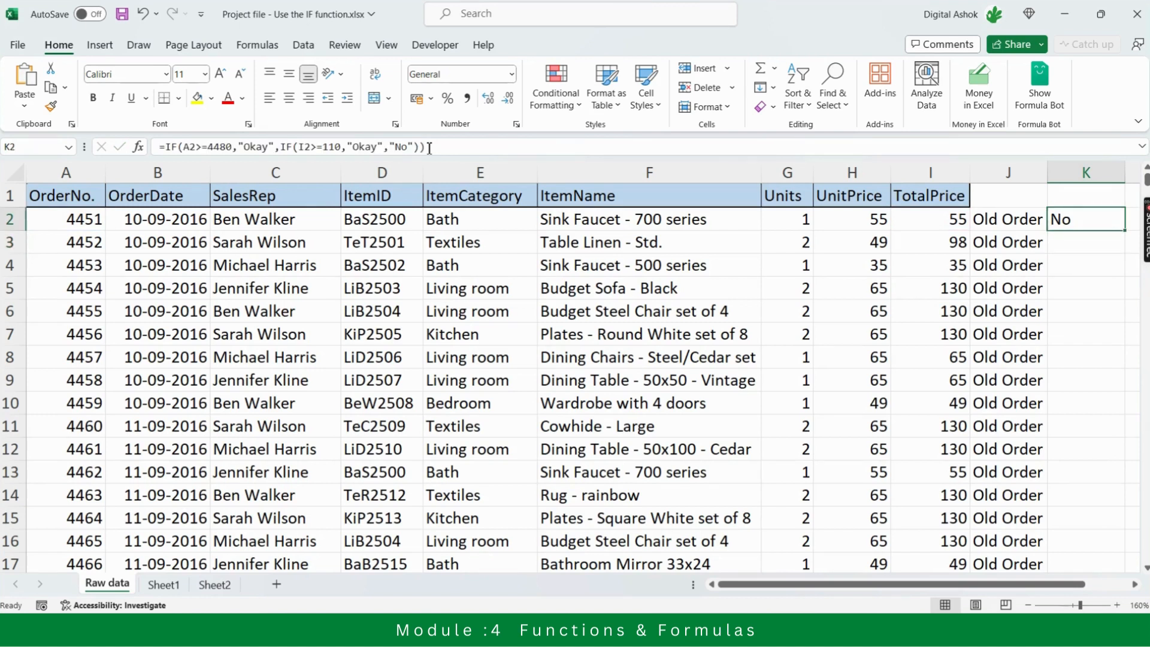
pyautogui.doubleClick(1128, 235)
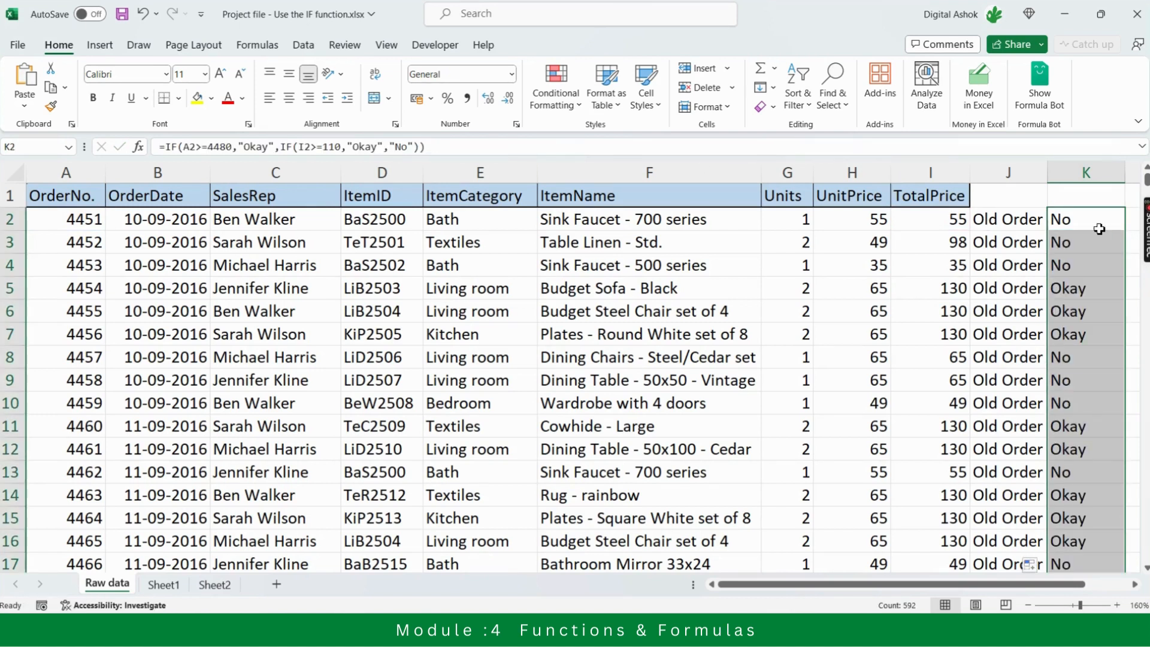
pyautogui.click(1076, 223)
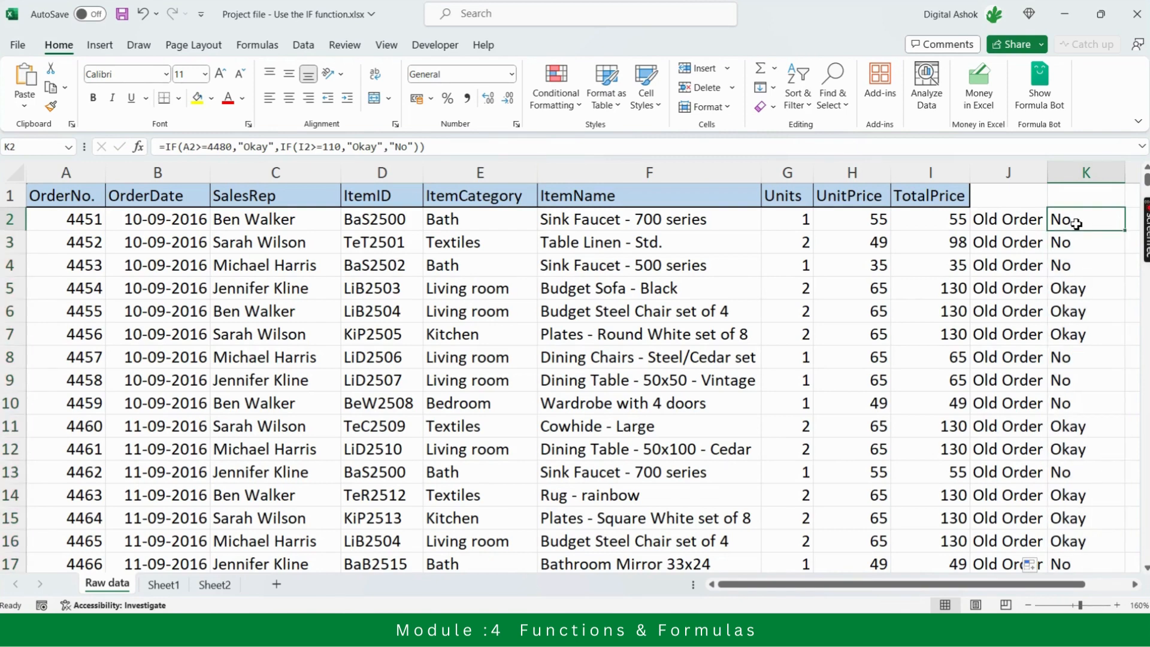
# Compare the column K results in rows 2 and 5 with the TotalPrice values in the same rows
pyautogui.press('Left')
pyautogui.press('Left')
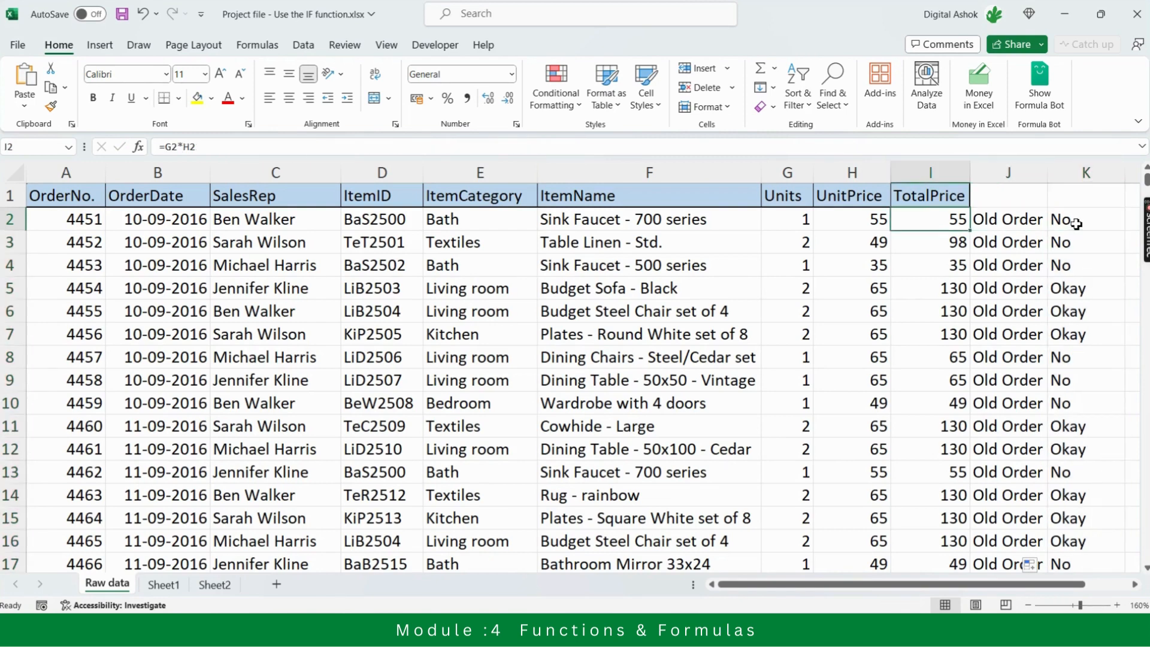
pyautogui.press('Right')
pyautogui.press('Right')
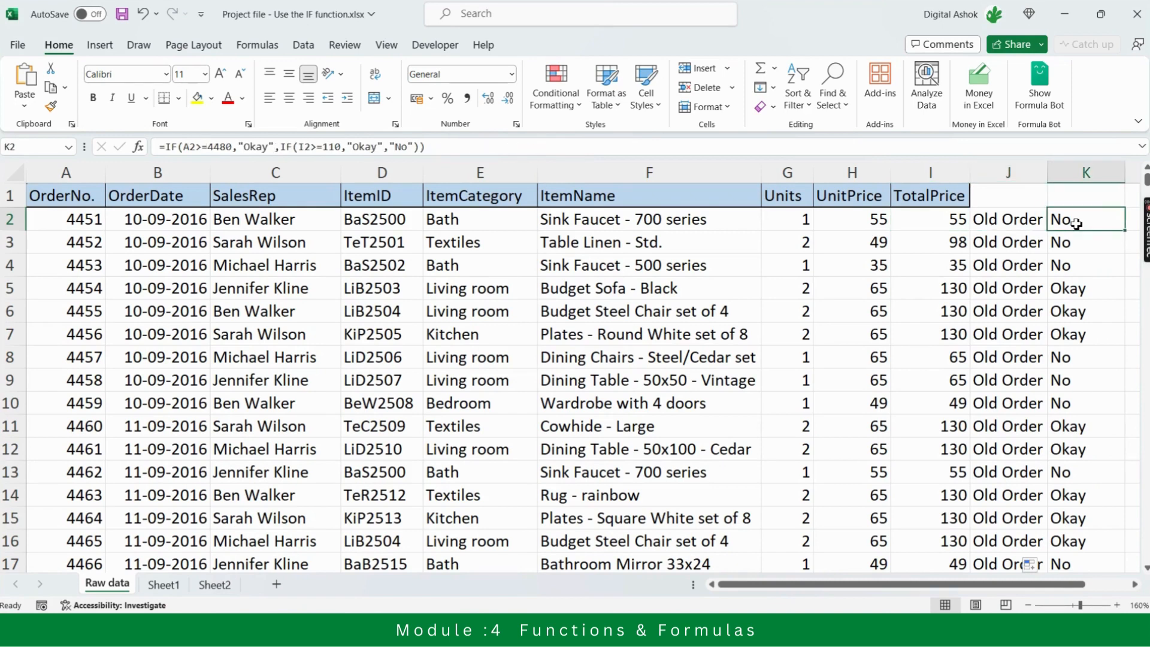
pyautogui.press('Down')
pyautogui.press('Down')
pyautogui.press('Down')
pyautogui.press('Down')
pyautogui.press('Up')
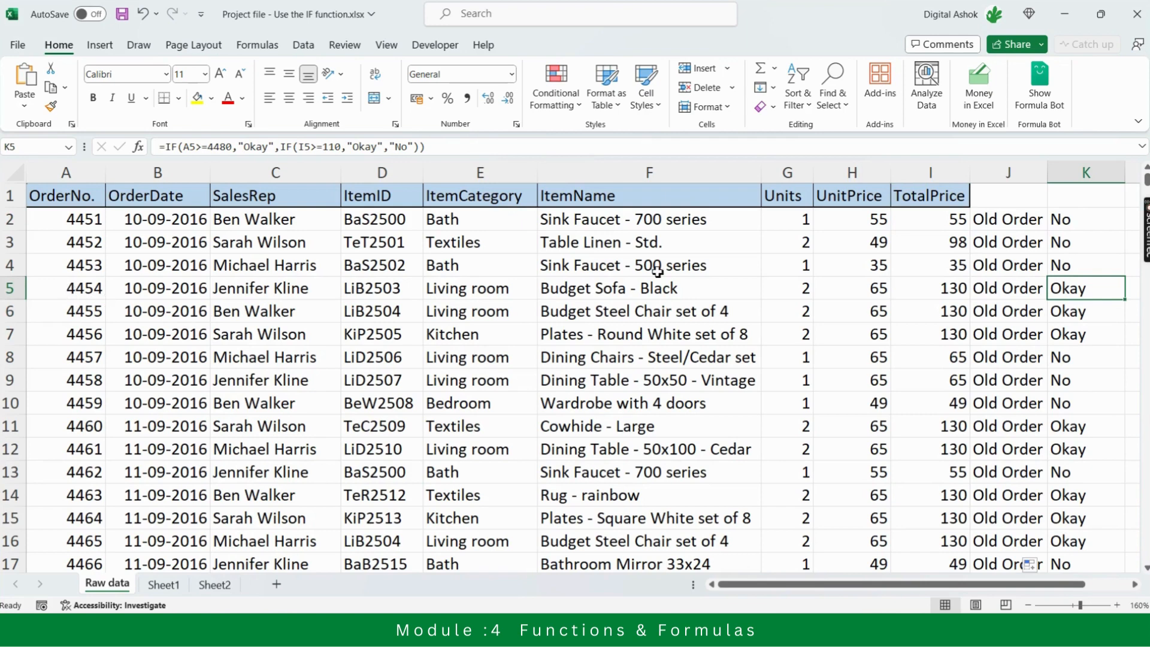
pyautogui.click(953, 286)
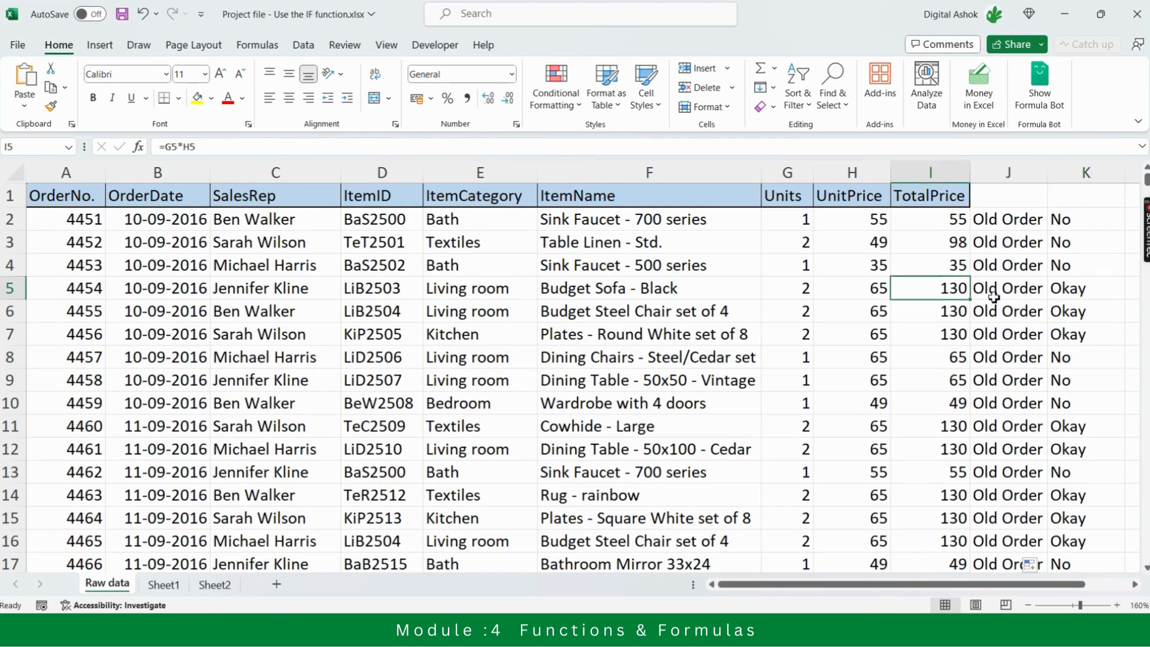
pyautogui.click(1069, 292)
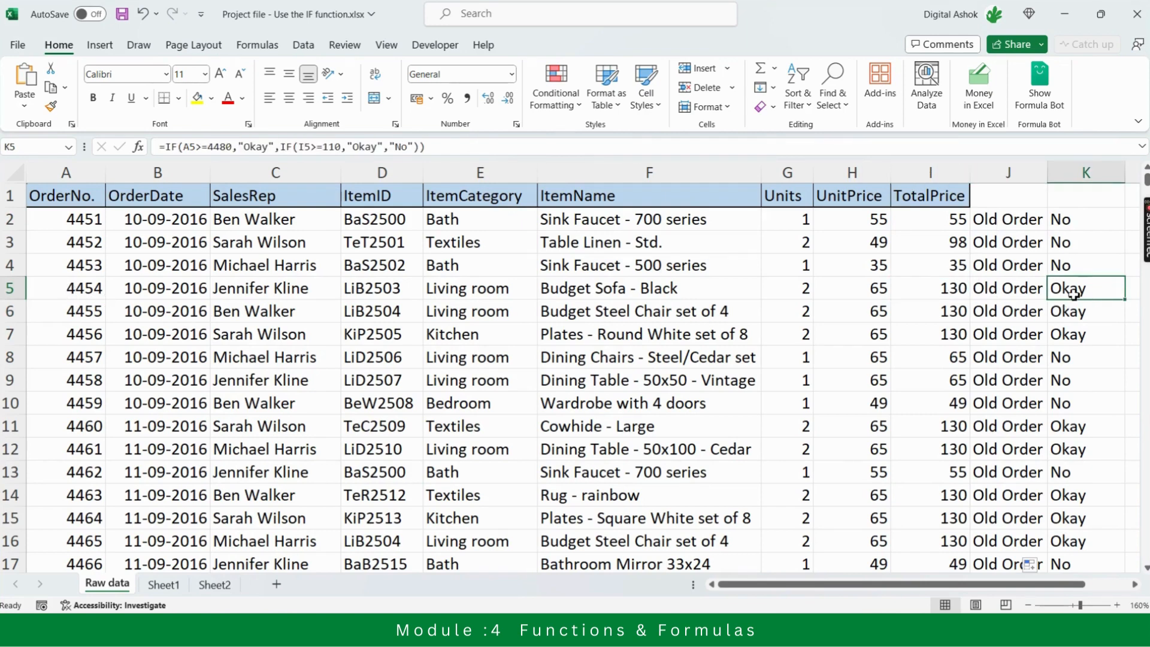
# Switch to the Teams meeting, mute all attendees and return to the Excel workbook
pyautogui.hotkey('alt', 'Tab')
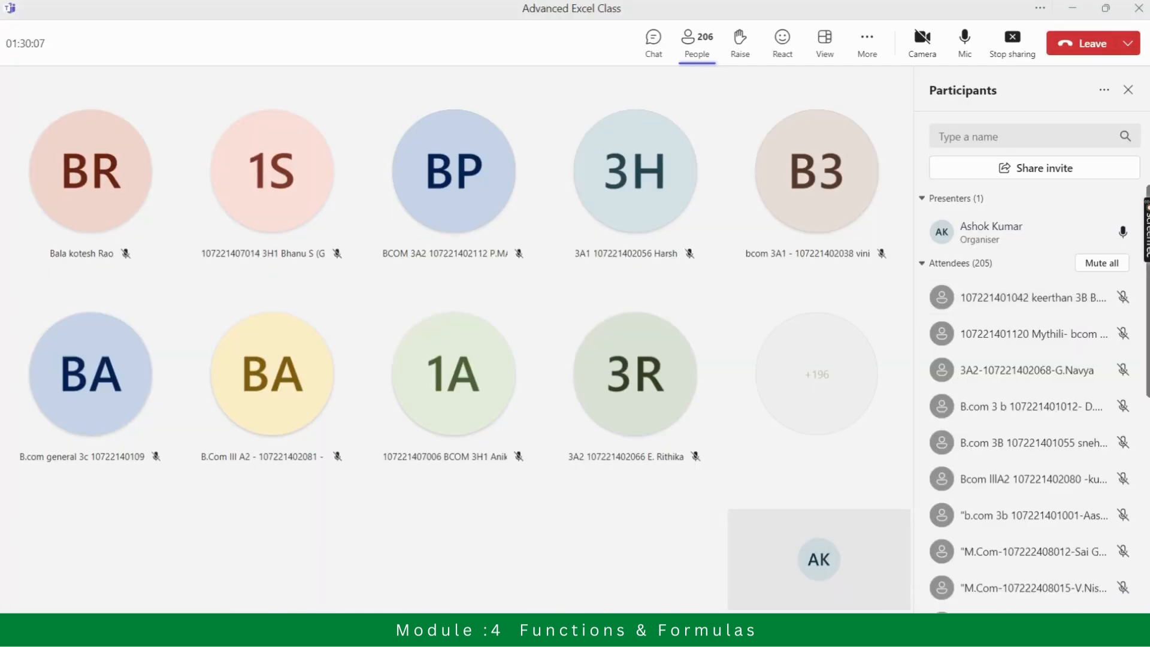
pyautogui.click(1102, 263)
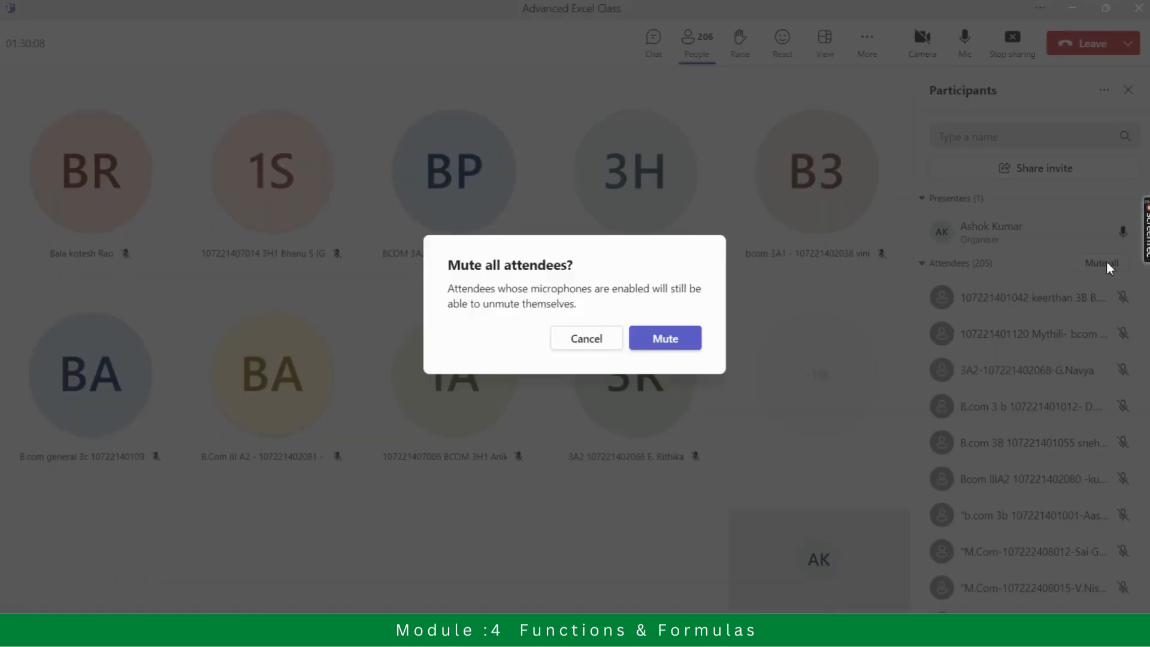
pyautogui.click(661, 336)
pyautogui.hotkey('alt', 'Tab')
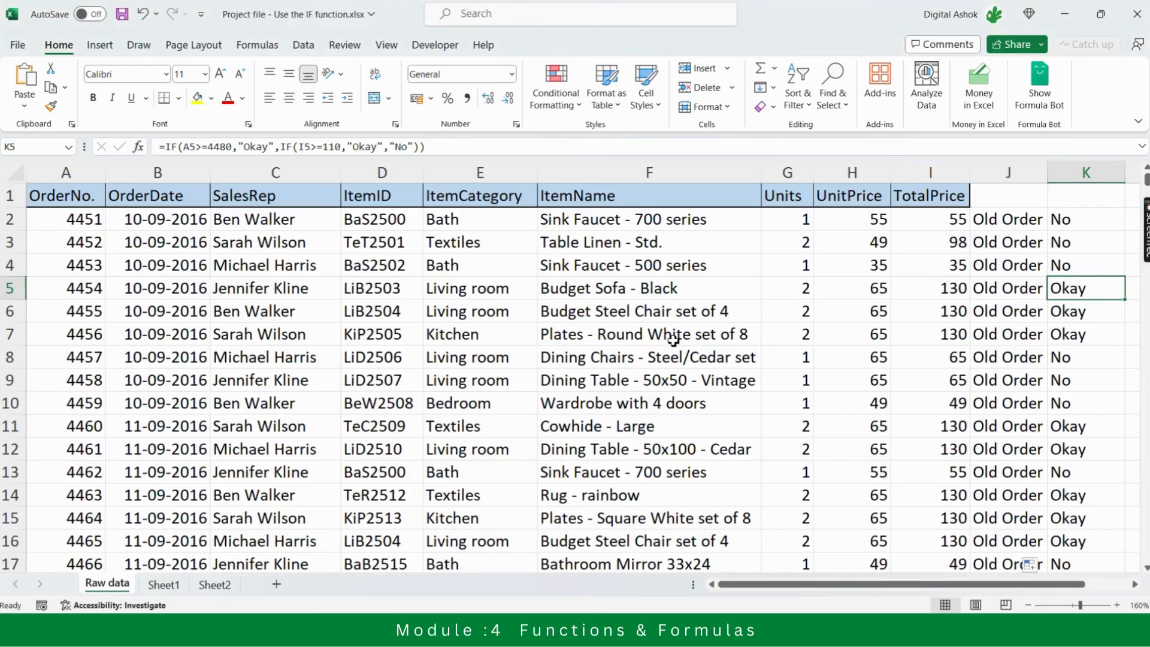
# Examine the nested IF formulas in J2 and K2 alongside the IF syntax note in column M
pyautogui.press('Right')
pyautogui.press('Right')
pyautogui.press('Right')
pyautogui.press('Right')
pyautogui.press('Left')
pyautogui.press('Left')
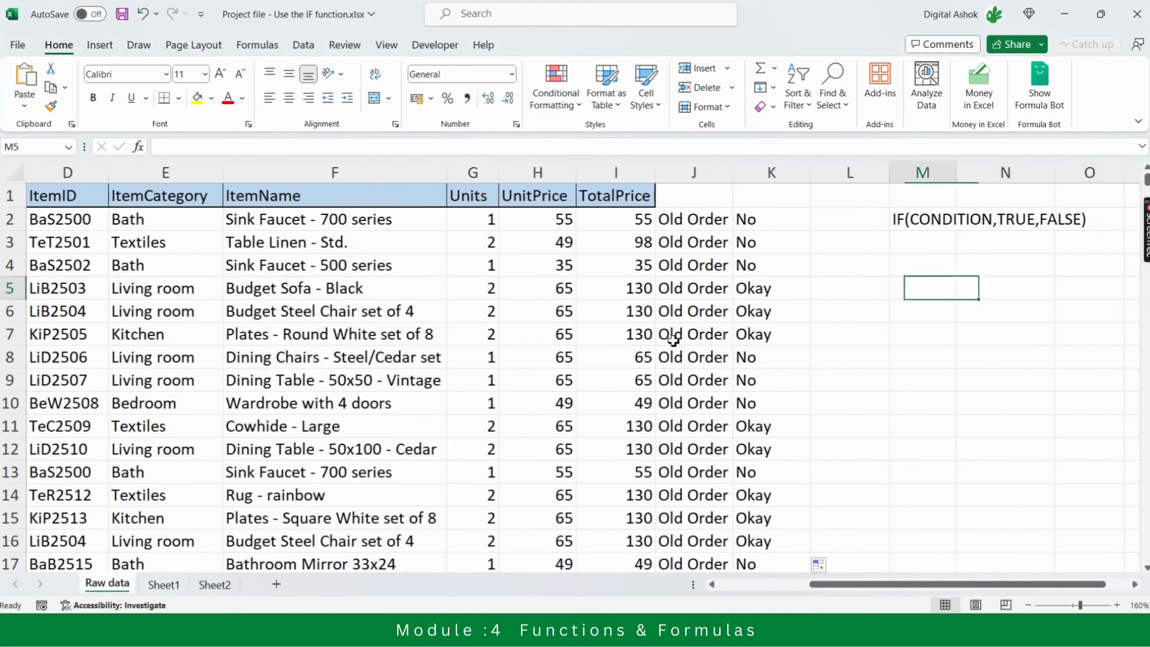
pyautogui.press('Left')
pyautogui.press('Left')
pyautogui.press('Left')
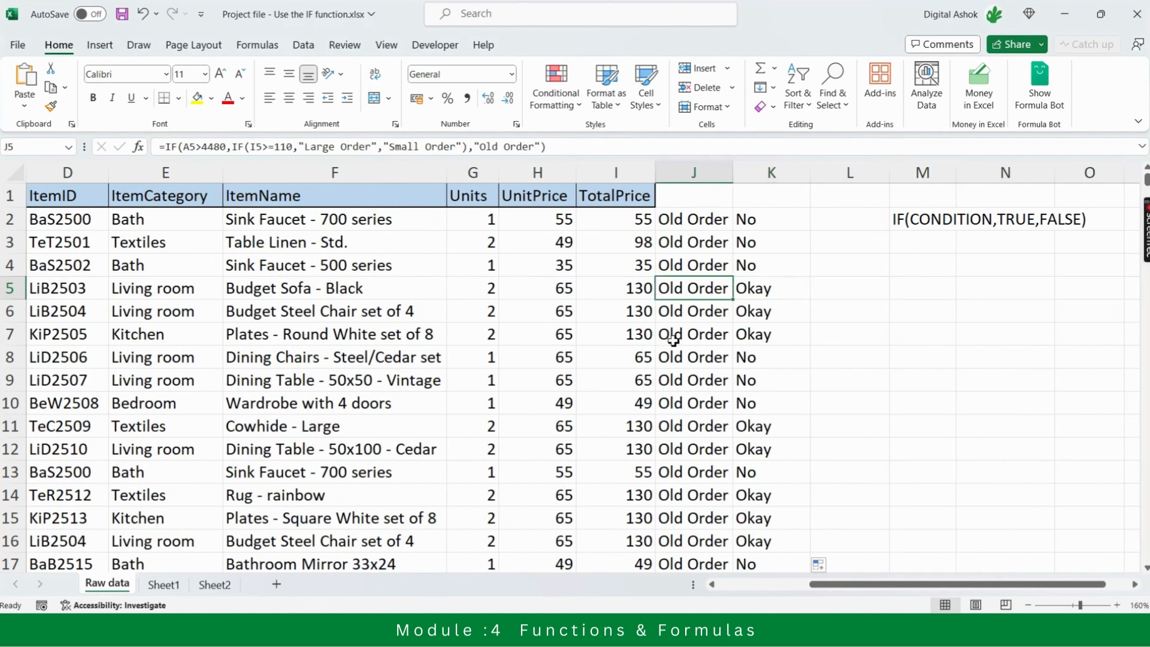
pyautogui.press('Up')
pyautogui.press('Up')
pyautogui.press('Up')
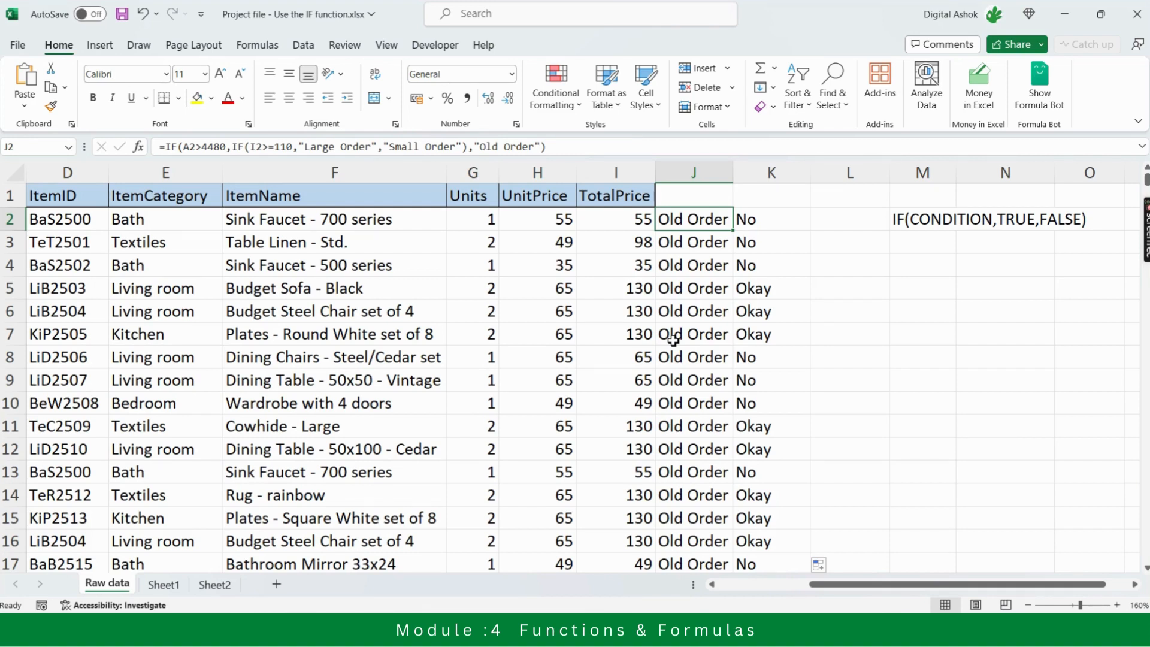
pyautogui.press('Right')
pyautogui.press('Left')
pyautogui.press('Right')
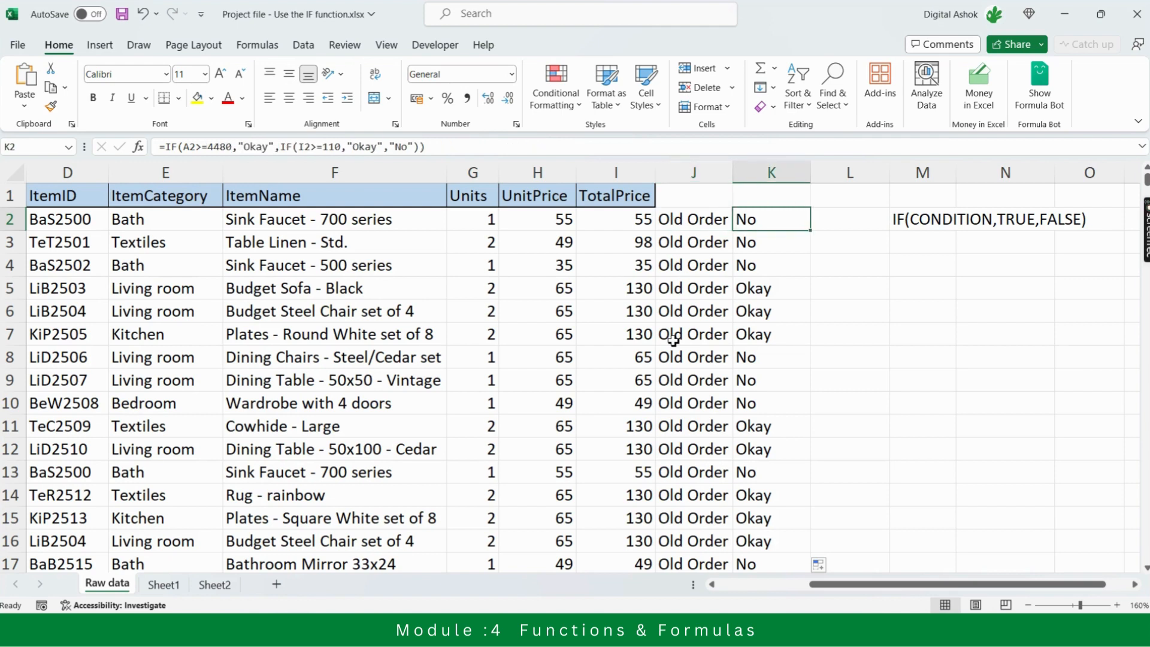
pyautogui.press('Right')
pyautogui.press('Left')
pyautogui.press('Left')
# Enter the column headers "Both Met" in J1 and "Either" in K1
pyautogui.press('Up')
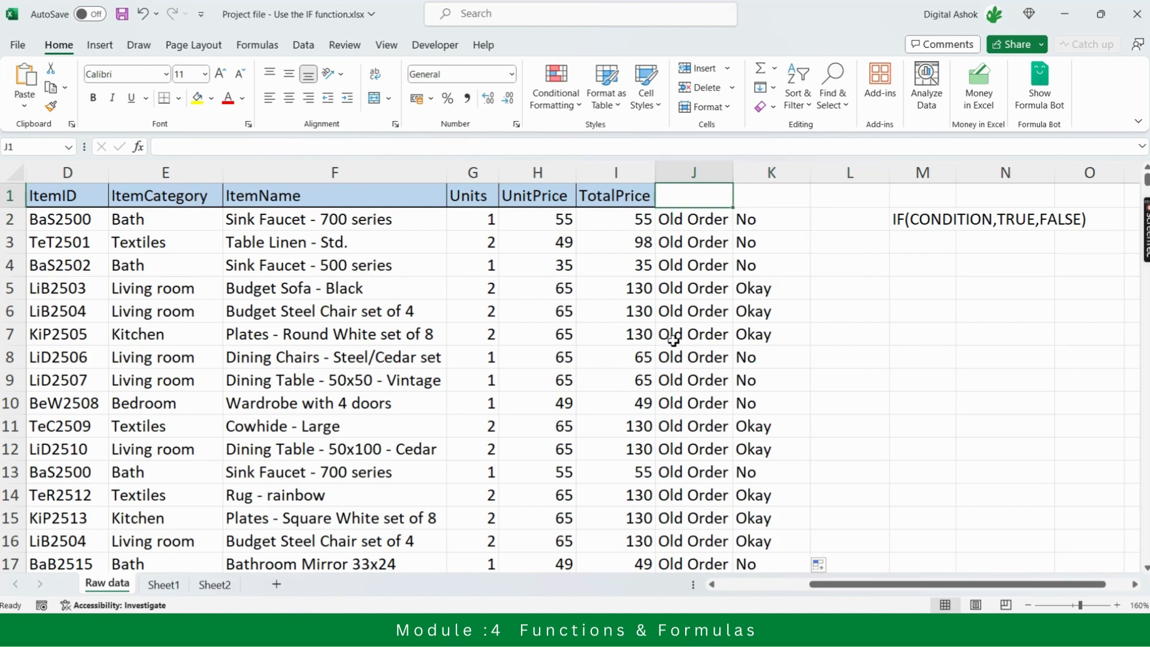
pyautogui.write('Both')
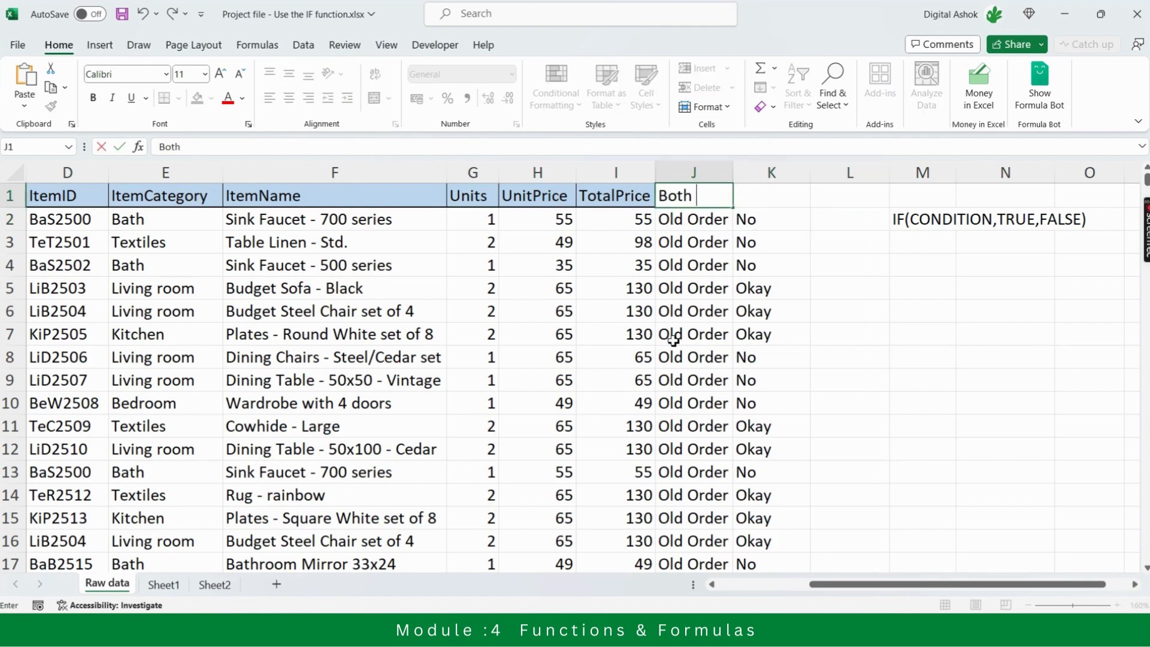
pyautogui.write(' Met')
pyautogui.press('Return')
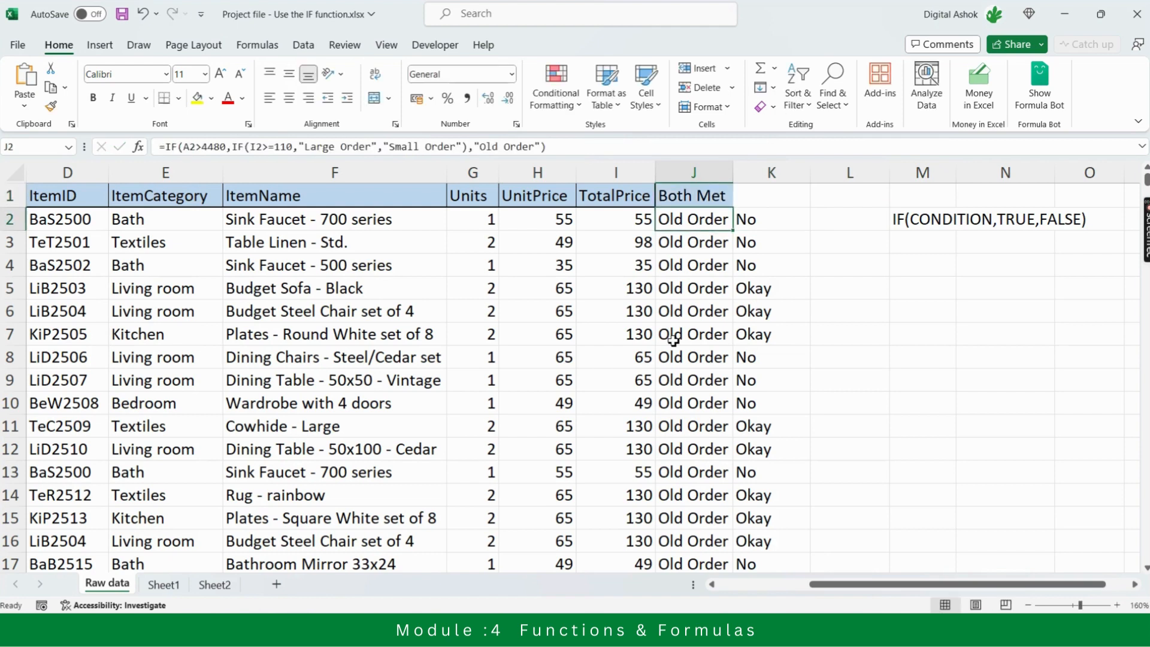
pyautogui.press('Up')
pyautogui.press('Right')
pyautogui.write('Either')
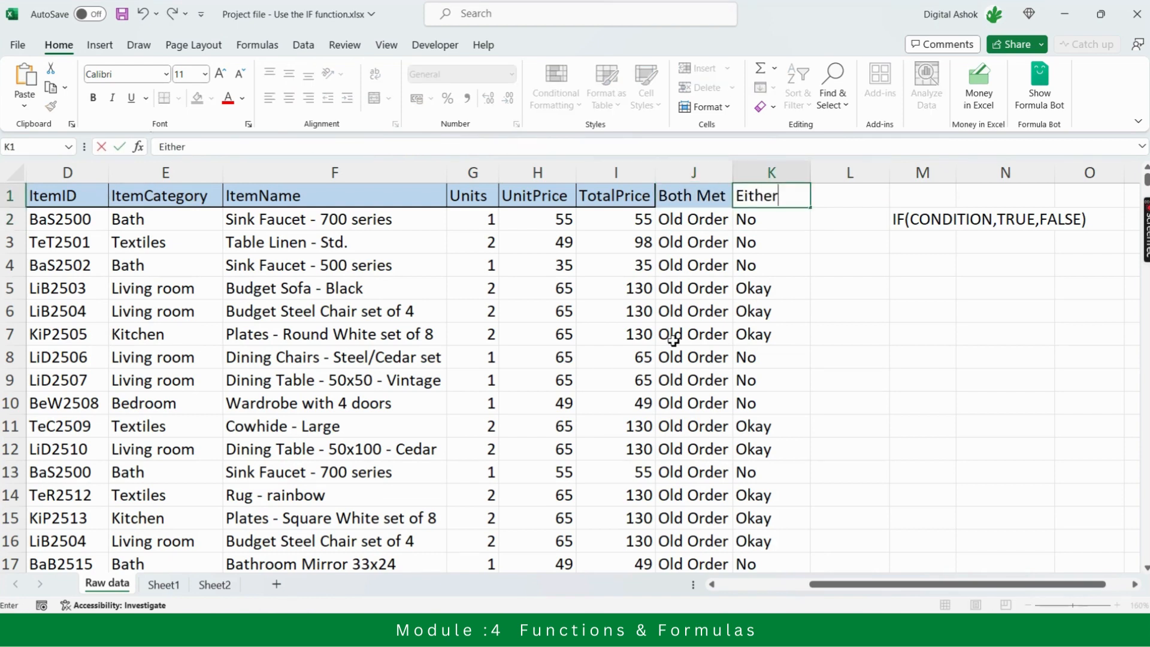
pyautogui.press('Return')
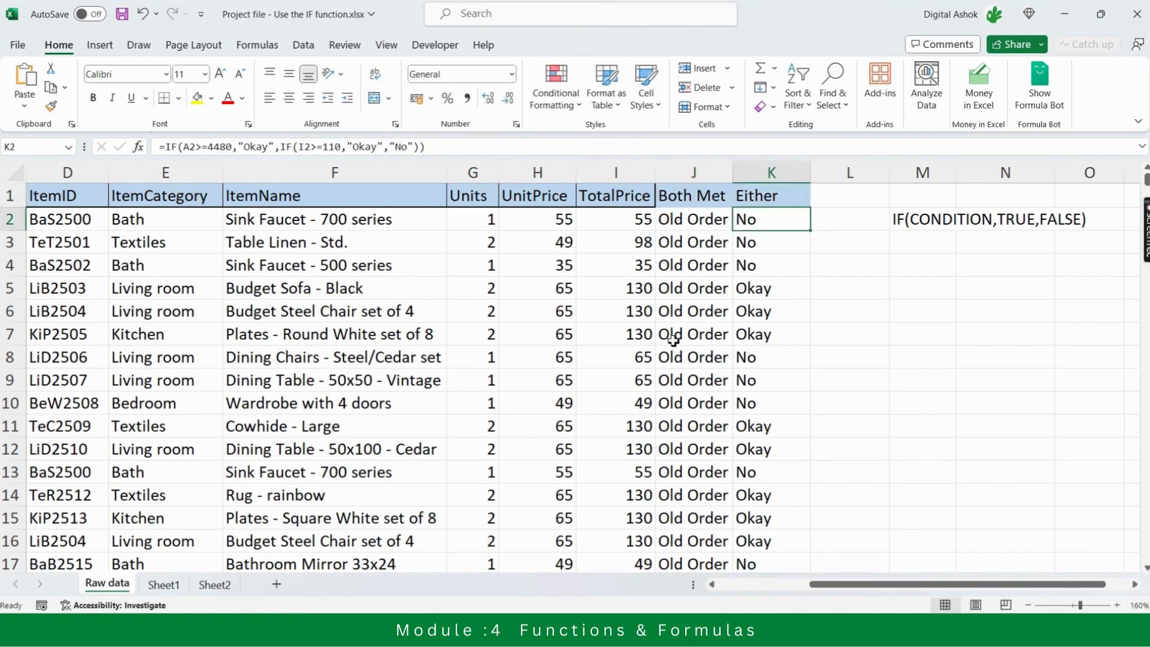
# Compare the row 2 formulas of the Both Met and Either columns
pyautogui.press('Right')
pyautogui.press('Right')
pyautogui.press('Right')
pyautogui.press('Right')
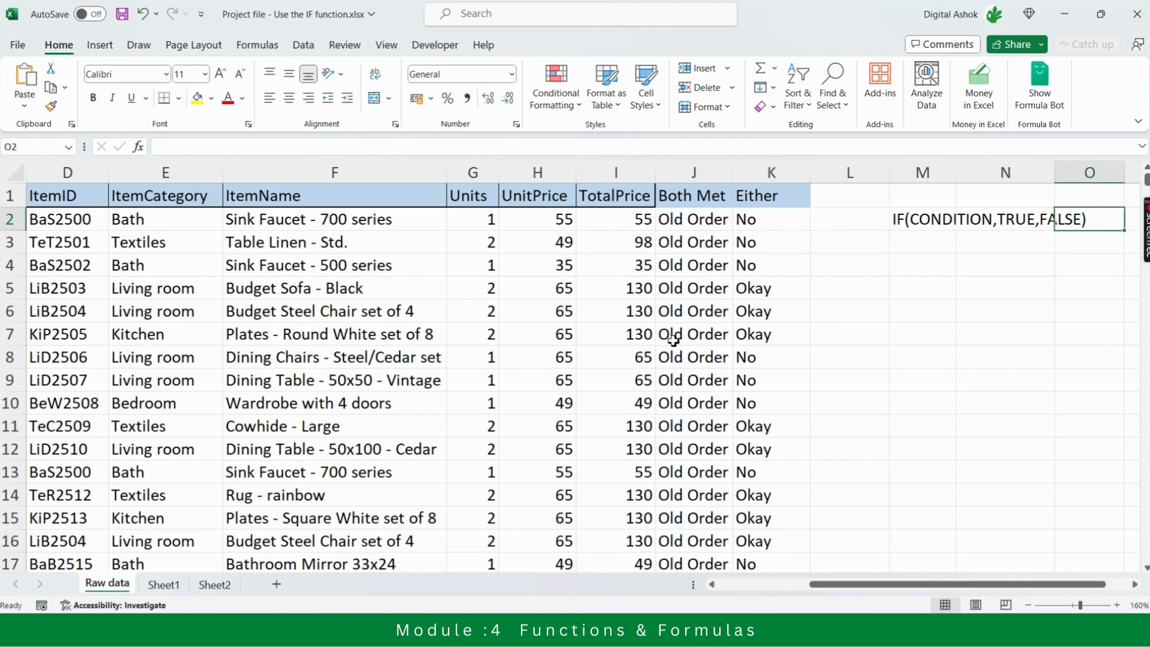
pyautogui.press('Left')
pyautogui.press('Left')
pyautogui.press('Left')
pyautogui.press('Left')
pyautogui.press('Left')
pyautogui.press('Right')
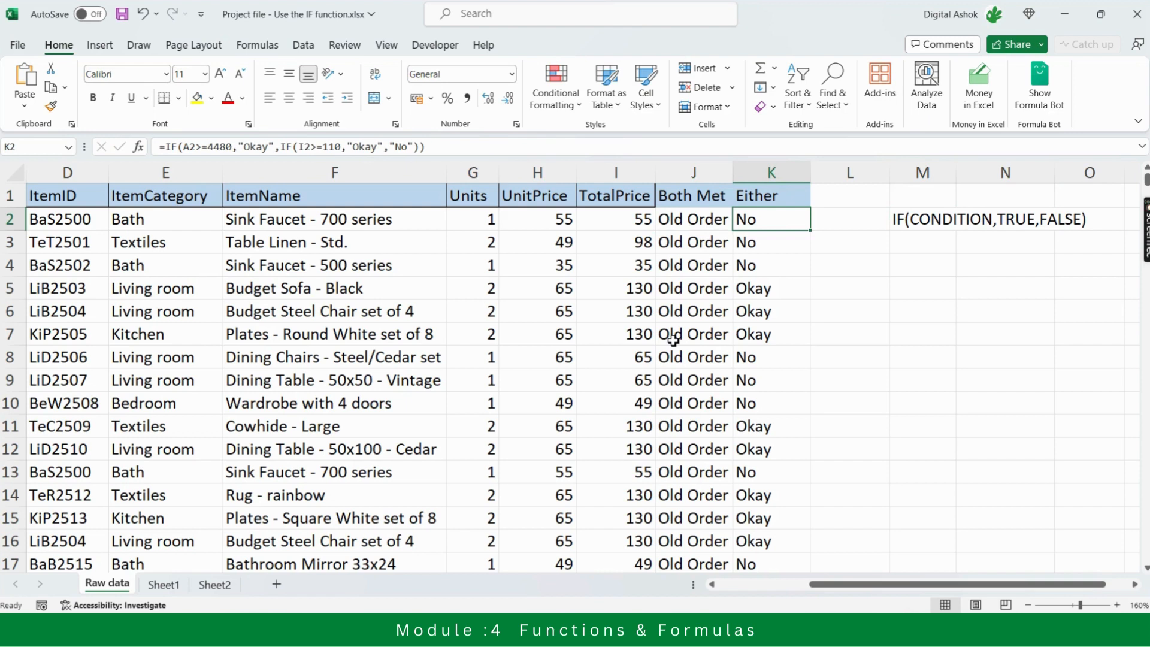
pyautogui.press('Right')
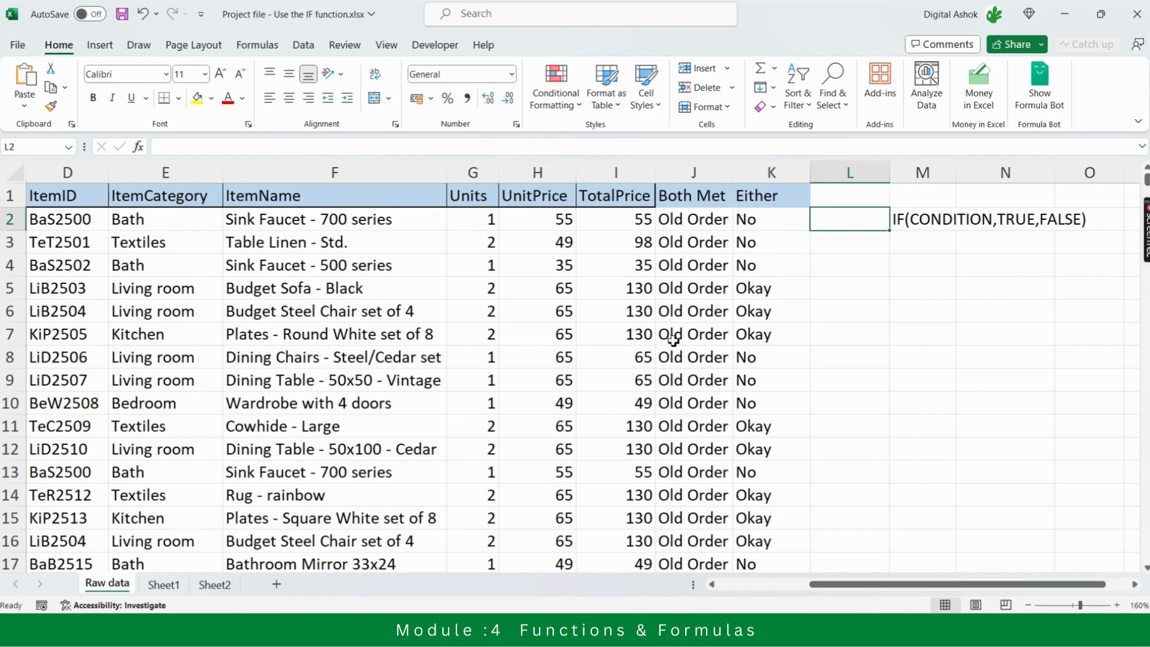
pyautogui.press('Left')
pyautogui.press('Left')
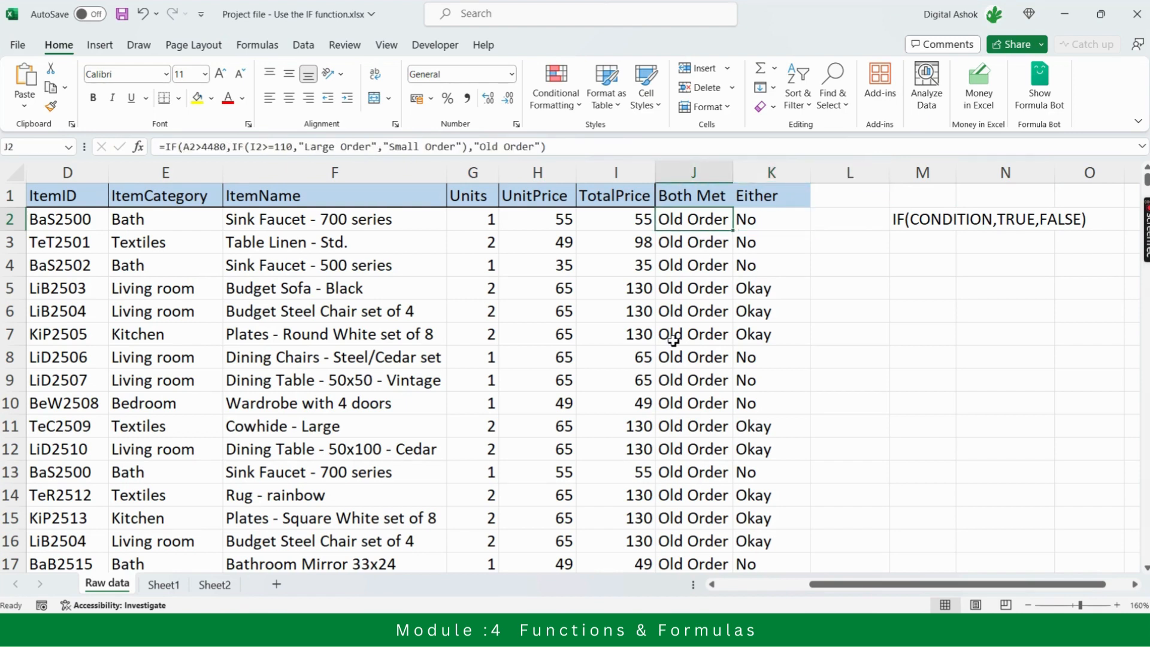
pyautogui.press('Right')
pyautogui.press('Left')
pyautogui.press('Right')
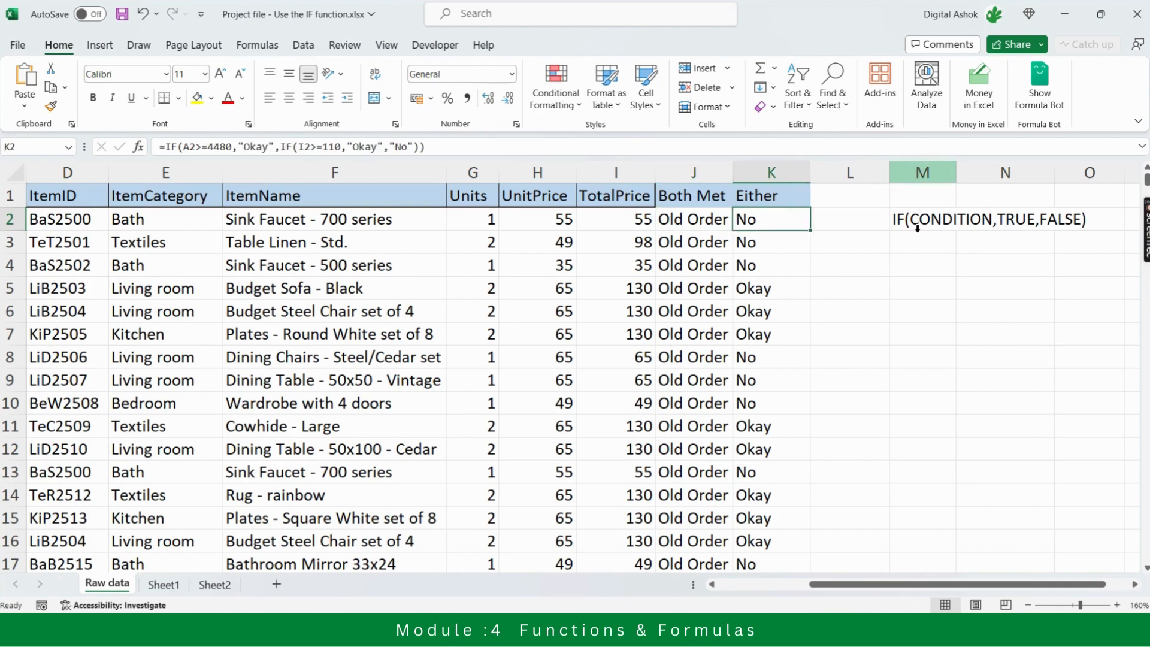
# Clear the IF syntax note from M2 and return to the Both Met formula in J2
pyautogui.click(916, 225)
pyautogui.press('Delete')
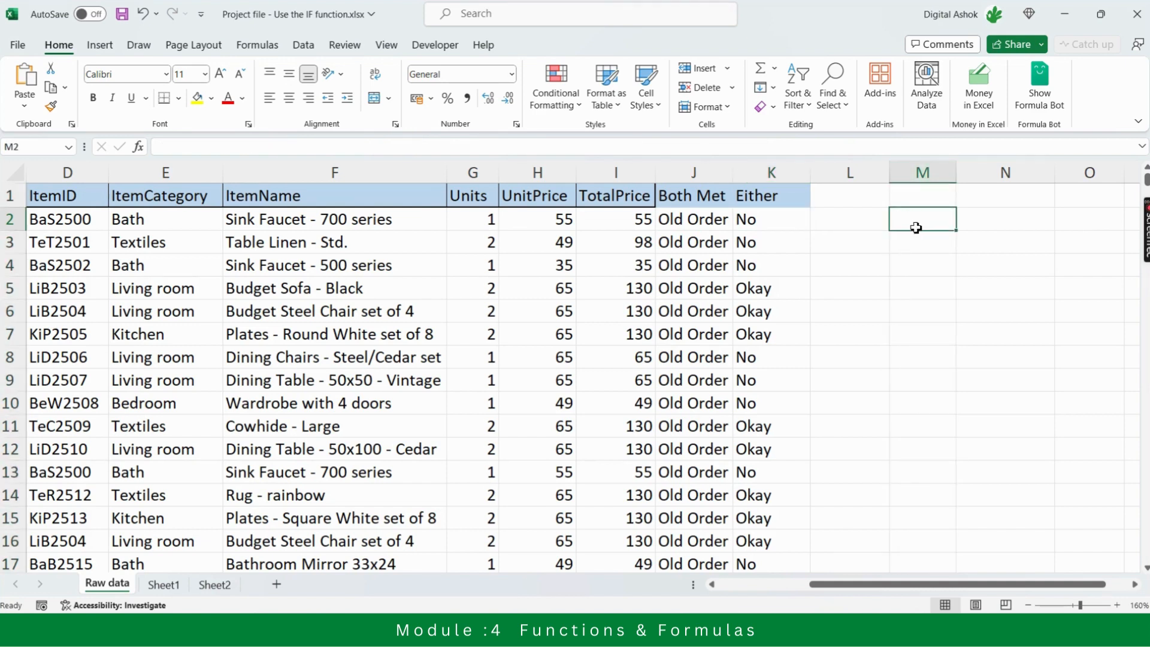
pyautogui.press('Left')
pyautogui.press('Left')
pyautogui.press('Left')
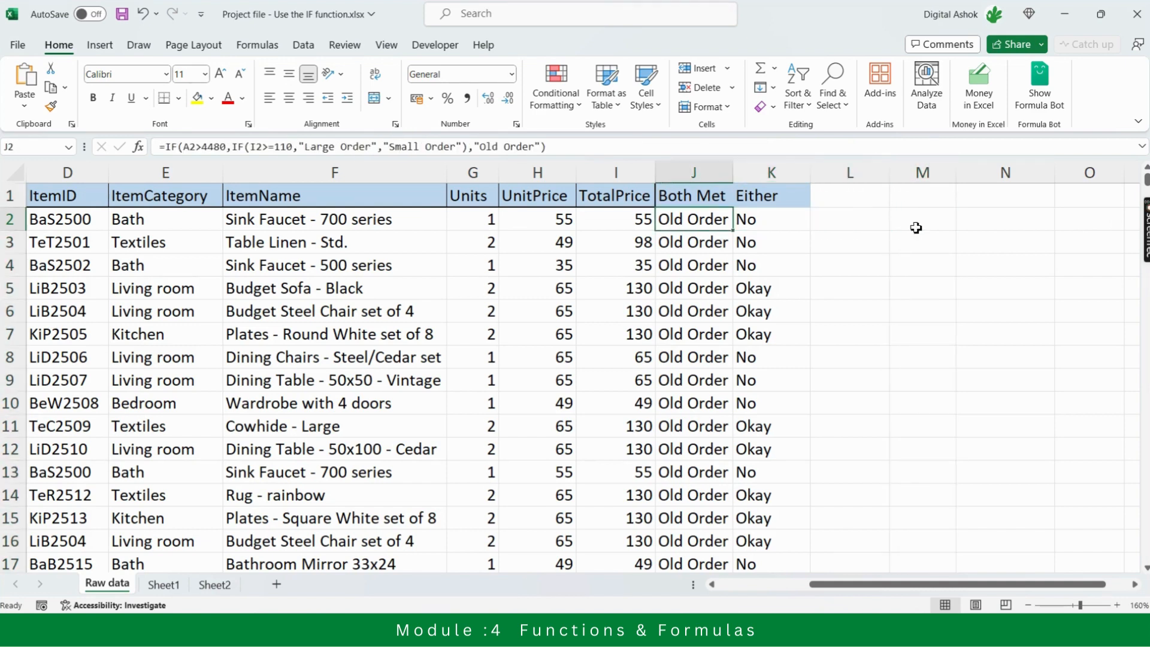
# Review the nested IF formulas in J2 and K2 against their column headers
pyautogui.press('Right')
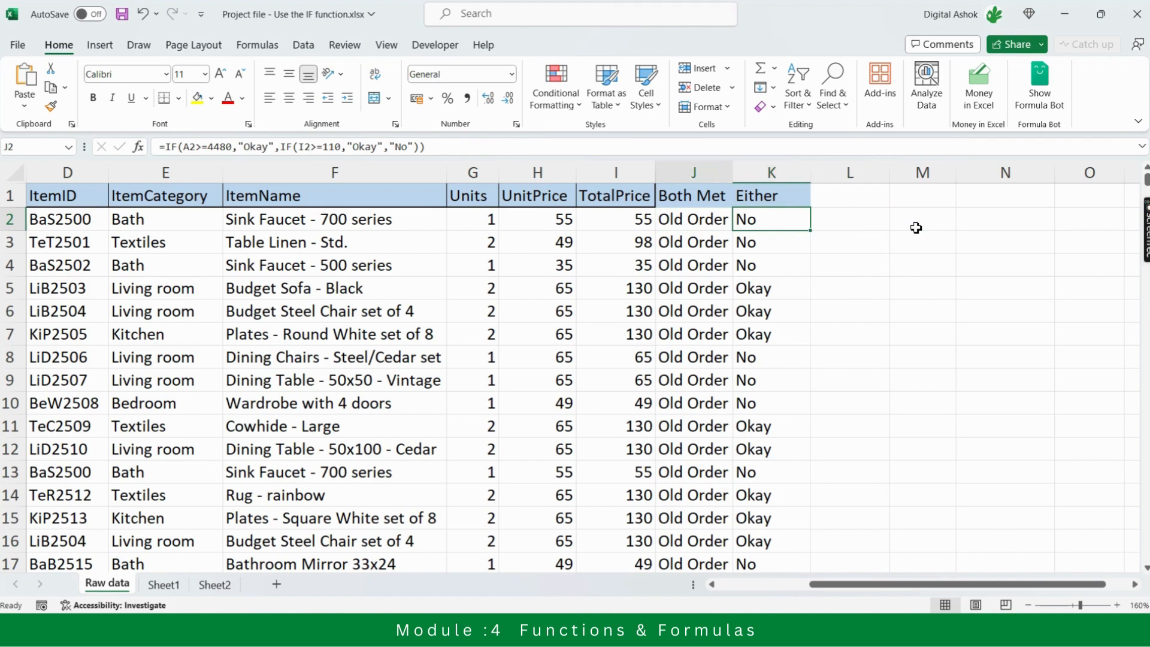
pyautogui.press('Left')
pyautogui.press('Up')
pyautogui.press('Down')
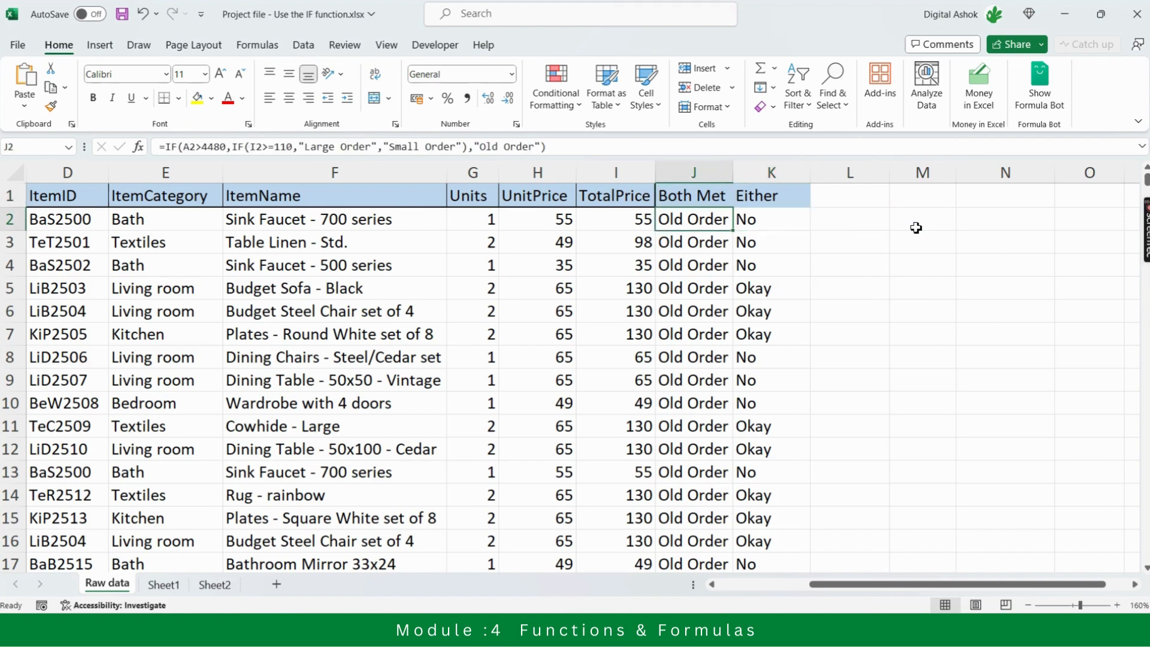
pyautogui.press('Right')
pyautogui.press('Up')
pyautogui.press('Down')
pyautogui.press('Left')
pyautogui.press('Right')
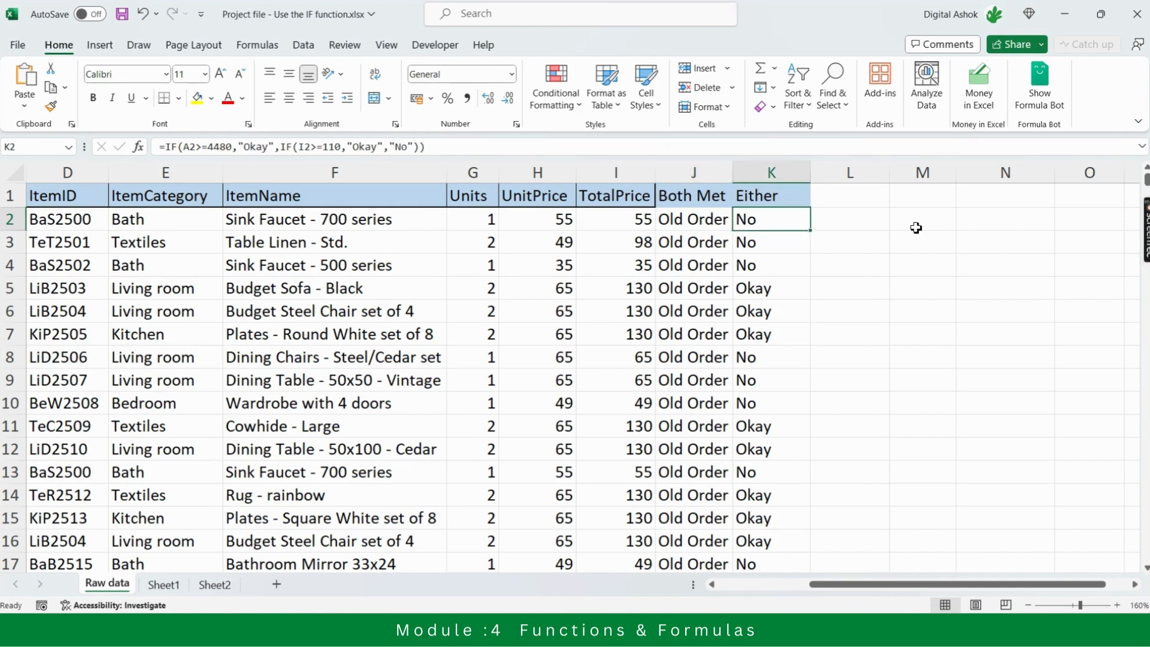
pyautogui.press('Left')
pyautogui.press('Right')
pyautogui.press('Right')
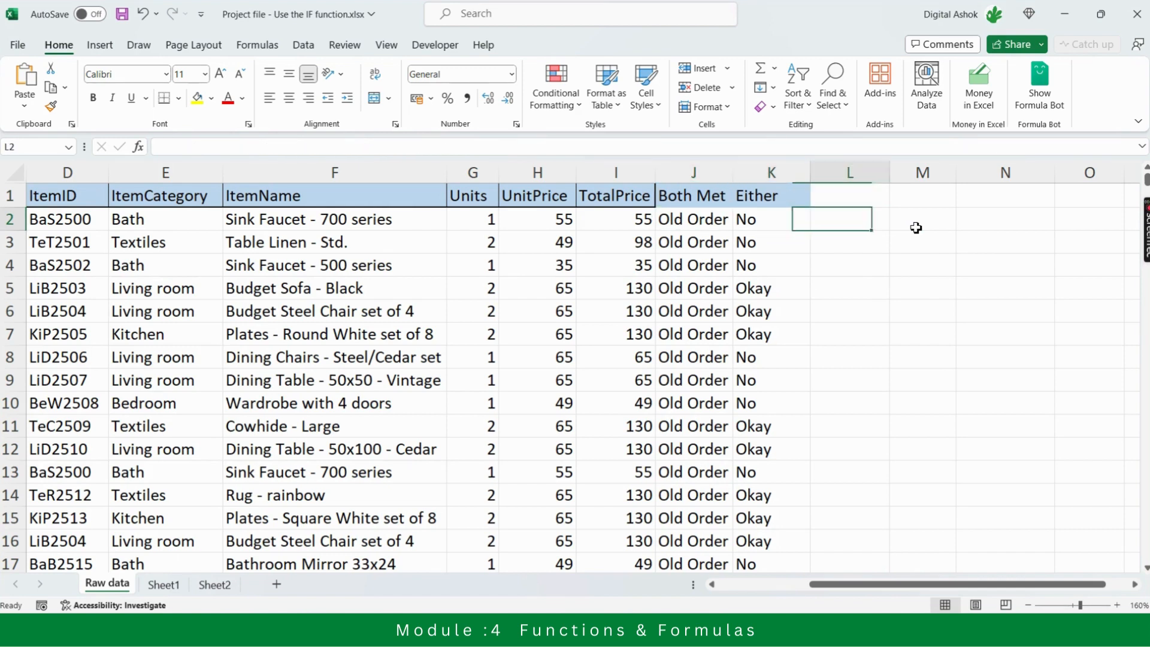
# Enter the column header "IFS" in L1
pyautogui.press('Up')
pyautogui.write('IFS')
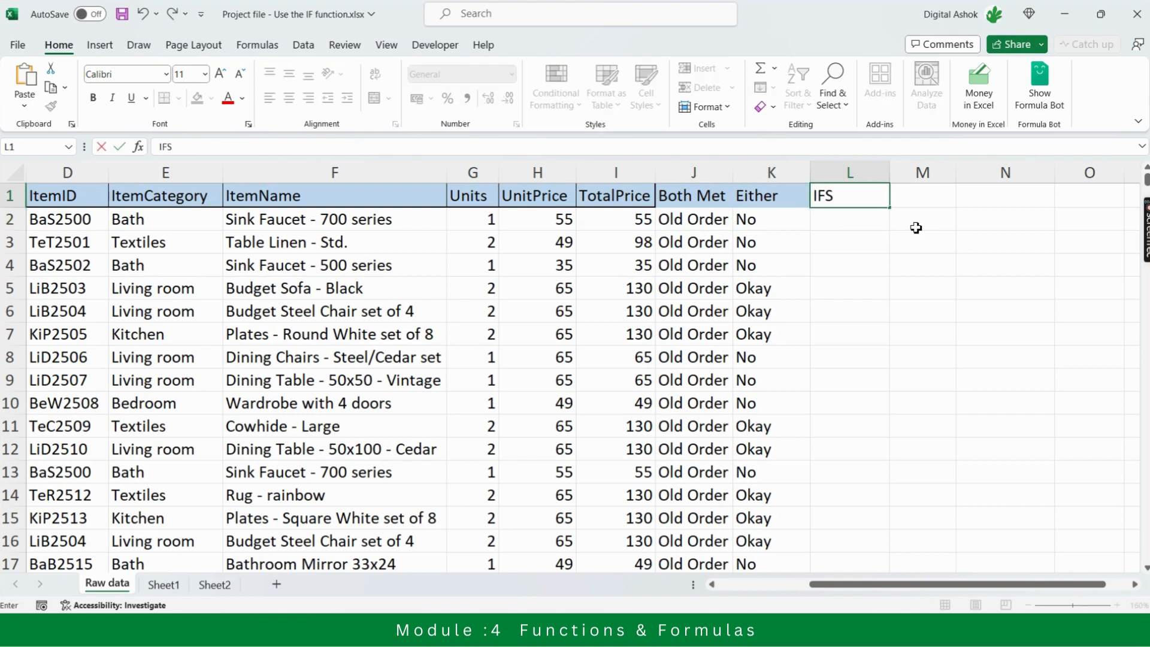
pyautogui.press('Return')
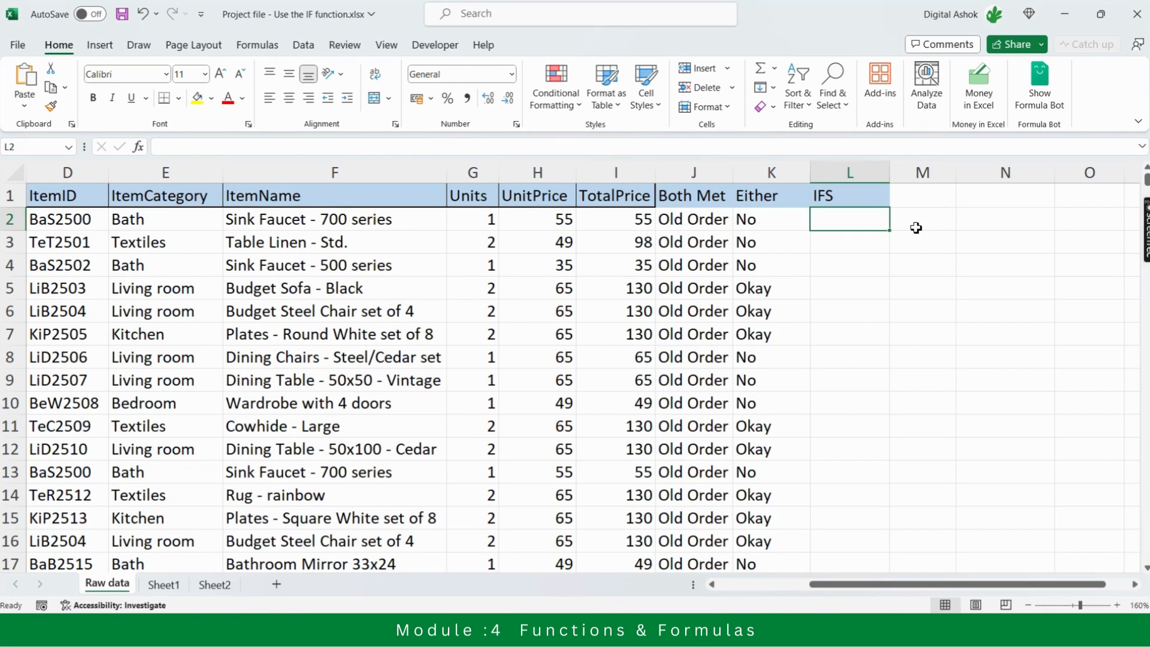
pyautogui.press('Left')
pyautogui.press('Left')
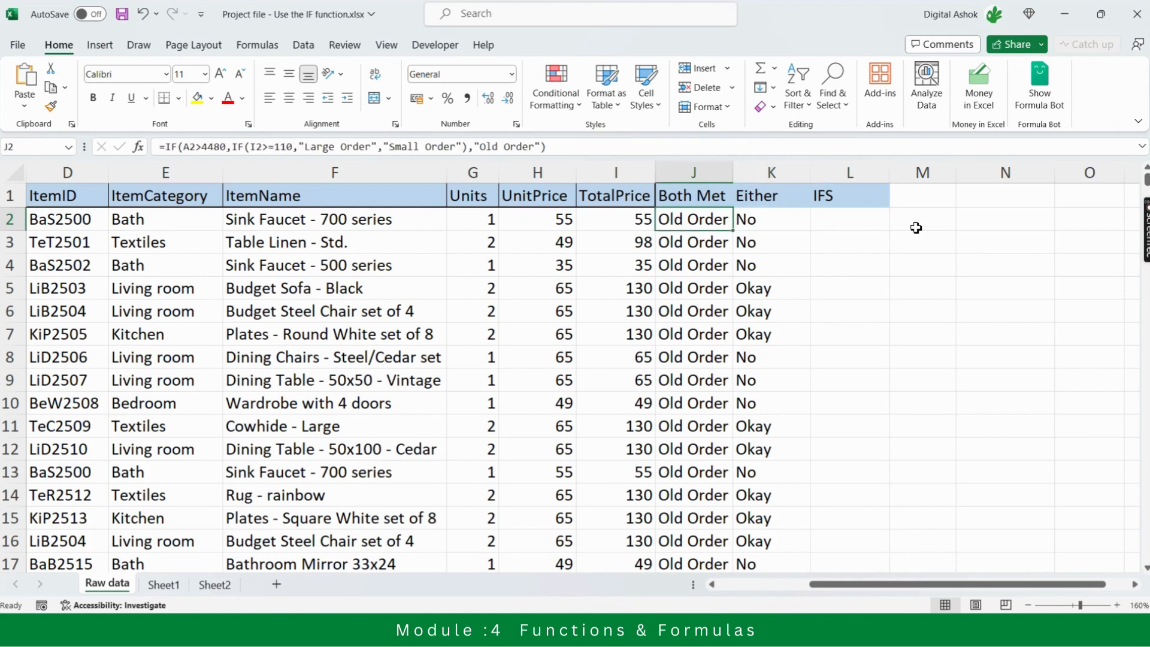
pyautogui.press('Right')
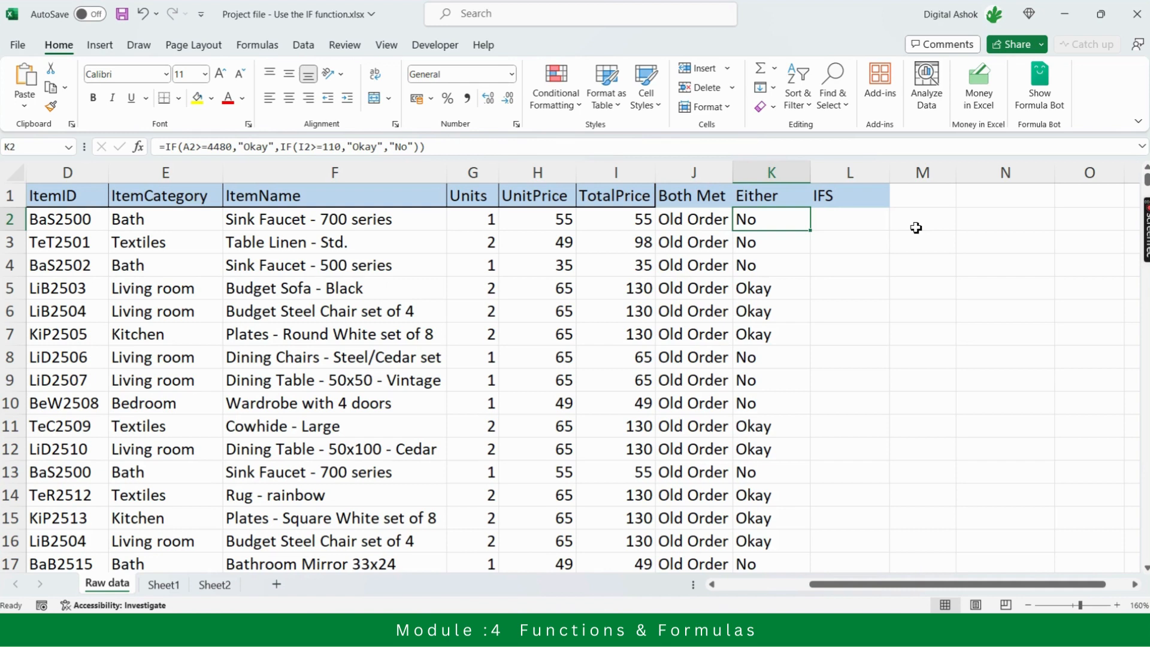
pyautogui.press('Left')
pyautogui.press('Right')
pyautogui.press('Right')
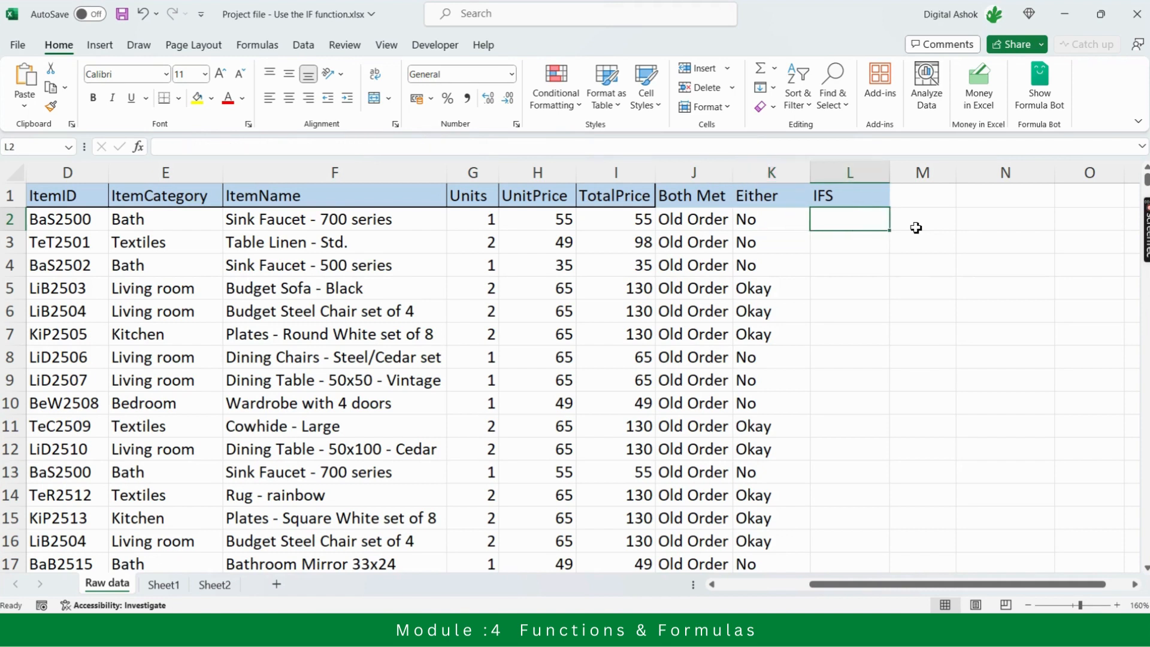
# Begin an IFS formula in L2 with A2>=4480 as its first logical test
pyautogui.write('=ifs')
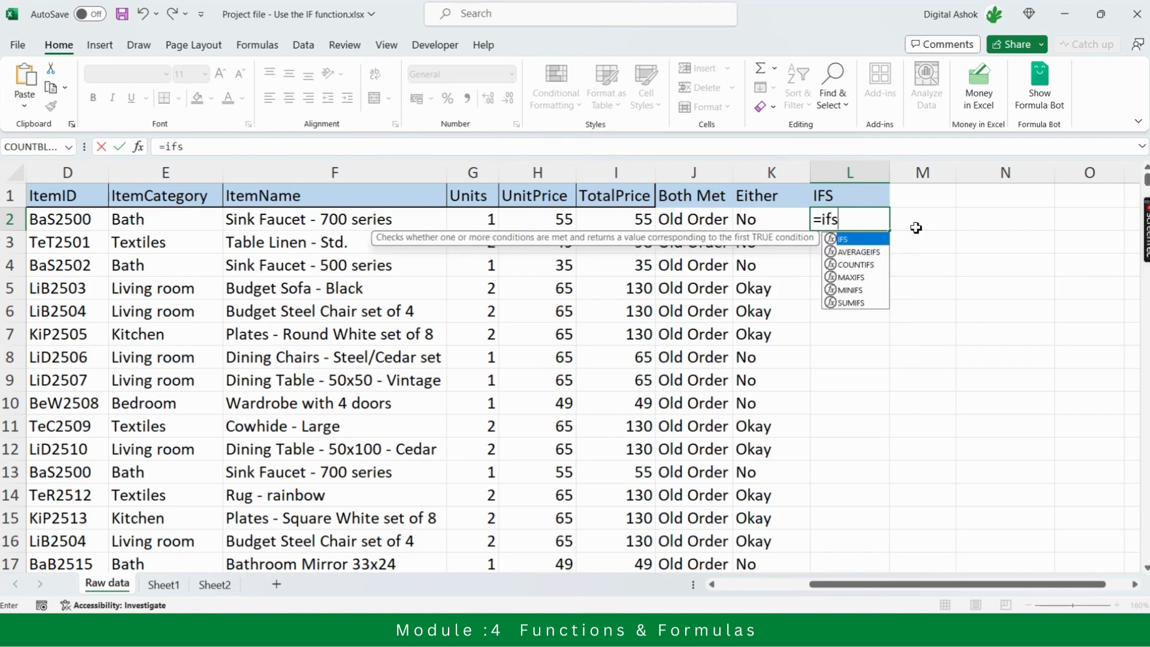
pyautogui.press('Tab')
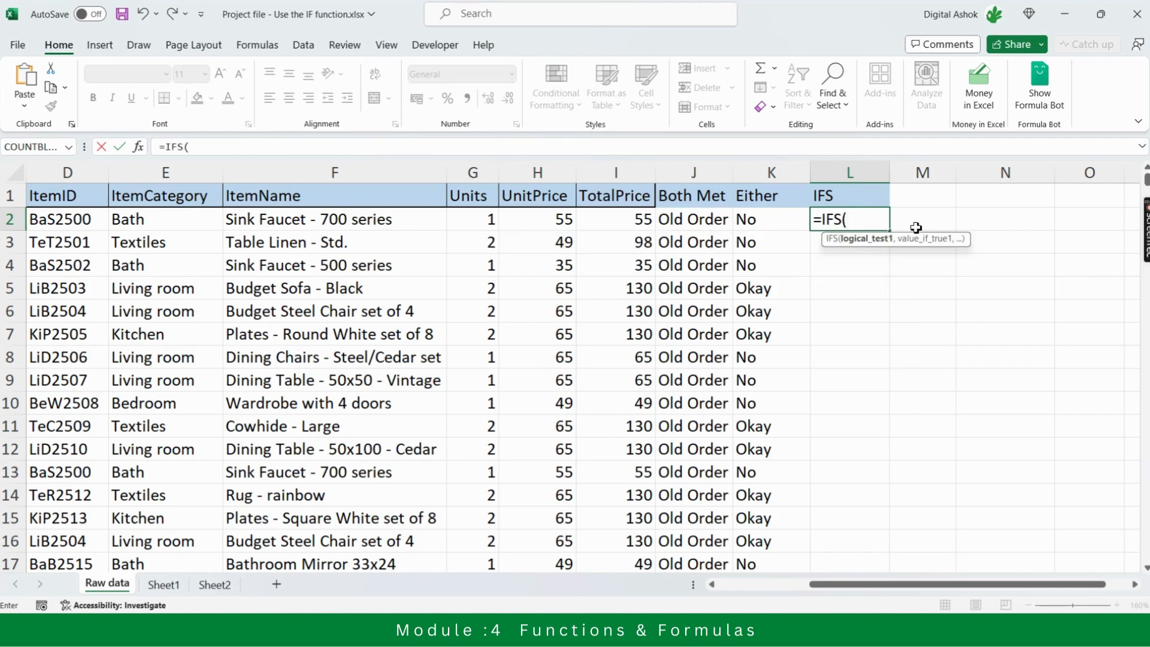
pyautogui.press('Left')
pyautogui.press('Left')
pyautogui.press('Left')
pyautogui.press('Left')
pyautogui.press('Left')
pyautogui.press('Left')
pyautogui.press('Left')
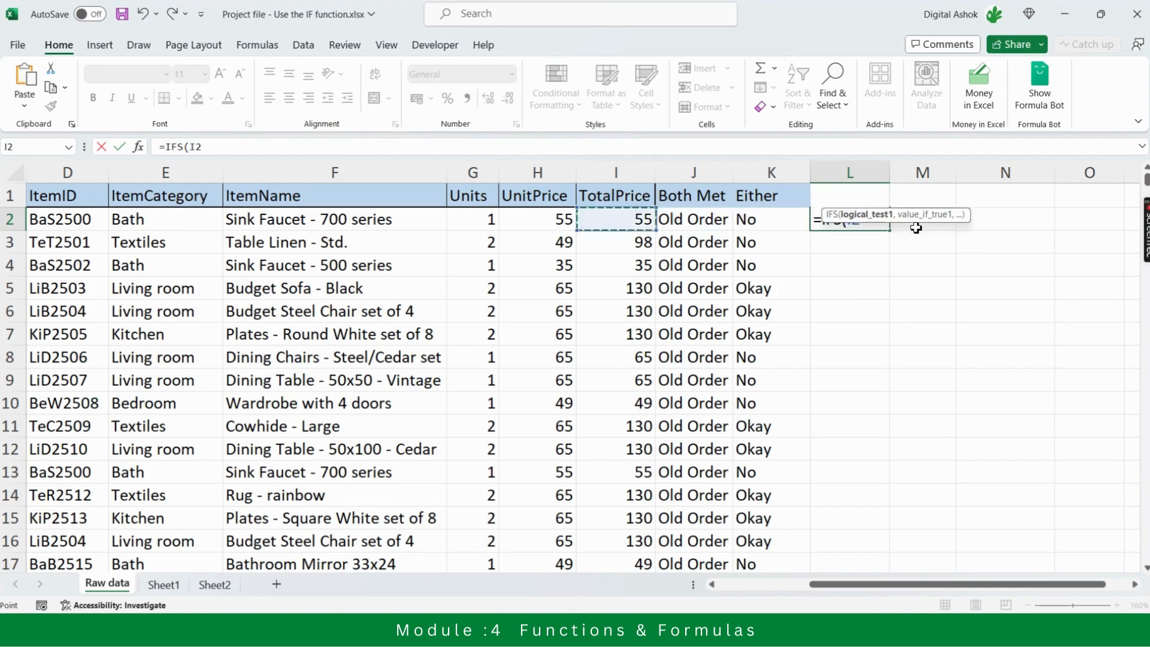
pyautogui.press('Left')
pyautogui.press('Left')
pyautogui.press('Left')
pyautogui.press('Left')
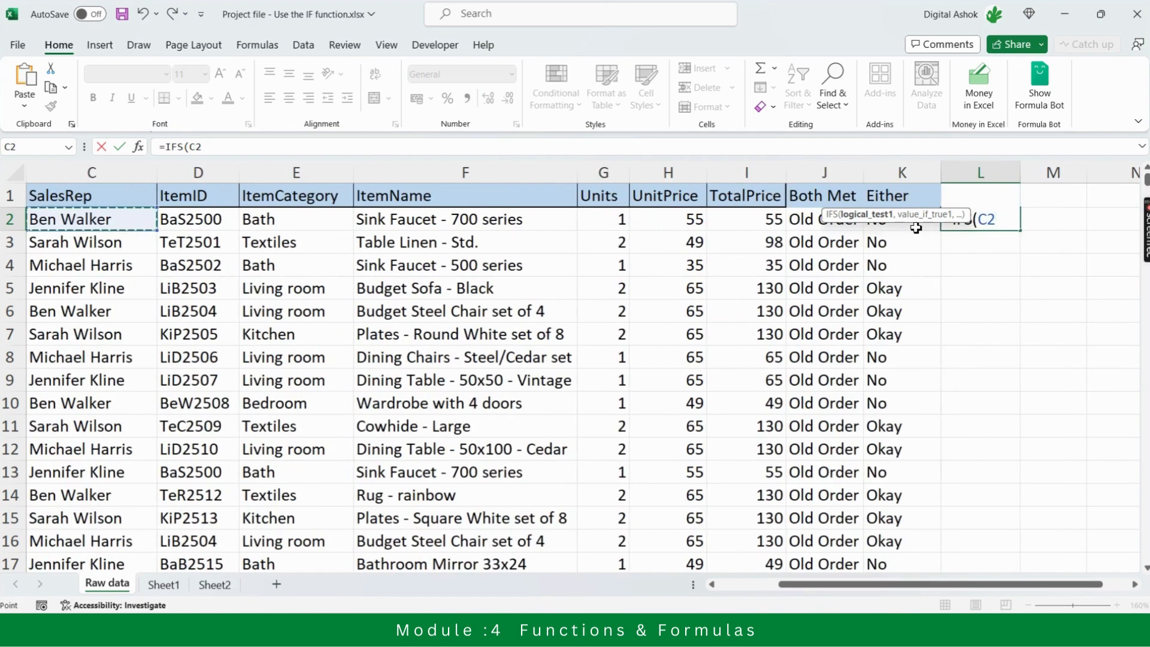
pyautogui.press('Left')
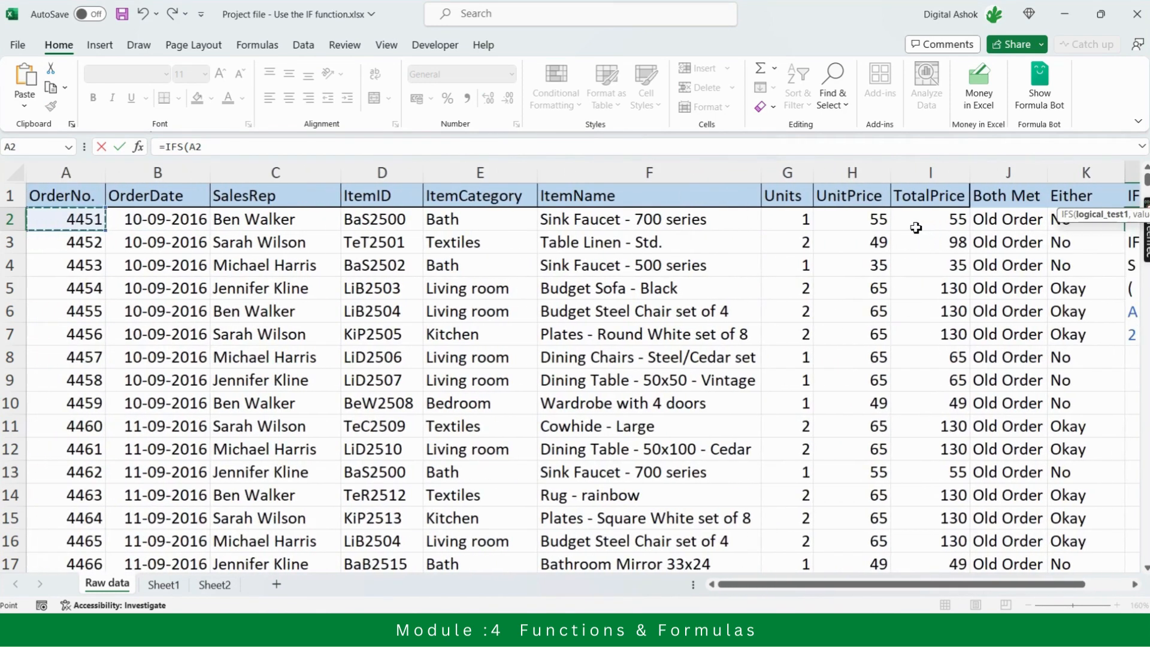
pyautogui.write('>=')
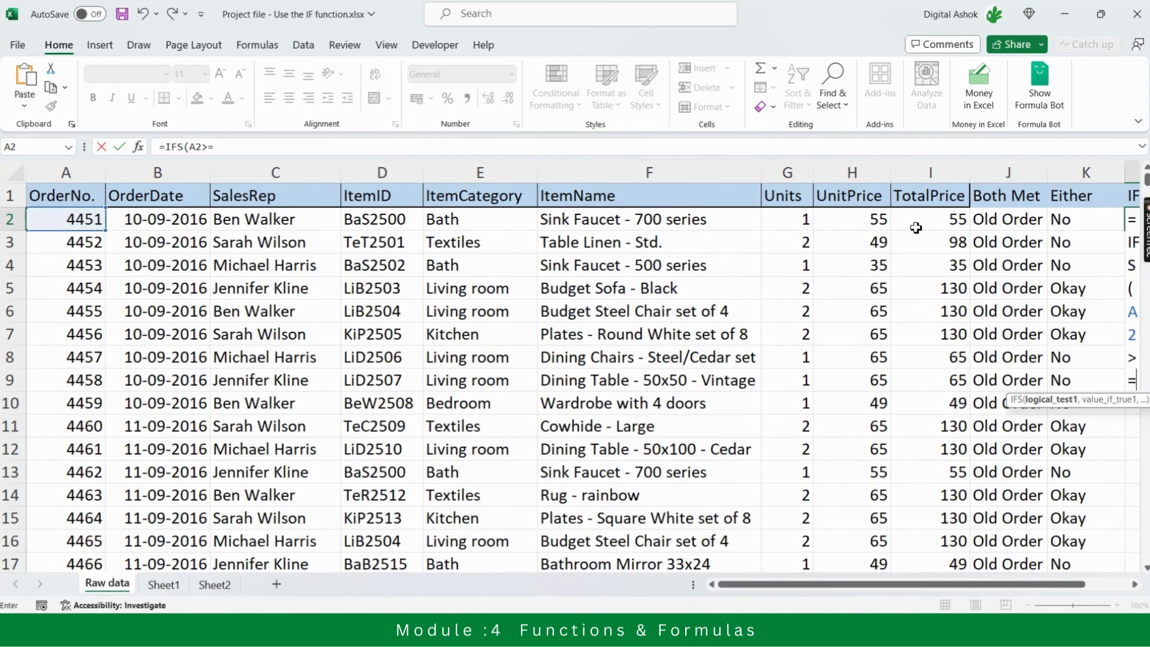
pyautogui.write('4480')
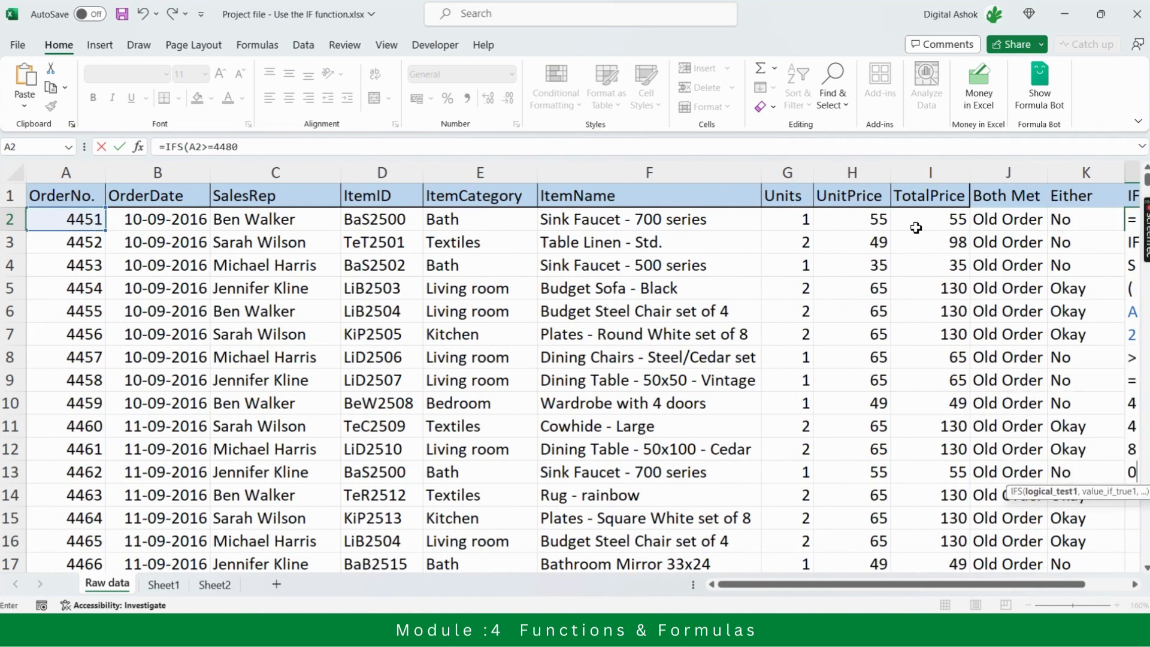
pyautogui.write(',')
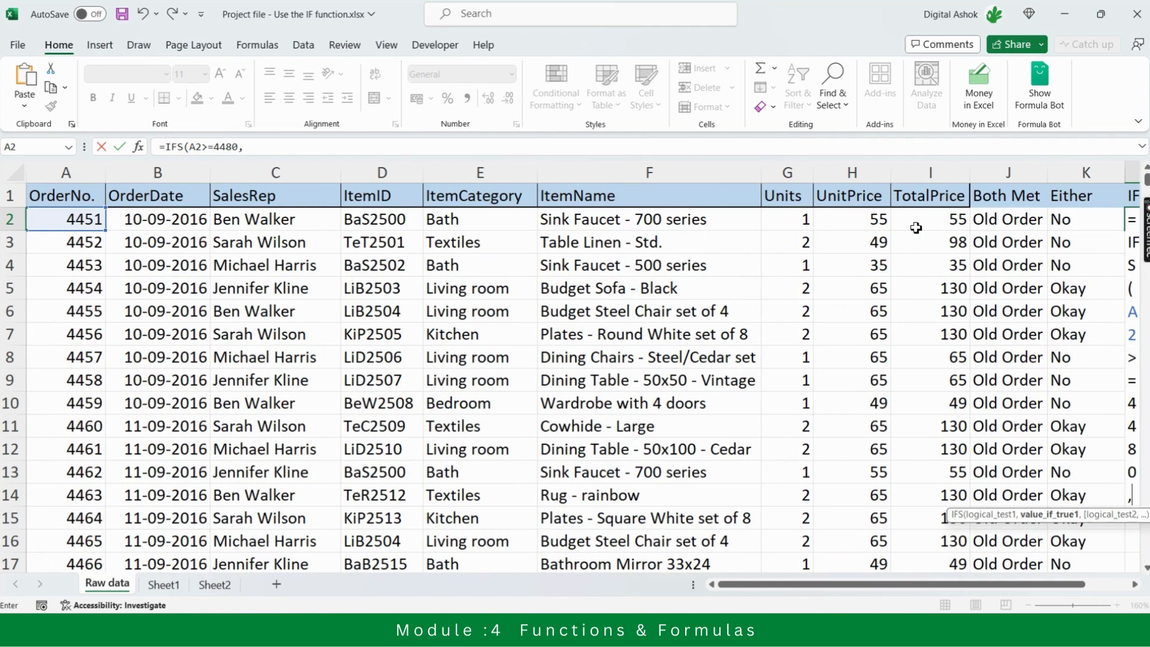
# Set "Okay" as the value the IFS formula returns when its first test is true
pyautogui.click(261, 151)
pyautogui.write('"')
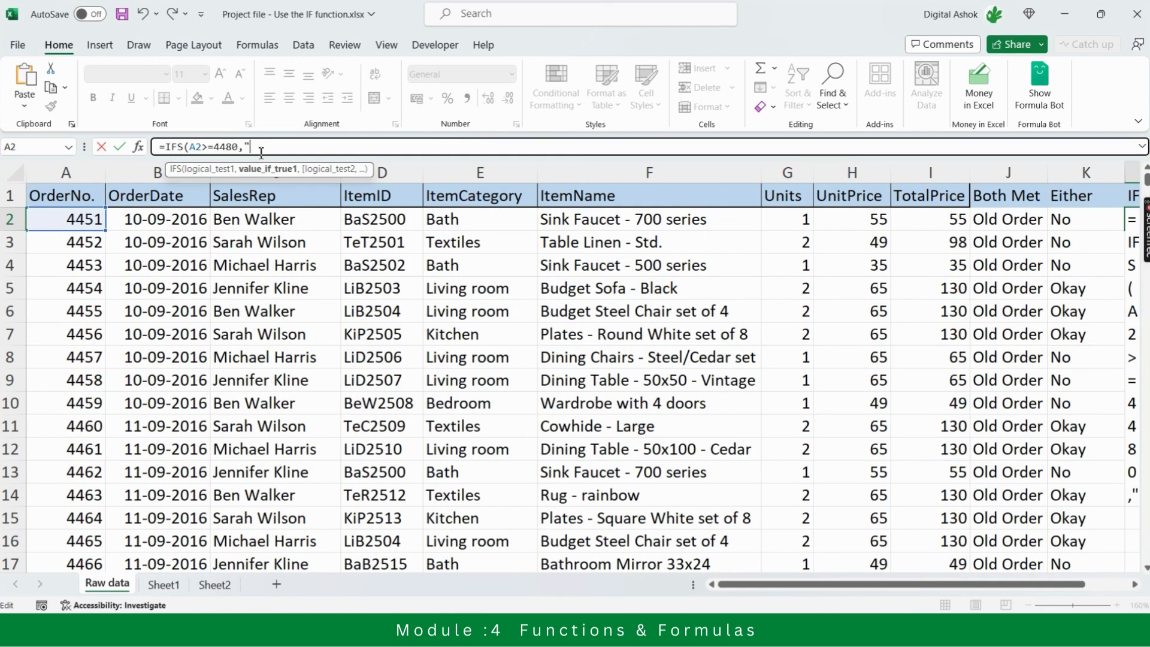
pyautogui.write('Okay"')
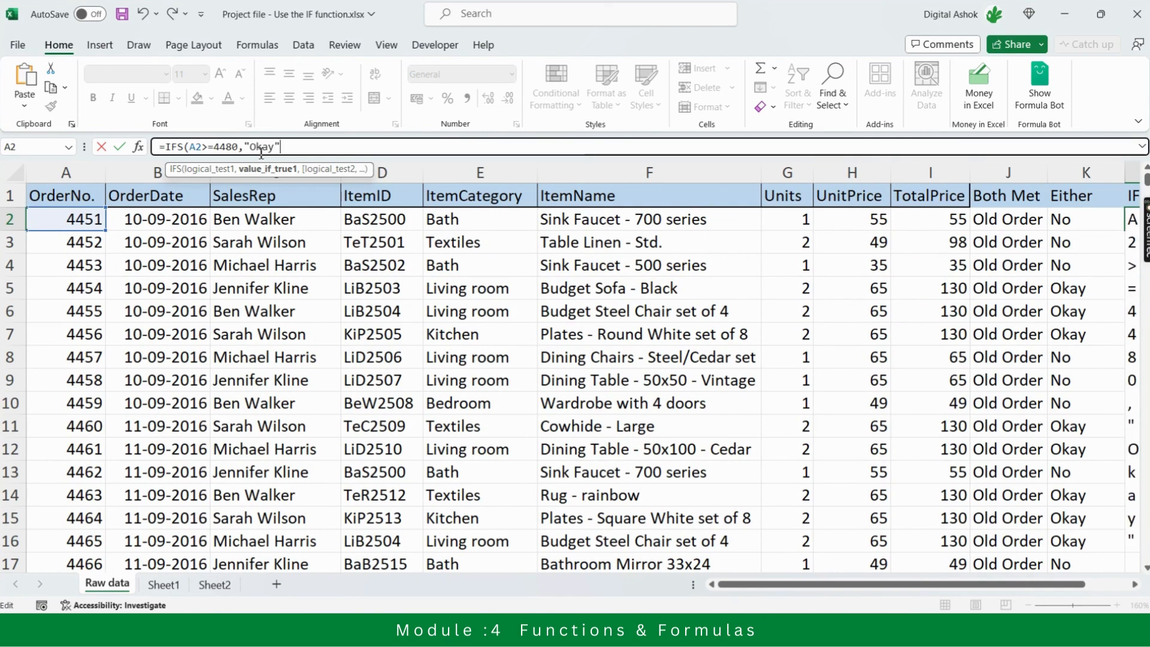
pyautogui.write(',')
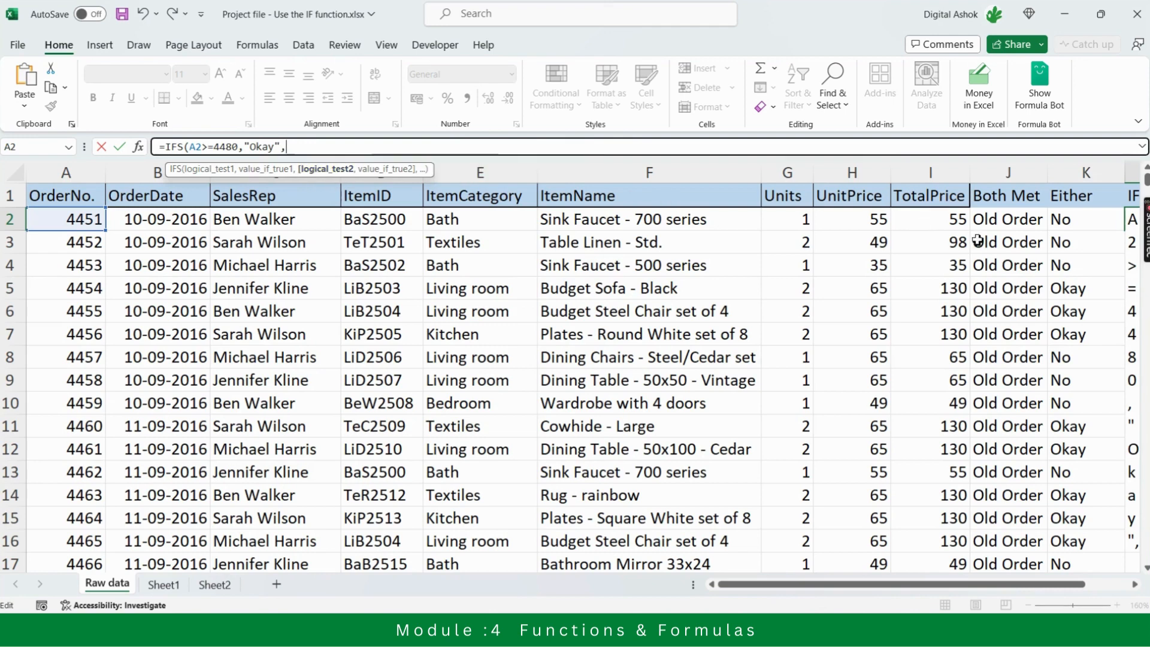
# Add I2>=110 as the second logical test of the IFS formula in L2, returning "Okay" when true
pyautogui.click(924, 220)
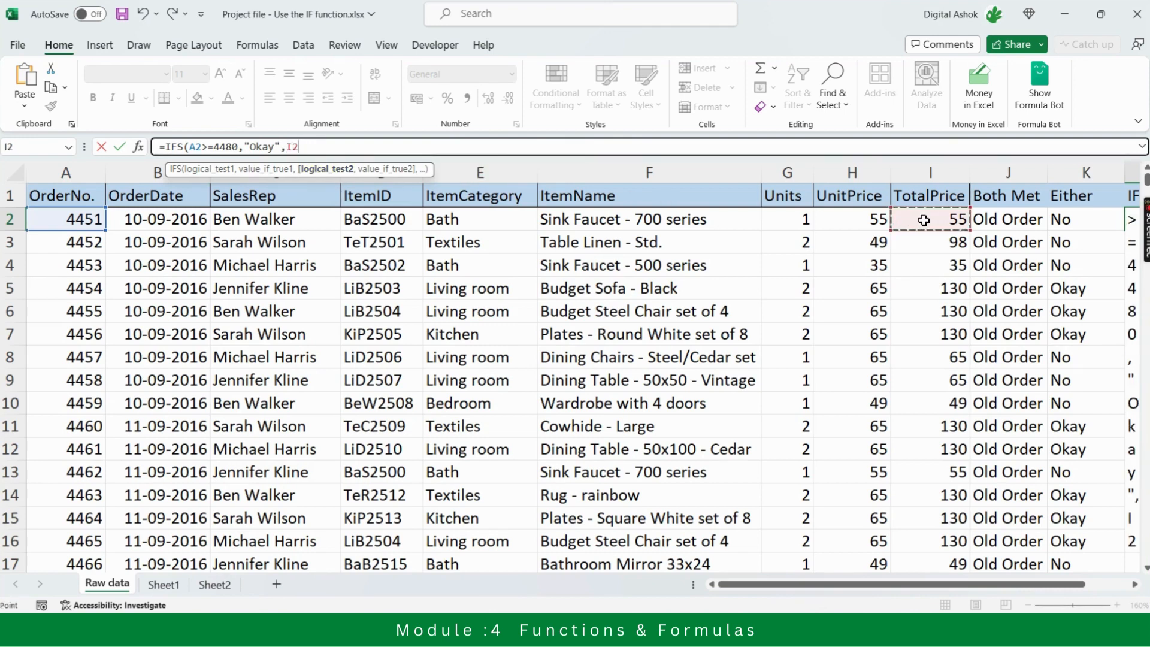
pyautogui.write('>')
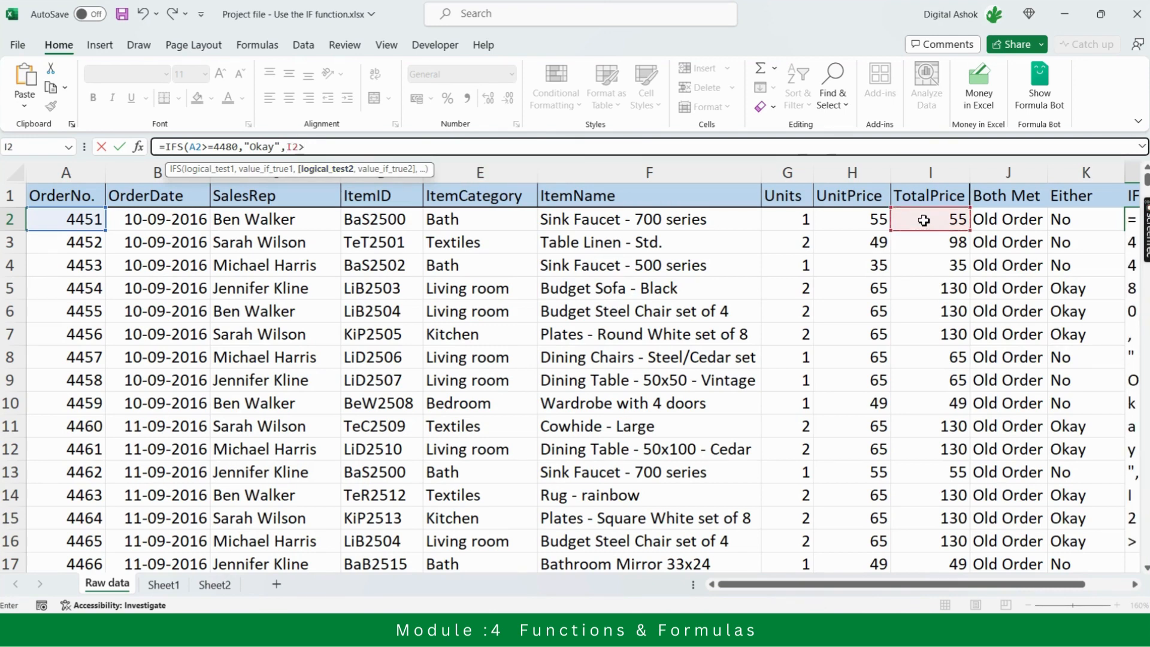
pyautogui.write('=')
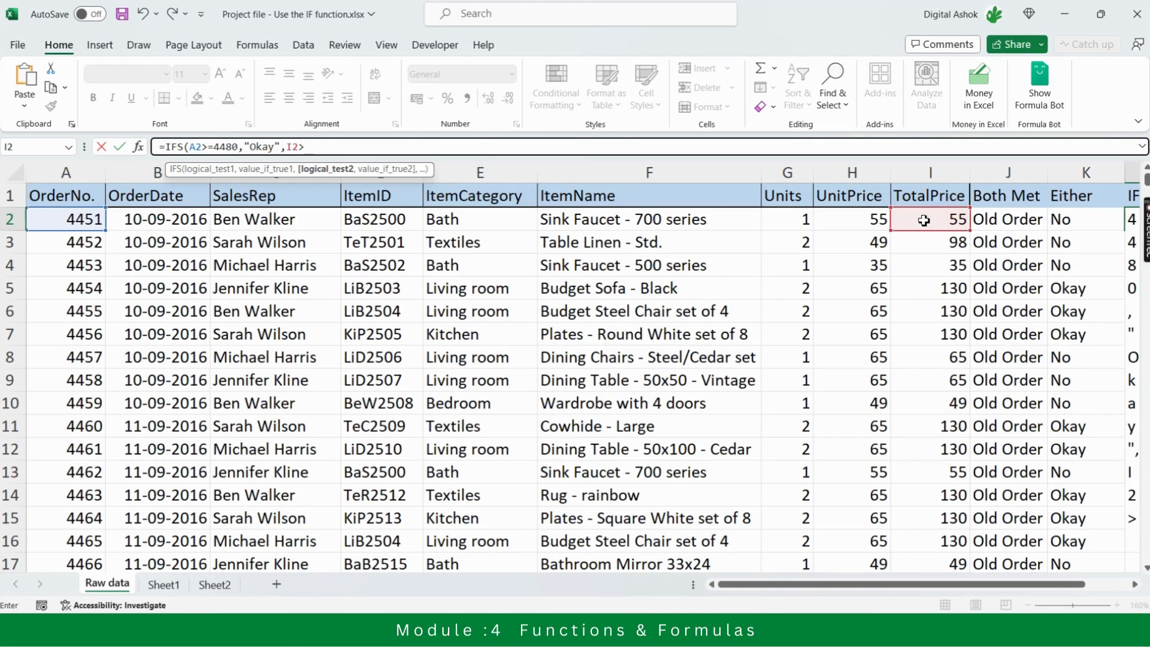
pyautogui.write('110,')
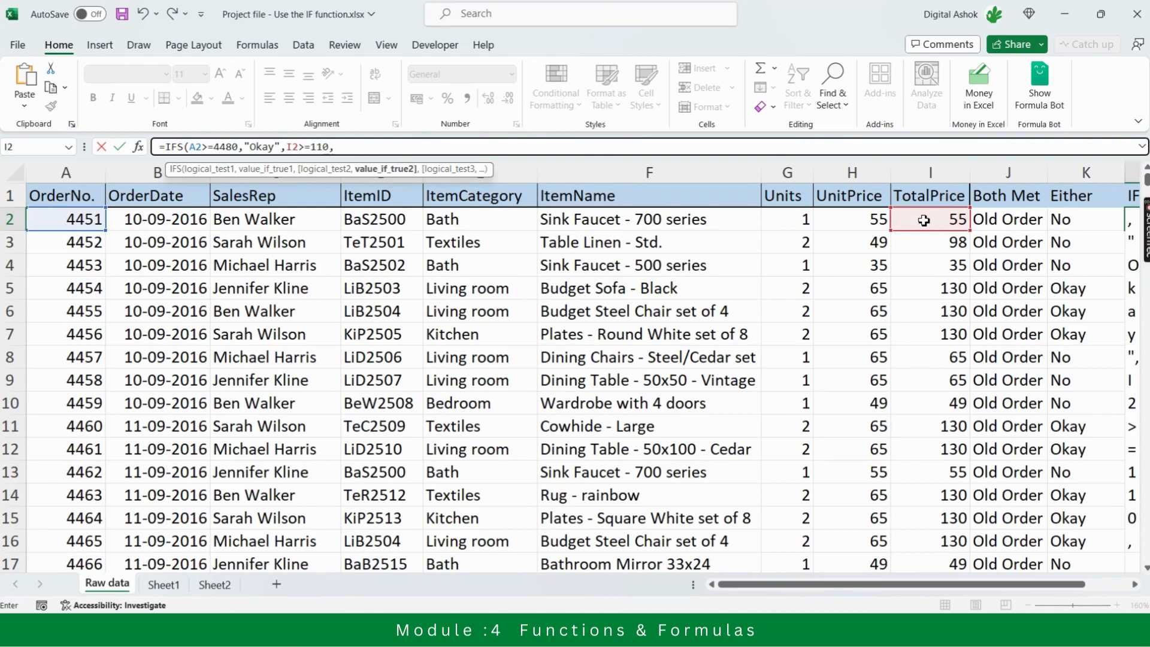
pyautogui.write('"Okay"')
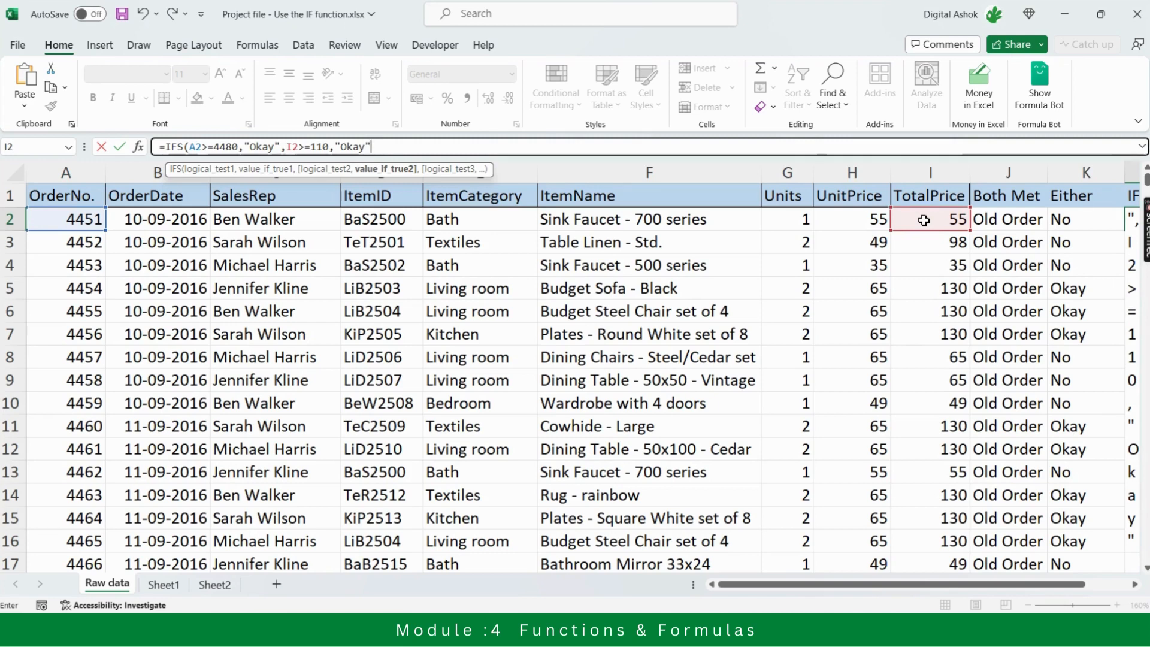
# Complete the L2 IFS formula with a fallback test of 1 returning "No", and fill it down column L
pyautogui.write(',')
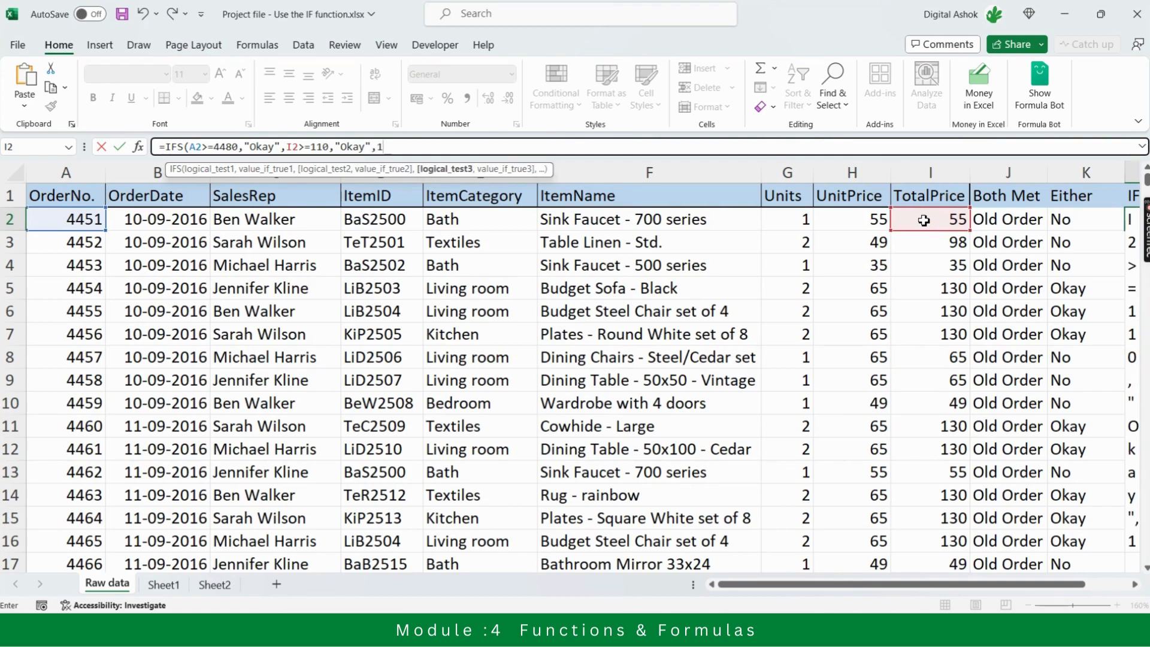
pyautogui.write('1,')
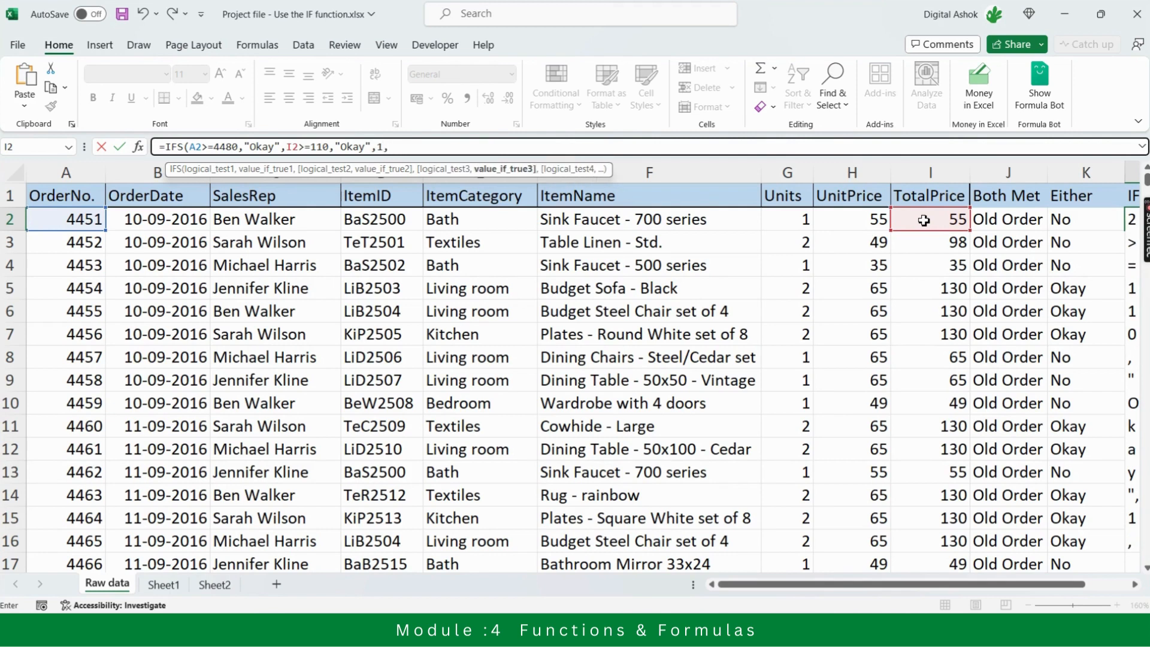
pyautogui.write('"No')
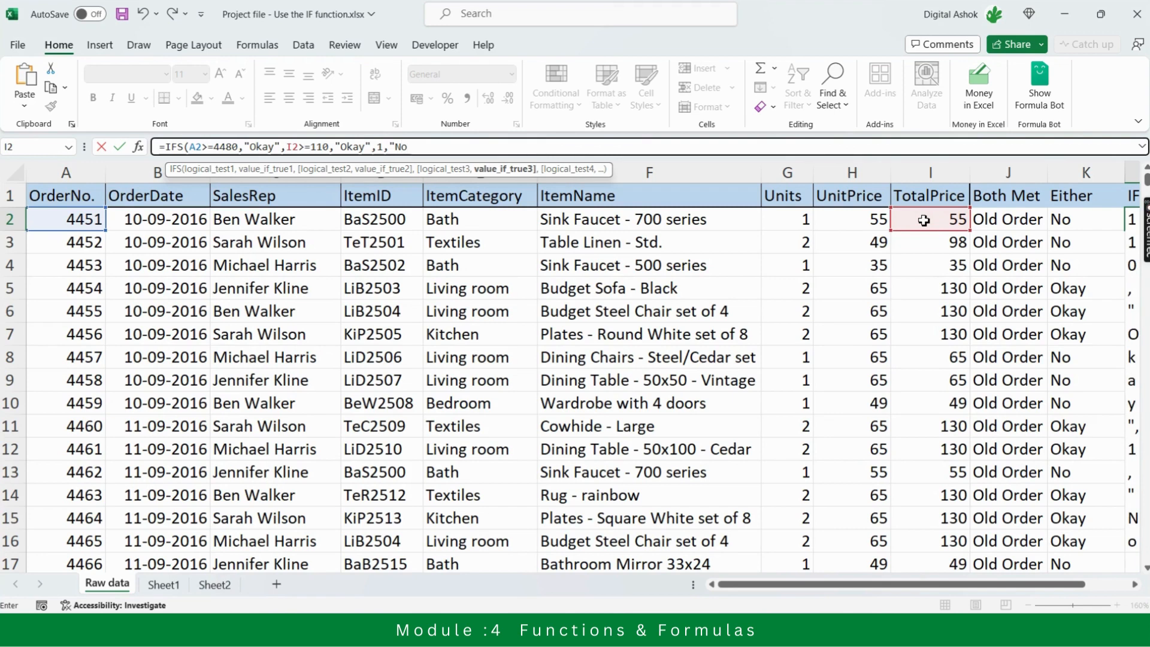
pyautogui.write('"')
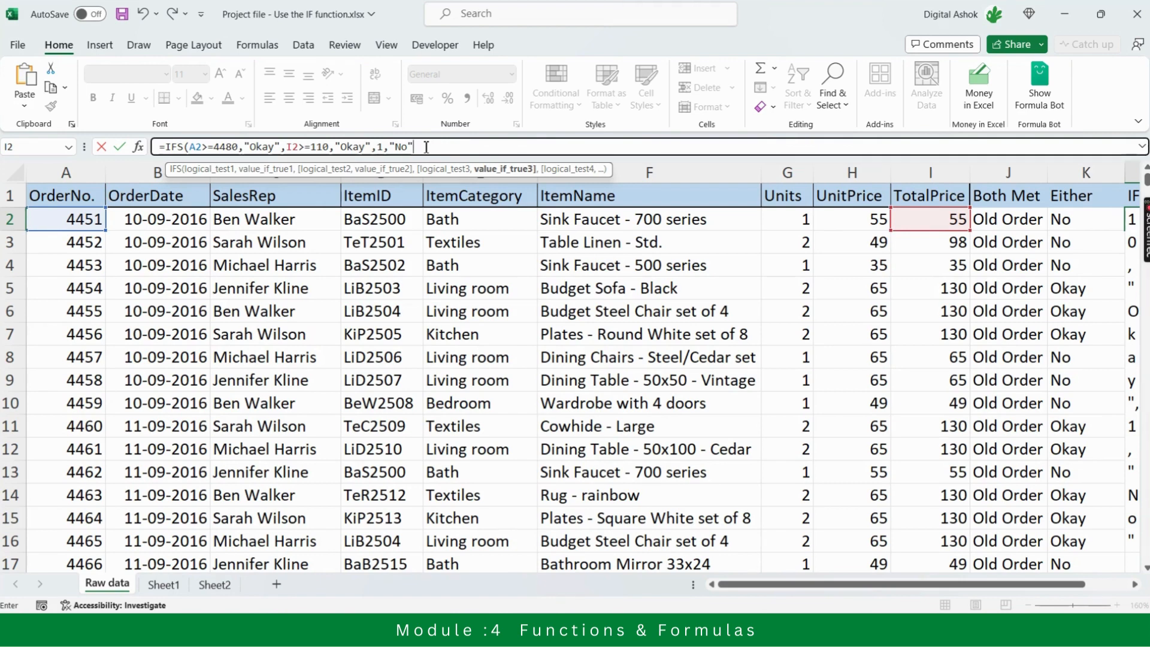
pyautogui.write(')')
pyautogui.press('Return')
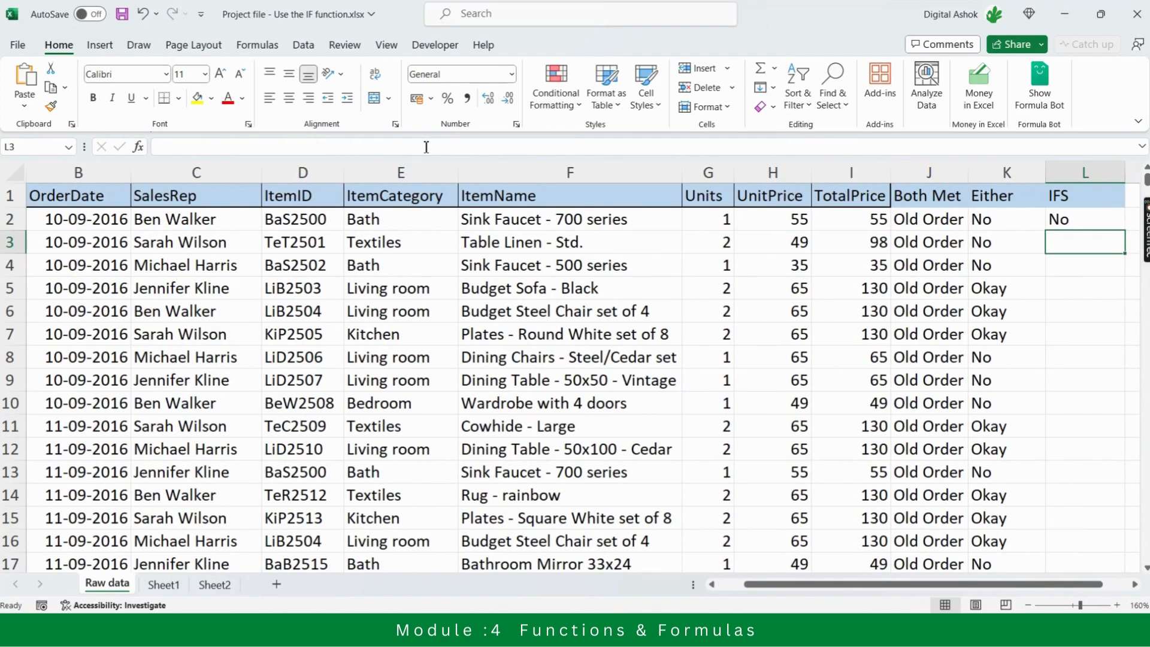
pyautogui.press('Up')
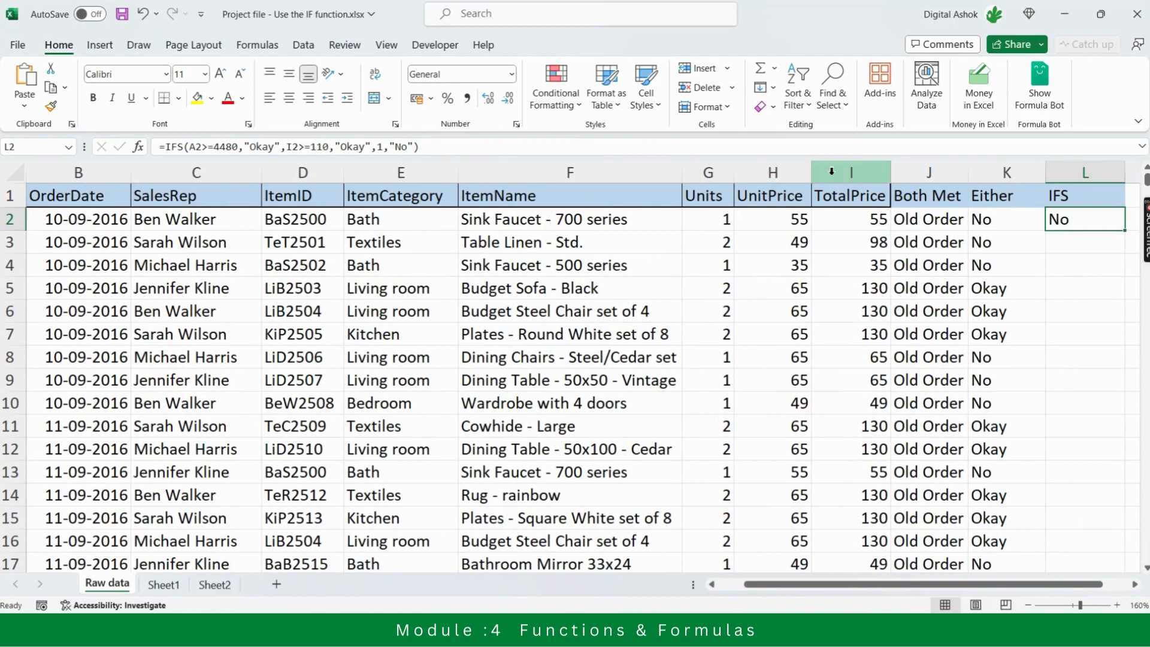
pyautogui.doubleClick(1124, 232)
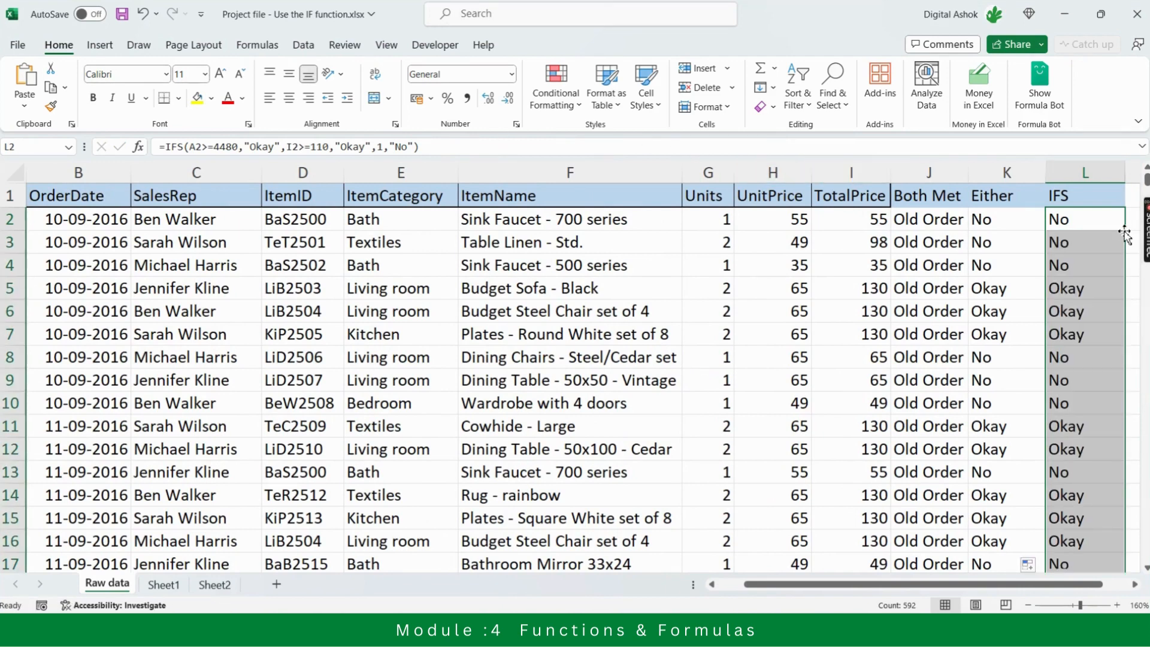
# Compare the IFS results and formulas in column L with the nested IF ones in the Either column, row by row
pyautogui.click(996, 225)
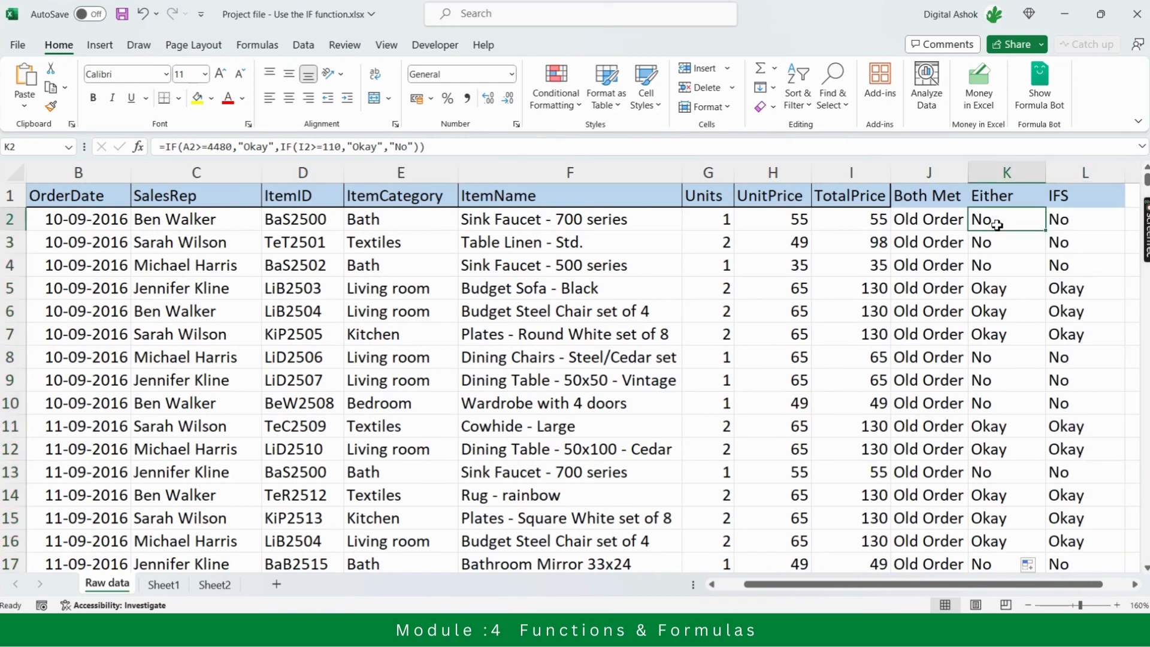
pyautogui.press('Left')
pyautogui.press('Right')
pyautogui.press('Right')
pyautogui.press('Right')
pyautogui.press('Right')
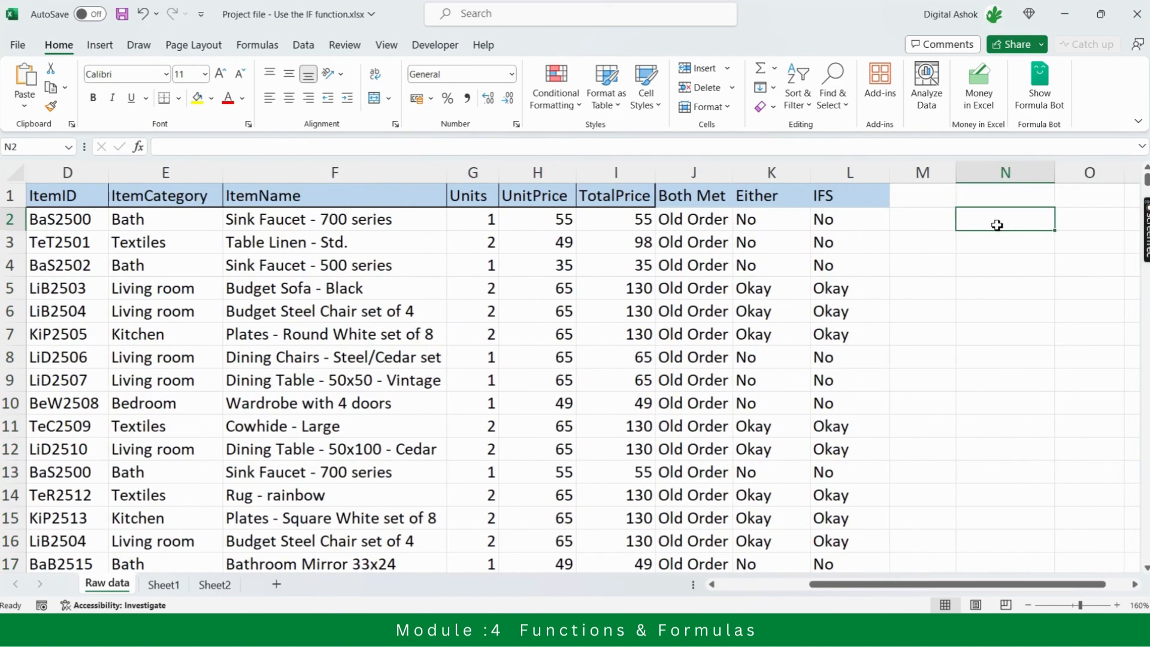
pyautogui.press('Left')
pyautogui.press('Left')
pyautogui.press('Left')
pyautogui.press('Left')
pyautogui.press('Right')
pyautogui.press('Up')
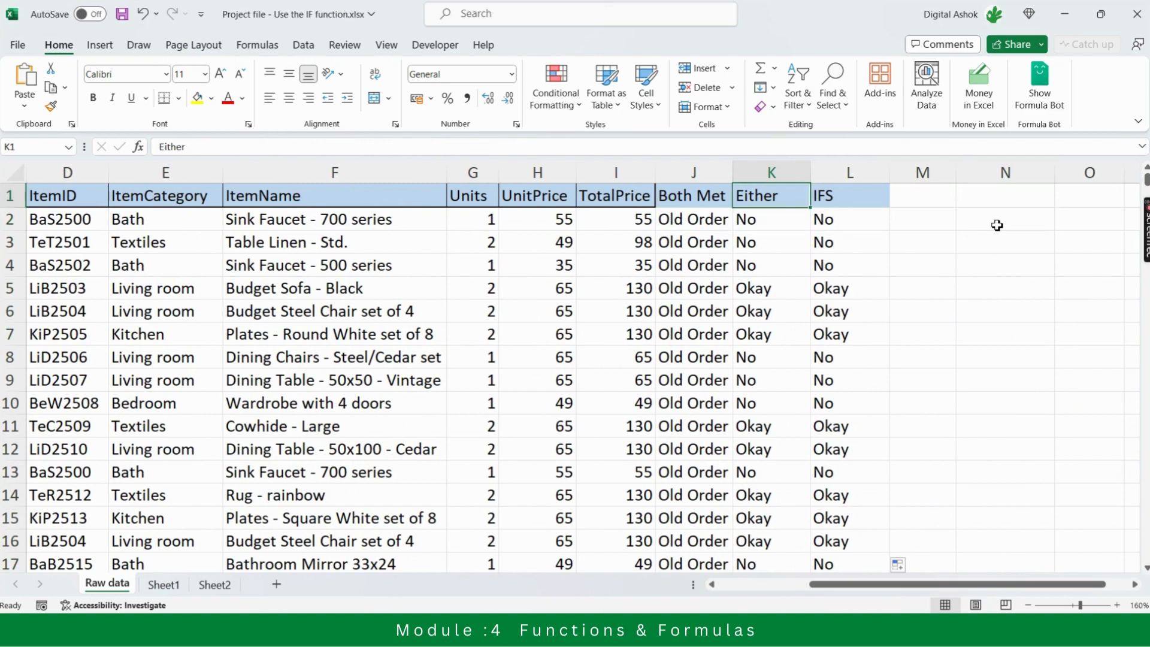
pyautogui.press('Down')
pyautogui.press('Up')
pyautogui.press('Down')
pyautogui.press('Right')
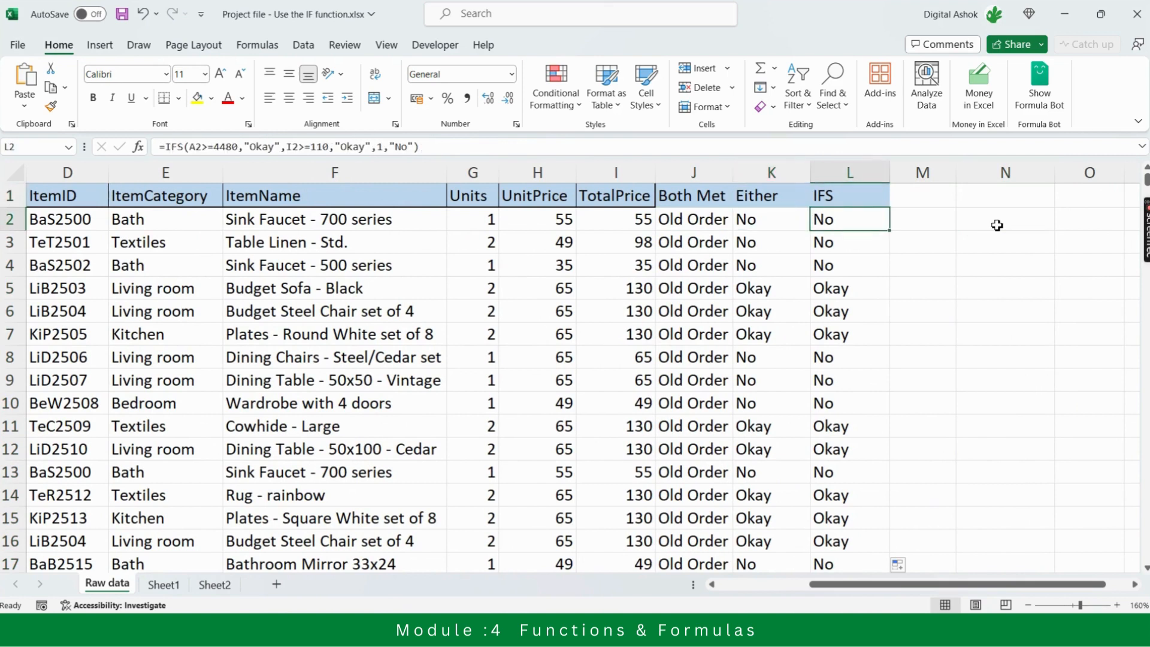
pyautogui.press('Down')
pyautogui.press('Down')
pyautogui.press('Down')
pyautogui.press('Down')
pyautogui.press('Down')
pyautogui.press('Down')
pyautogui.press('Down')
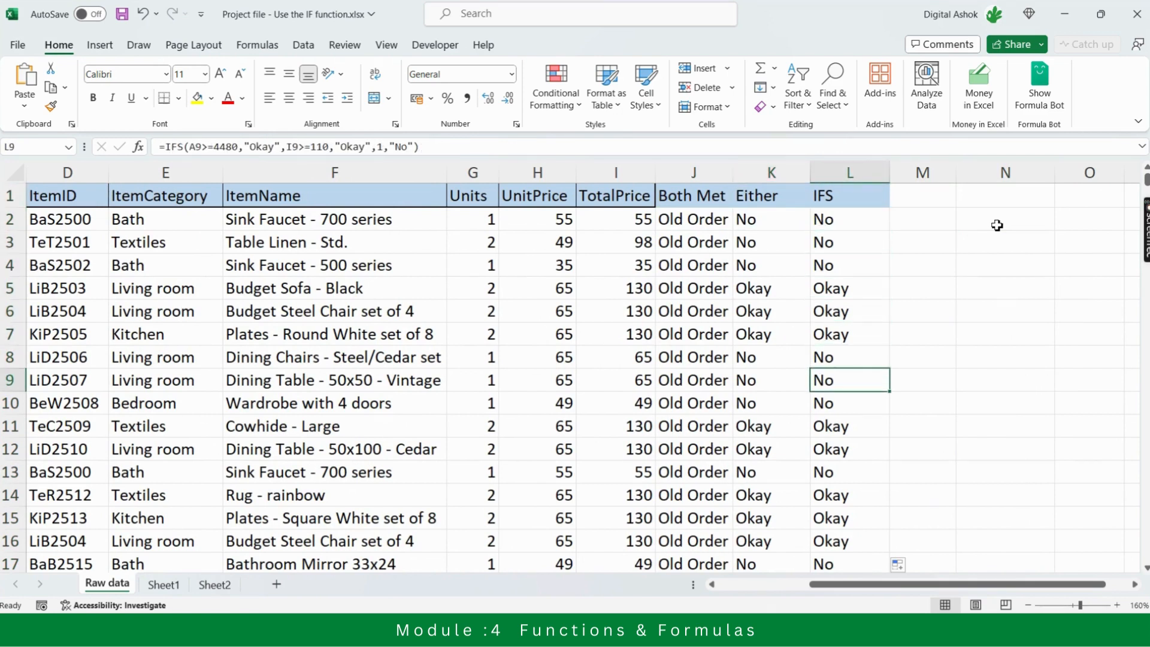
pyautogui.press('Up')
pyautogui.press('Up')
pyautogui.press('Up')
pyautogui.press('Up')
pyautogui.press('Up')
pyautogui.press('Up')
pyautogui.press('Left')
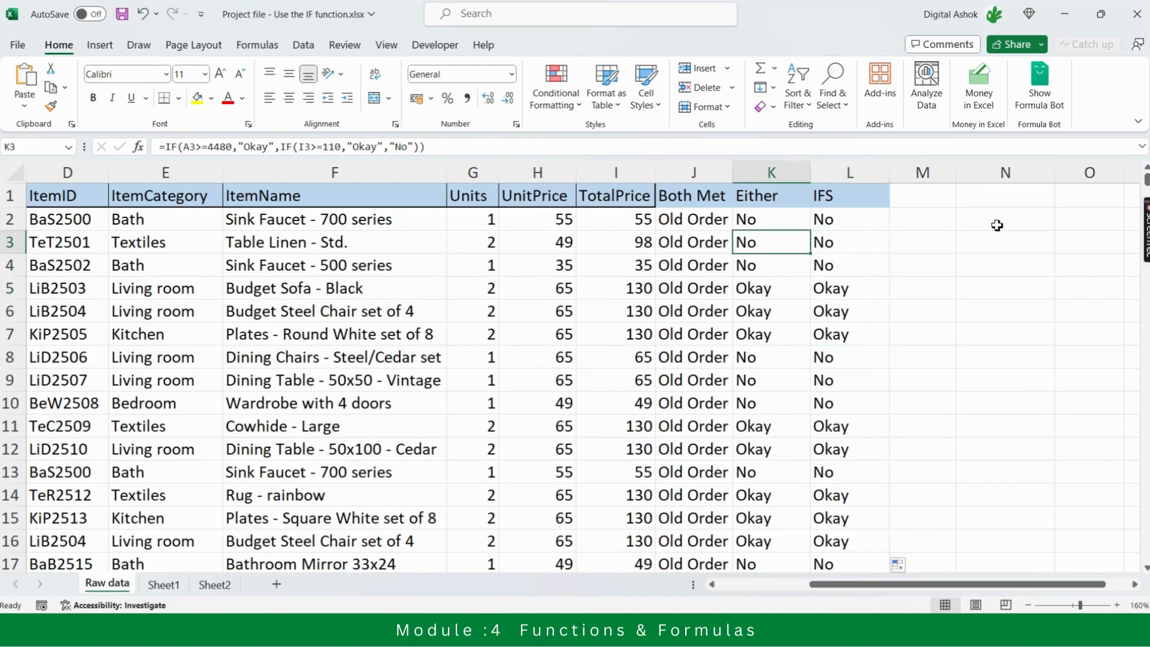
pyautogui.press('Right')
pyautogui.press('Down')
pyautogui.press('Down')
pyautogui.press('Down')
pyautogui.press('Left')
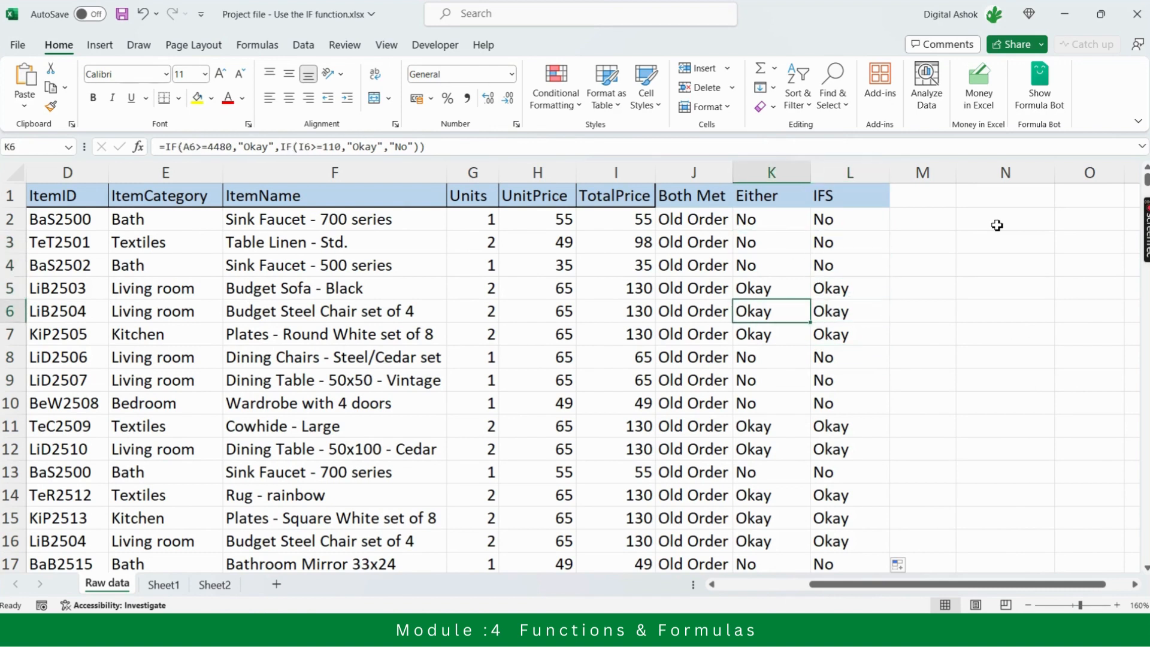
pyautogui.press('Right')
pyautogui.press('Up')
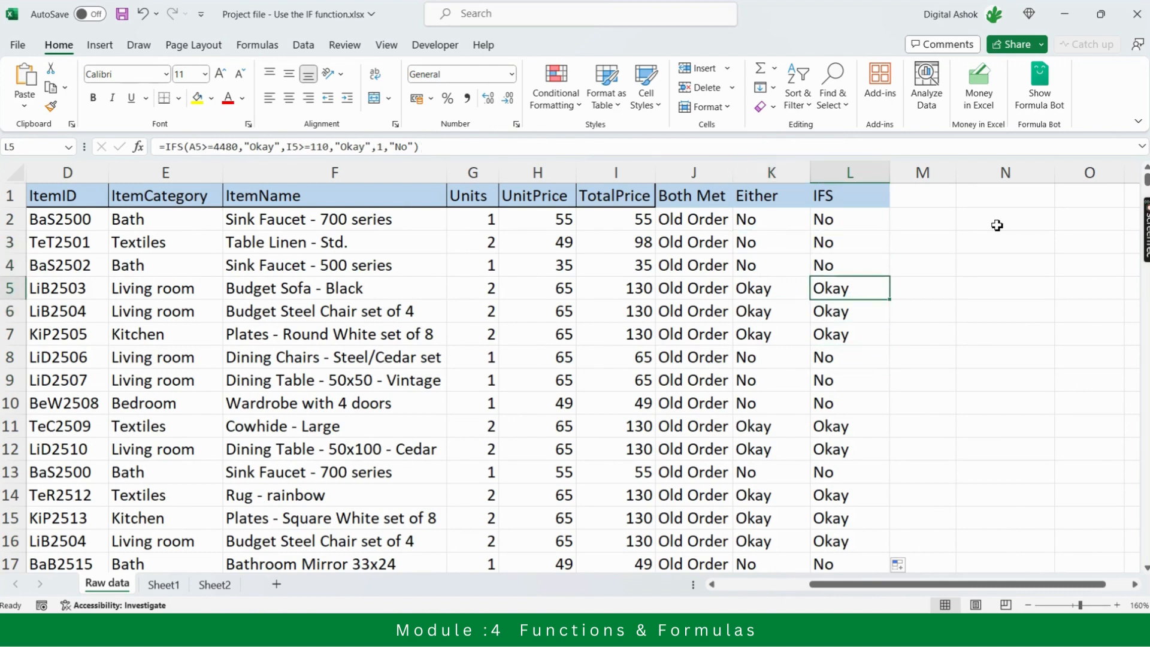
pyautogui.press('Up')
pyautogui.press('Down')
pyautogui.press('Down')
pyautogui.press('Down')
pyautogui.press('Down')
pyautogui.press('Down')
pyautogui.press('Down')
pyautogui.press('Down')
pyautogui.press('Down')
pyautogui.press('Down')
pyautogui.press('Down')
pyautogui.press('Down')
pyautogui.press('Down')
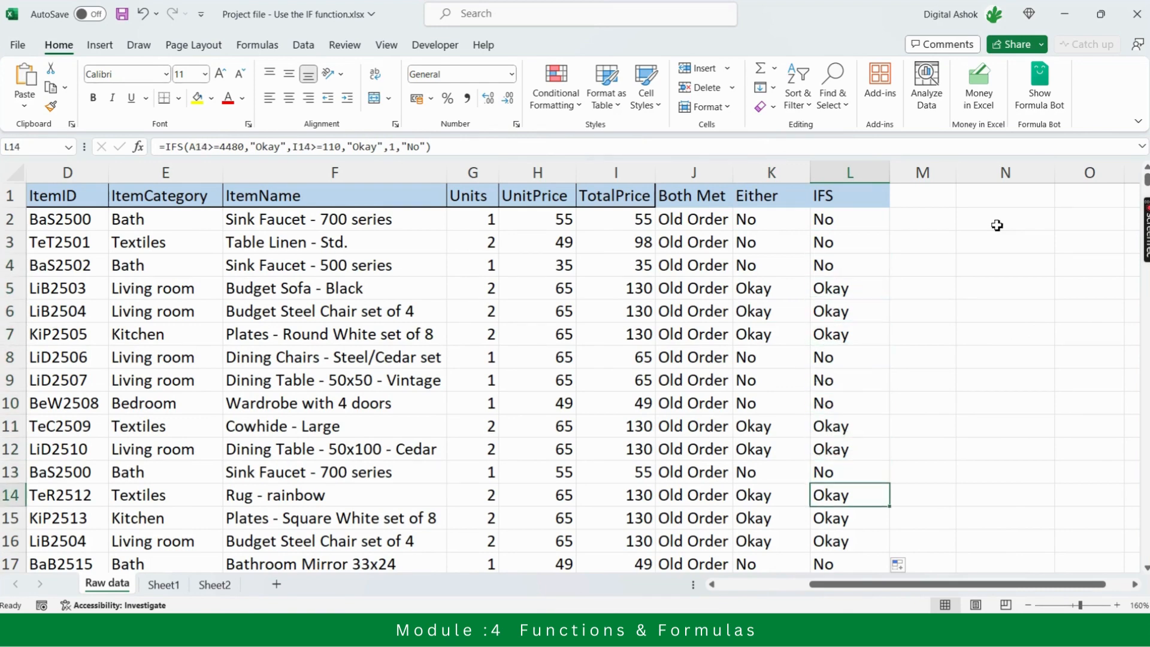
pyautogui.press('Down')
pyautogui.press('Up')
pyautogui.press('Up')
pyautogui.press('Up')
pyautogui.press('Up')
pyautogui.press('Up')
pyautogui.press('Up')
pyautogui.press('Up')
pyautogui.press('Up')
pyautogui.press('Up')
pyautogui.press('Up')
pyautogui.press('Up')
pyautogui.press('Up')
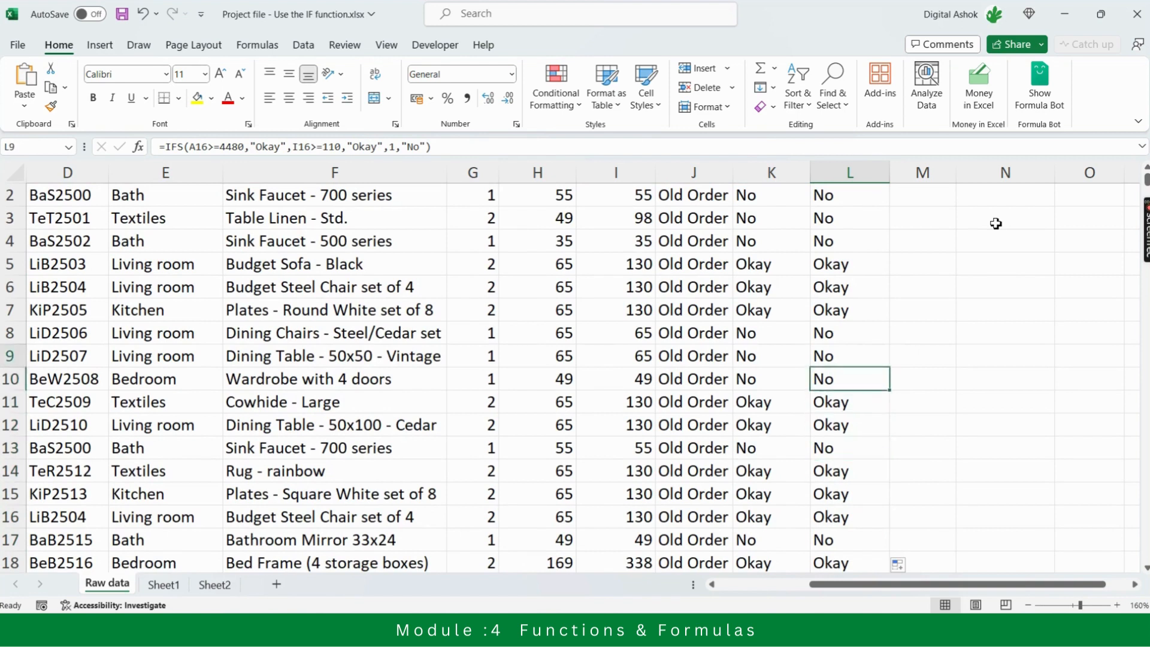
pyautogui.press('Up')
pyautogui.press('Up')
pyautogui.press('Up')
# Enter the column header "IF + AND" in M1
pyautogui.press('Up')
pyautogui.press('Down')
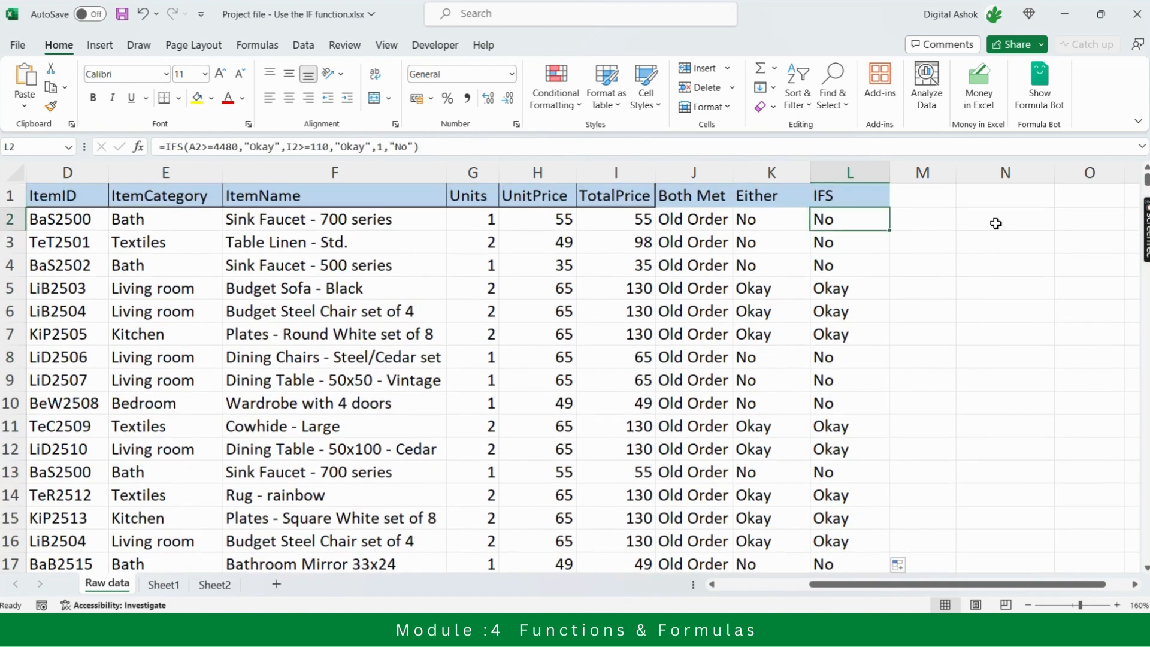
pyautogui.press('Down')
pyautogui.press('Up')
pyautogui.press('Up')
pyautogui.press('Right')
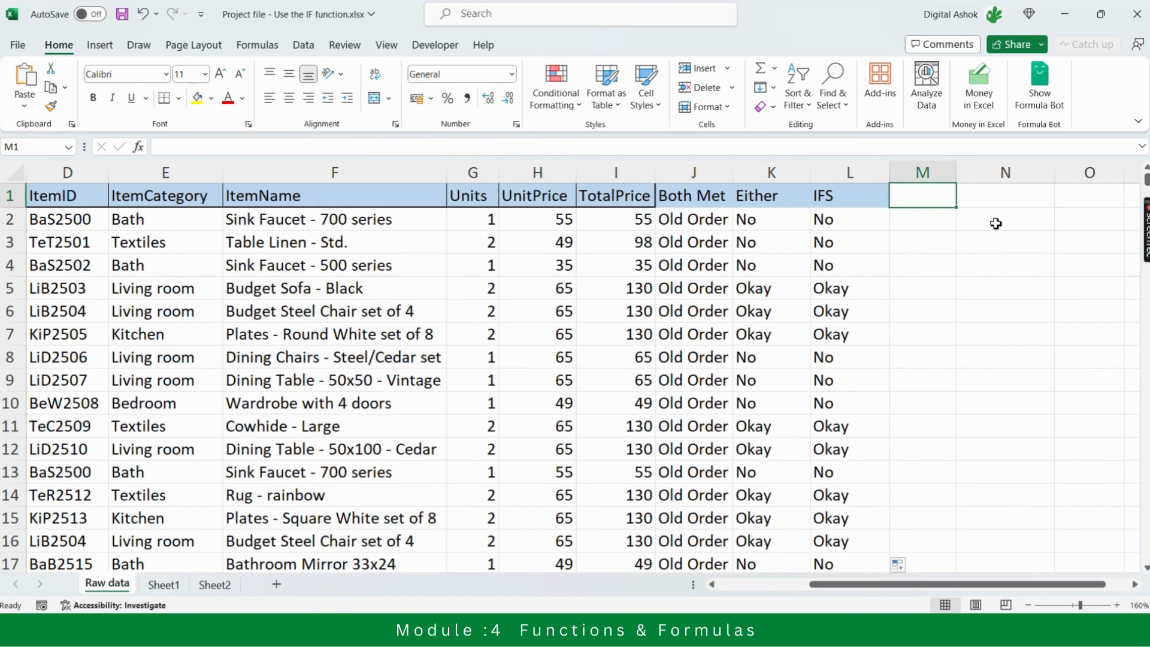
pyautogui.write('IF')
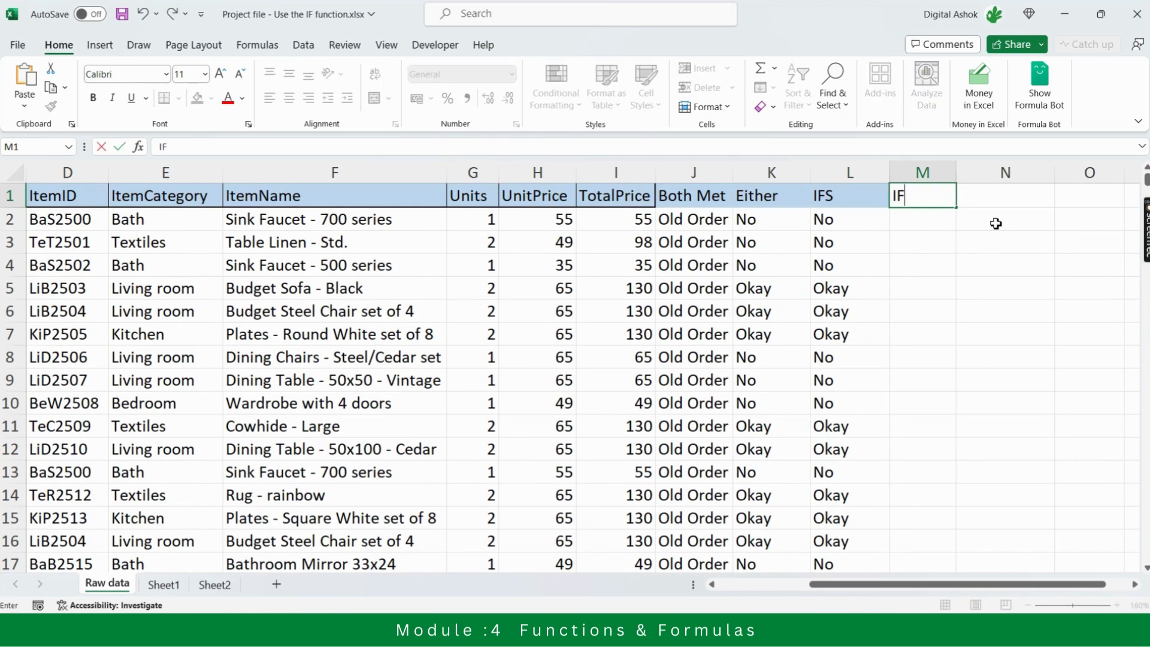
pyautogui.write(' + AND')
pyautogui.press('Return')
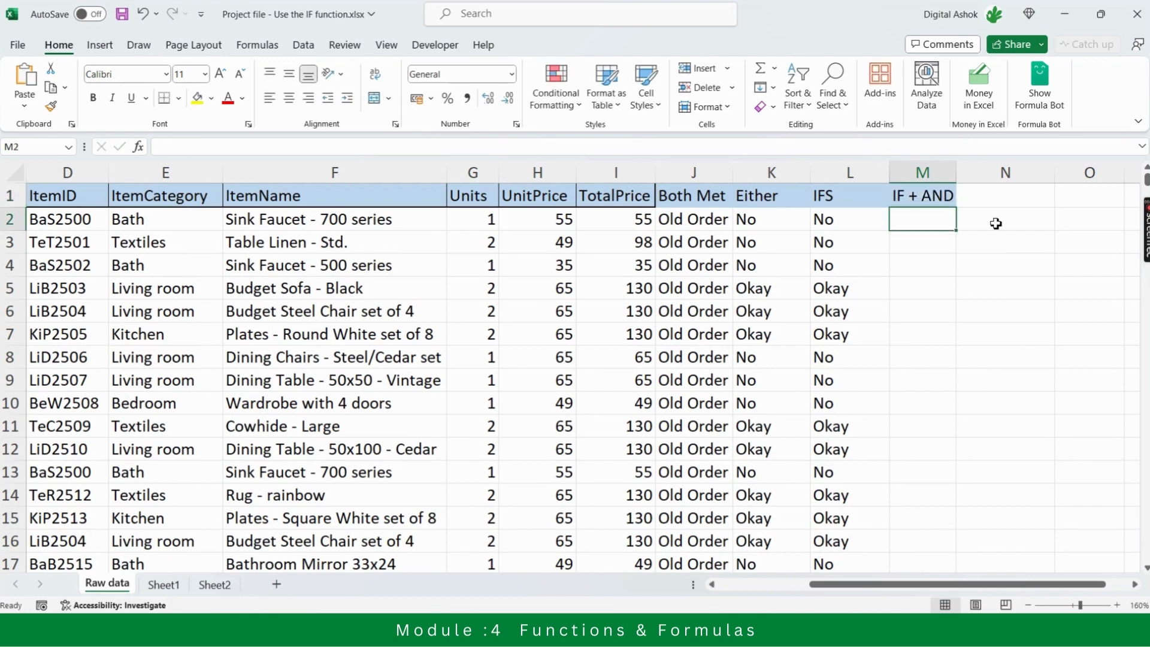
# Review the Both Met, Either and IFS headers in row 1 against the IF + AND header
pyautogui.press('Up')
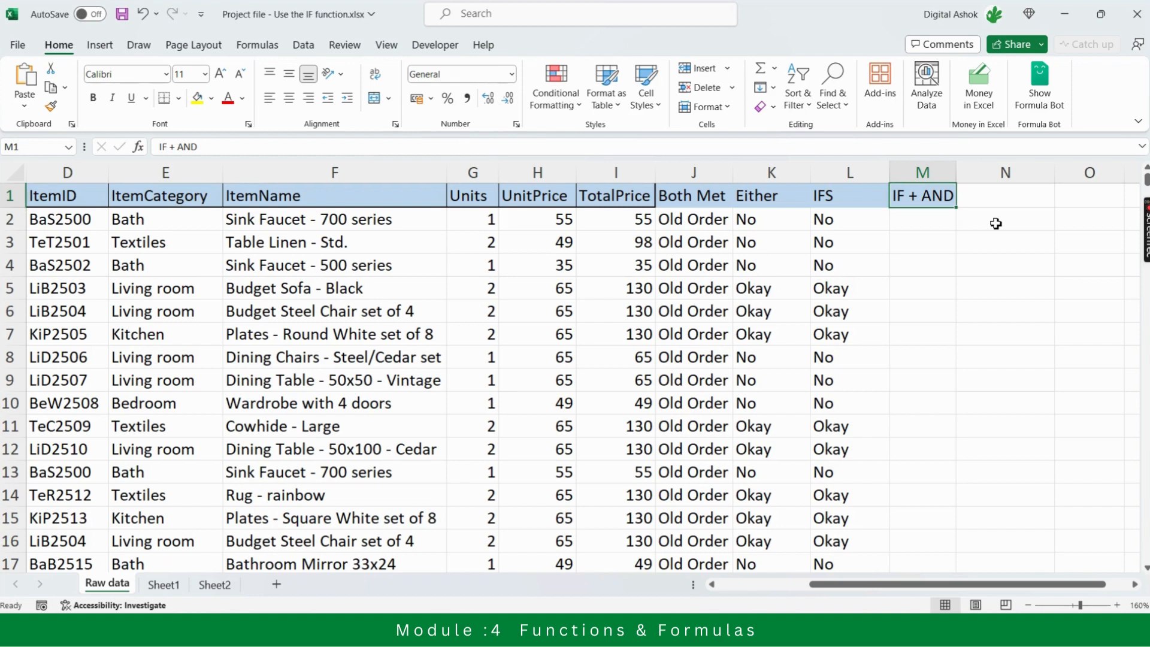
pyautogui.press('Left')
pyautogui.press('Left')
pyautogui.press('Left')
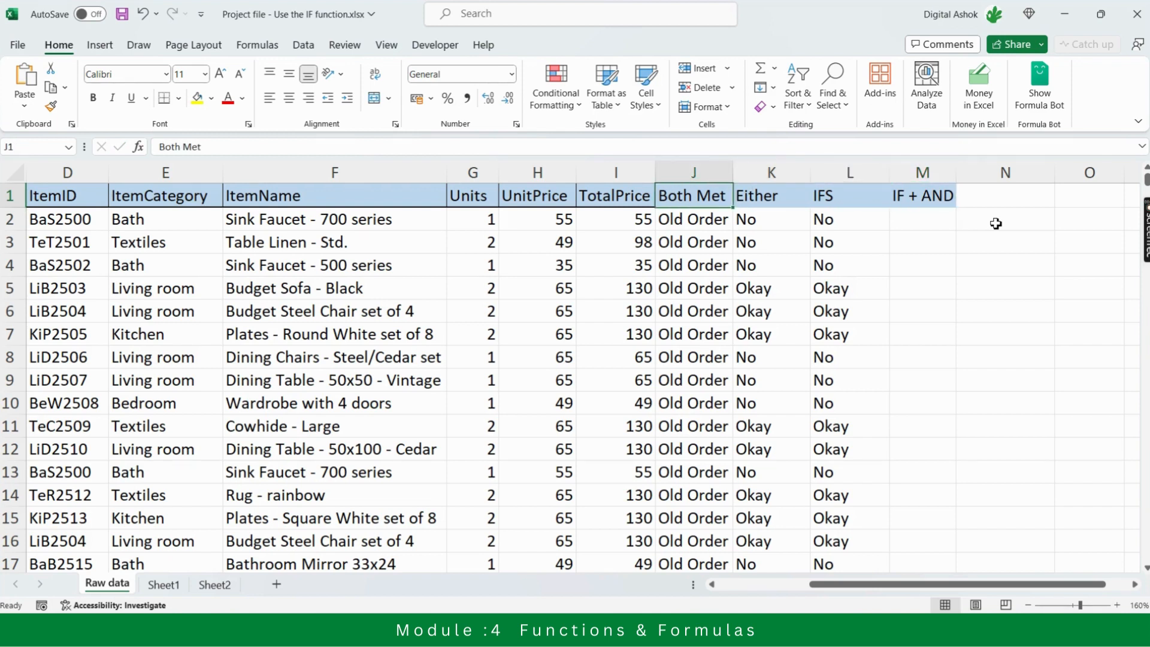
pyautogui.press('Down')
pyautogui.press('Up')
pyautogui.press('Right')
pyautogui.press('Right')
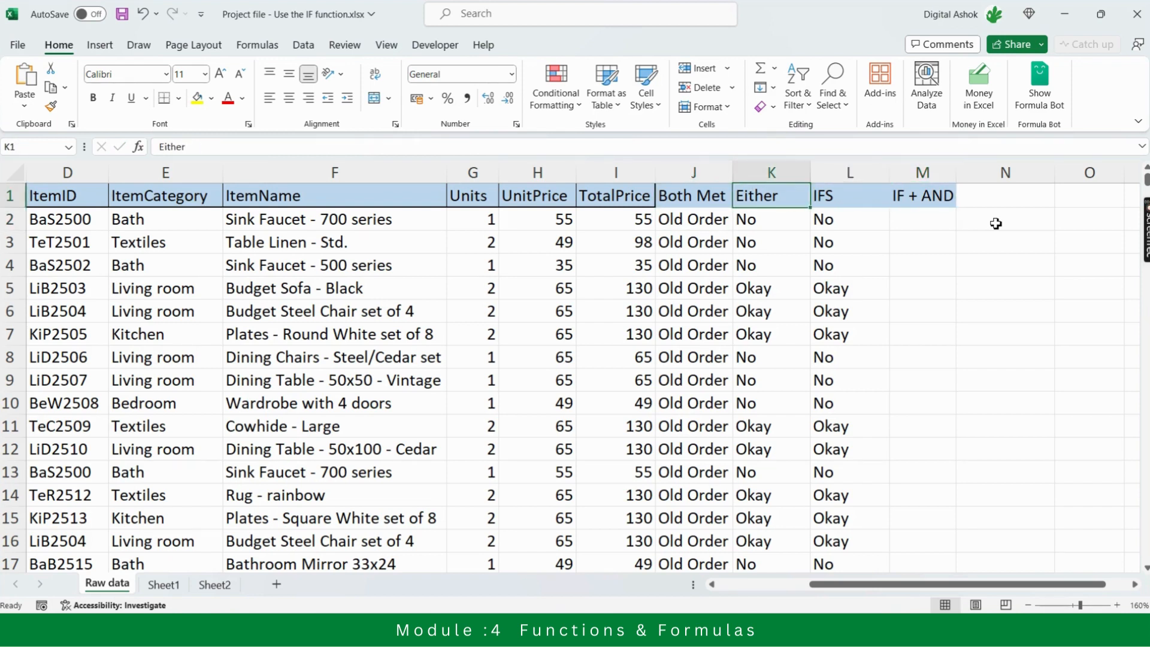
pyautogui.press('Left')
pyautogui.press('Left')
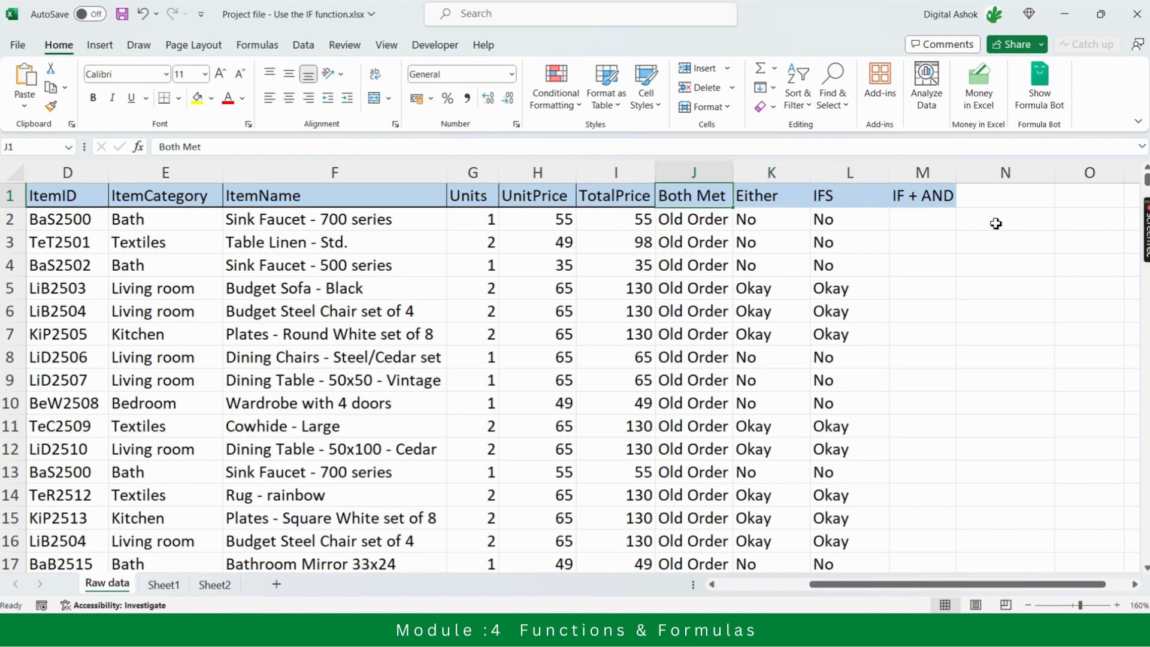
pyautogui.press('Right')
pyautogui.press('Right')
pyautogui.press('Right')
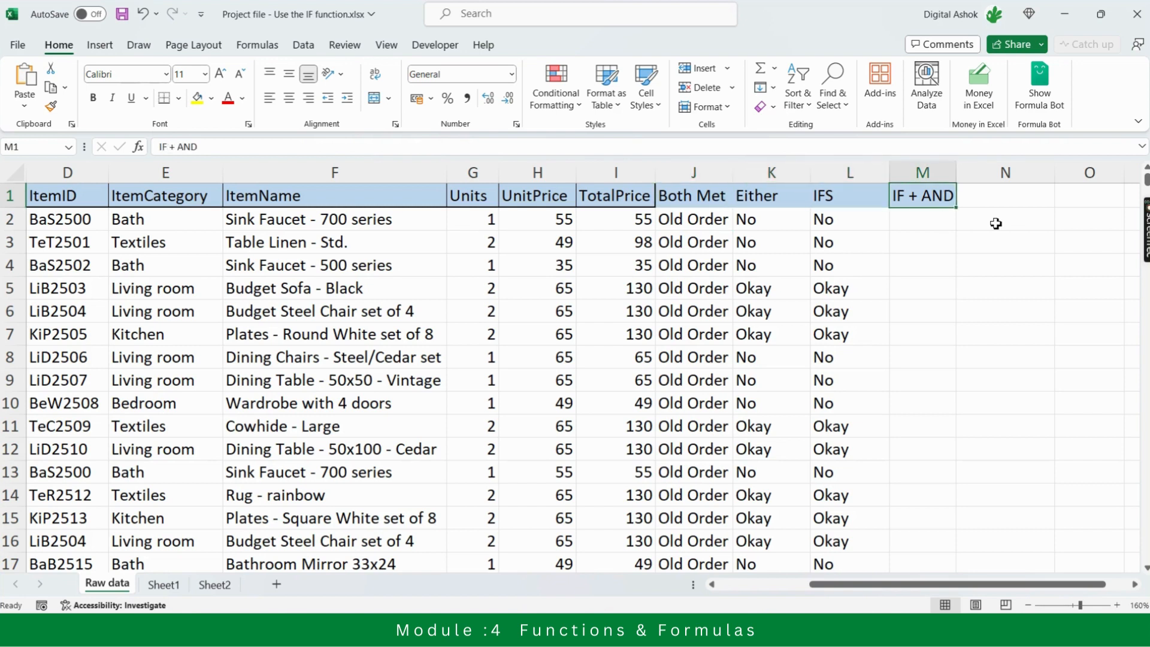
pyautogui.press('Left')
pyautogui.press('Left')
pyautogui.press('Left')
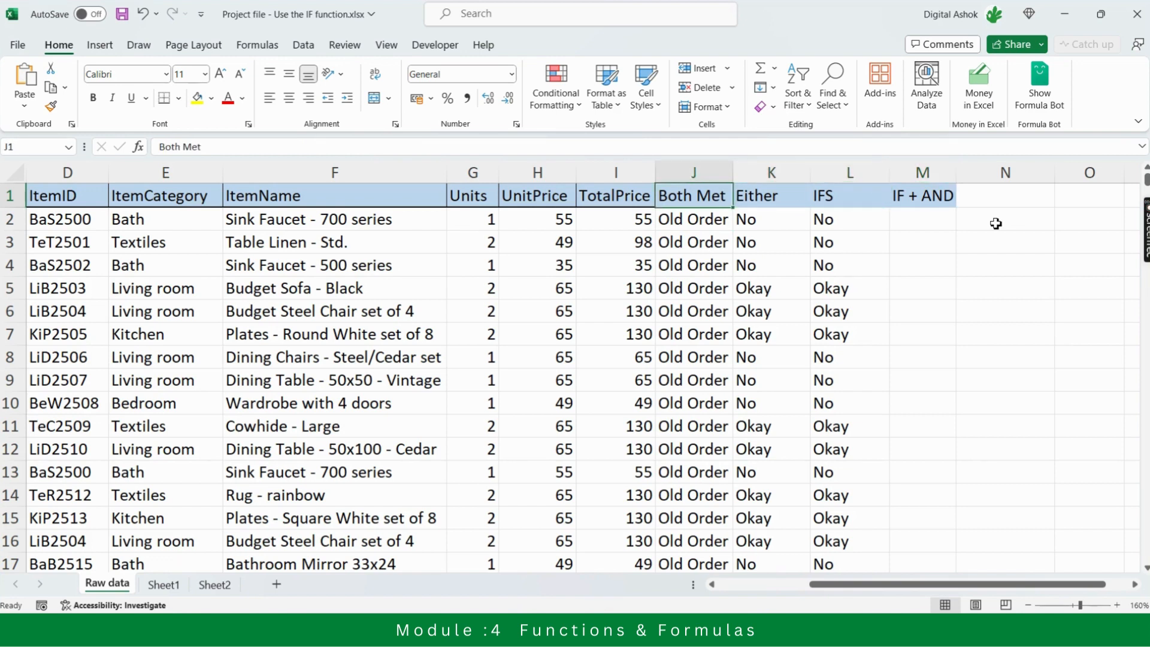
pyautogui.press('Right')
pyautogui.press('Right')
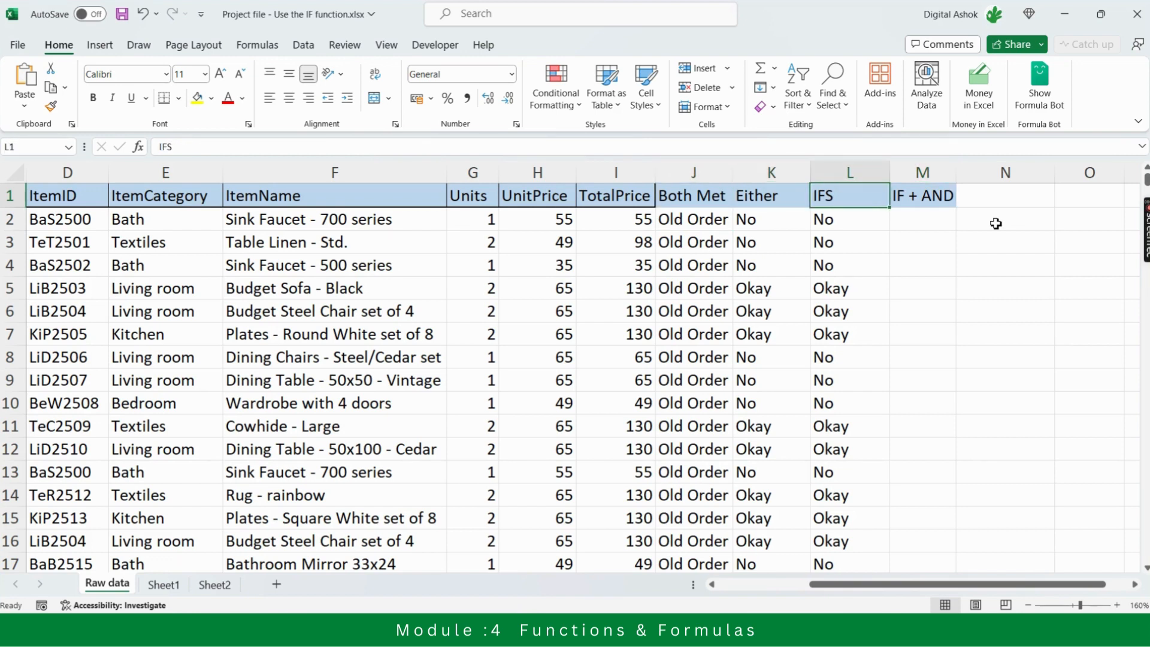
pyautogui.press('Left')
pyautogui.press('Left')
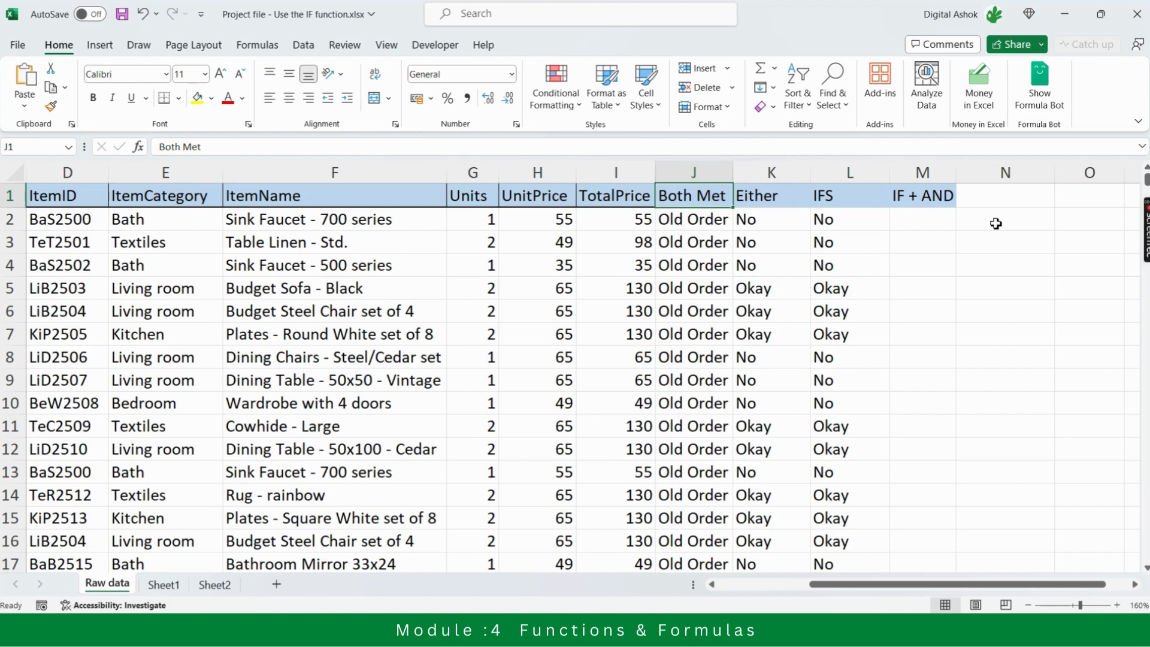
pyautogui.press('Right')
pyautogui.press('Right')
pyautogui.press('Right')
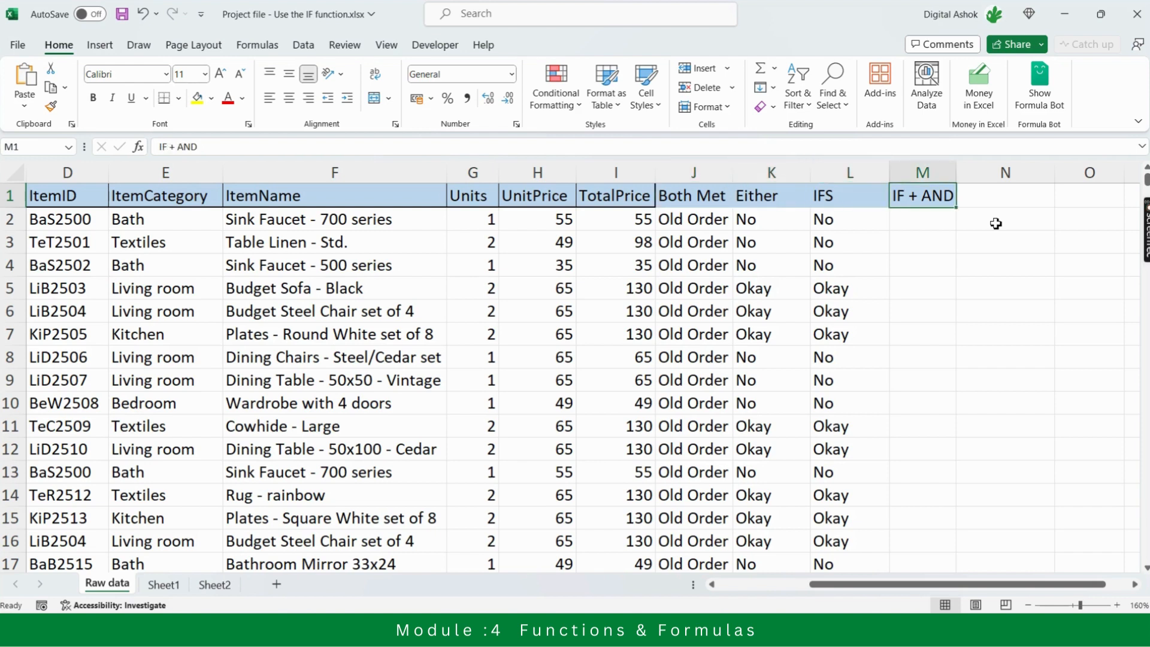
# Begin an IF formula in M2 under the IF + AND header
pyautogui.press('Down')
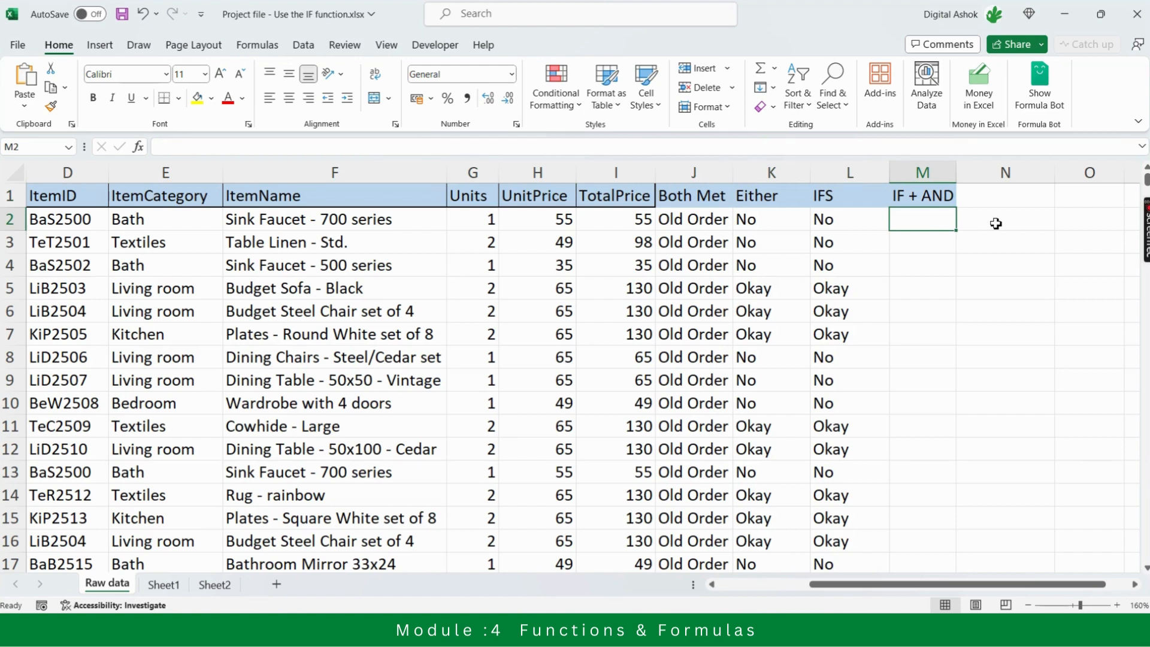
pyautogui.write('=')
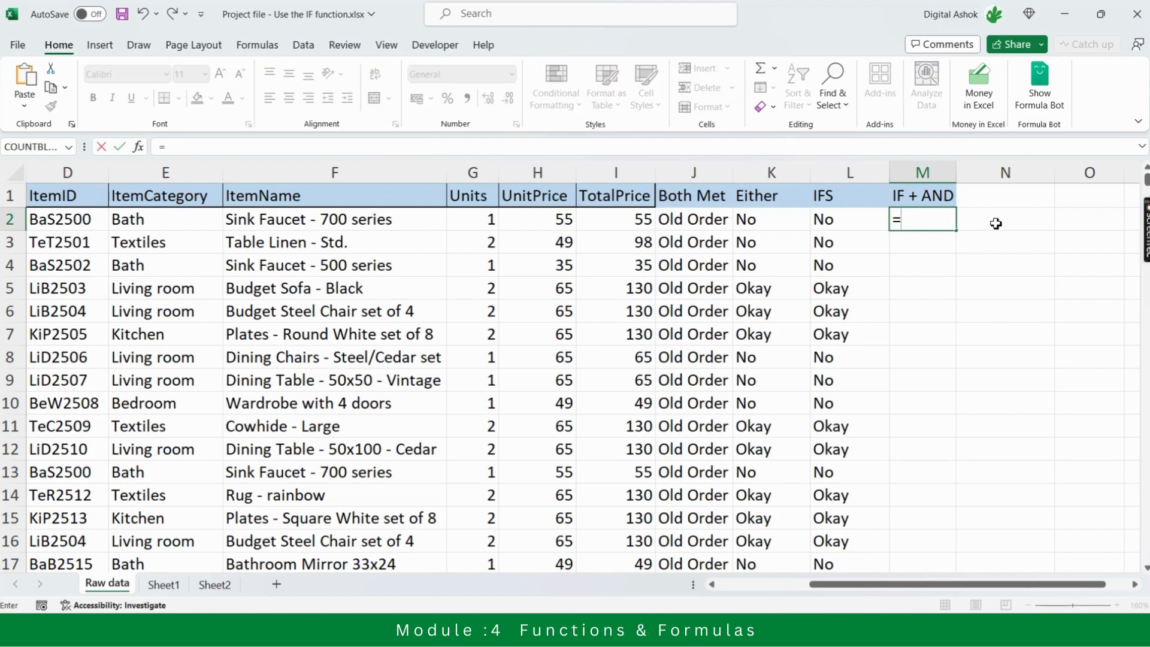
pyautogui.write('if')
pyautogui.press('Tab')
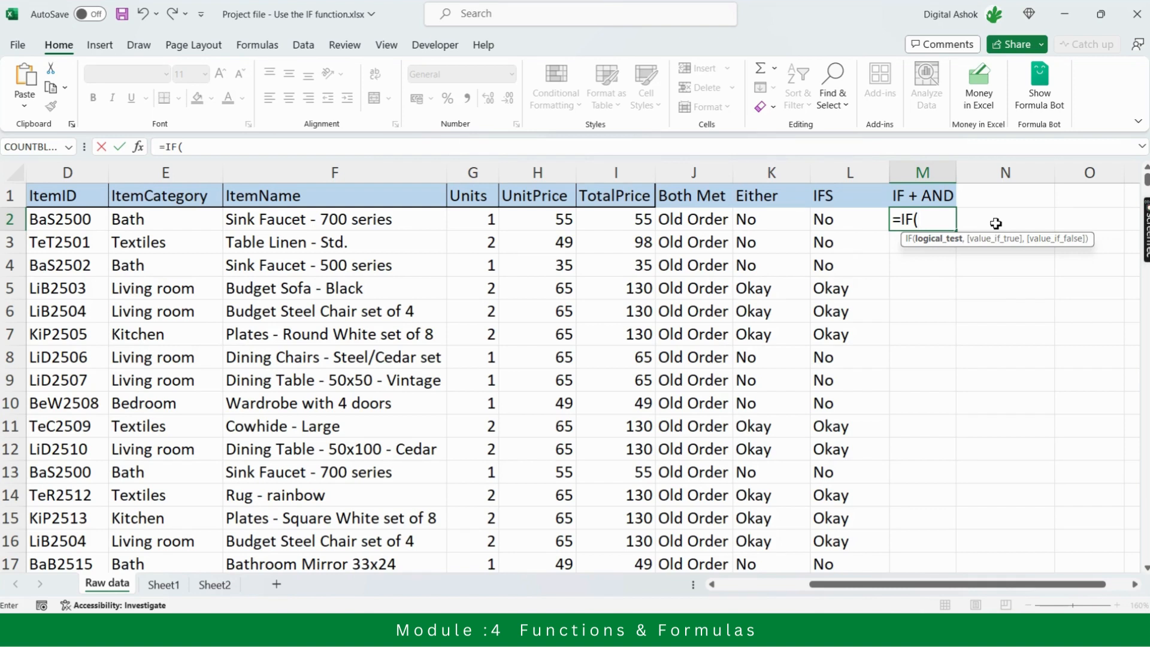
# Add an AND test to the IF in M2 requiring A2>=4480 and H2>=110
pyautogui.write('and')
pyautogui.press('Tab')
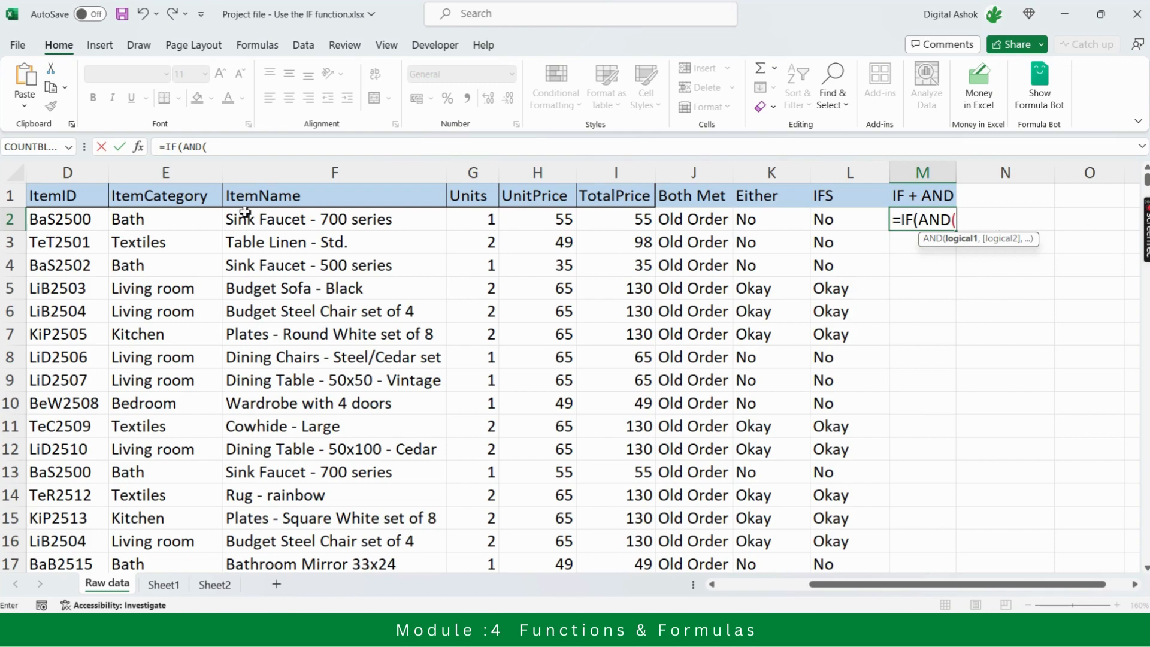
pyautogui.click(62, 226)
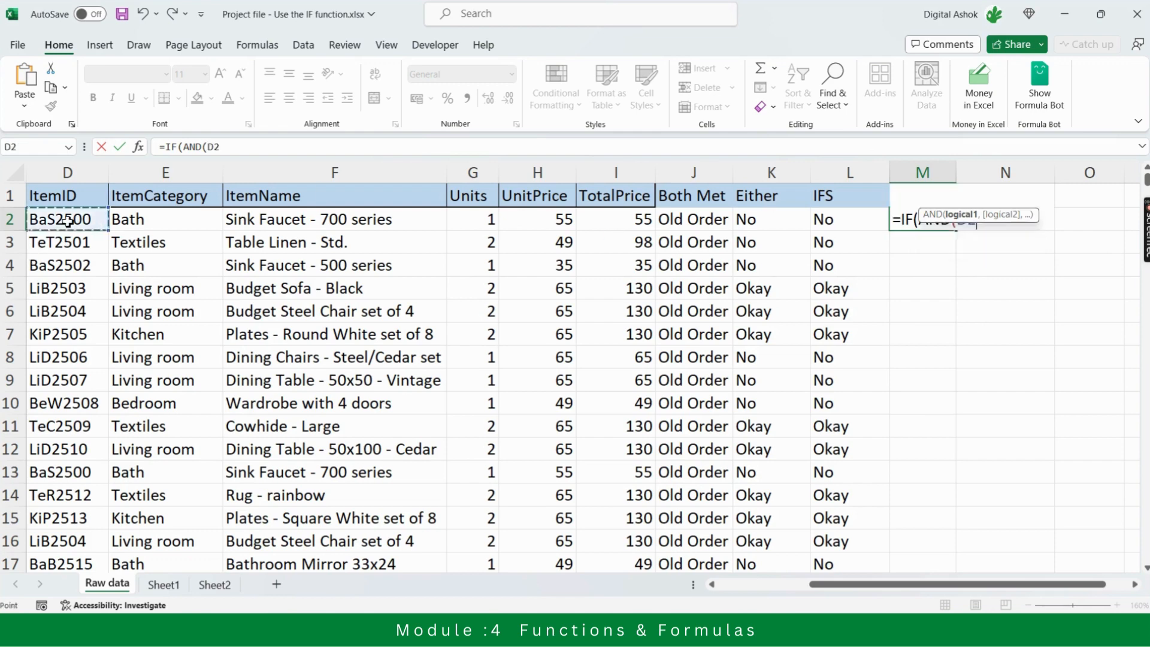
pyautogui.press('Left')
pyautogui.press('Left')
pyautogui.press('Left')
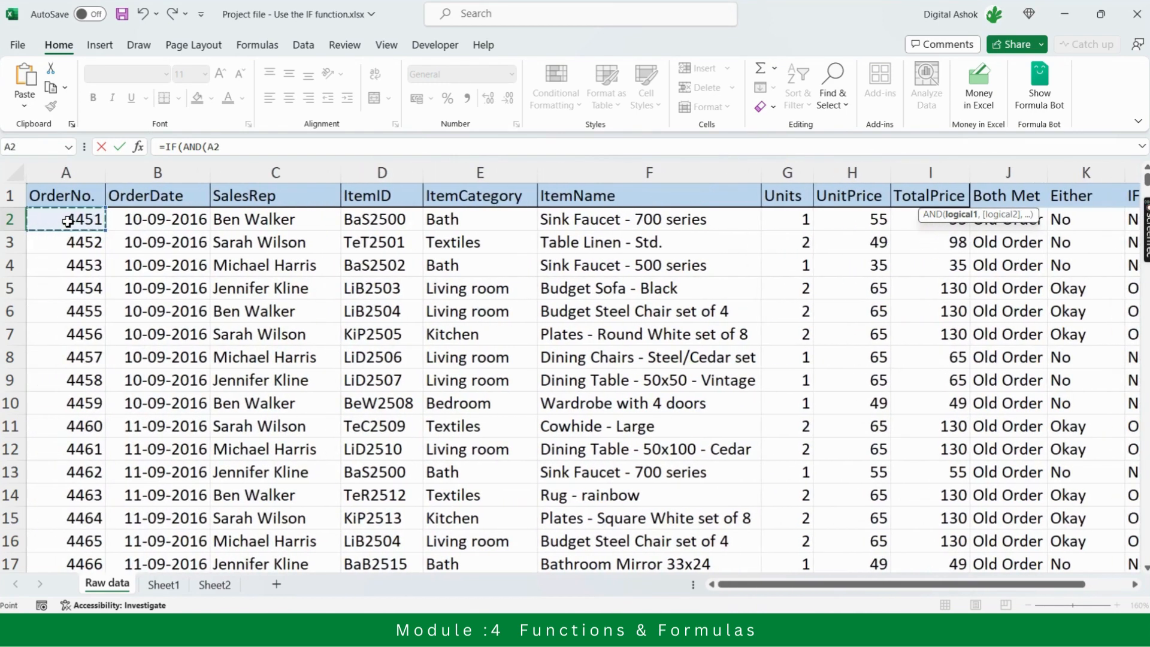
pyautogui.write('>=4')
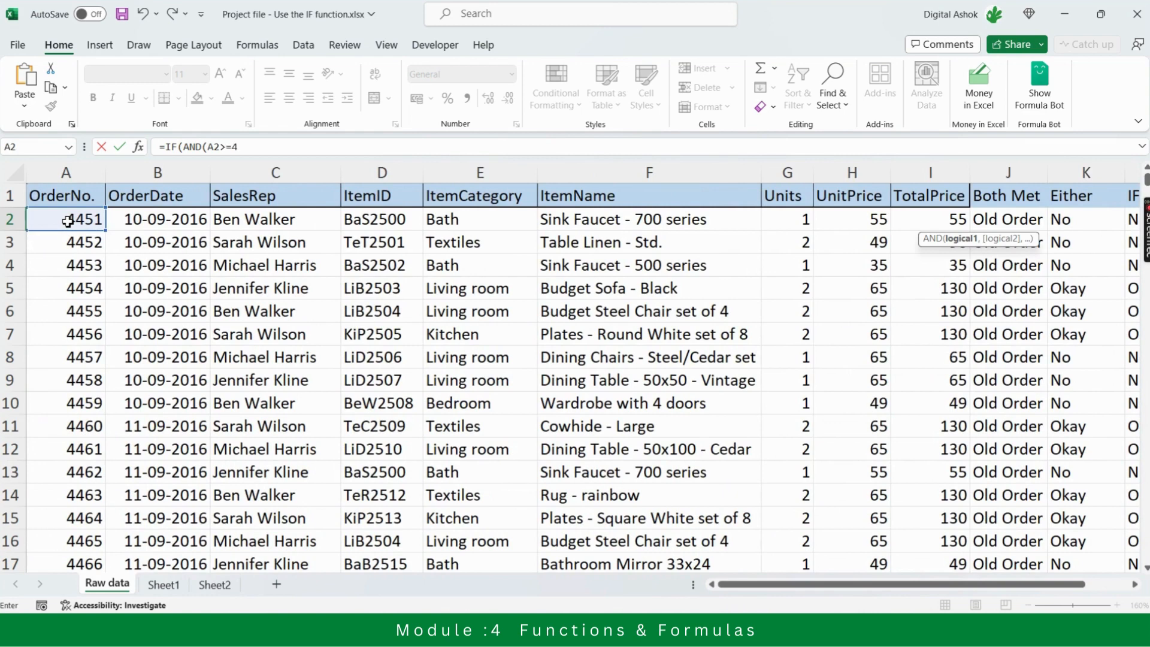
pyautogui.write('480,')
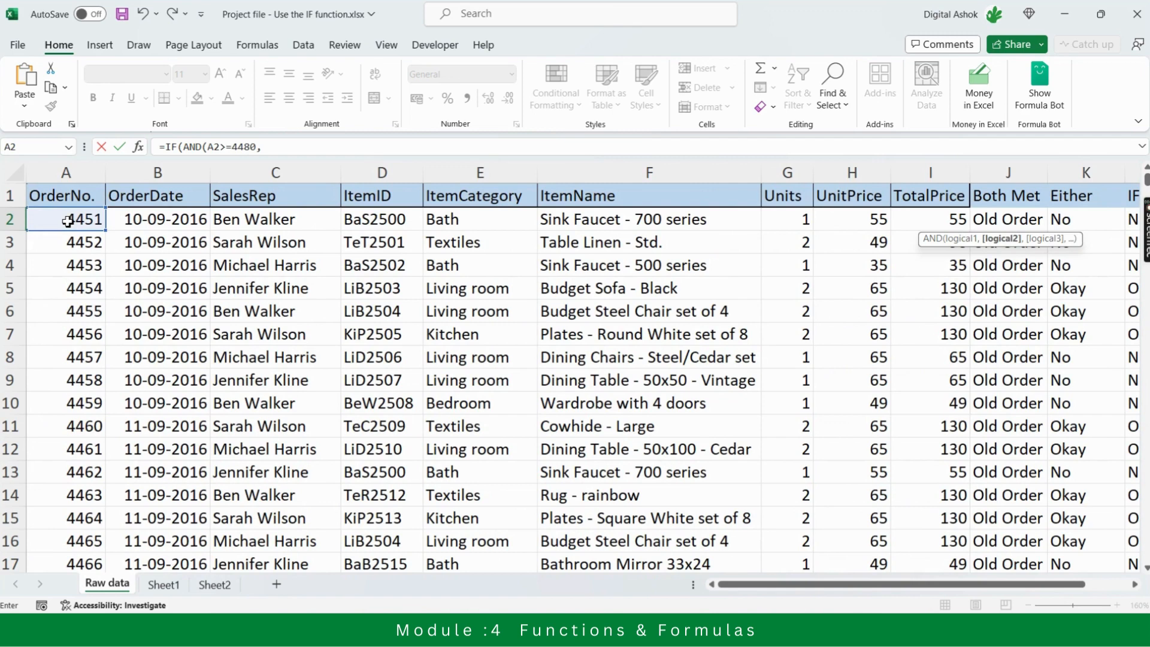
pyautogui.click(853, 221)
pyautogui.write('>=110)')
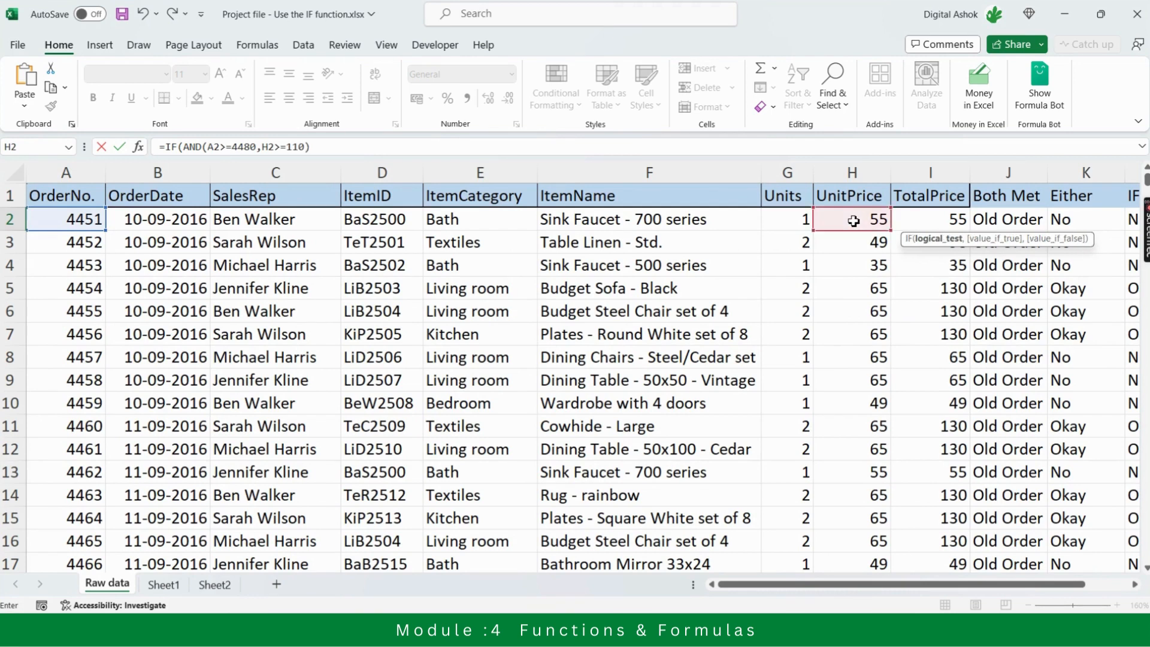
# Complete the M2 formula with "Okay" when the AND test is true and "No" when it is false
pyautogui.click(322, 144)
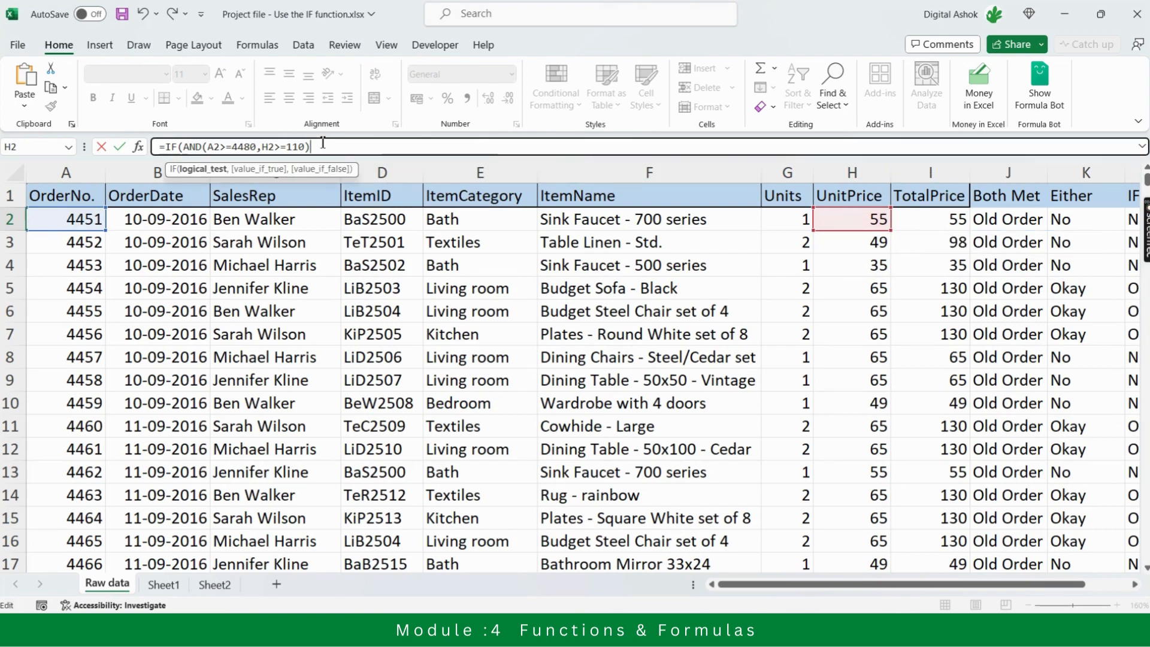
pyautogui.write(',')
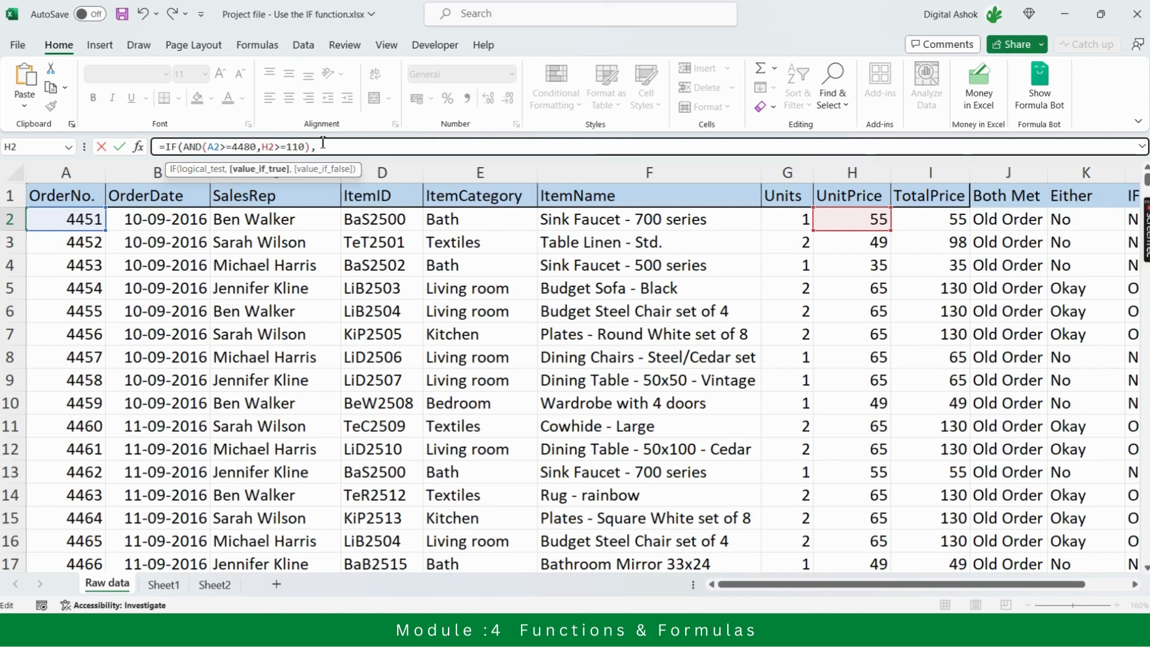
pyautogui.write('"Okay')
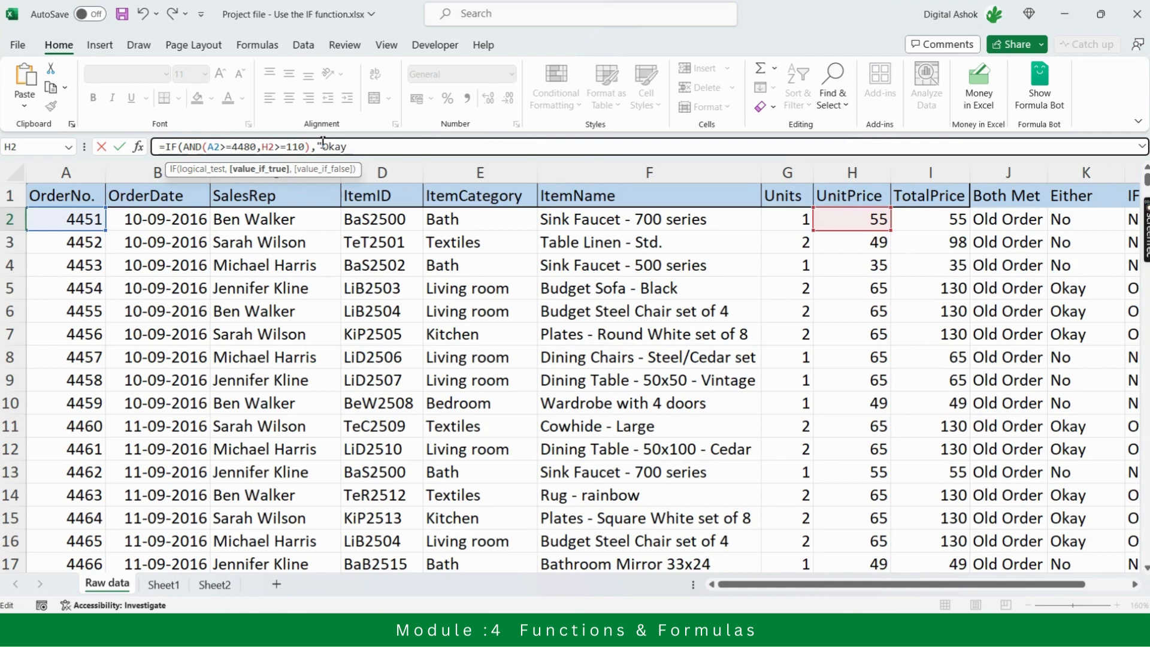
pyautogui.write('",')
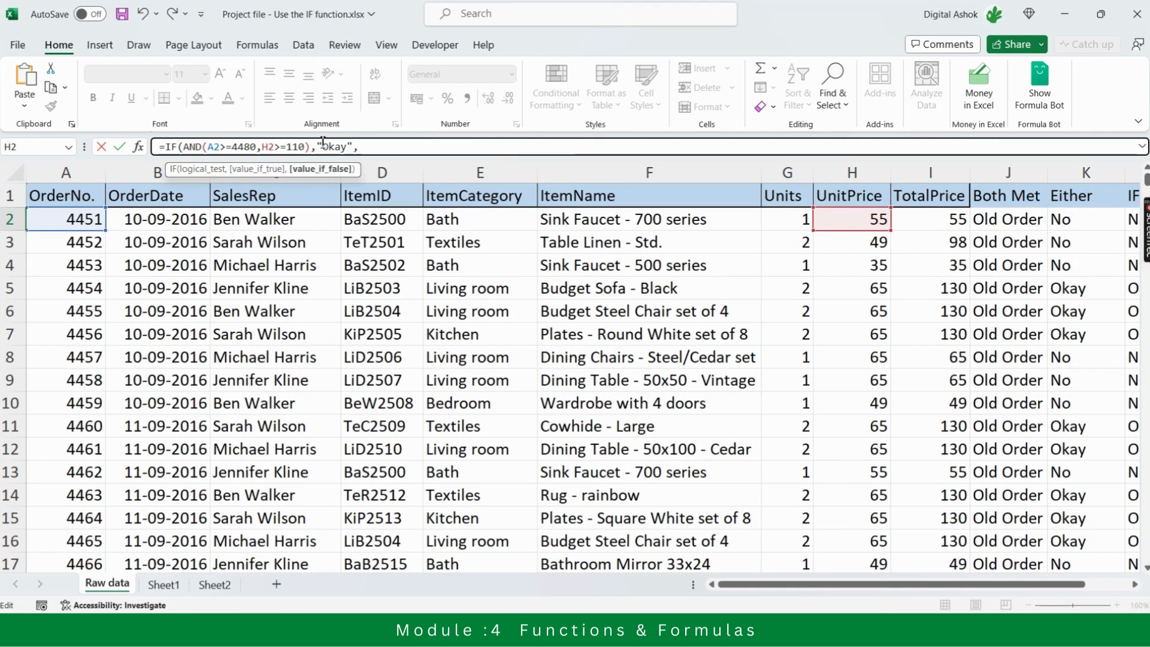
pyautogui.write('"No")')
pyautogui.press('Return')
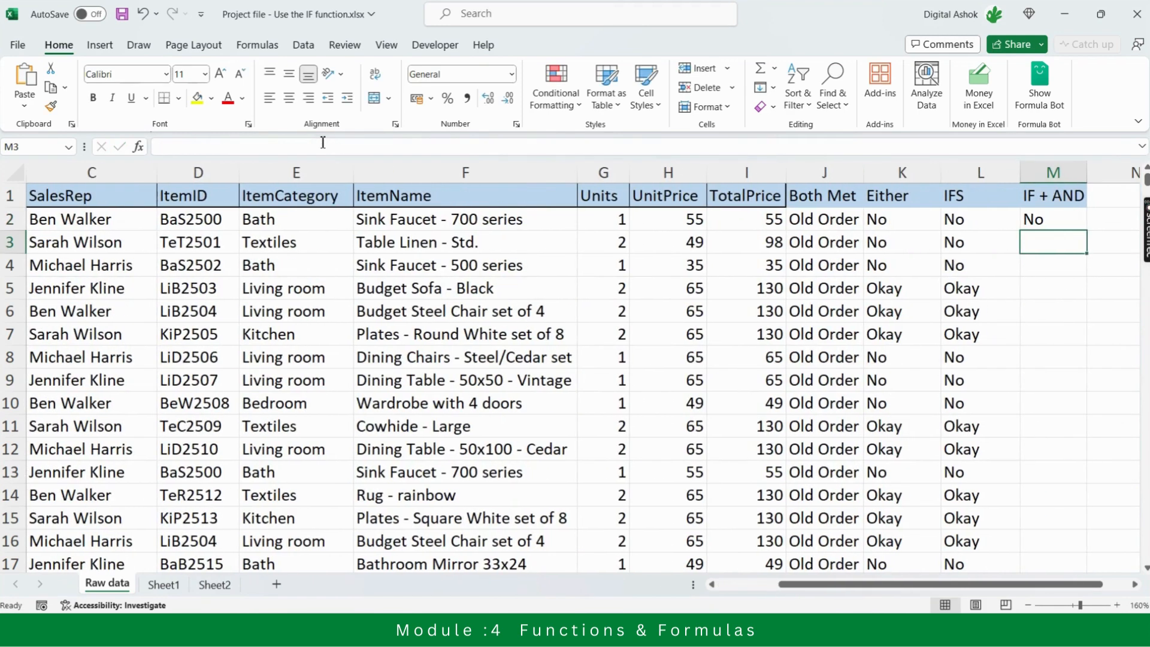
# Fill the M2 formula down the whole IF + AND column
pyautogui.press('Up')
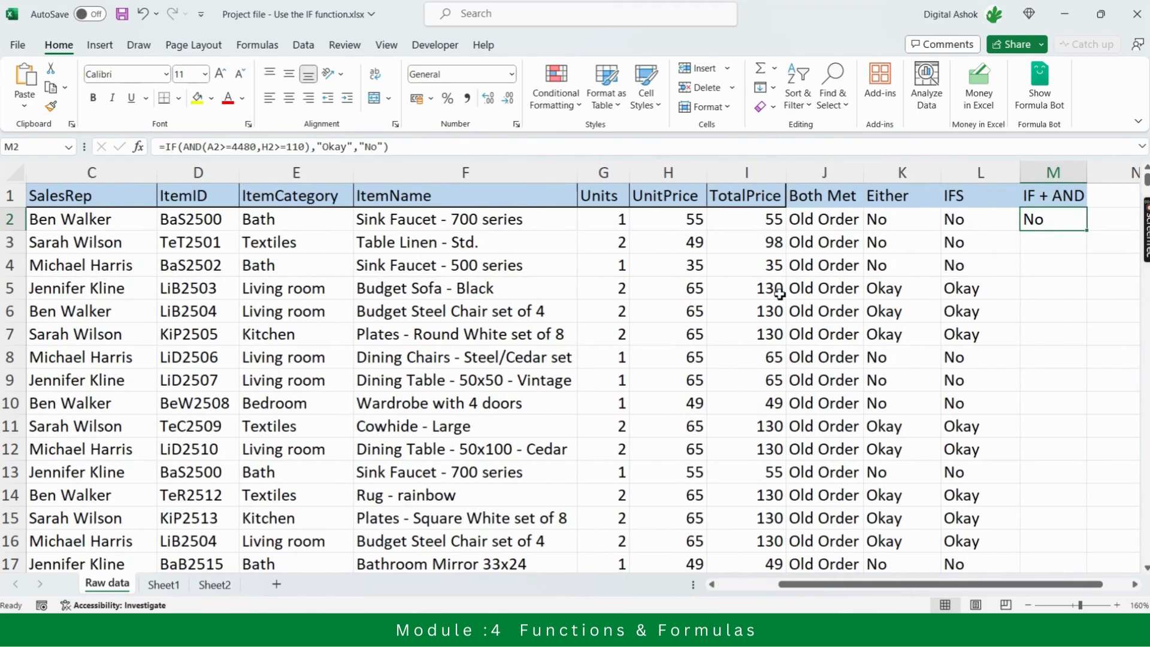
pyautogui.moveTo(1087, 232); pyautogui.dragTo(1087, 233)
pyautogui.doubleClick(1086, 233)
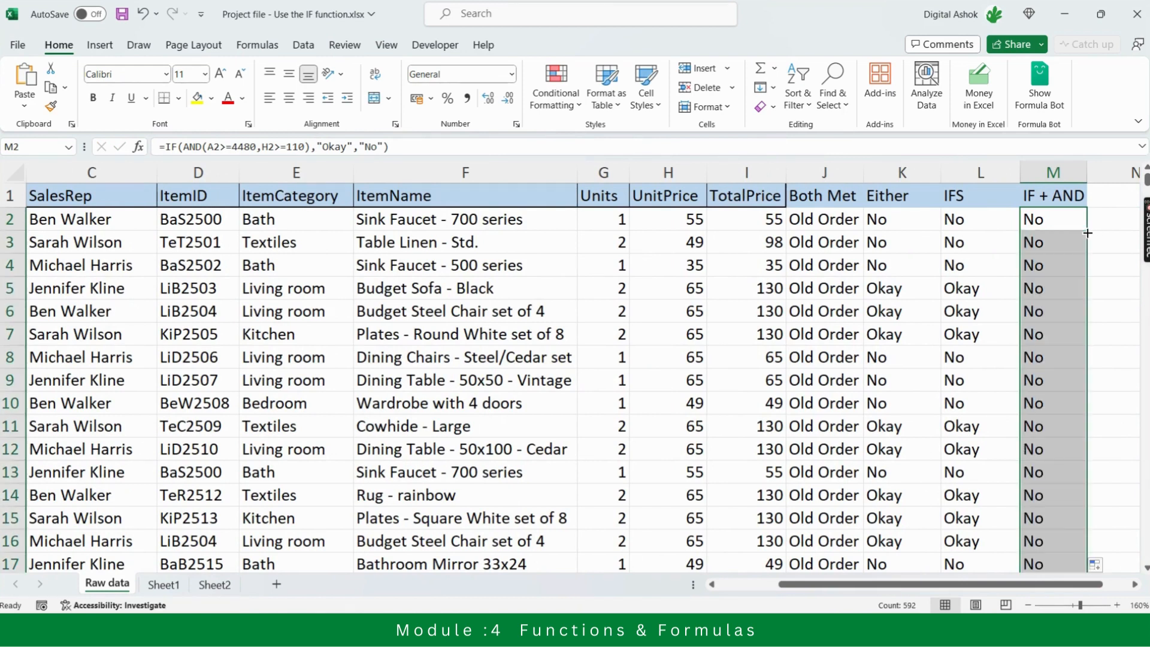
# Review the IF + AND results and formulas in column M from row 2 down to about row 31
pyautogui.click(1064, 228)
pyautogui.press('Down')
pyautogui.press('Down')
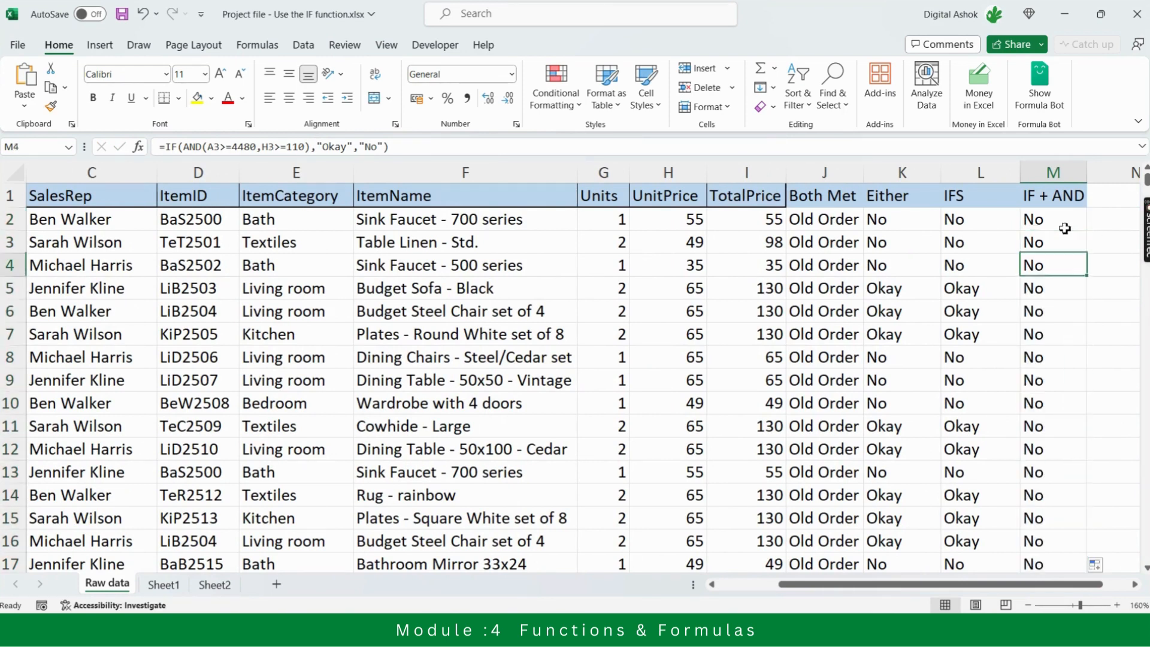
pyautogui.press('Down')
pyautogui.press('Down')
pyautogui.press('Down')
pyautogui.press('Down')
pyautogui.press('Down')
pyautogui.press('Down')
pyautogui.press('Down')
pyautogui.press('Down')
pyautogui.press('Down')
pyautogui.press('Down')
pyautogui.press('Down')
pyautogui.press('Down')
pyautogui.press('Down')
pyautogui.press('Down')
pyautogui.press('Down')
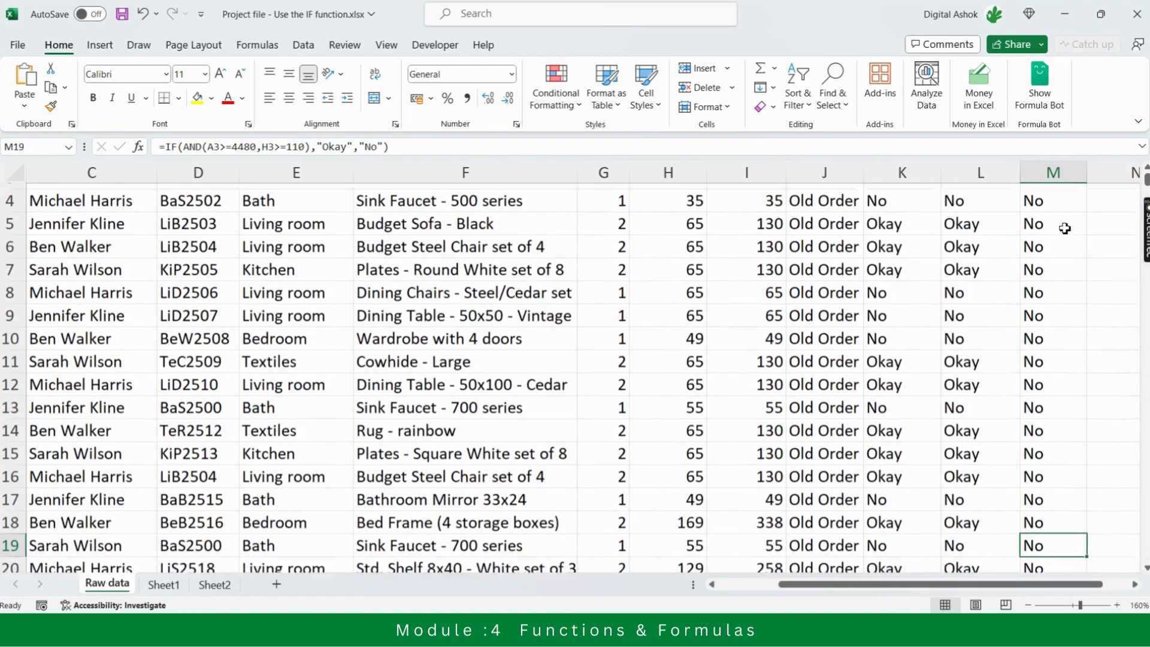
pyautogui.press('Down')
pyautogui.press('Down')
pyautogui.press('Down')
pyautogui.press('Down')
pyautogui.press('Down')
pyautogui.press('Down')
pyautogui.press('Down')
pyautogui.press('Down')
pyautogui.press('Down')
pyautogui.press('Down')
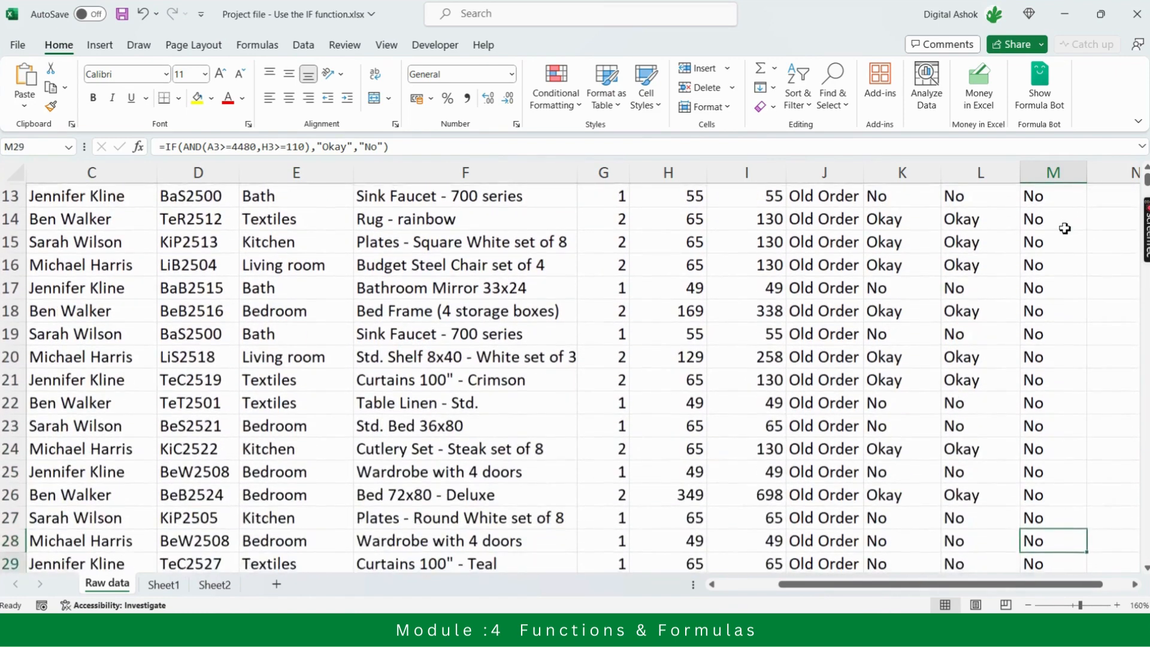
pyautogui.press('Down')
pyautogui.press('Down')
pyautogui.press('Down')
pyautogui.press('Down')
pyautogui.press('Down')
pyautogui.press('Down')
pyautogui.press('Up')
pyautogui.press('Up')
pyautogui.press('Up')
pyautogui.press('Up')
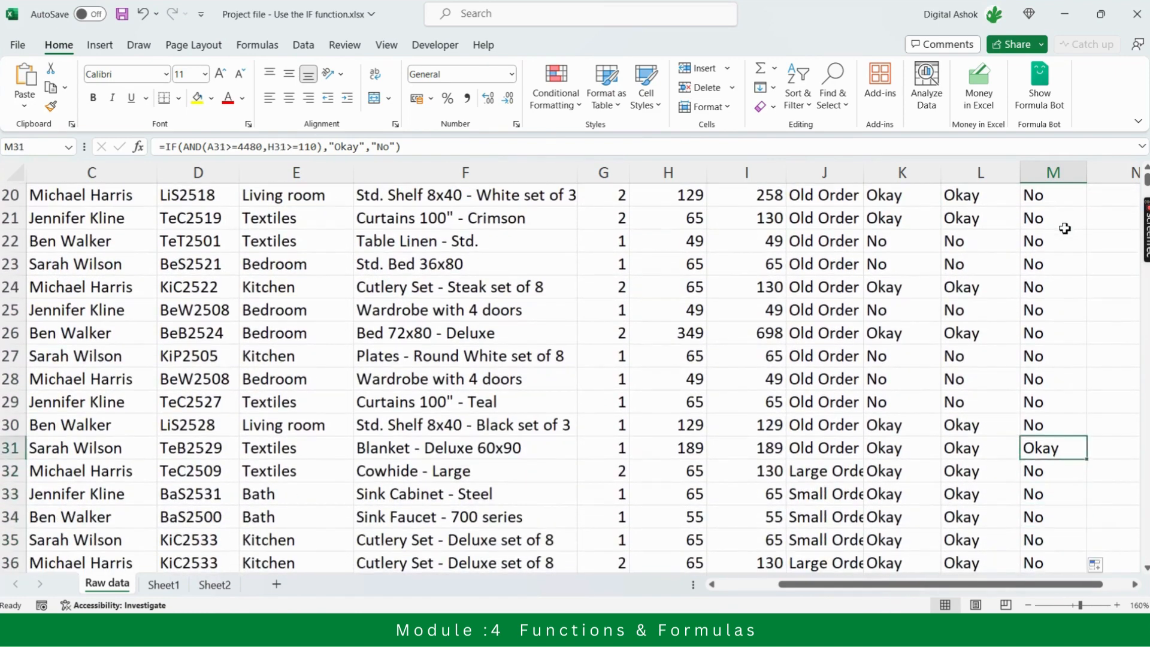
pyautogui.press('Up')
pyautogui.press('Up')
pyautogui.press('Down')
pyautogui.press('Down')
# Check row 31's OrderNo. and UnitPrice against its IF + AND result and its IFS formula
pyautogui.press('Left')
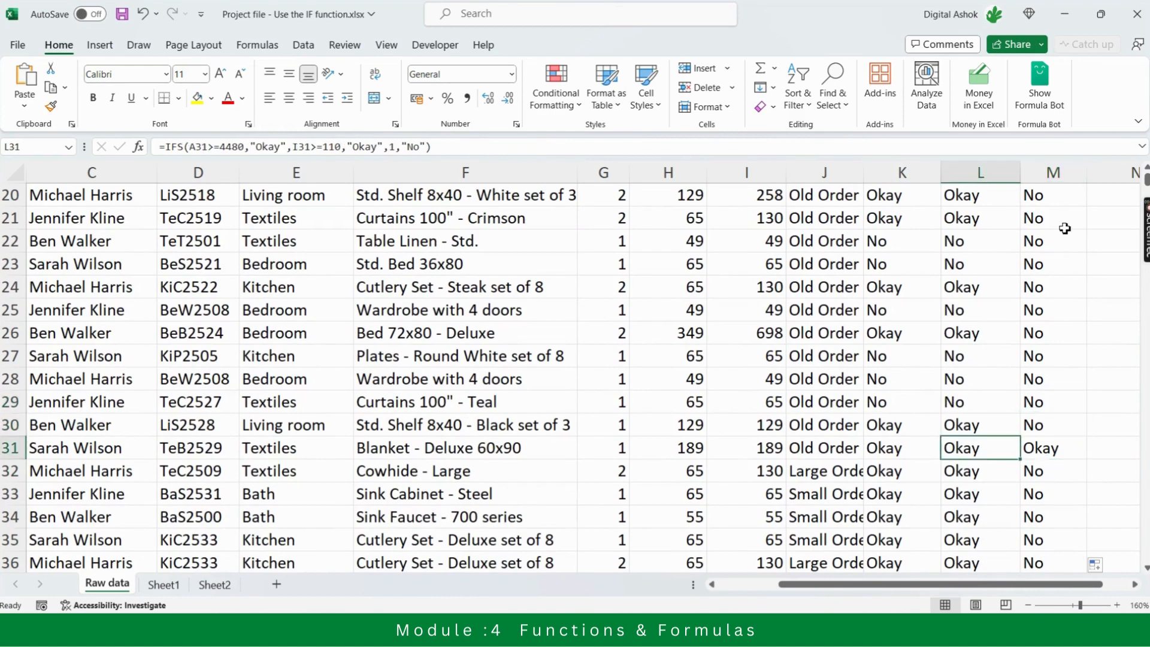
pyautogui.press('Left')
pyautogui.press('Left')
pyautogui.press('Left')
pyautogui.press('Left')
pyautogui.press('Right')
pyautogui.press('Left')
pyautogui.press('Left')
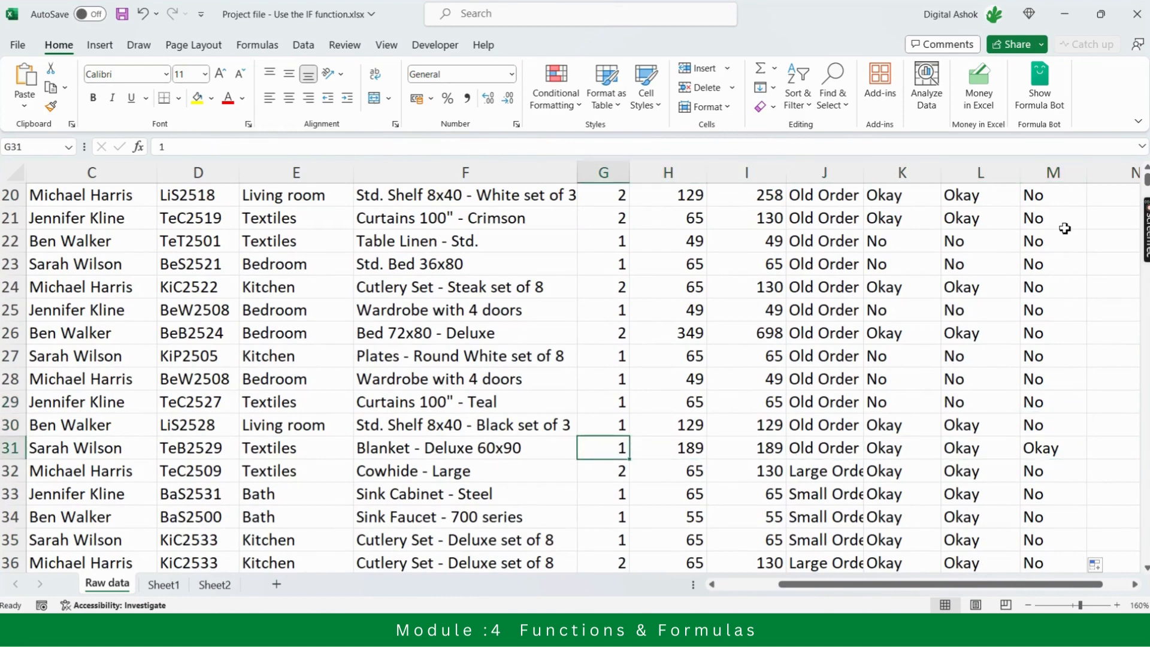
pyautogui.press('Left')
pyautogui.press('Left')
pyautogui.press('Left')
pyautogui.press('Left')
pyautogui.press('Left')
pyautogui.press('Left')
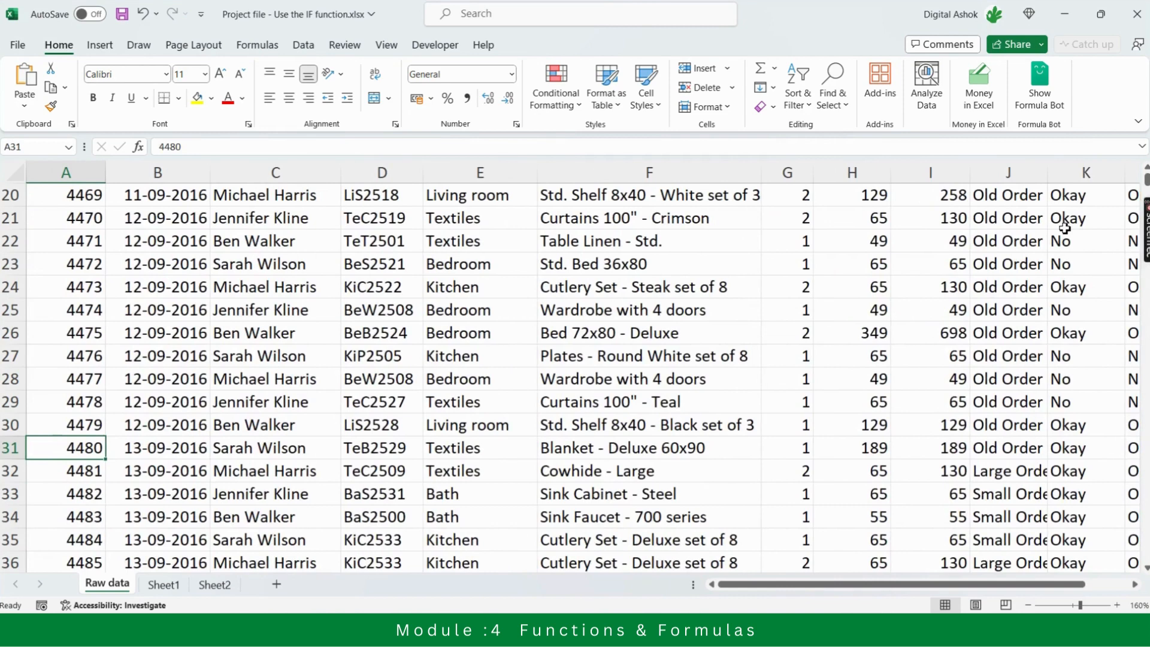
pyautogui.press('Right')
pyautogui.press('Right')
pyautogui.press('Right')
pyautogui.press('Right')
pyautogui.press('Right')
pyautogui.press('Right')
pyautogui.press('Right')
pyautogui.press('Right')
pyautogui.press('Right')
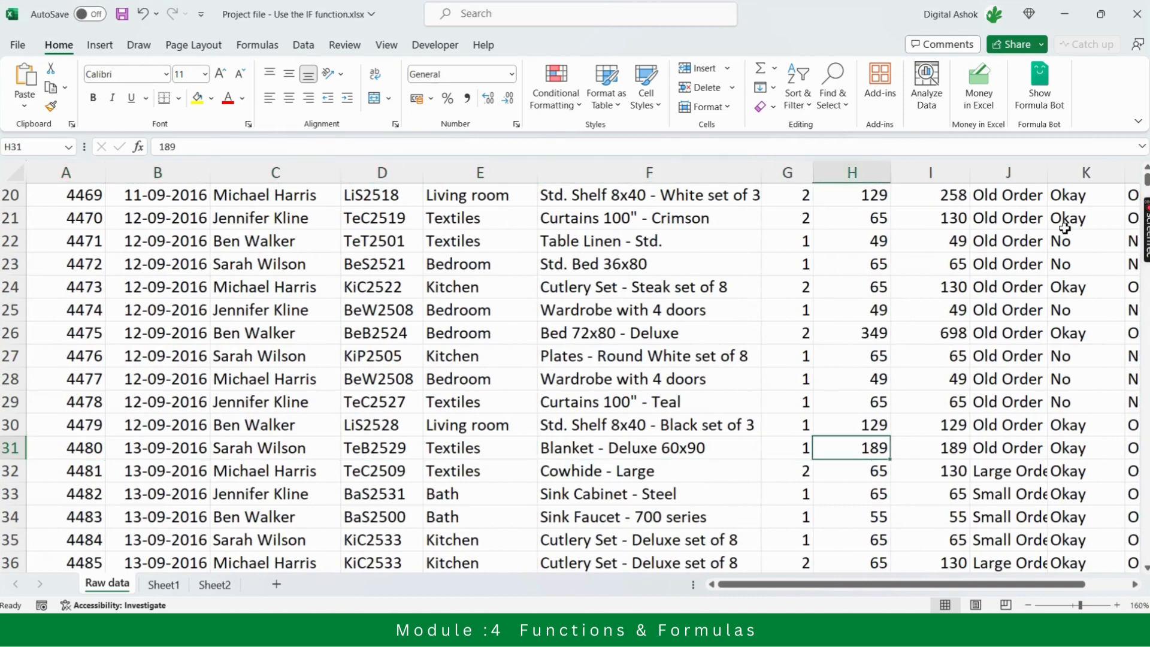
pyautogui.press('Right')
pyautogui.press('Right')
pyautogui.press('Right')
pyautogui.press('Right')
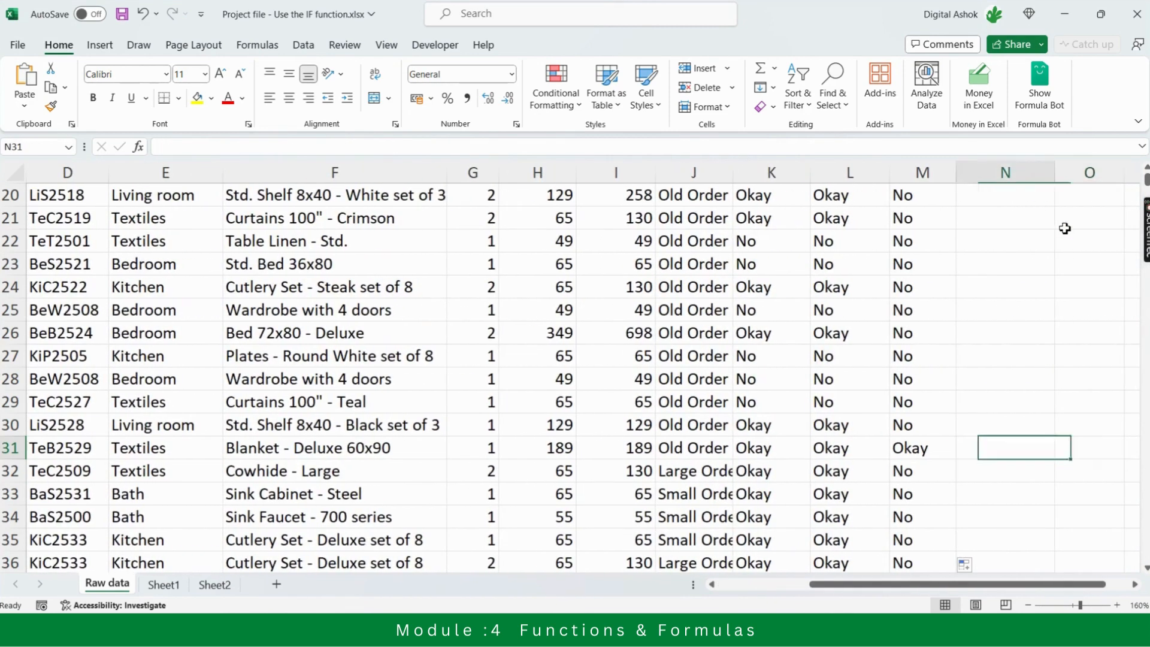
pyautogui.press('Left')
pyautogui.press('Left')
pyautogui.press('Right')
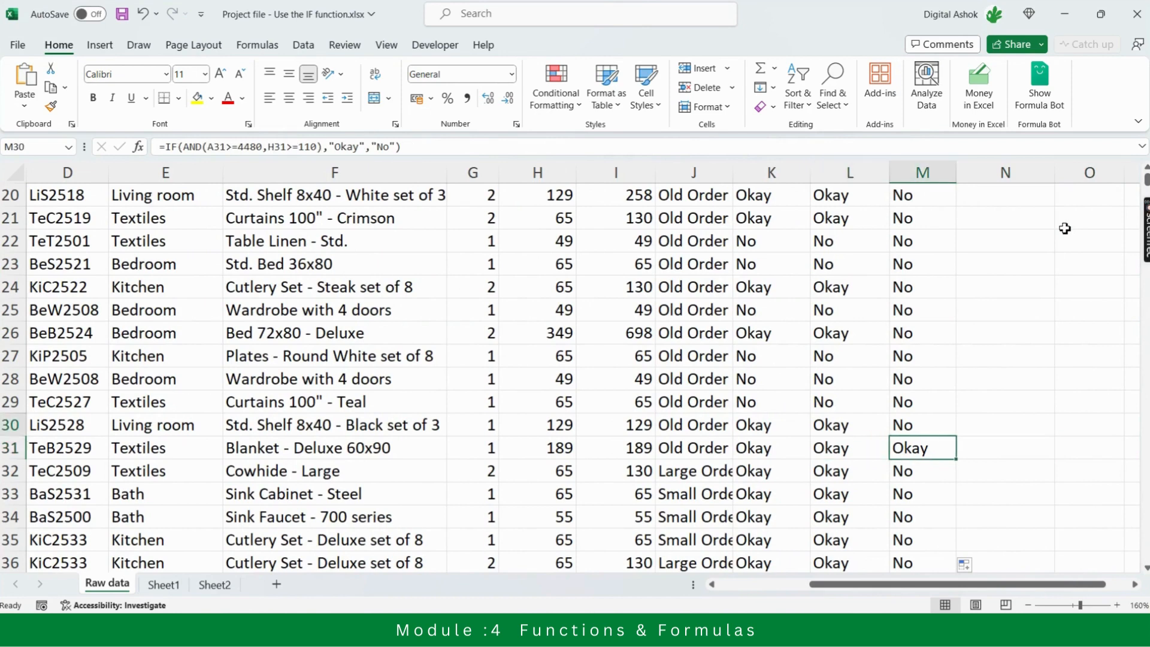
# Enter the column header "IF + OR" in N1
pyautogui.press('Up')
pyautogui.press('Up')
pyautogui.press('Up')
pyautogui.press('Up')
pyautogui.press('Up')
pyautogui.press('Up')
pyautogui.press('Up')
pyautogui.press('Up')
pyautogui.press('Up')
pyautogui.press('Up')
pyautogui.press('Up')
pyautogui.press('Up')
pyautogui.press('Up')
pyautogui.press('Up')
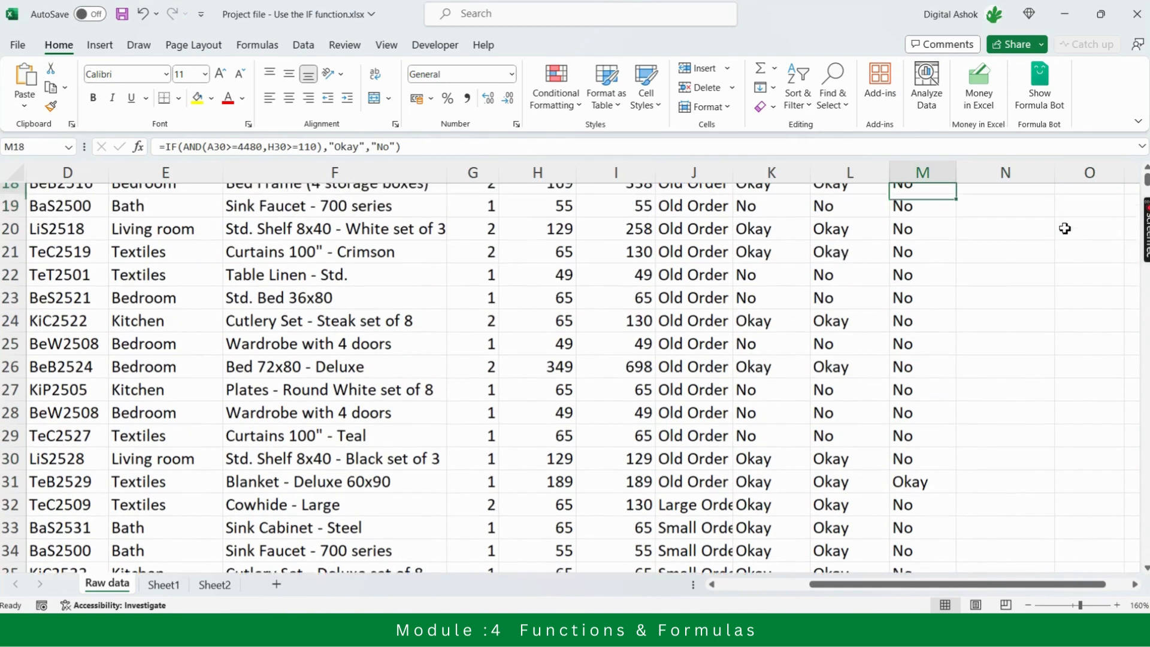
pyautogui.press('Up')
pyautogui.press('Up')
pyautogui.press('Up')
pyautogui.press('Up')
pyautogui.press('Up')
pyautogui.press('Up')
pyautogui.press('Up')
pyautogui.press('Up')
pyautogui.press('Up')
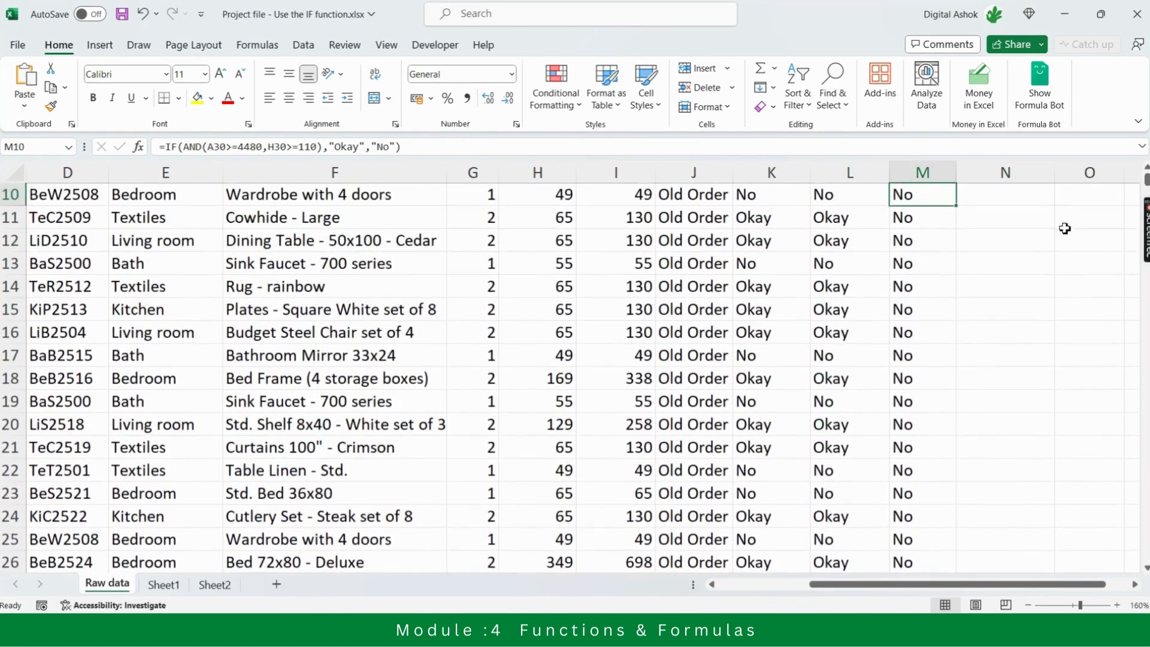
pyautogui.press('Up')
pyautogui.press('Up')
pyautogui.press('Up')
pyautogui.press('Up')
pyautogui.press('Up')
pyautogui.press('Up')
pyautogui.press('Up')
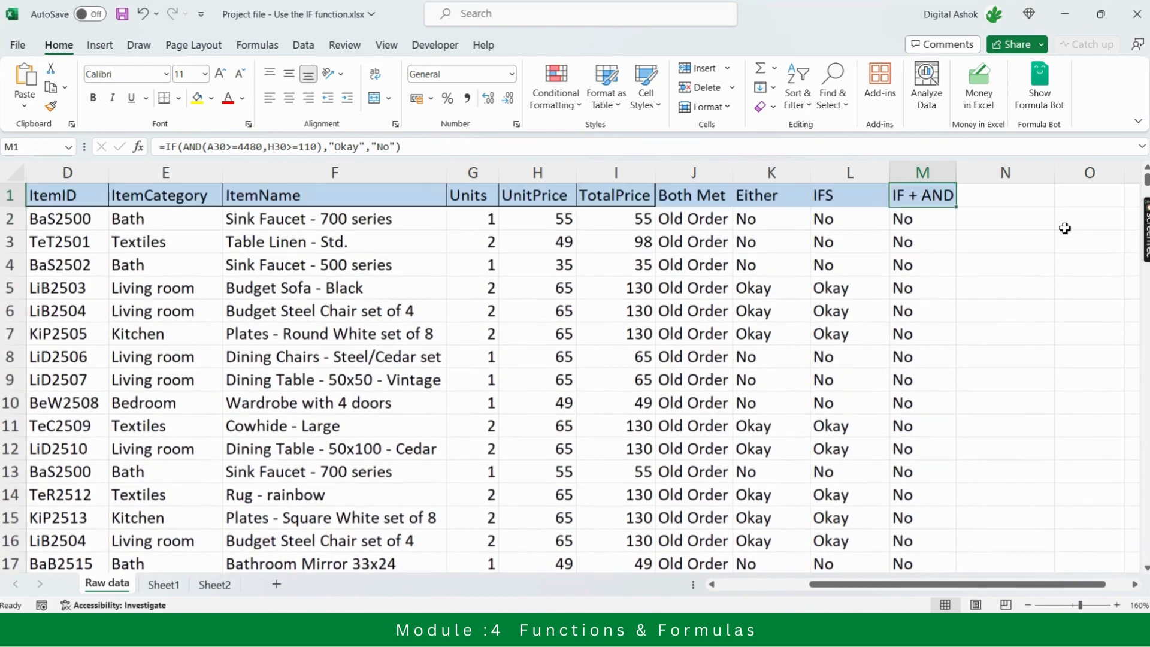
pyautogui.press('Right')
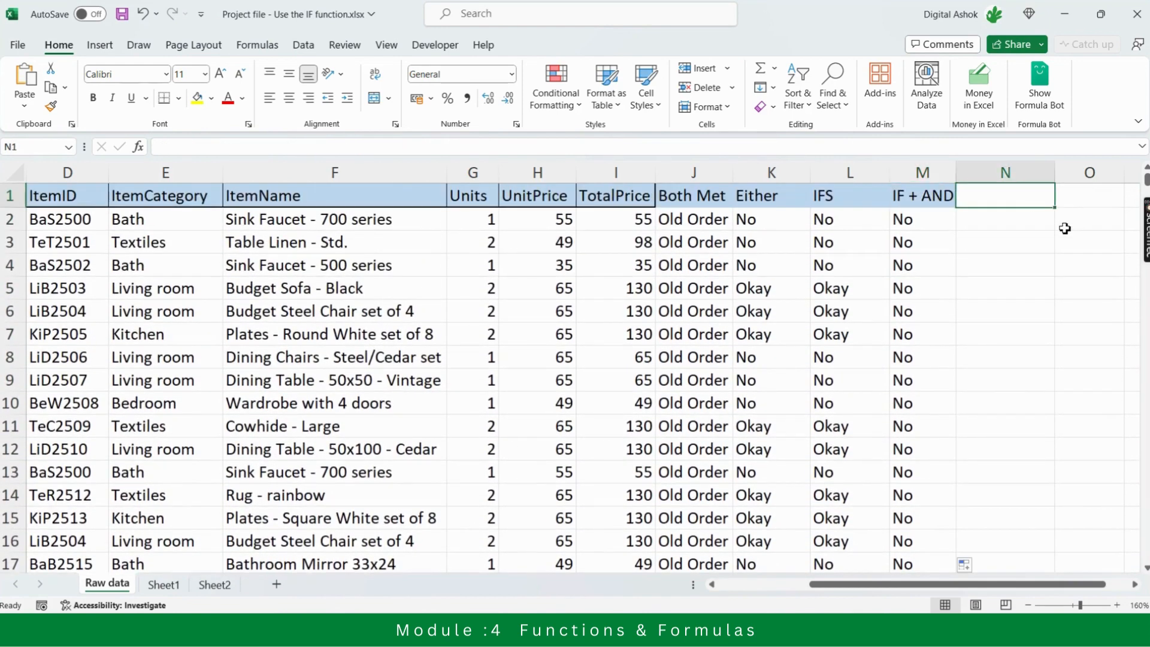
pyautogui.write('If')
pyautogui.press('BackSpace')
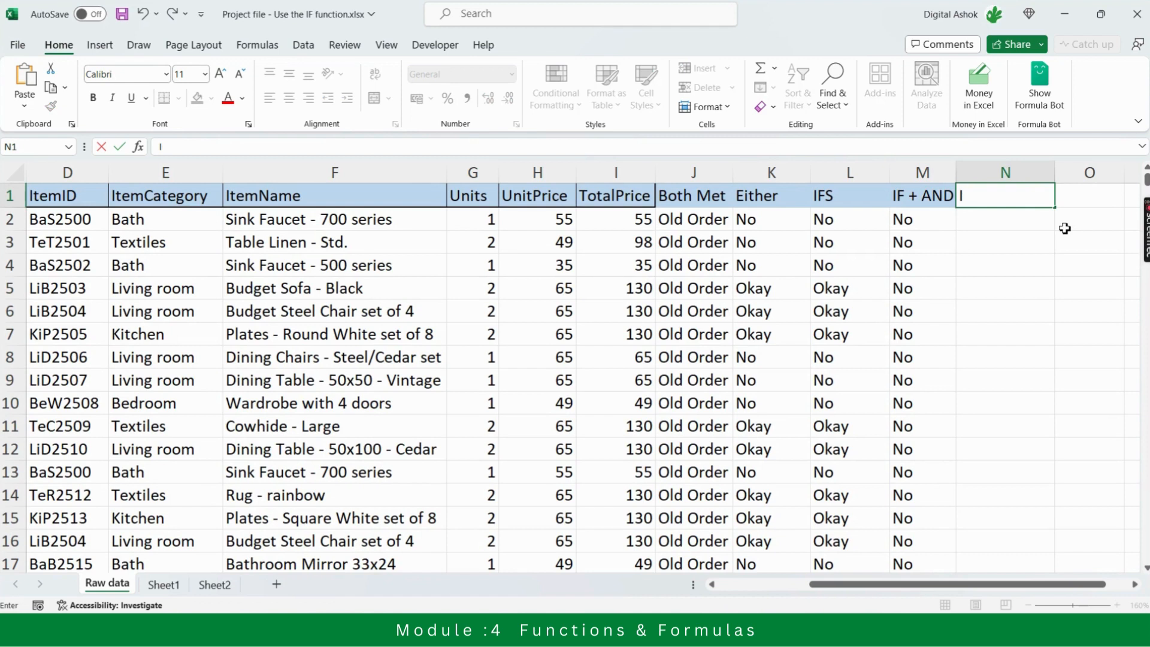
pyautogui.write('F + OR')
pyautogui.press('Return')
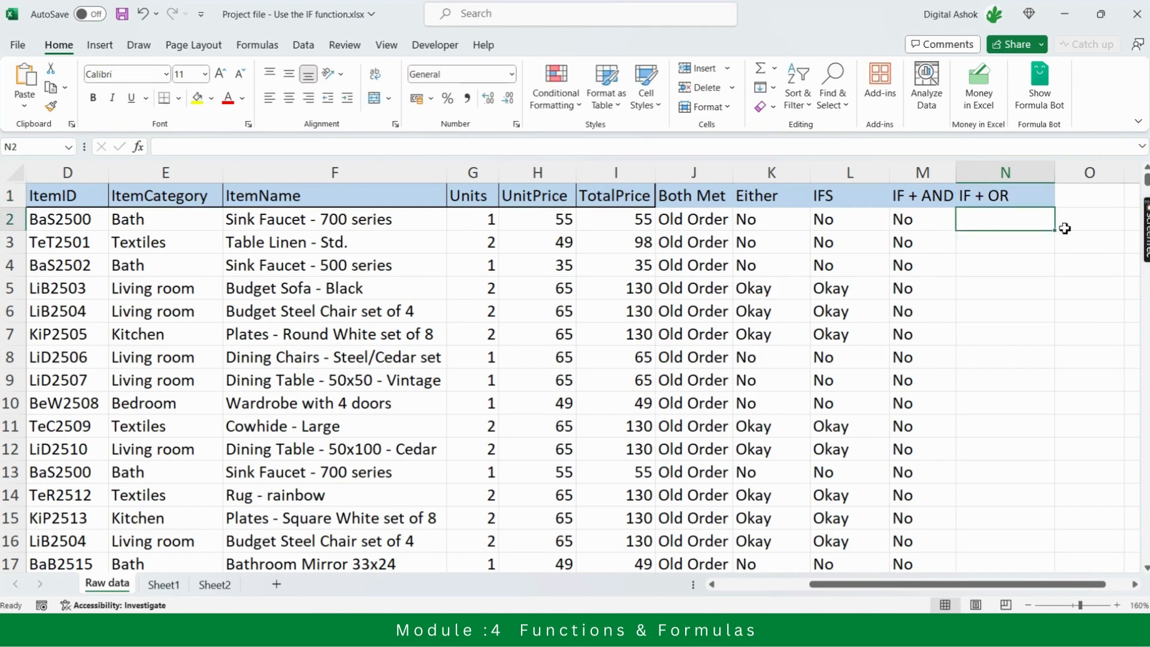
pyautogui.write('=if')
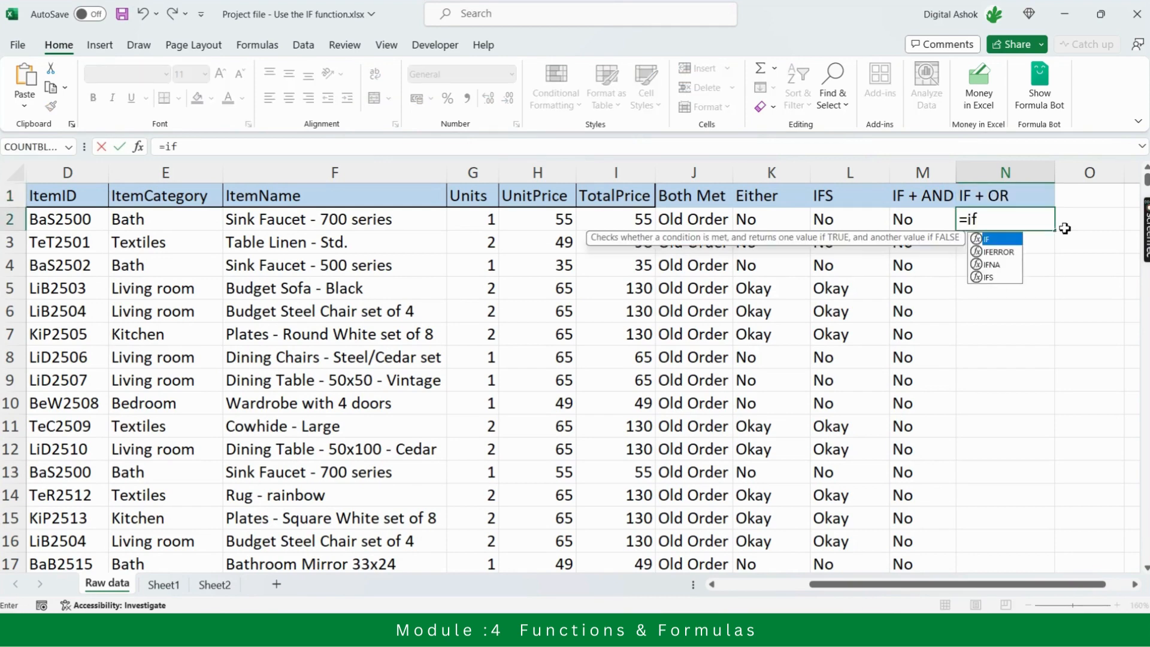
pyautogui.press('Escape')
pyautogui.press('Escape')
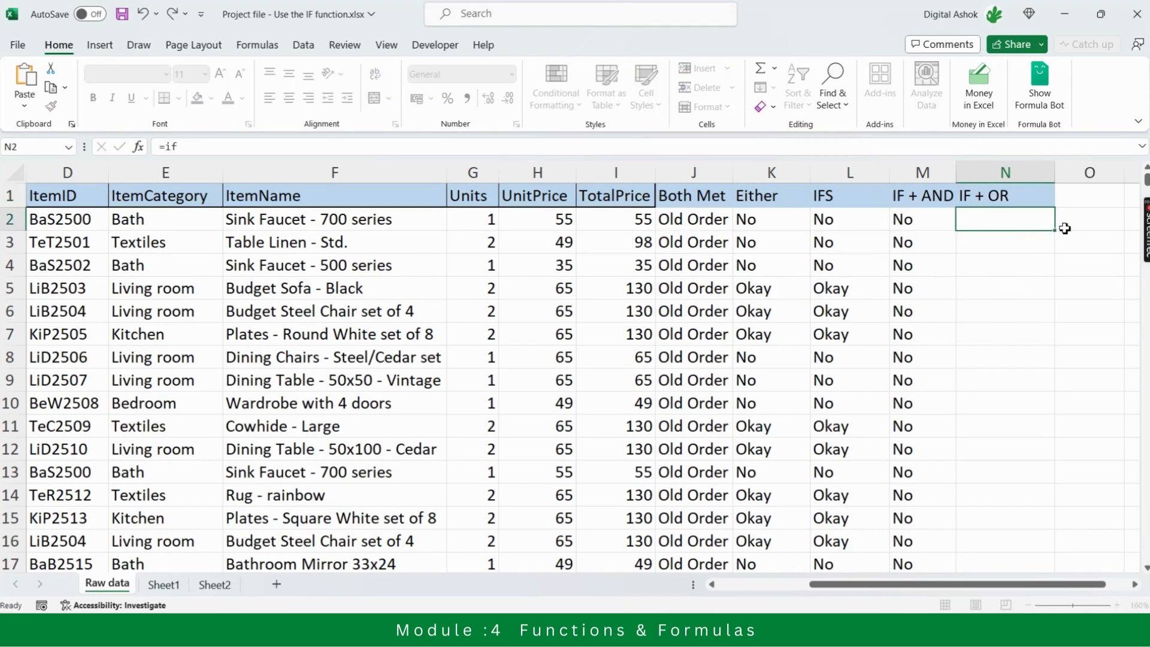
# Copy the text of the M2 formula and insert it into N2 as =IF(AND(A2>=4480,H2>=110),"Okay","No")
pyautogui.press('Left')
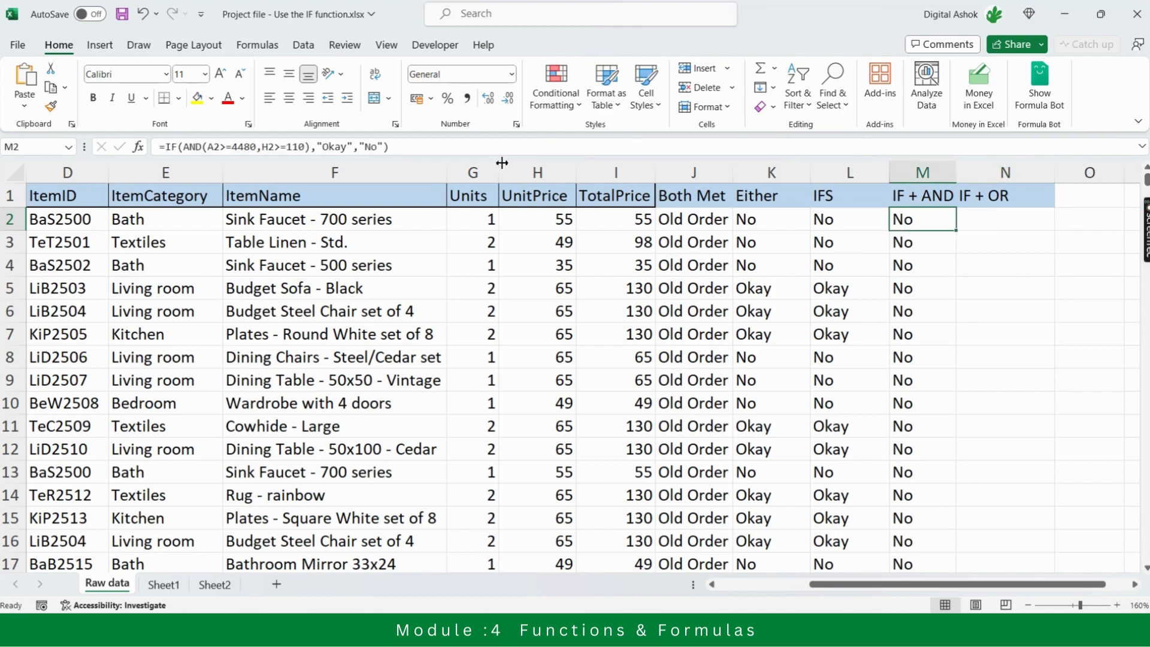
pyautogui.moveTo(403, 147); pyautogui.dragTo(166, 149)
pyautogui.hotkey('ctrl', 'c')
pyautogui.press('Return')
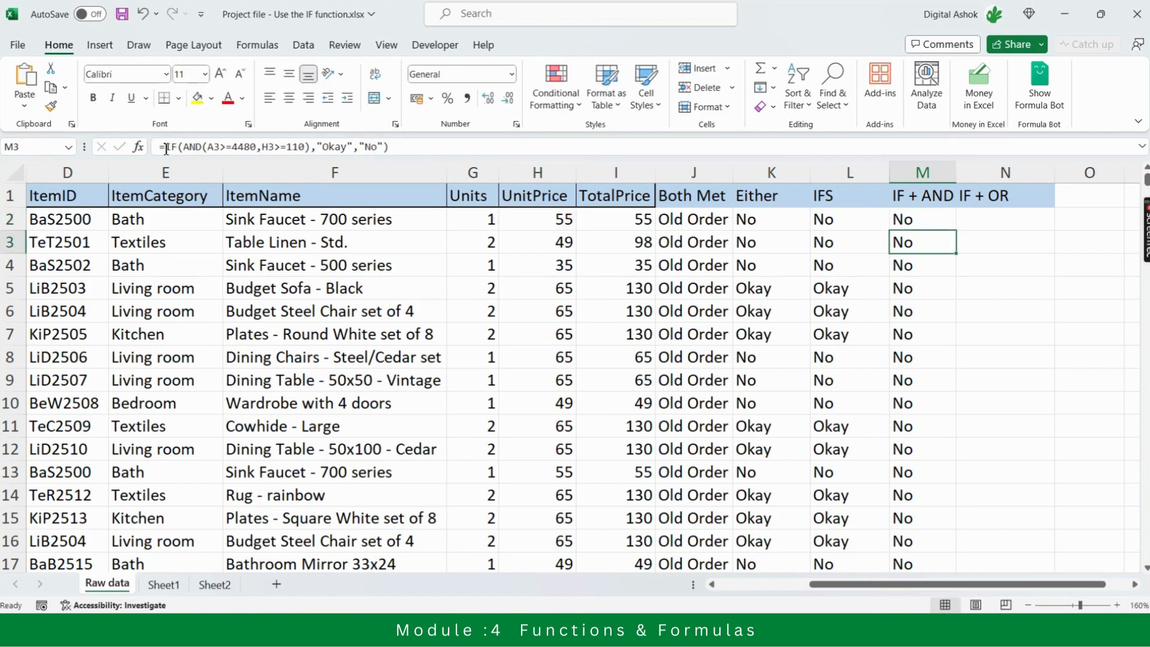
pyautogui.press('Up')
pyautogui.press('Right')
pyautogui.write('=')
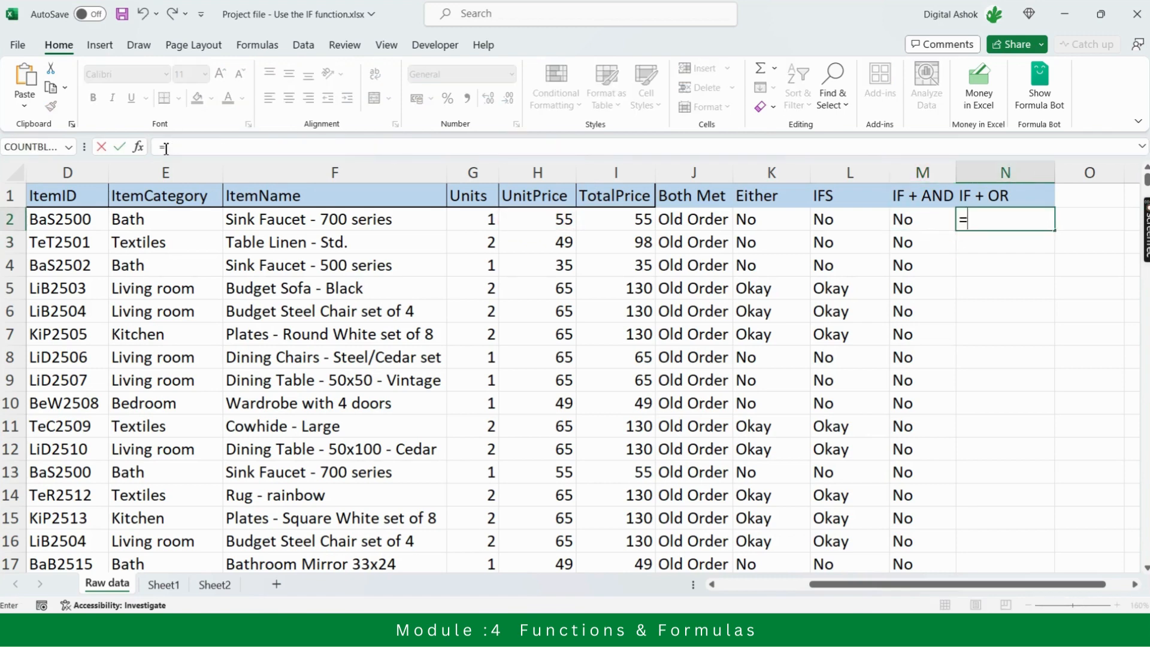
pyautogui.hotkey('ctrl', 'v')
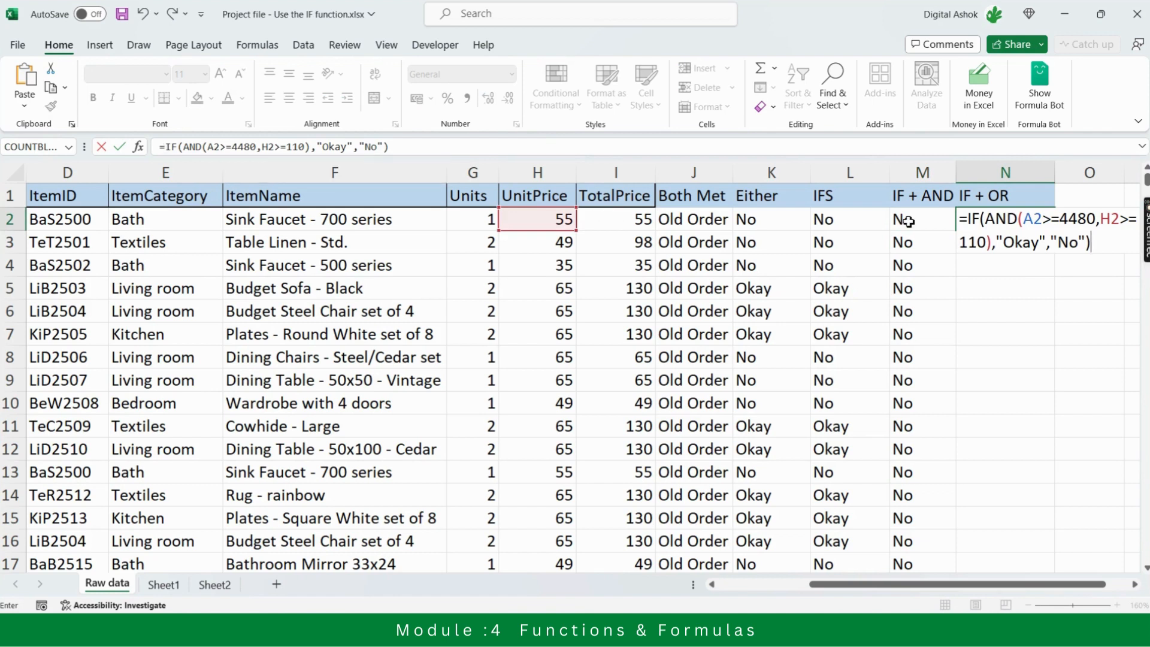
# Replace AND with OR in the N2 formula so it reads =IF(OR(A2>=4480,H2>=110),"Okay","No")
pyautogui.click(1019, 220)
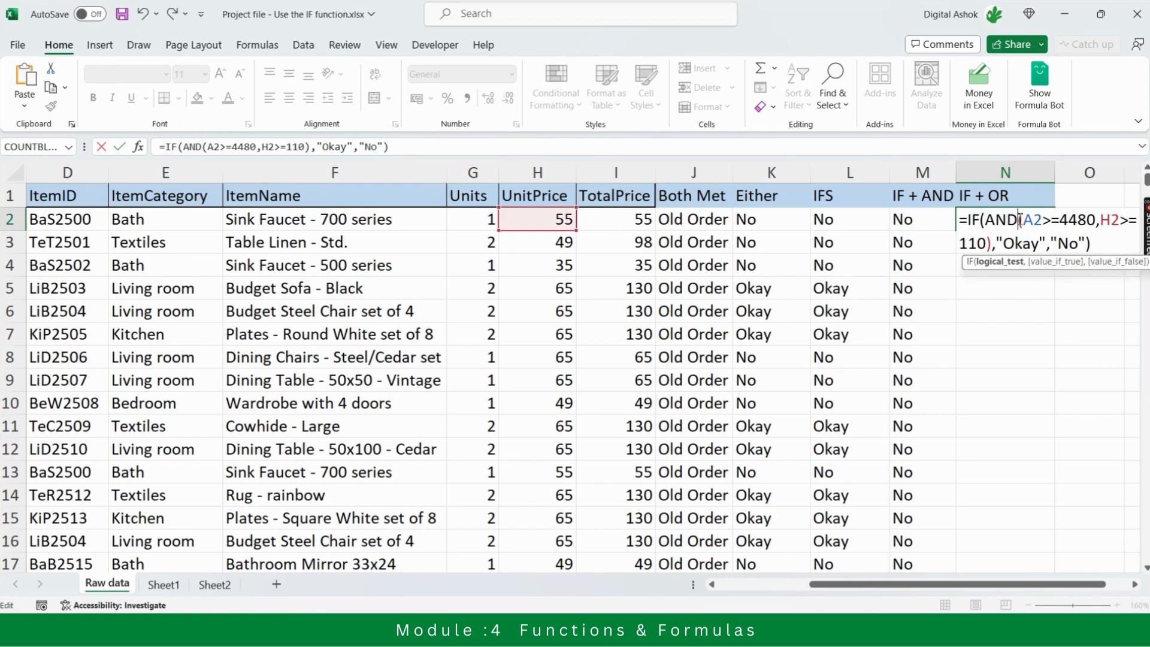
pyautogui.press('BackSpace')
pyautogui.press('BackSpace')
pyautogui.press('BackSpace')
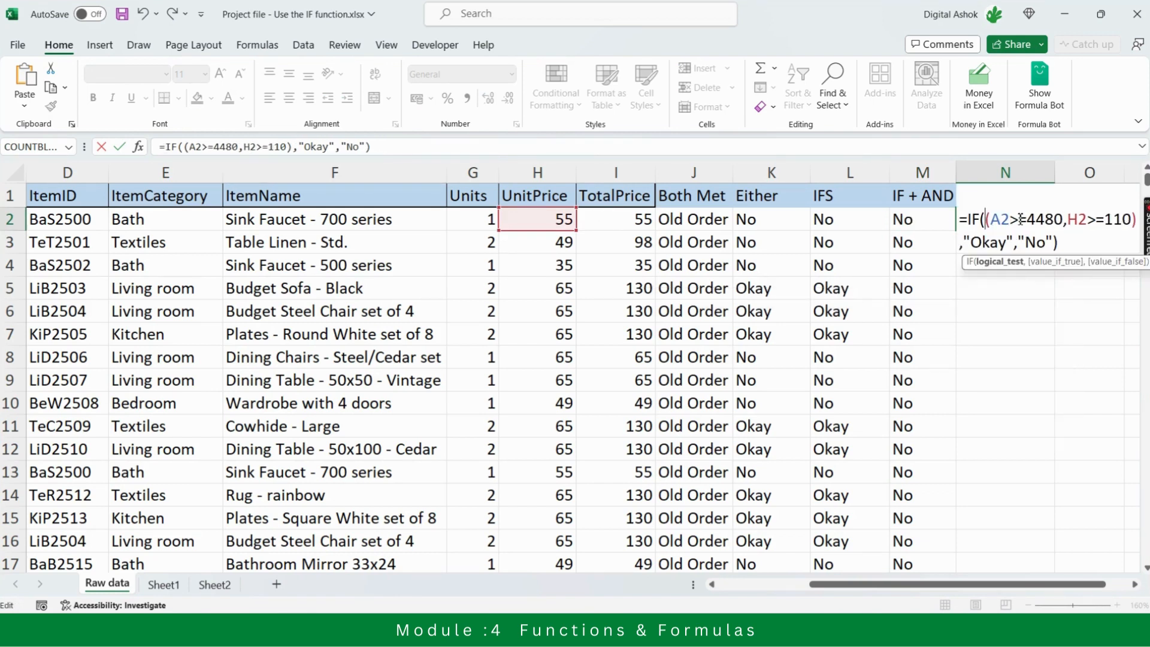
pyautogui.write('O')
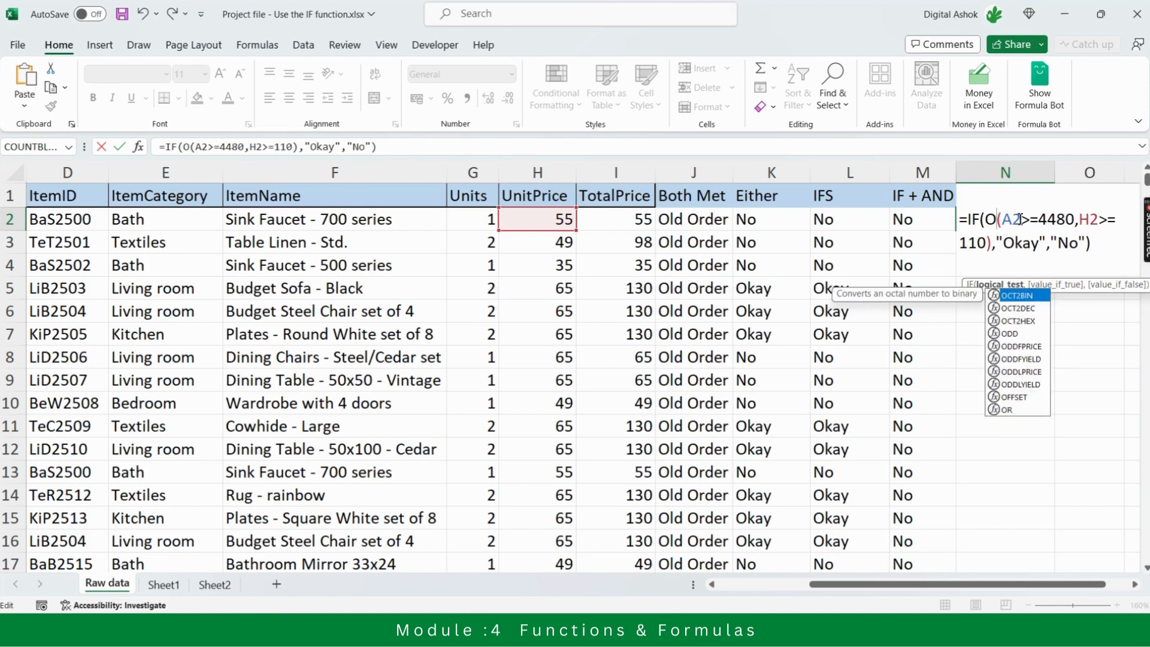
pyautogui.write('R')
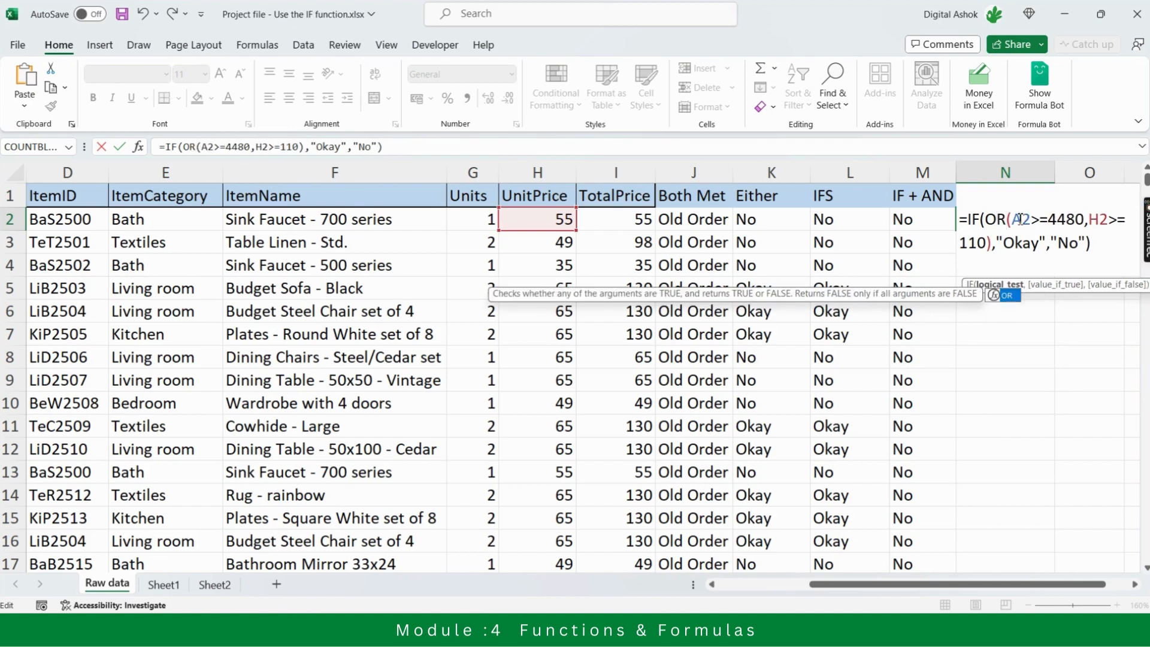
pyautogui.press('Return')
# Fill the IF + OR formula from N2 down through the data rows of column N
pyautogui.click(1019, 218)
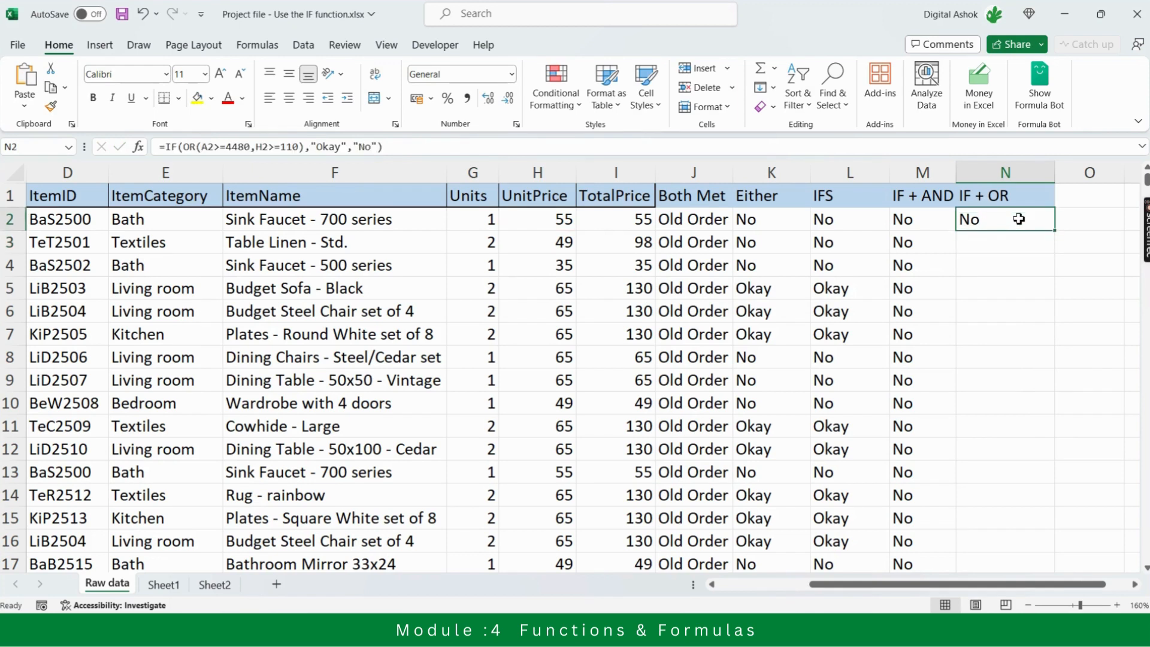
pyautogui.doubleClick(1056, 231)
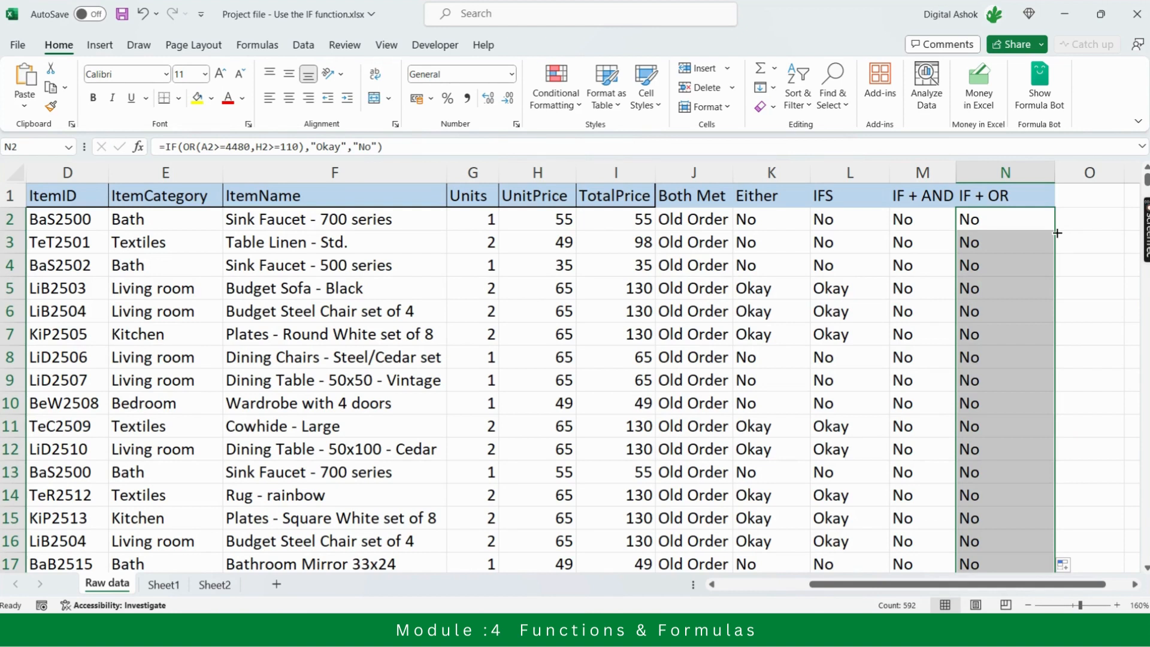
pyautogui.click(988, 221)
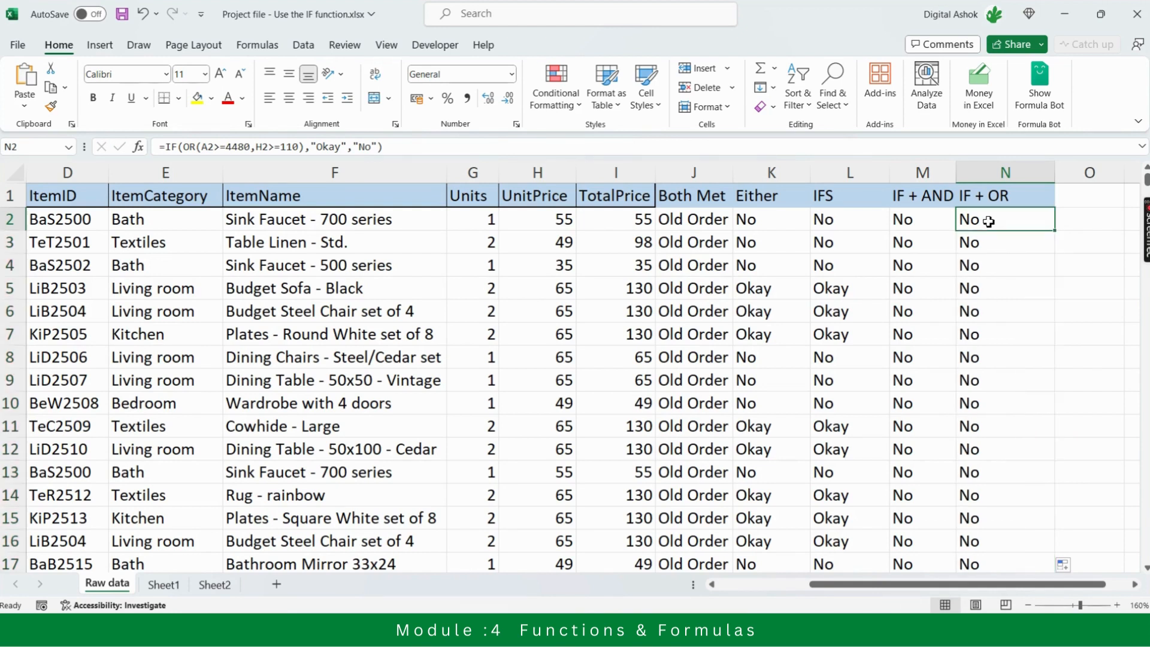
# Review the IF + OR results and formulas in column N from row 2 to about row 23, ending at row 18
pyautogui.press('Down')
pyautogui.press('Down')
pyautogui.press('Down')
pyautogui.press('Down')
pyautogui.press('Down')
pyautogui.press('Down')
pyautogui.press('Down')
pyautogui.press('Down')
pyautogui.press('Down')
pyautogui.press('Down')
pyautogui.press('Down')
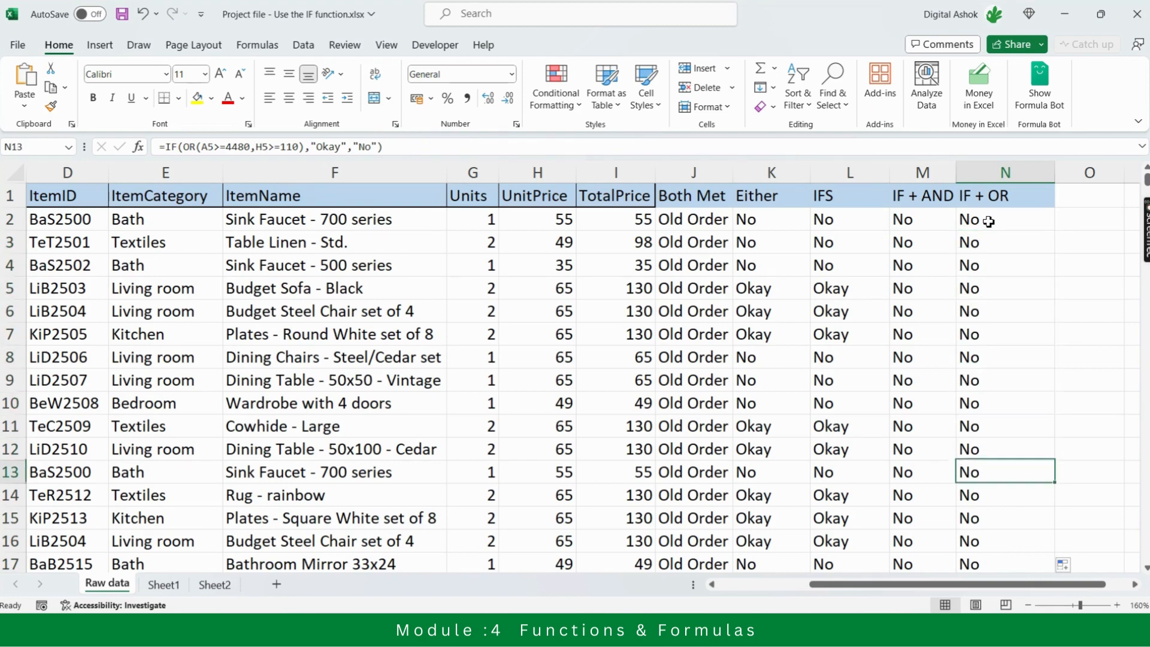
pyautogui.press('Down')
pyautogui.press('Down')
pyautogui.press('Down')
pyautogui.press('Down')
pyautogui.press('Down')
pyautogui.press('Down')
pyautogui.press('Down')
pyautogui.press('Down')
pyautogui.press('Down')
pyautogui.press('Down')
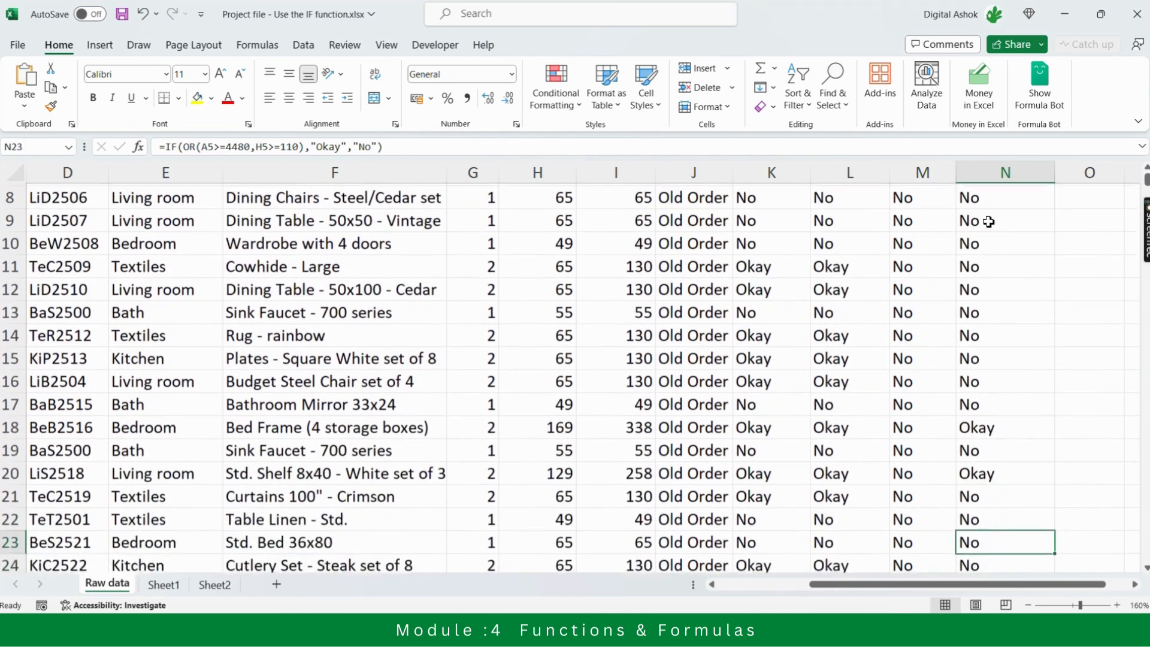
pyautogui.press('Down')
pyautogui.press('Up')
pyautogui.press('Up')
pyautogui.press('Up')
pyautogui.press('Up')
pyautogui.press('Up')
pyautogui.press('Up')
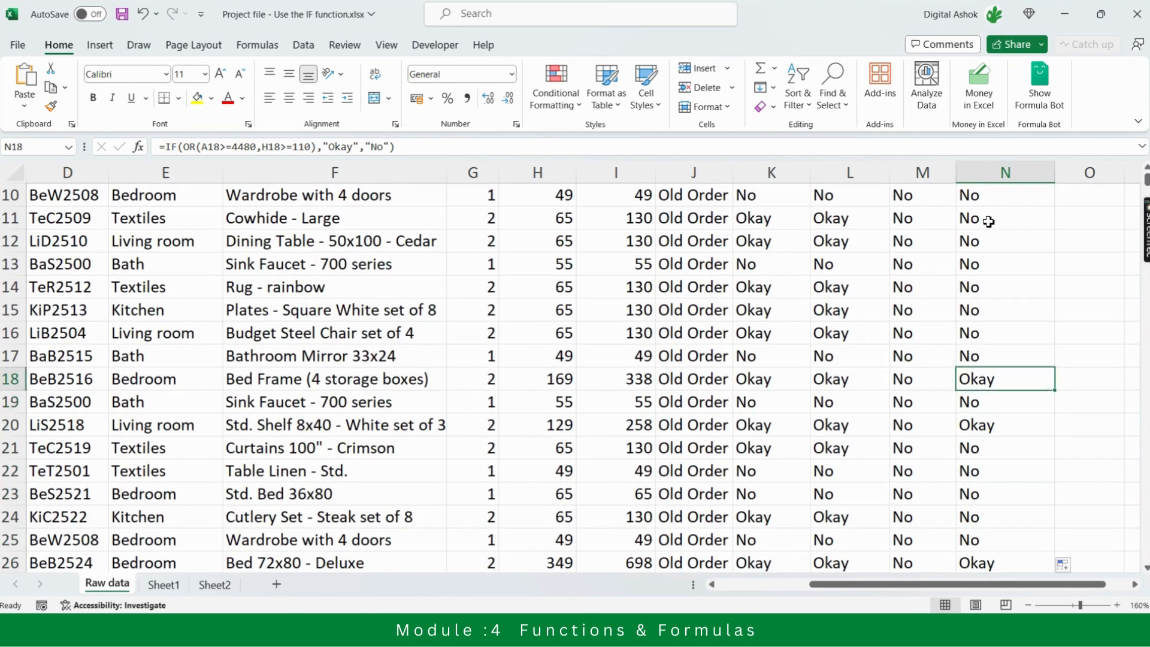
# Check row 18's order number and unit price against its IF + AND and IF + OR results
pyautogui.press('Left')
pyautogui.press('Left')
pyautogui.press('Left')
pyautogui.press('Left')
pyautogui.press('Left')
pyautogui.press('Left')
pyautogui.press('Left')
pyautogui.press('Left')
pyautogui.press('Left')
pyautogui.press('Left')
pyautogui.press('Left')
pyautogui.press('Left')
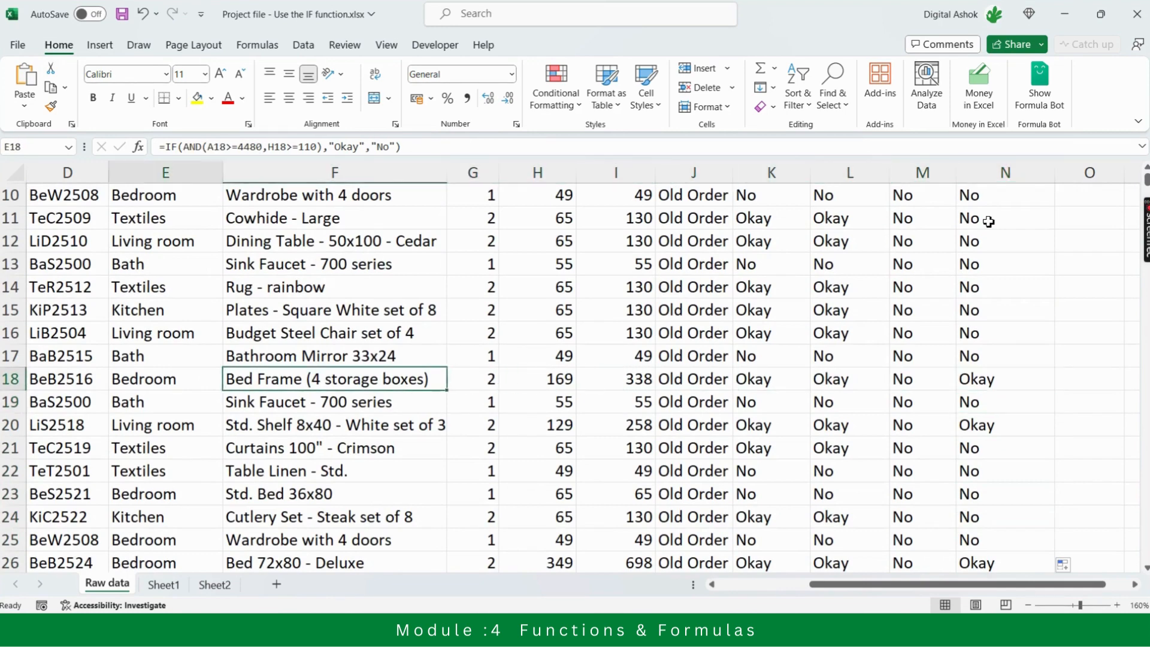
pyautogui.press('Left')
pyautogui.press('Right')
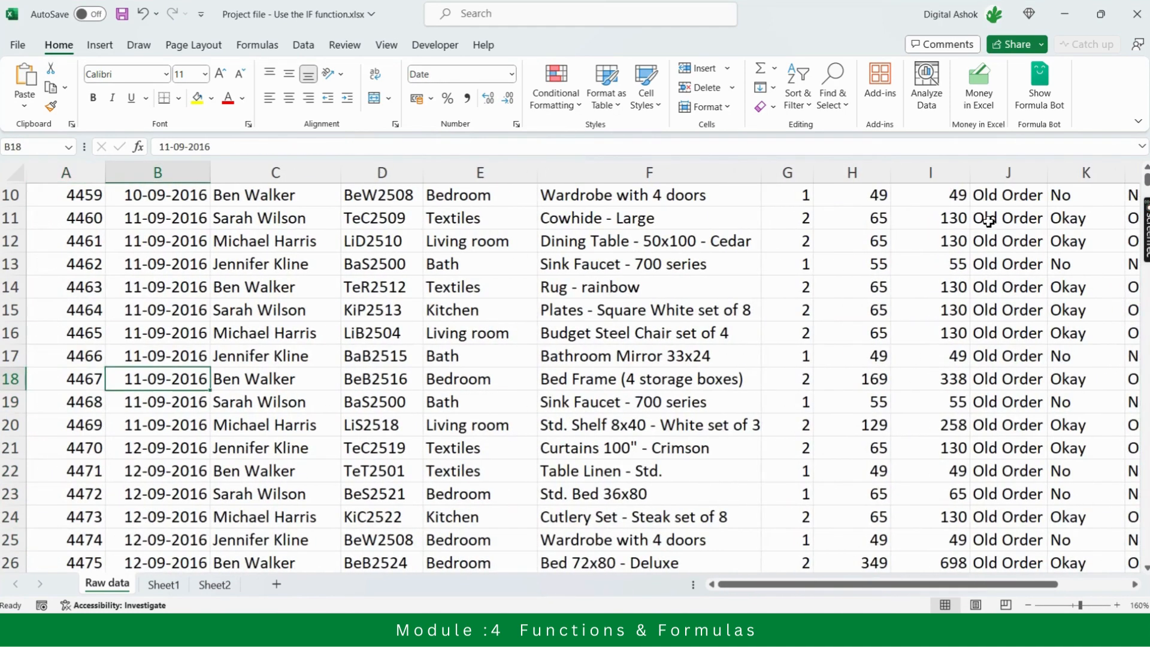
pyautogui.press('Left')
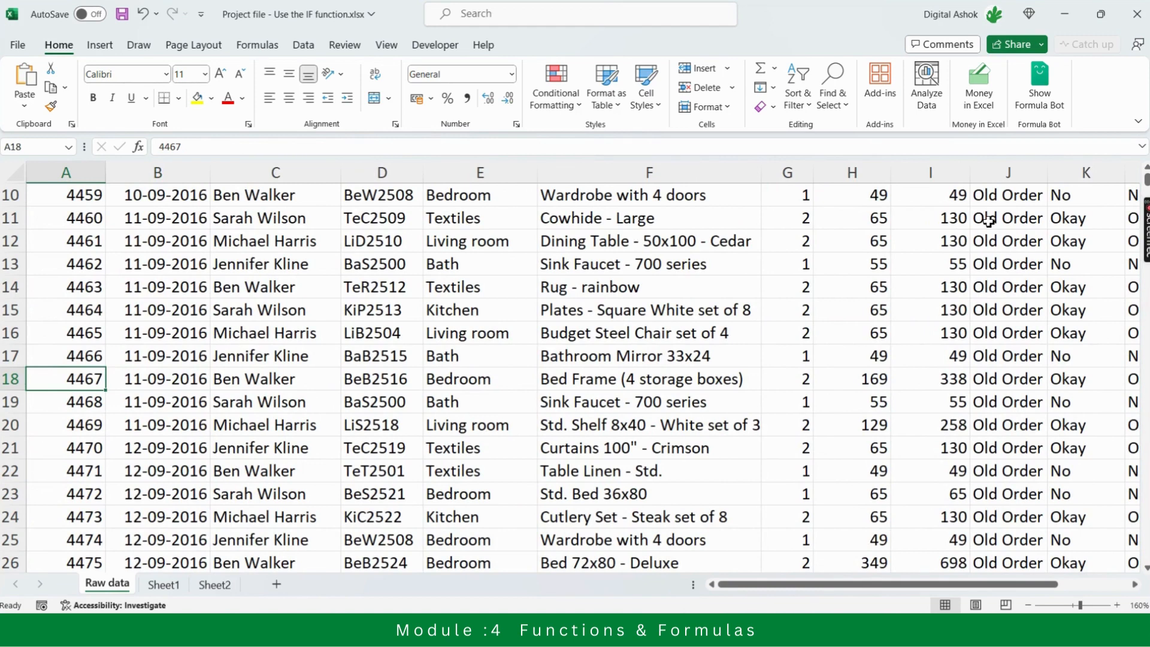
pyautogui.press('Right')
pyautogui.press('Right')
pyautogui.press('Right')
pyautogui.press('Right')
pyautogui.press('Right')
pyautogui.press('Right')
pyautogui.press('Right')
pyautogui.press('Right')
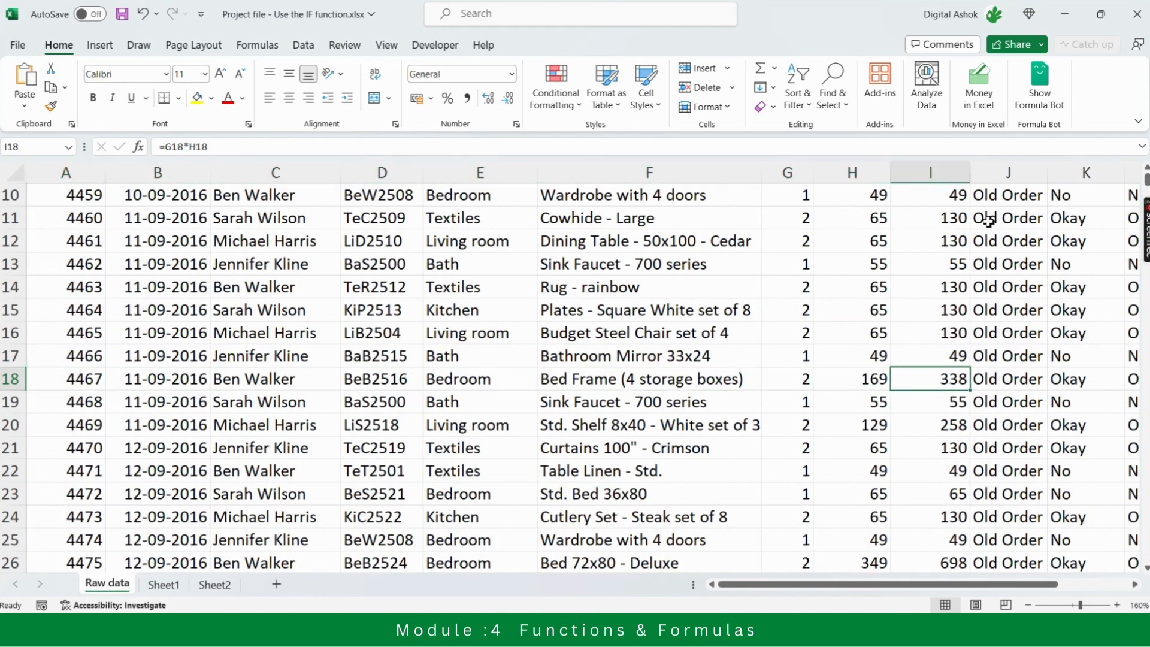
pyautogui.press('Right')
pyautogui.press('Right')
pyautogui.press('Right')
pyautogui.press('Right')
pyautogui.press('Right')
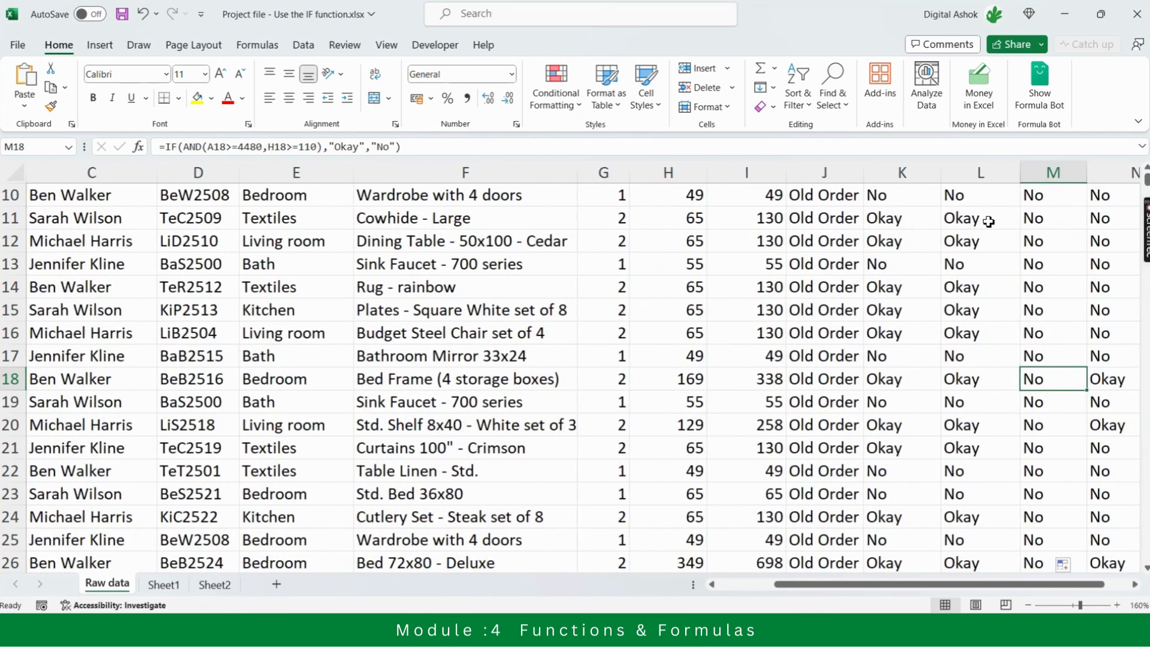
# Go back up column N and compare the IF + OR formula in N2 with the IF + AND formula in M2
pyautogui.press('Up')
pyautogui.press('Up')
pyautogui.press('Up')
pyautogui.press('Up')
pyautogui.press('Up')
pyautogui.press('Up')
pyautogui.press('Up')
pyautogui.press('Up')
pyautogui.press('Up')
pyautogui.press('Up')
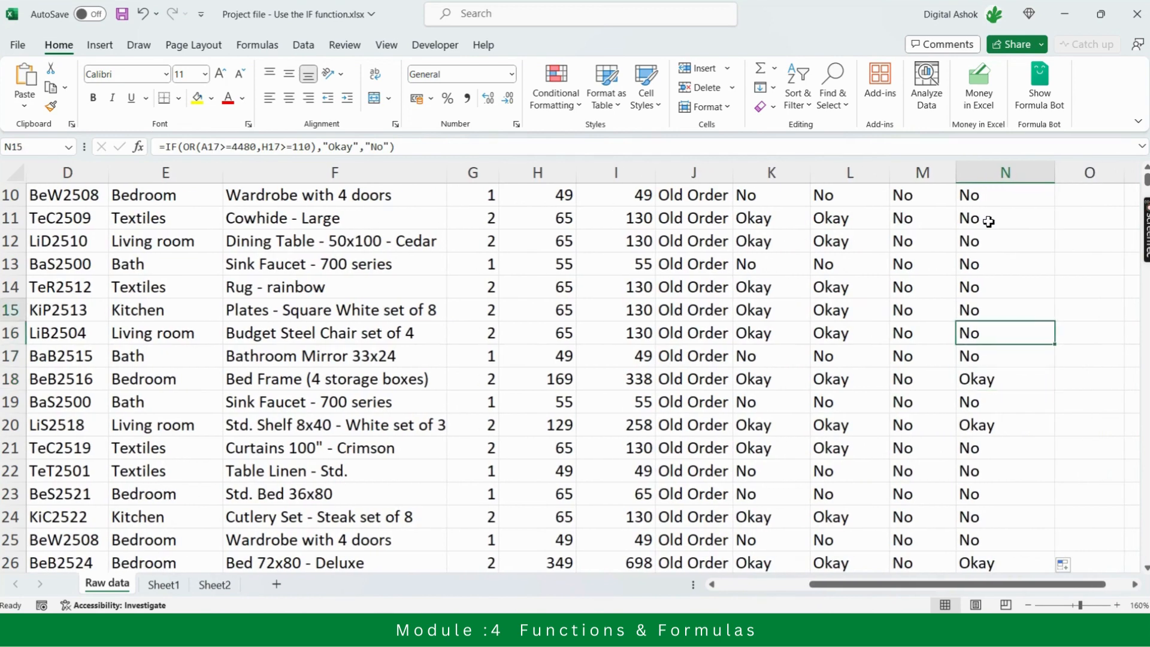
pyautogui.press('Up')
pyautogui.press('Up')
pyautogui.press('Up')
pyautogui.press('Up')
pyautogui.press('Up')
pyautogui.press('Up')
pyautogui.press('Up')
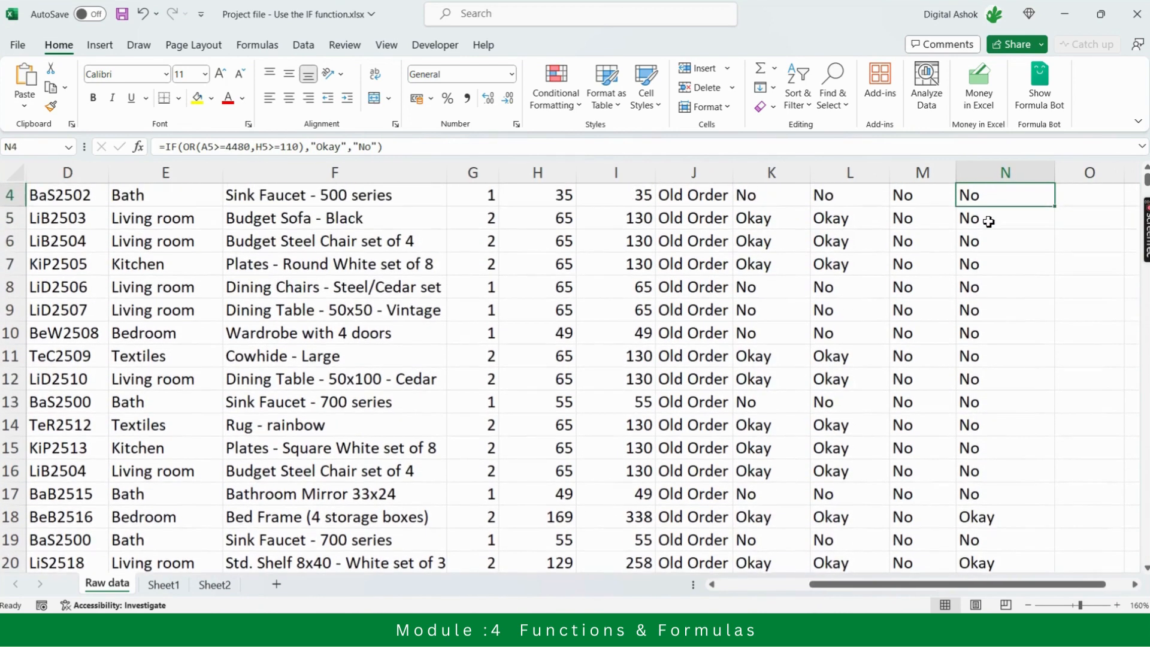
pyautogui.press('Down')
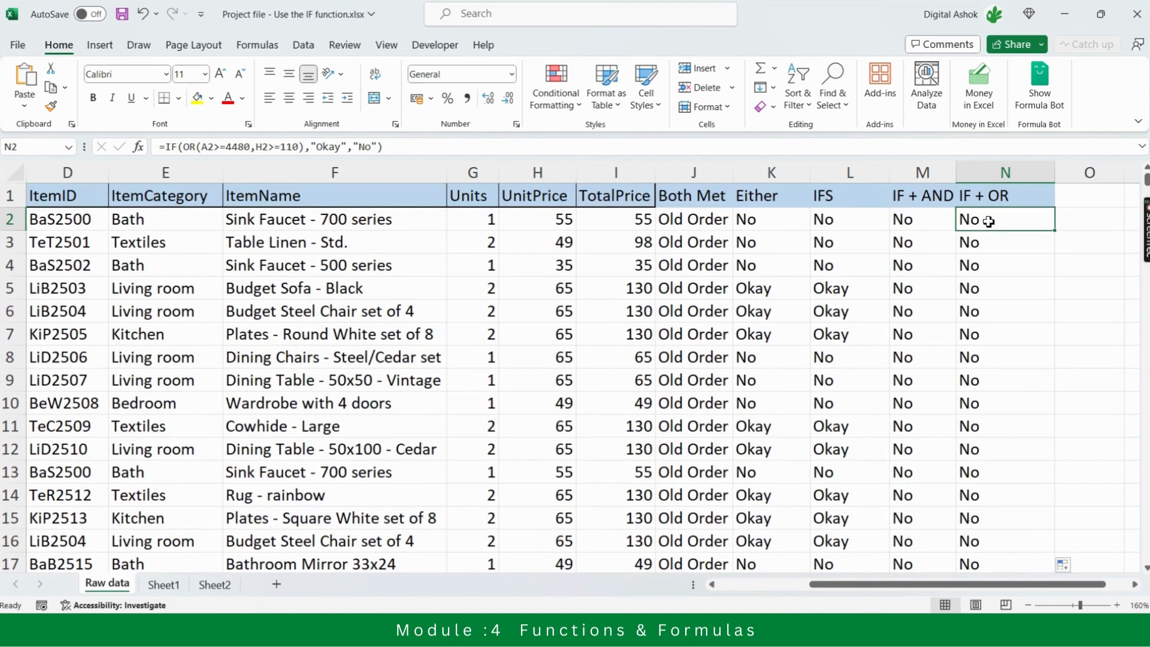
pyautogui.press('Left')
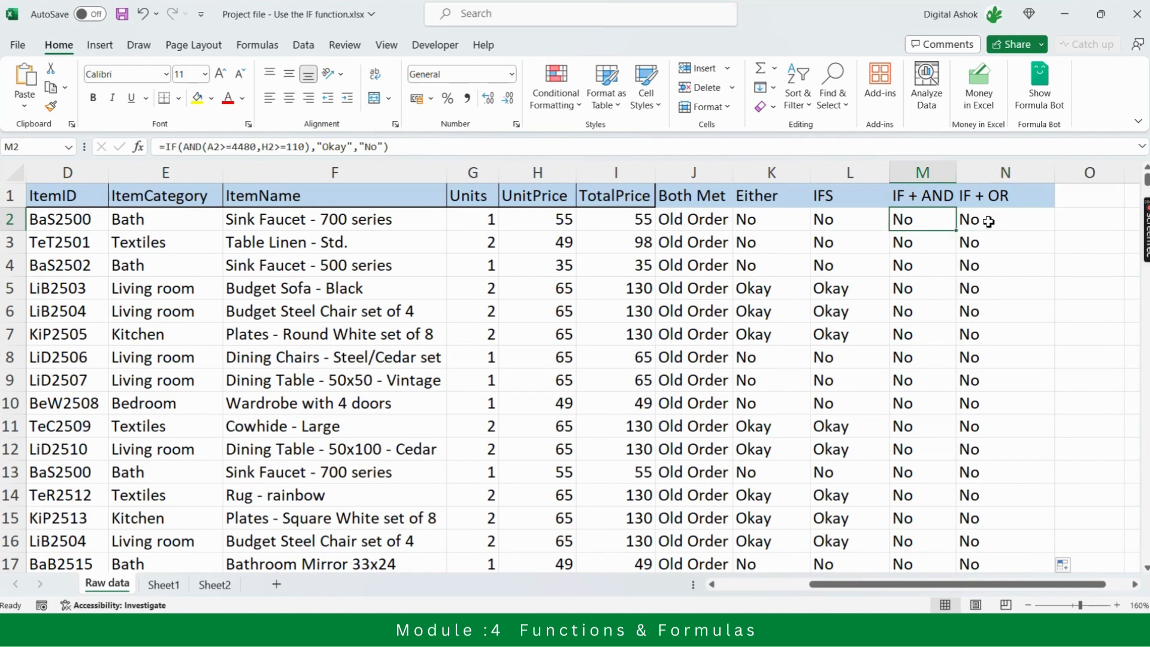
pyautogui.press('Right')
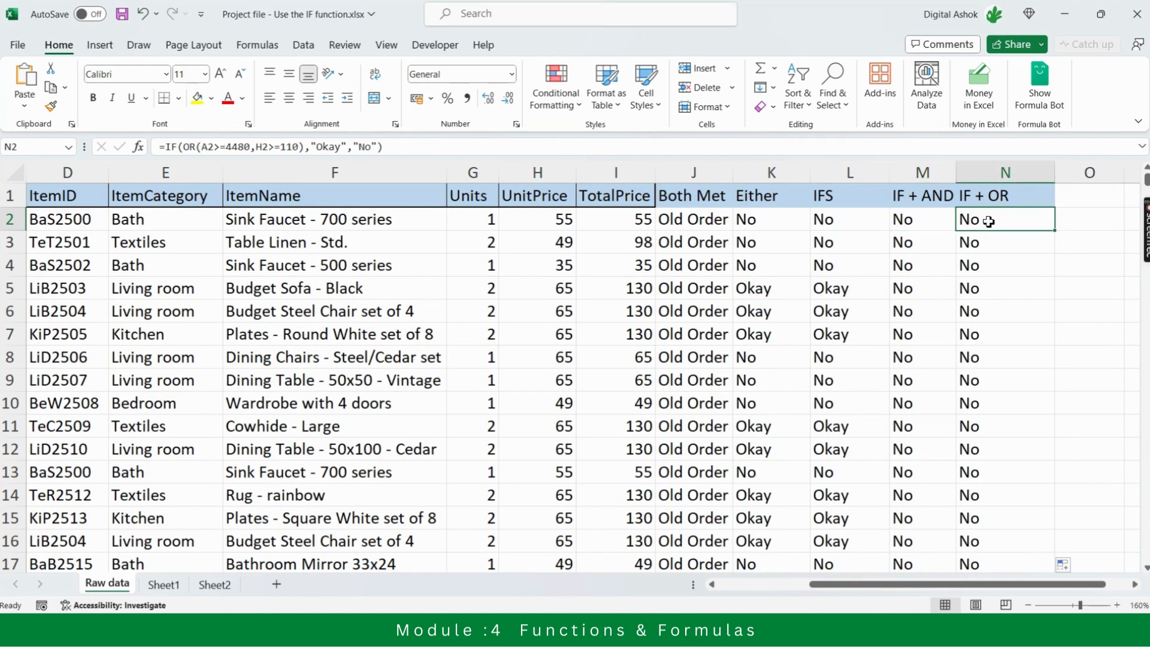
# Look over the row 1 headers of the result columns, from TotalPrice across to IF + OR
pyautogui.press('Up')
pyautogui.press('Left')
pyautogui.press('Left')
pyautogui.press('Left')
pyautogui.press('Left')
pyautogui.press('Left')
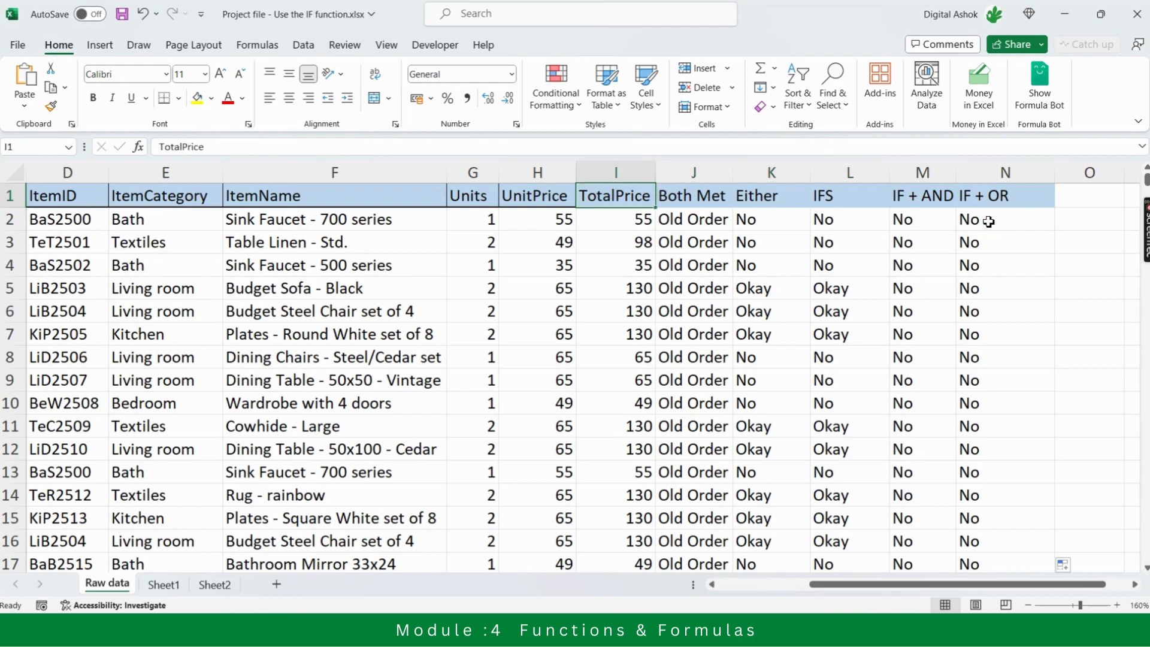
pyautogui.press('Right')
pyautogui.press('Right')
pyautogui.press('Right')
pyautogui.press('Right')
pyautogui.press('Right')
pyautogui.press('Right')
pyautogui.press('Right')
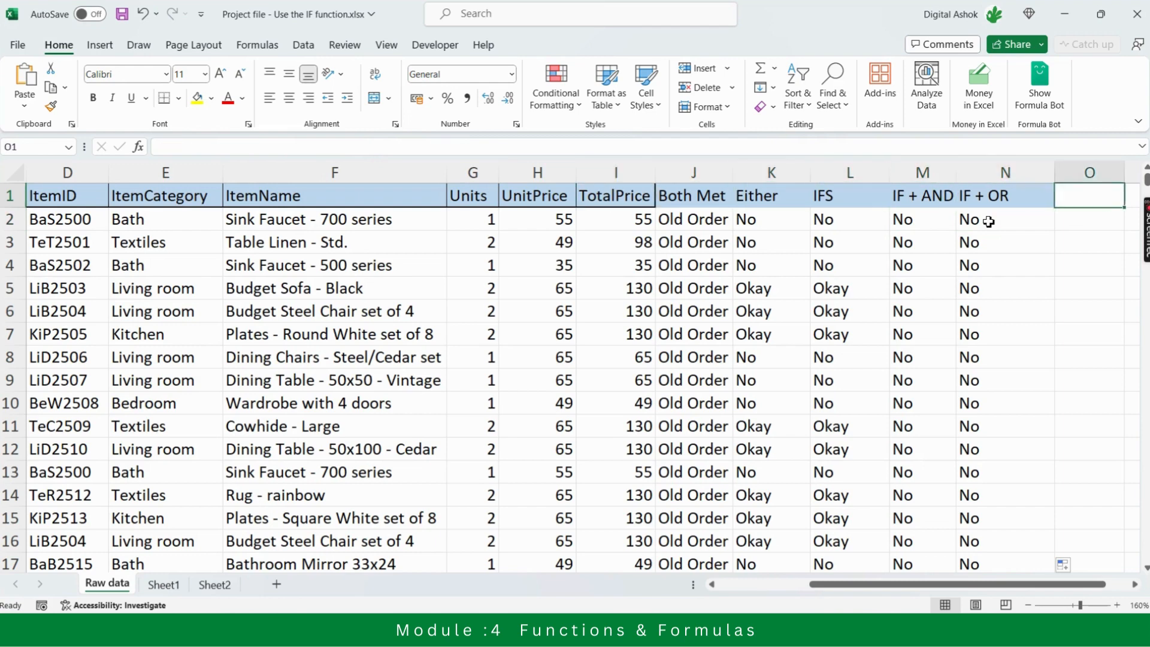
# Start a list of the IF function variants beside the data by entering "If" in Q2
pyautogui.press('Right')
pyautogui.press('Right')
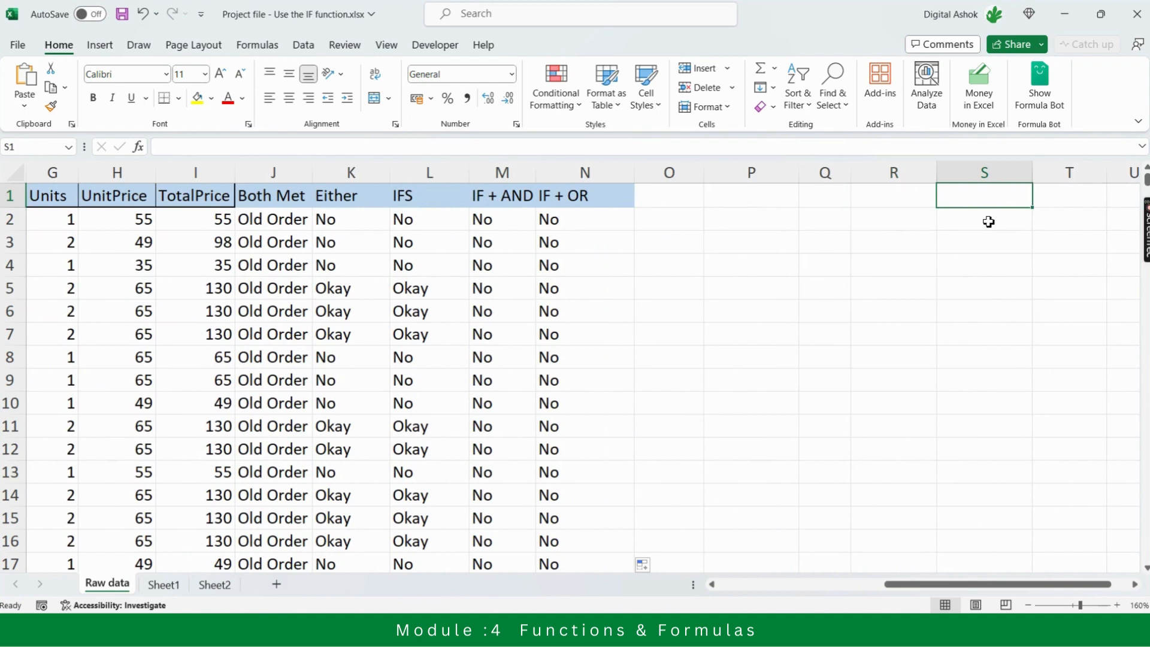
pyautogui.press('Left')
pyautogui.press('Left')
pyautogui.press('Down')
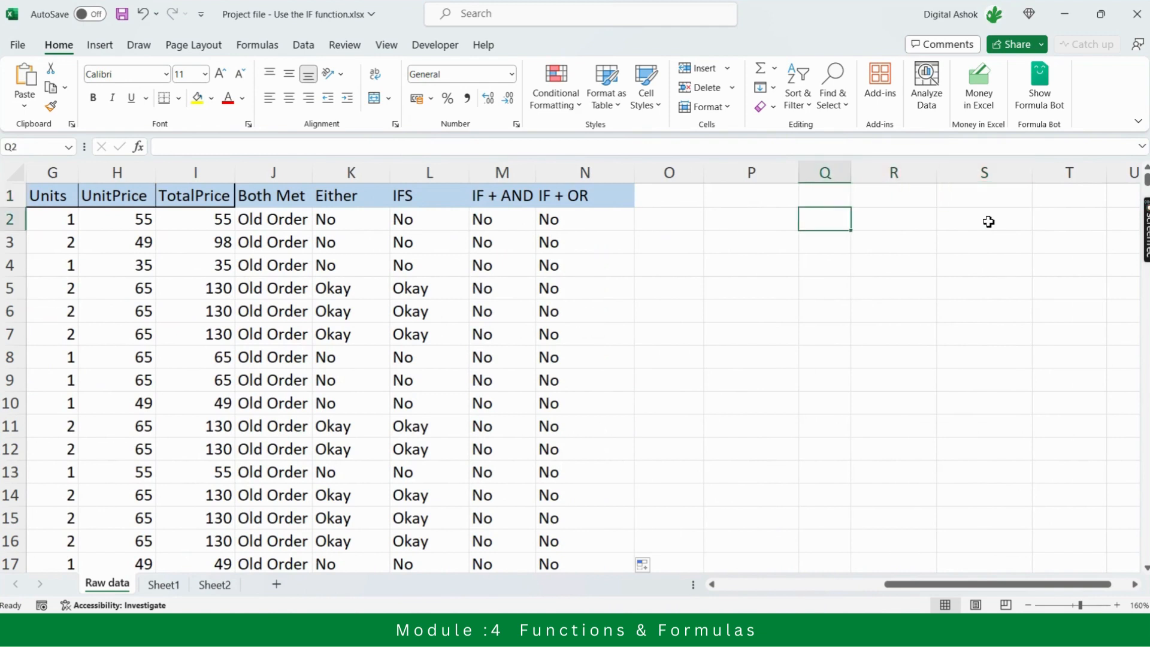
pyautogui.write('If')
pyautogui.press('Return')
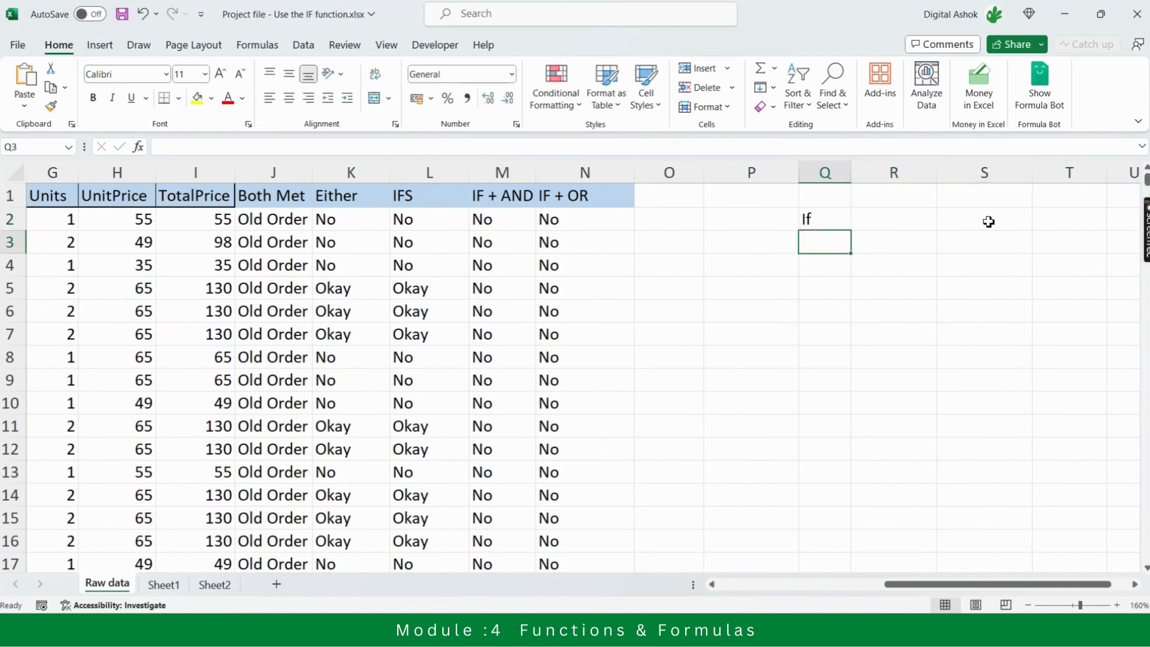
# Enter "IF(IF) - Nested If" in Q3 as the second list item
pyautogui.write('IF(')
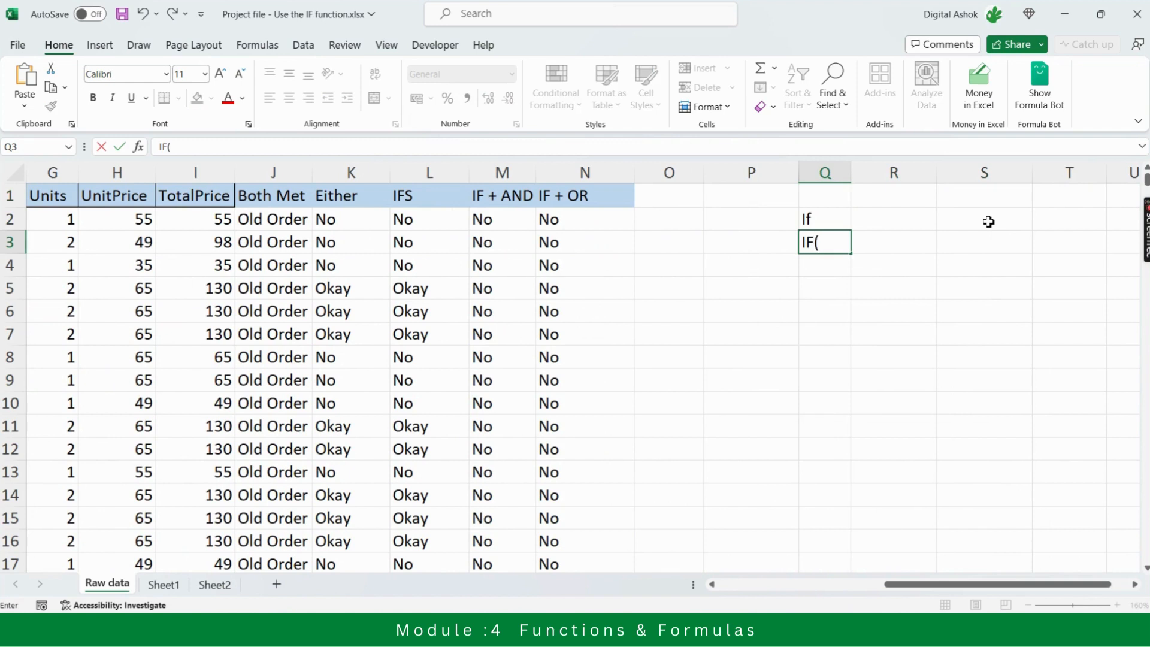
pyautogui.write('IF) - Nested If')
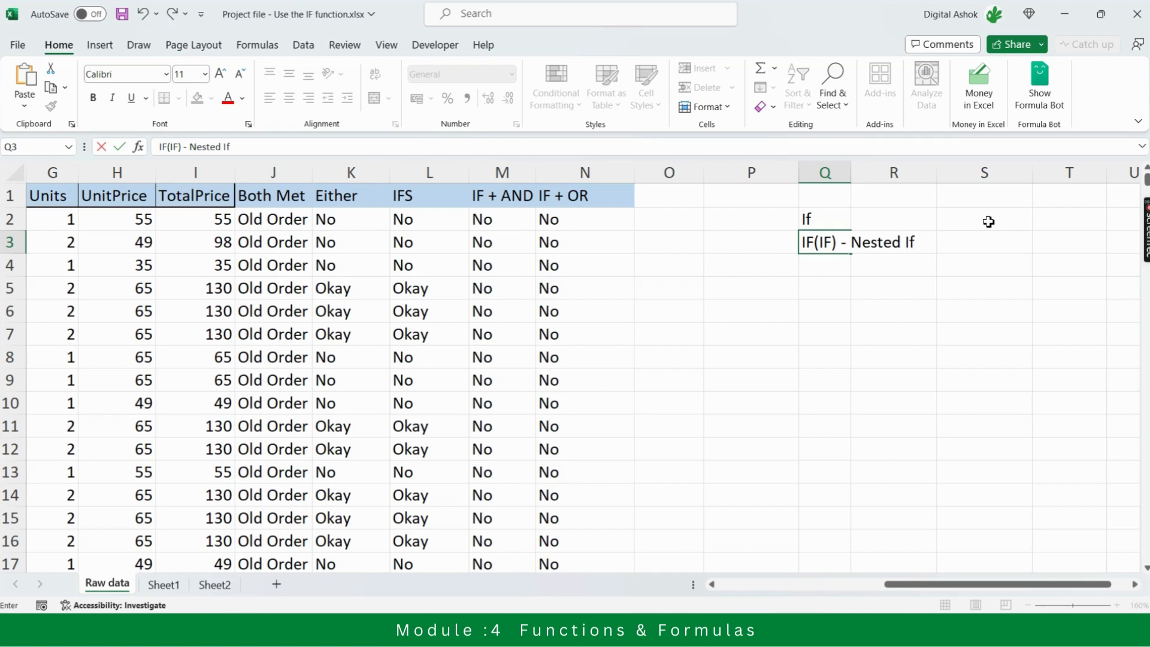
pyautogui.press('Return')
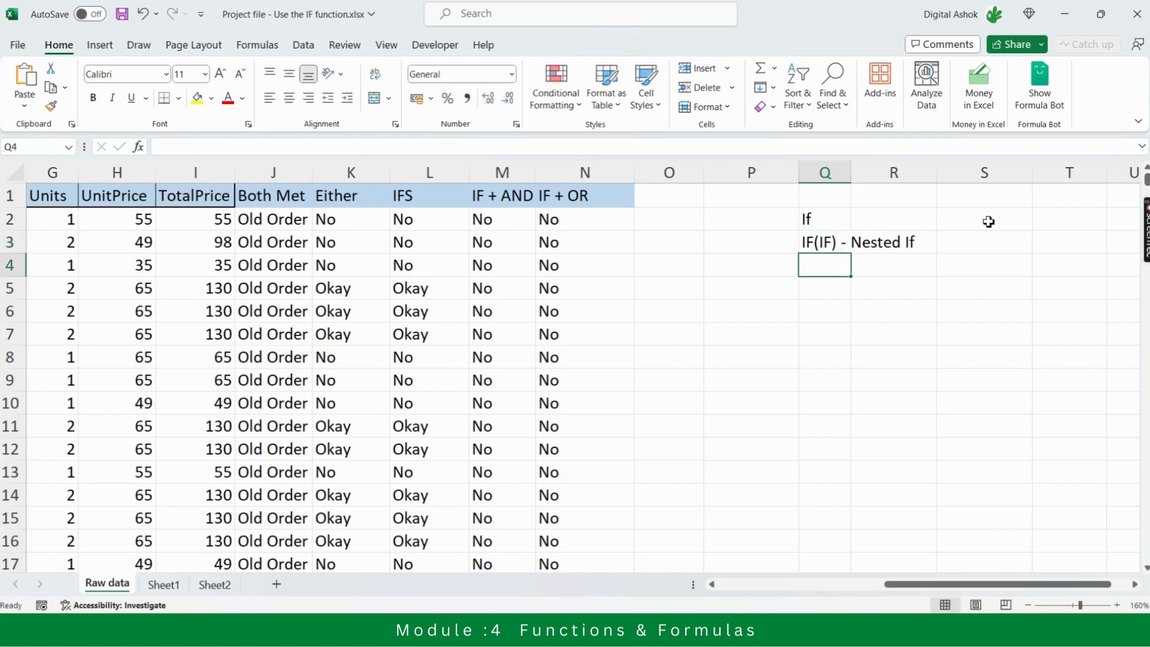
# Add "IFS" in Q4 and "If + AND" in Q5 to the list of IF variants
pyautogui.write('OIFS')
pyautogui.press('BackSpace')
pyautogui.press('BackSpace')
pyautogui.press('BackSpace')
pyautogui.press('BackSpace')
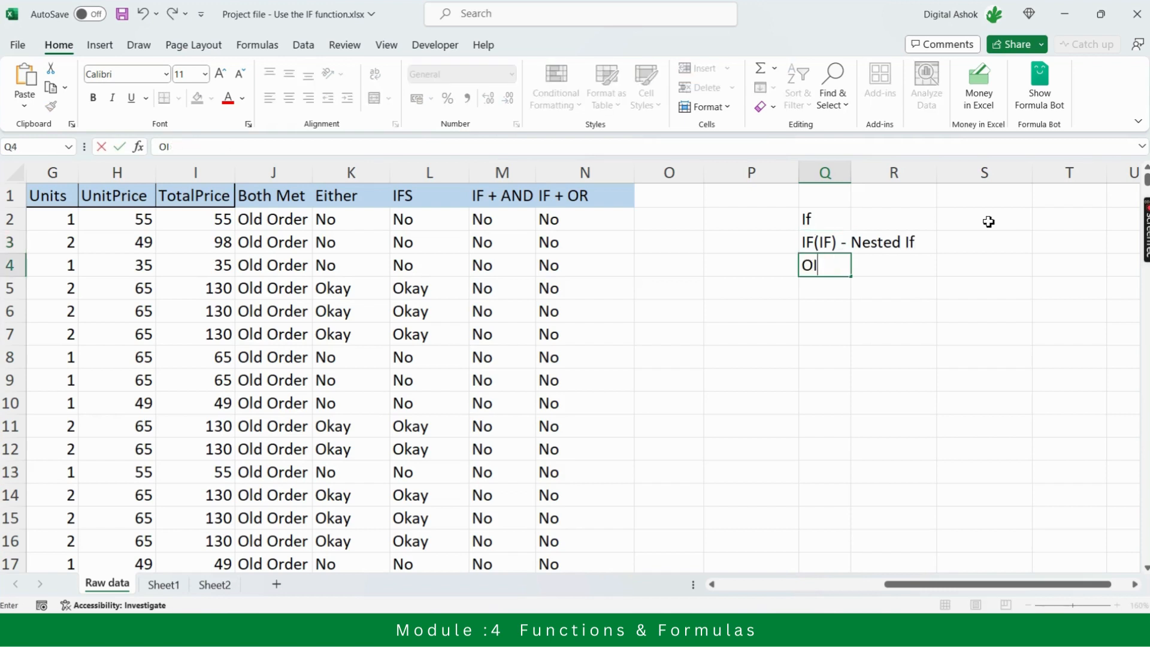
pyautogui.write('IFS')
pyautogui.press('Return')
pyautogui.write('If +')
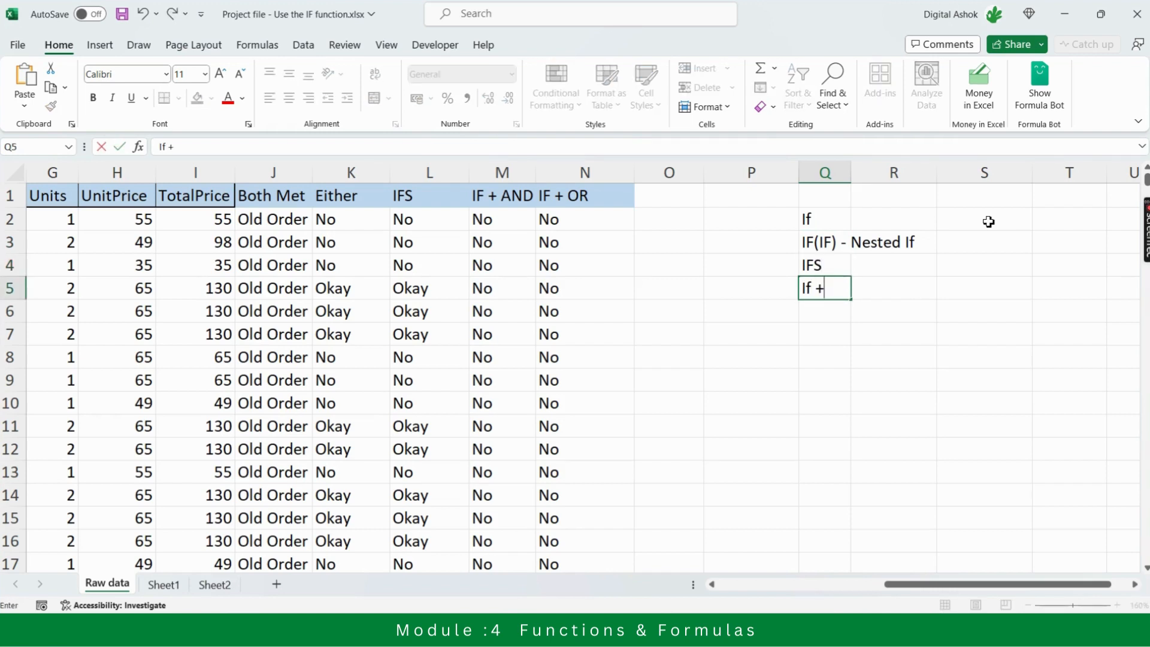
pyautogui.write(' AND')
pyautogui.press('Return')
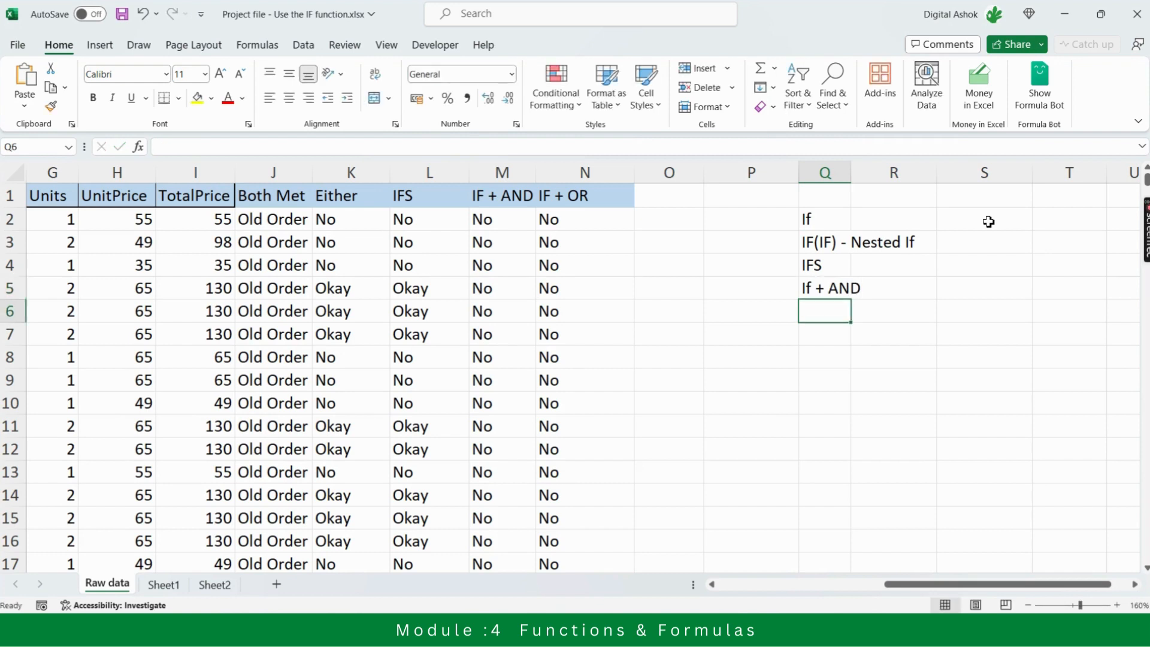
# Enter "If + OR" in Q6 as the last item of the list
pyautogui.write('If + O')
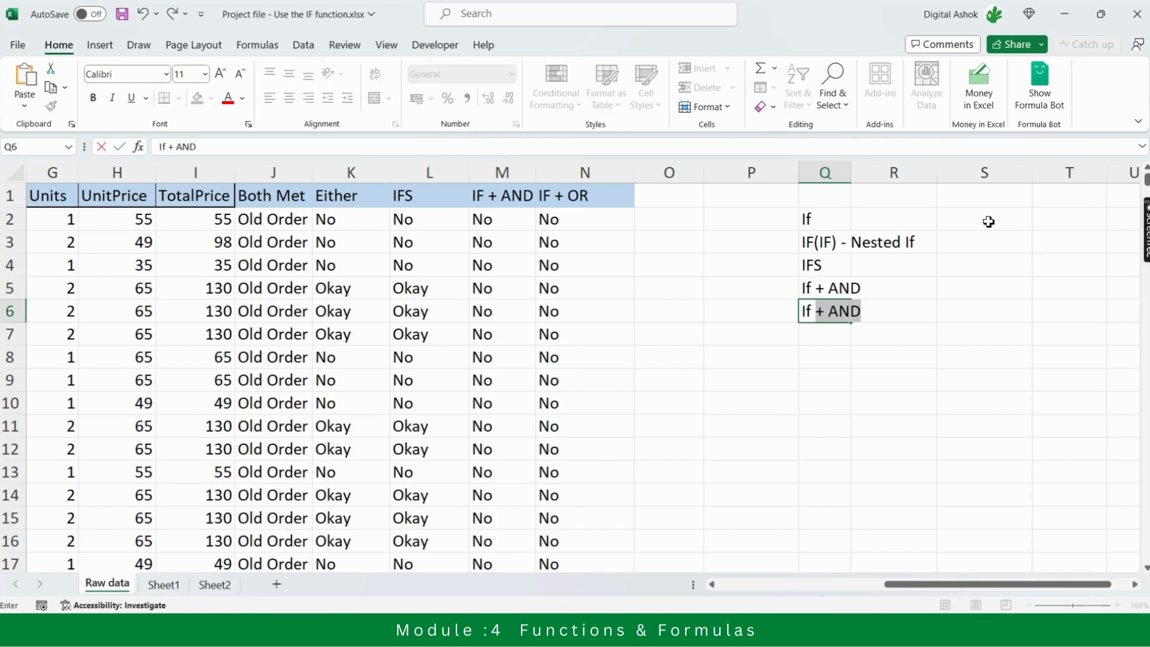
pyautogui.write('R')
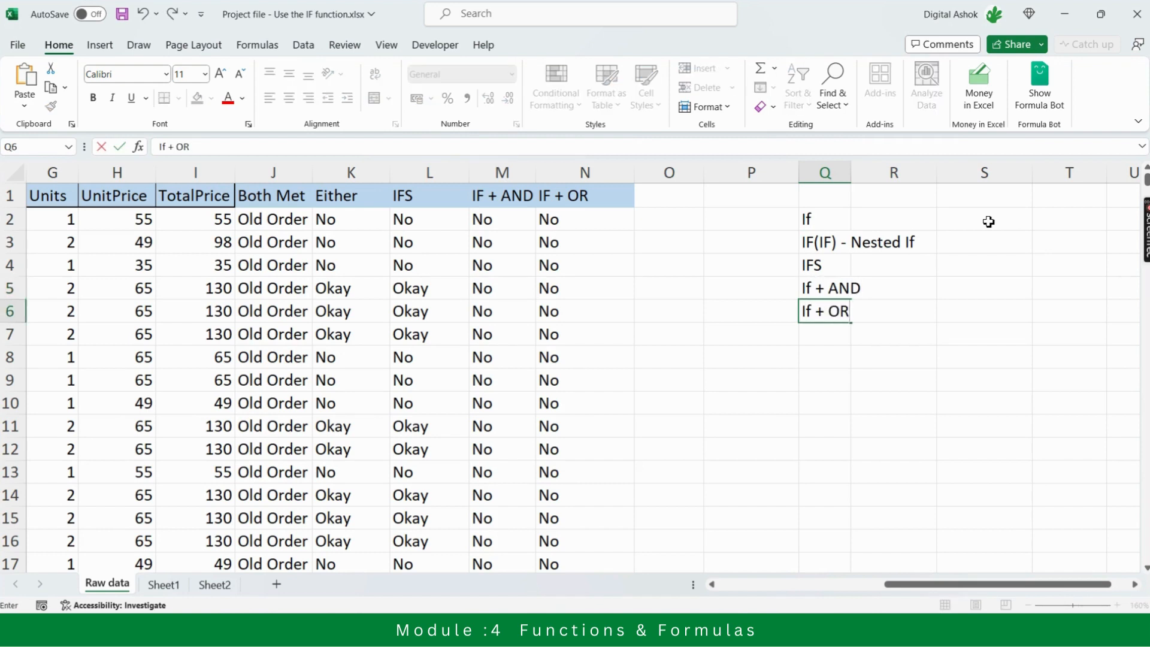
pyautogui.press('Return')
# Select the list of IF variants in Q2:Q6 to review its entries
pyautogui.press('Up')
pyautogui.press('Up')
pyautogui.press('Up')
pyautogui.press('Up')
pyautogui.press('Up')
pyautogui.press('Up')
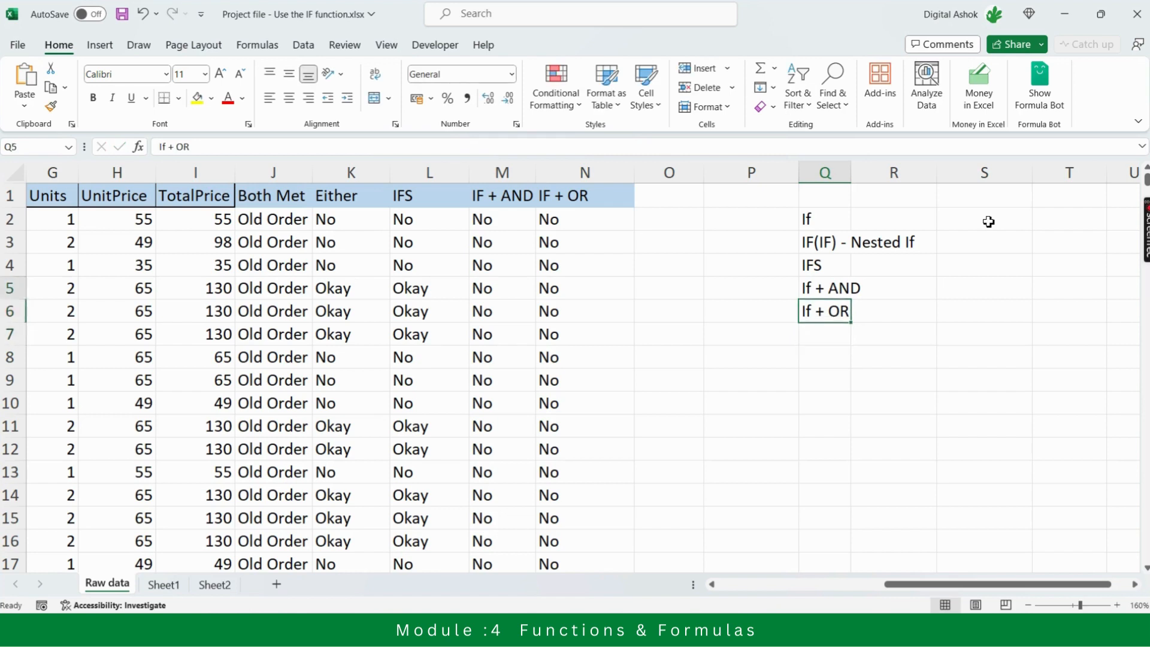
pyautogui.press('Down')
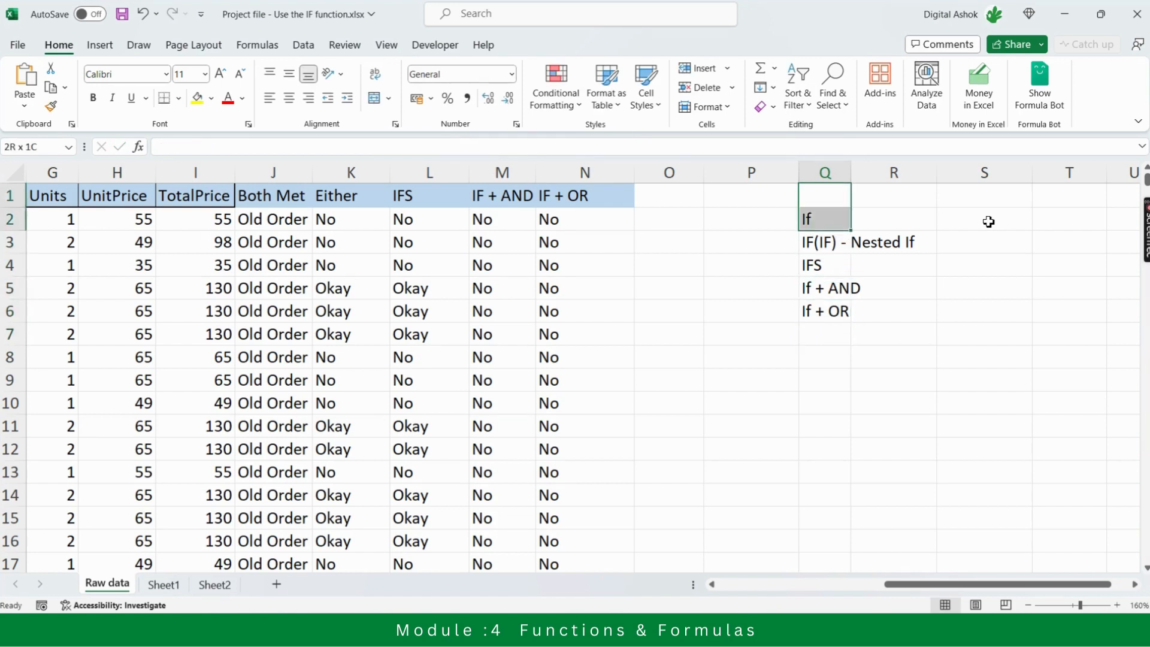
pyautogui.hotkey('shift', 'Down')
pyautogui.hotkey('shift', 'Down')
pyautogui.hotkey('shift', 'Down')
pyautogui.hotkey('shift', 'Down')
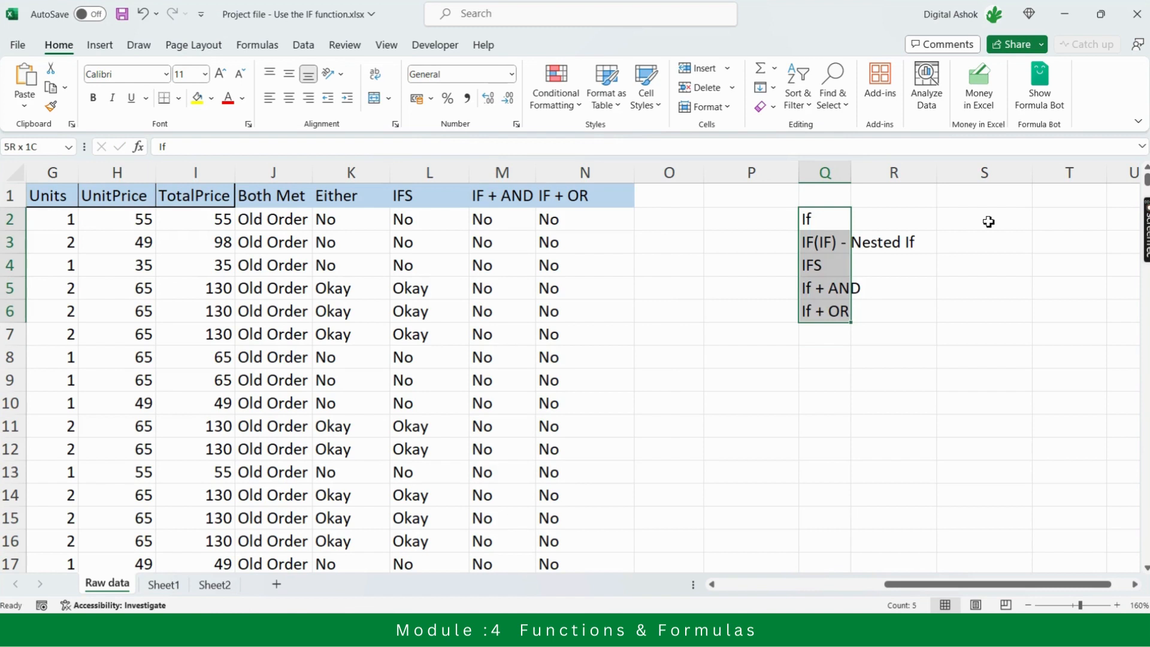
pyautogui.hotkey('ctrl', 'shift', 'Down')
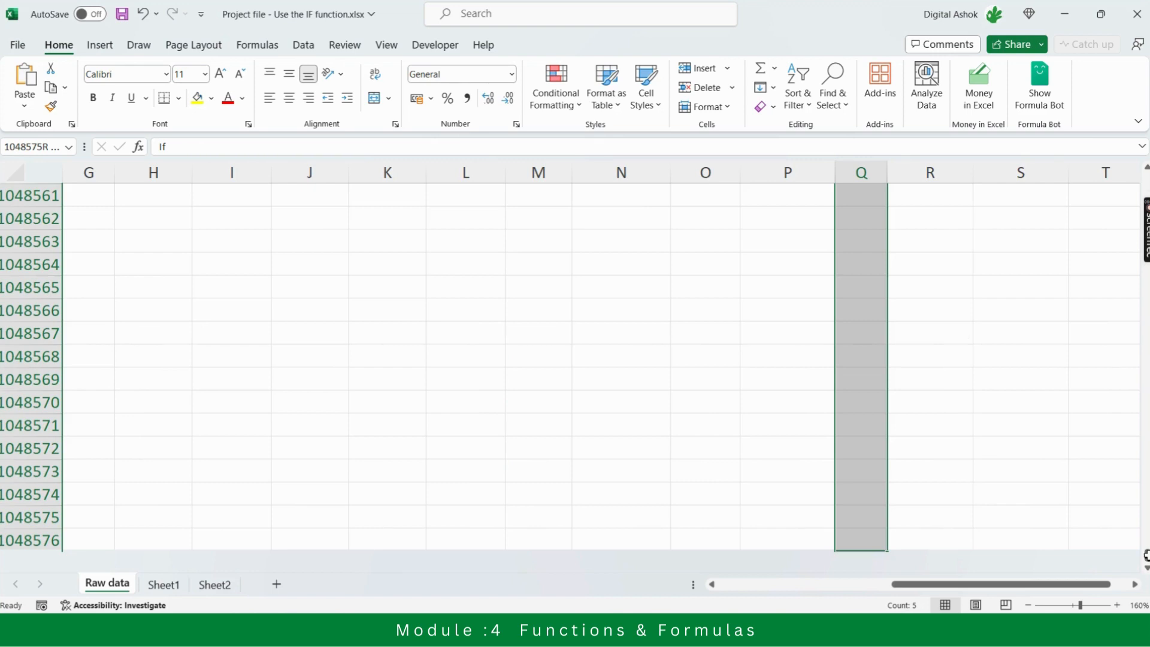
# Examine the classification results in the IF + AND and IF + OR columns, moving from row 19 up to the headers
pyautogui.hotkey('ctrl', 'Up')
pyautogui.scroll(-5, 1118, 358)
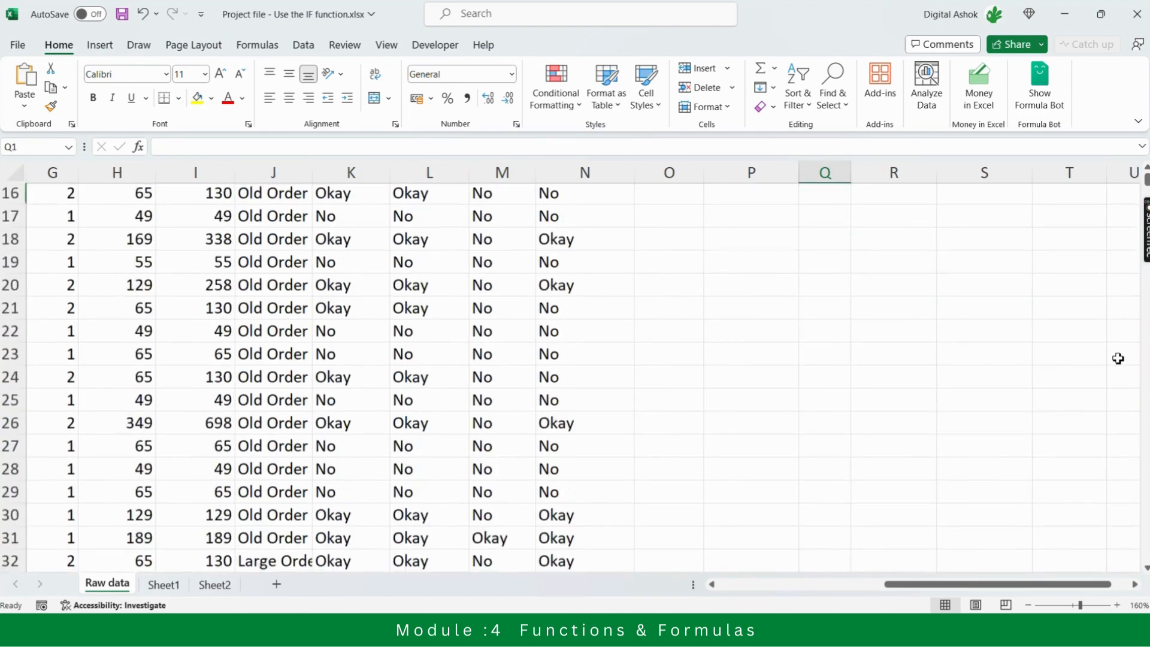
pyautogui.scroll(-1, 1117, 358)
pyautogui.click(531, 245)
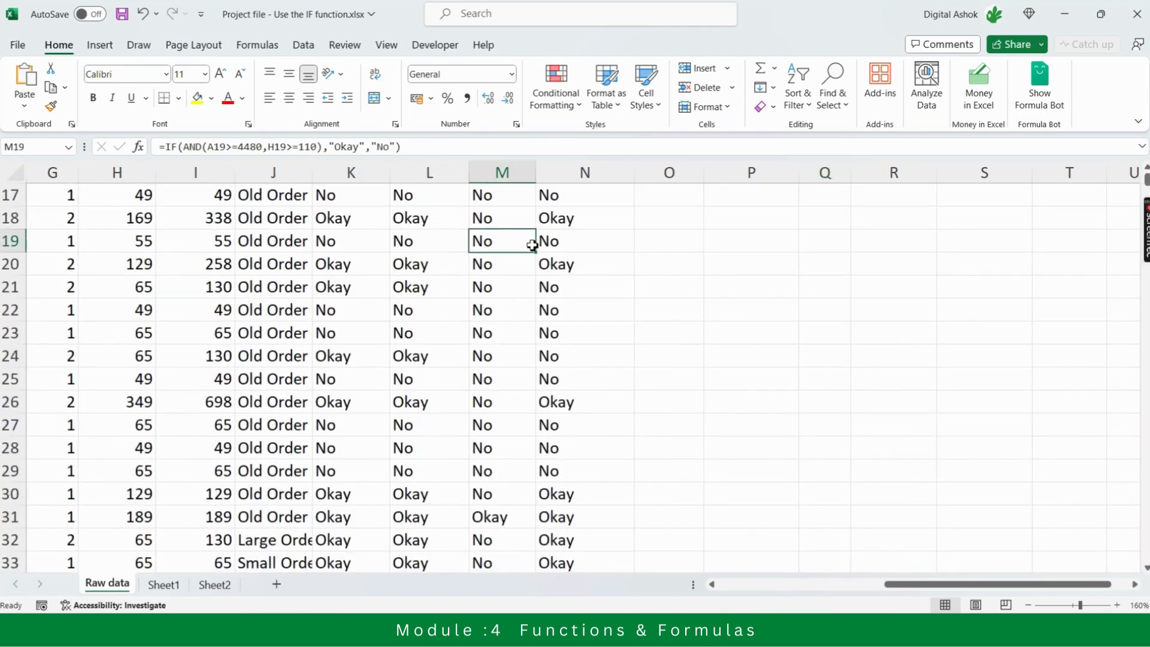
pyautogui.press('Up')
pyautogui.press('Up')
pyautogui.press('Up')
pyautogui.press('Up')
pyautogui.press('Up')
pyautogui.press('Up')
pyautogui.press('Up')
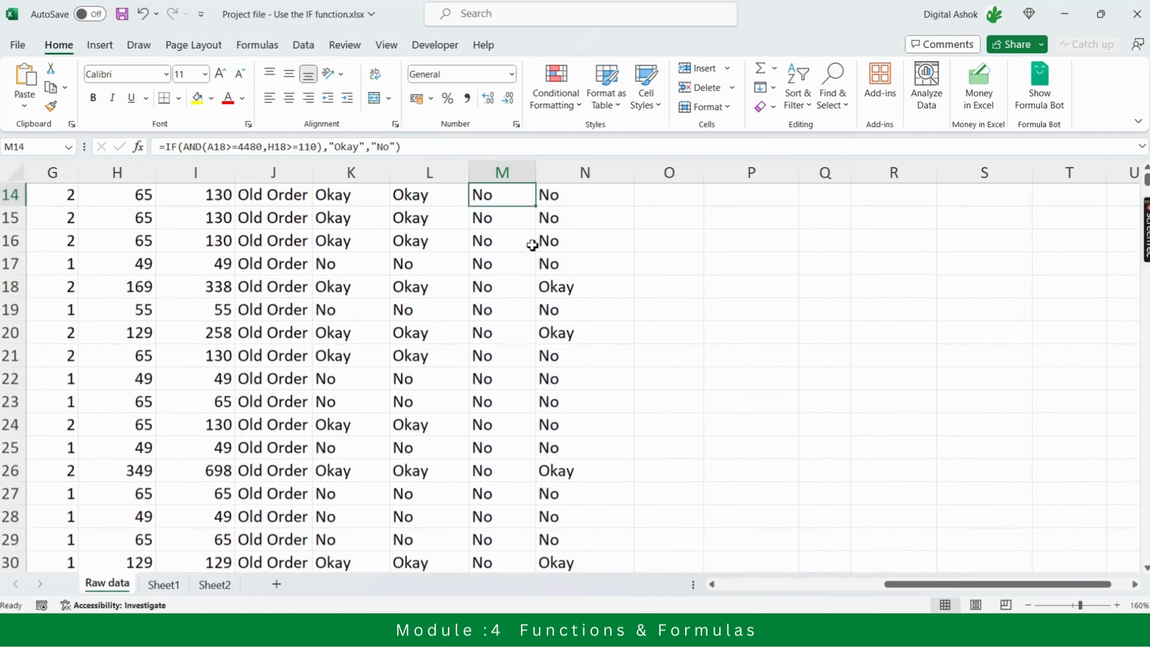
pyautogui.press('Up')
pyautogui.press('Up')
pyautogui.press('Up')
pyautogui.press('Up')
pyautogui.press('Up')
pyautogui.press('Up')
pyautogui.press('Up')
pyautogui.press('Up')
pyautogui.press('Up')
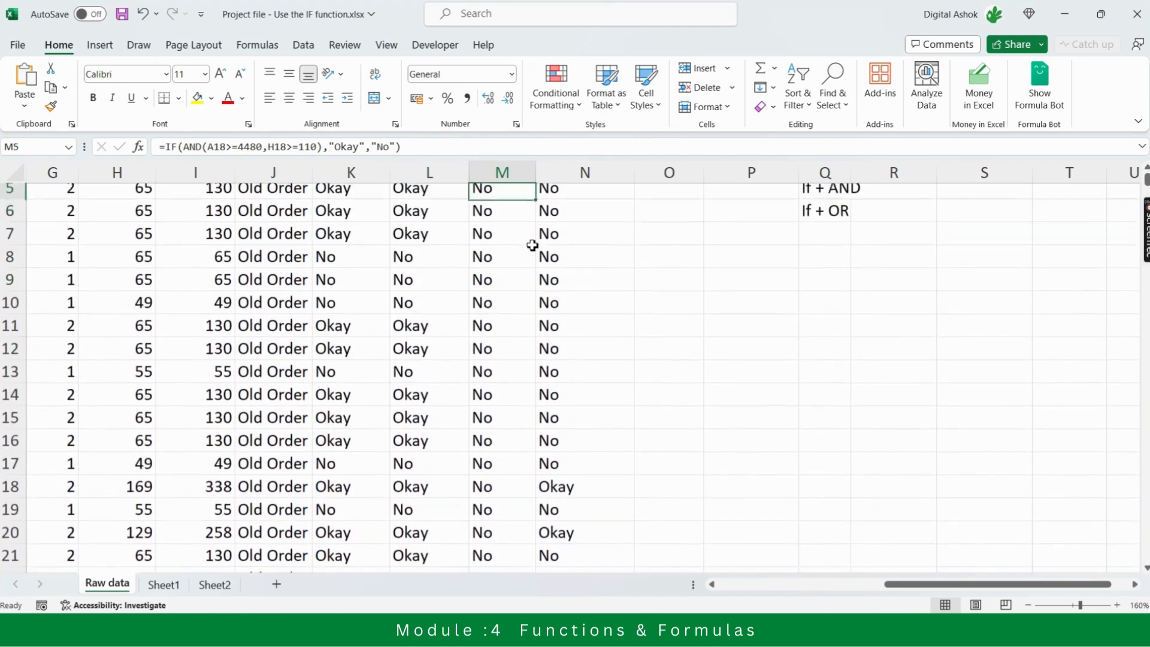
pyautogui.press('Up')
pyautogui.press('Up')
pyautogui.press('Right')
pyautogui.press('Right')
pyautogui.press('Right')
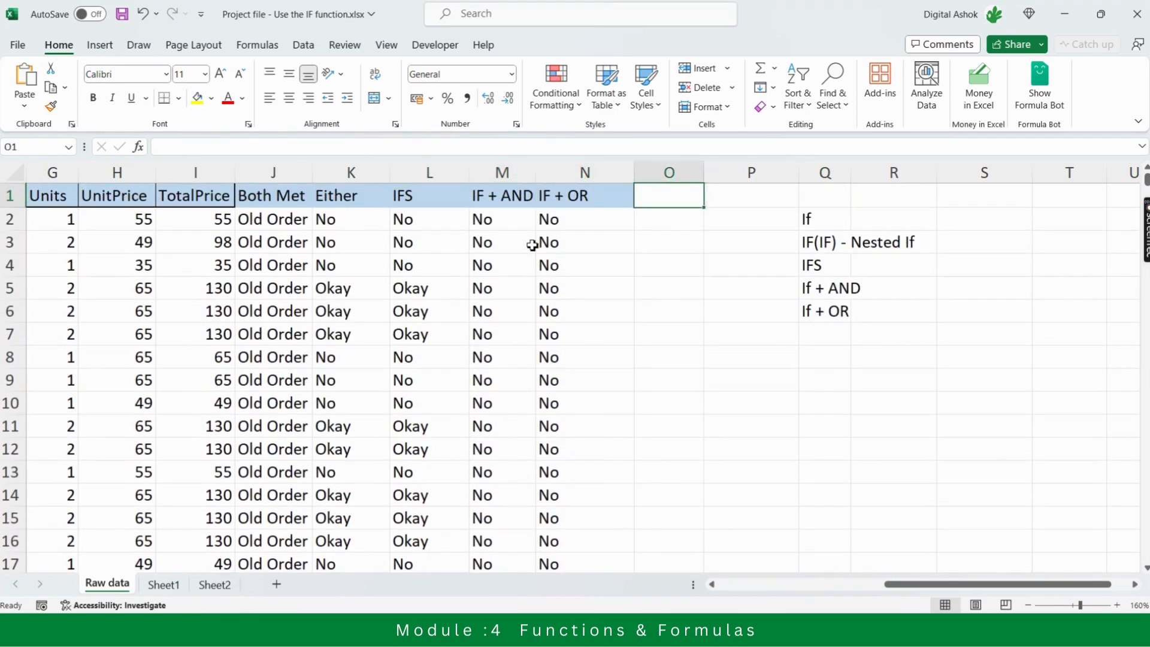
# Go through the IF variants in column Q one by one, finishing on If + OR in Q6
pyautogui.press('Right')
pyautogui.press('Down')
pyautogui.press('Down')
pyautogui.press('Down')
pyautogui.press('Down')
pyautogui.press('Down')
pyautogui.press('Down')
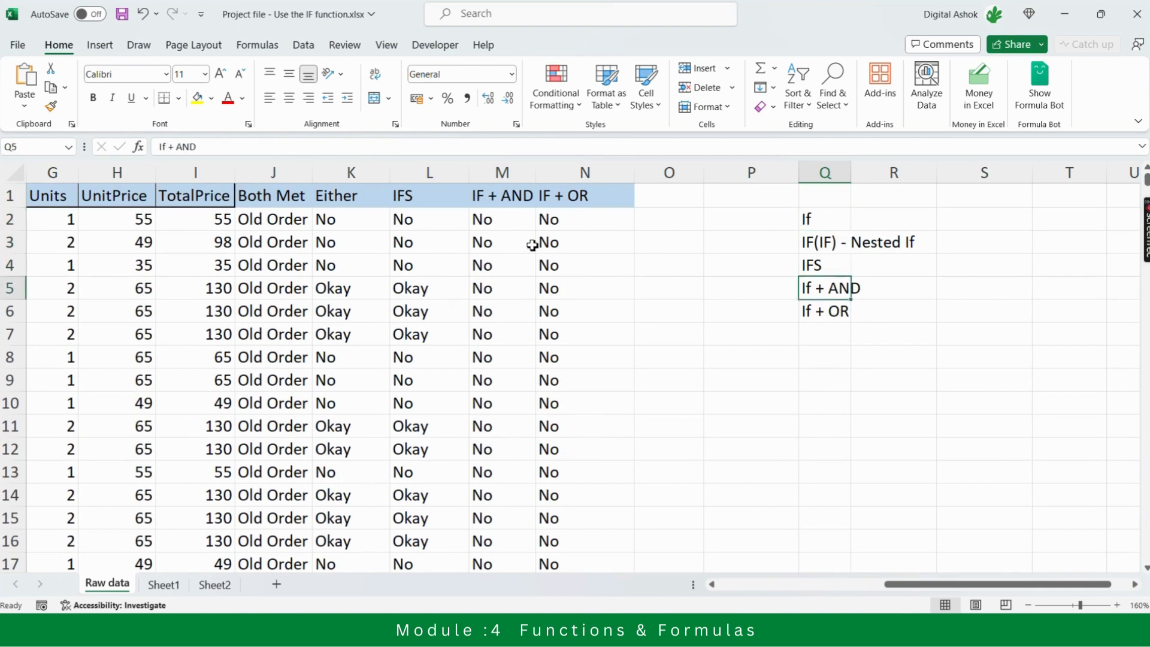
pyautogui.press('Up')
pyautogui.press('Up')
pyautogui.press('Up')
pyautogui.press('Down')
pyautogui.press('Down')
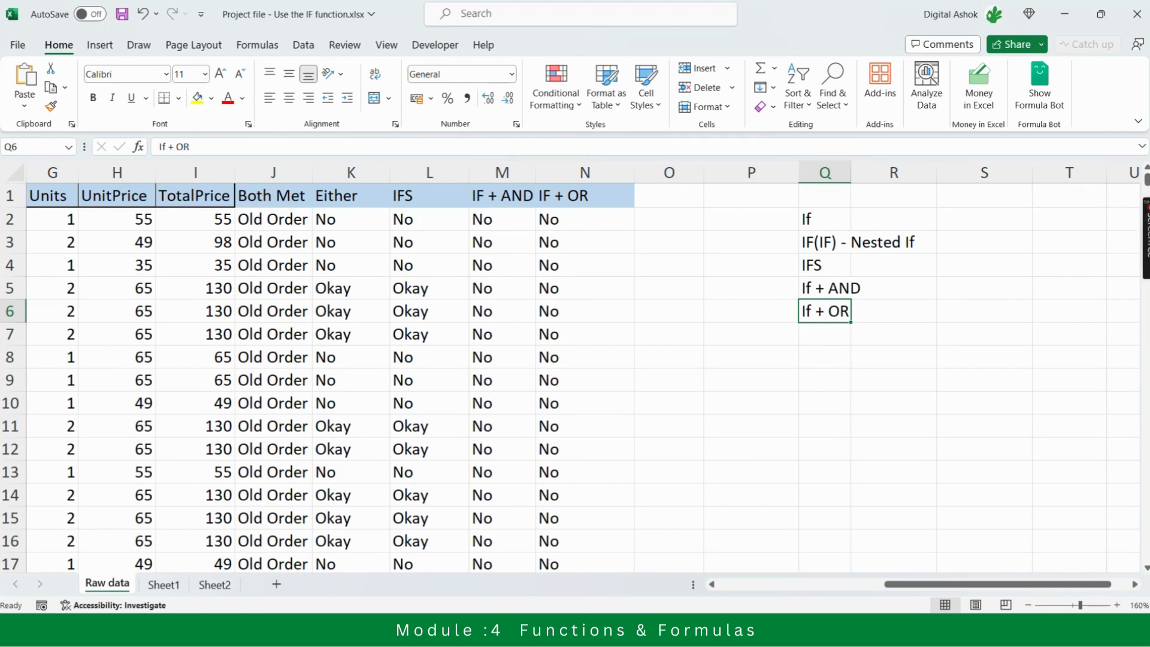
pyautogui.moveTo(1142, 216)
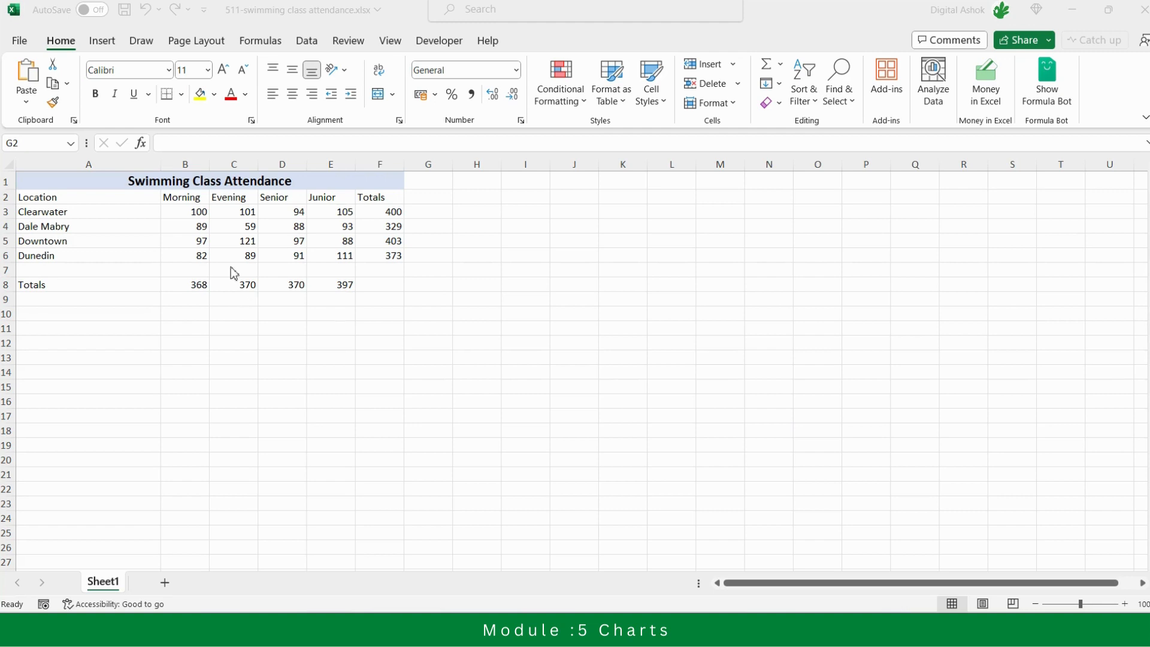
# Select the class headers B2:E2 together with the location rows A3:E6 in the swimming class attendance table
pyautogui.click(180, 200)
pyautogui.click(180, 200)
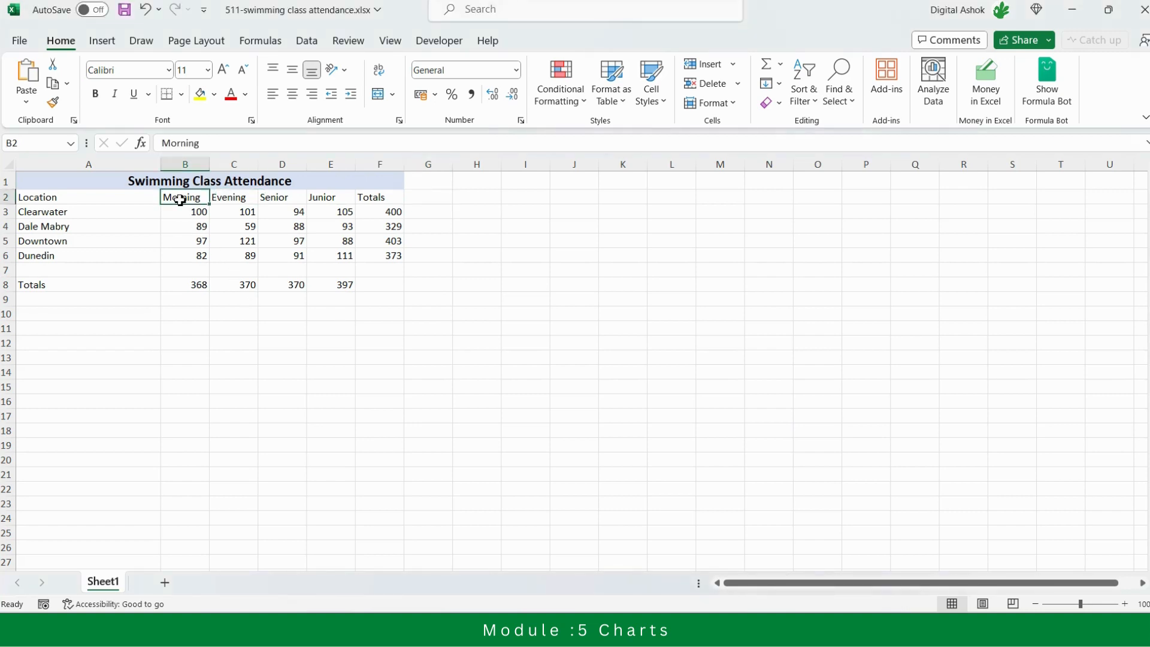
pyautogui.moveTo(180, 200); pyautogui.dragTo(335, 202)
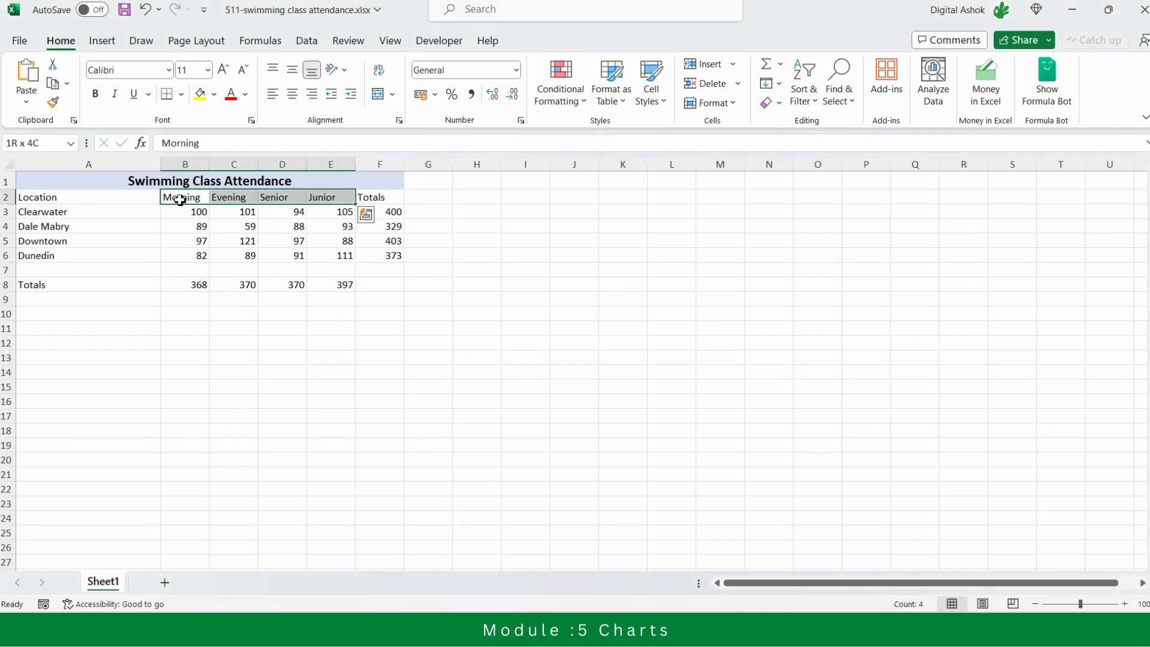
pyautogui.keyDown('ctrl'); pyautogui.click(80, 215); pyautogui.keyUp('ctrl')
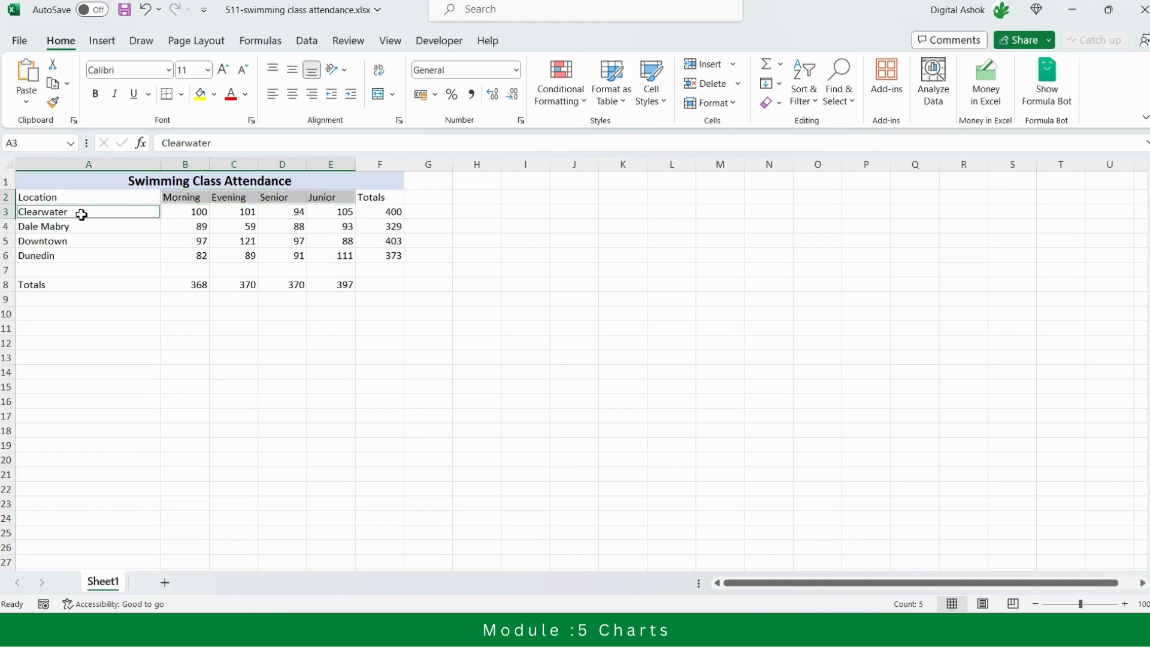
pyautogui.hotkey('ctrl', 'shift', 'Right')
pyautogui.hotkey('ctrl', 'shift', 'Left')
pyautogui.hotkey('shift', 'Right')
pyautogui.hotkey('shift', 'Right')
pyautogui.hotkey('shift', 'Right')
pyautogui.hotkey('shift', 'Right')
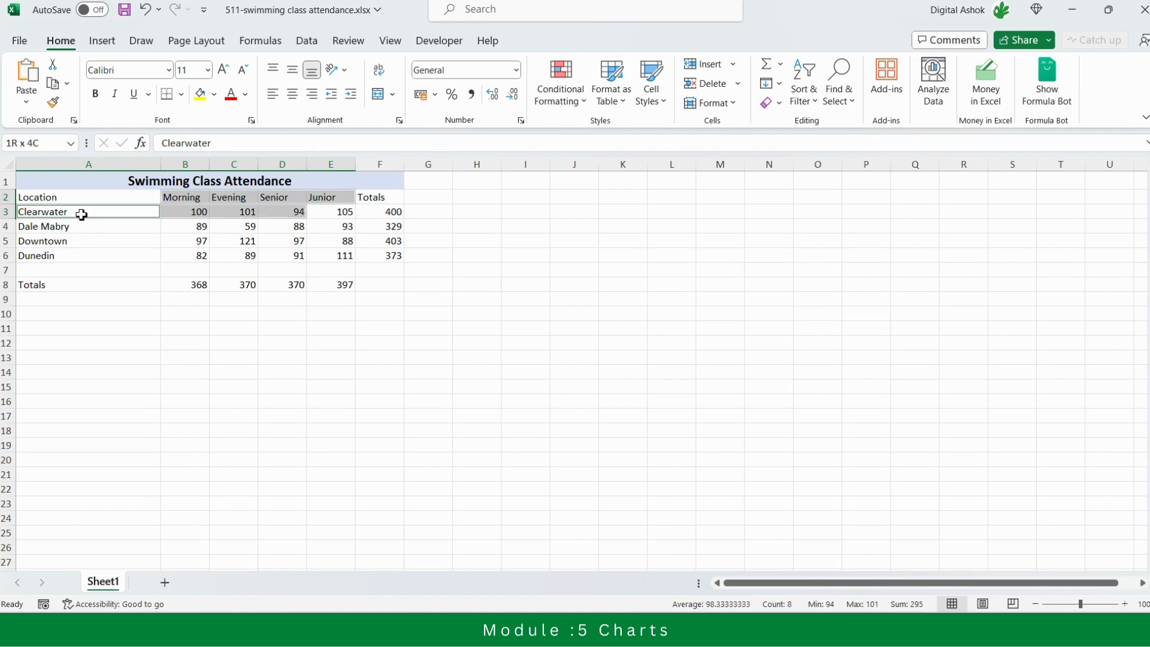
pyautogui.hotkey('shift', 'Down')
pyautogui.hotkey('shift', 'Down')
pyautogui.hotkey('shift', 'Down')
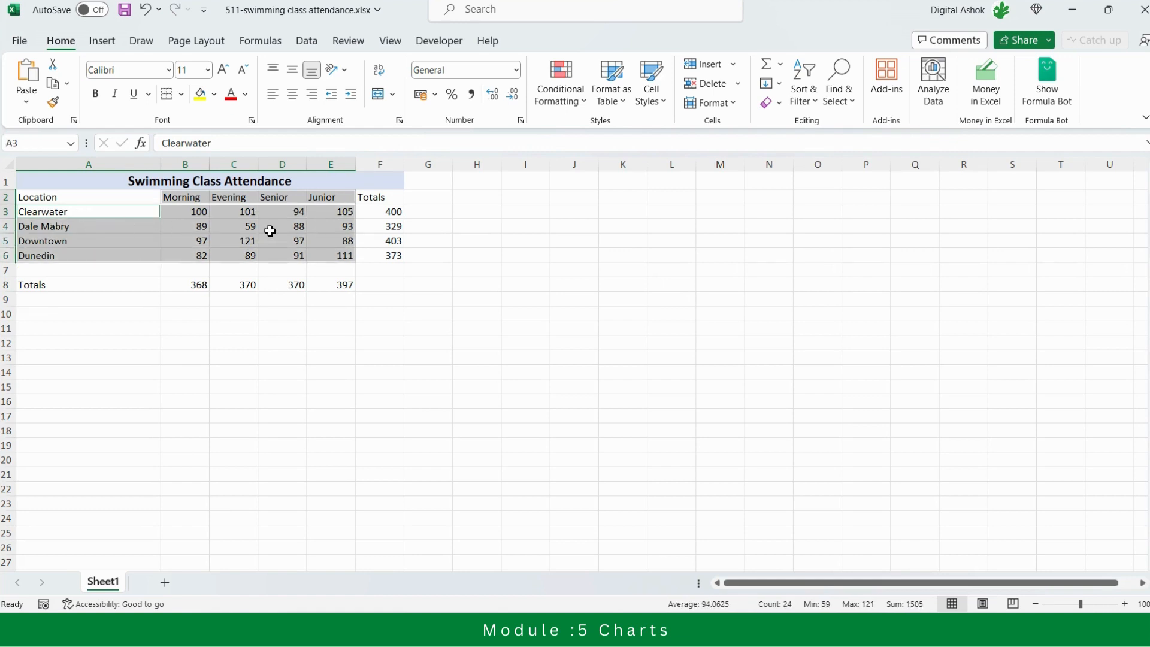
# Insert a clustered column chart from the selected headers and location rows
pyautogui.click(103, 43)
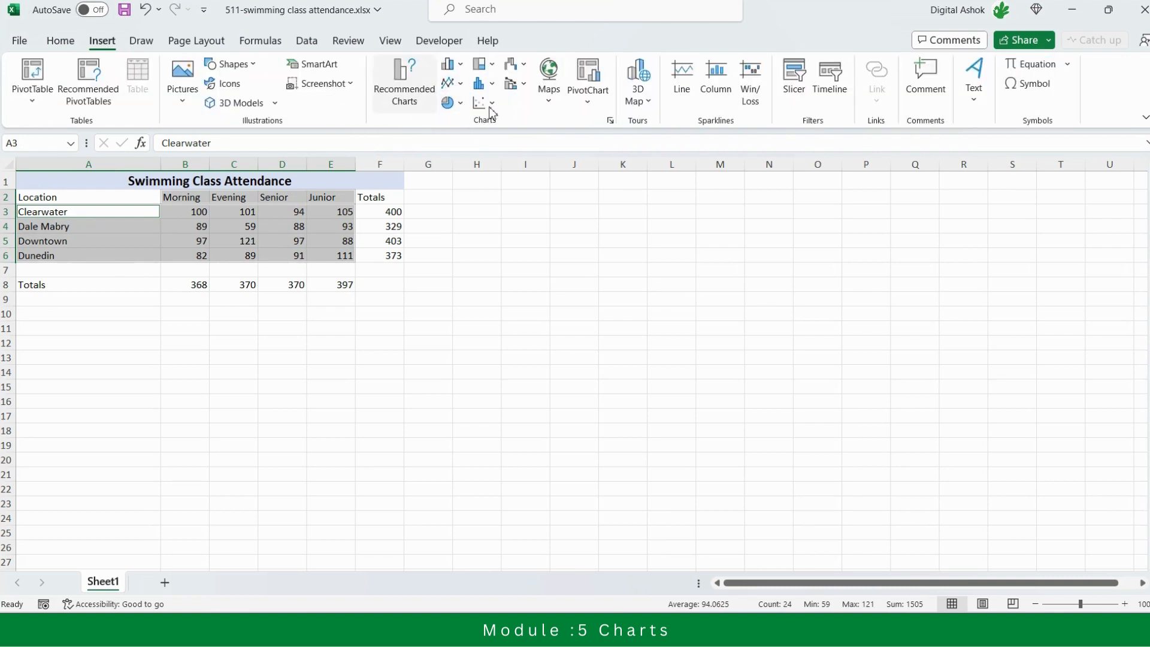
pyautogui.click(407, 99)
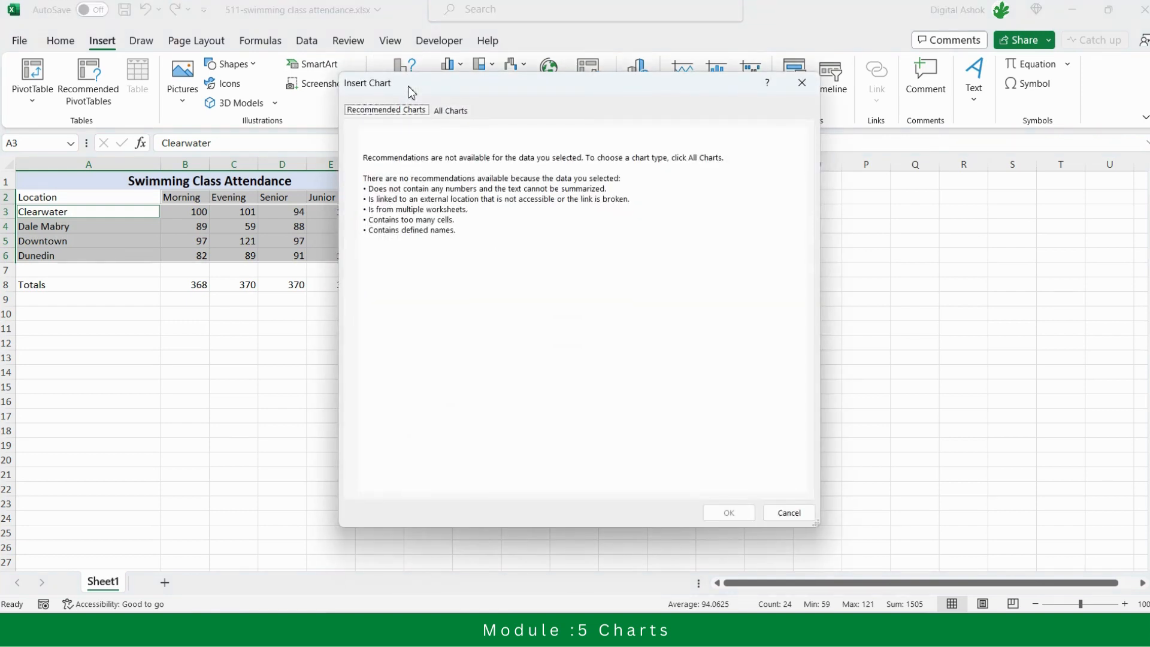
pyautogui.click(456, 114)
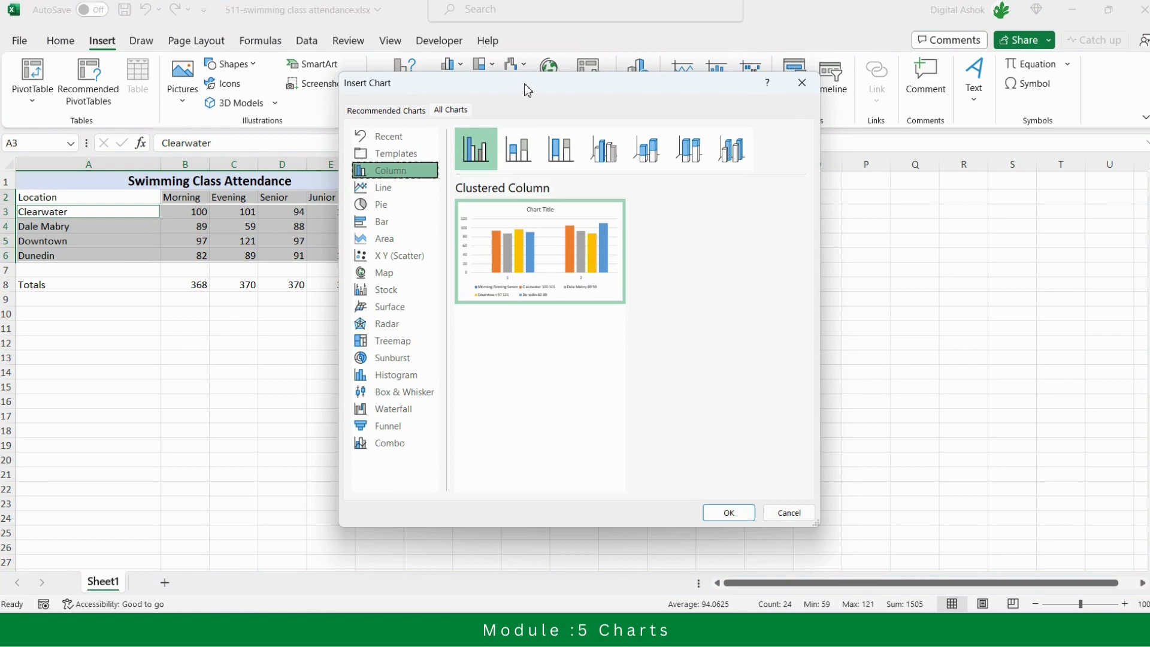
pyautogui.moveTo(519, 84); pyautogui.dragTo(700, 125)
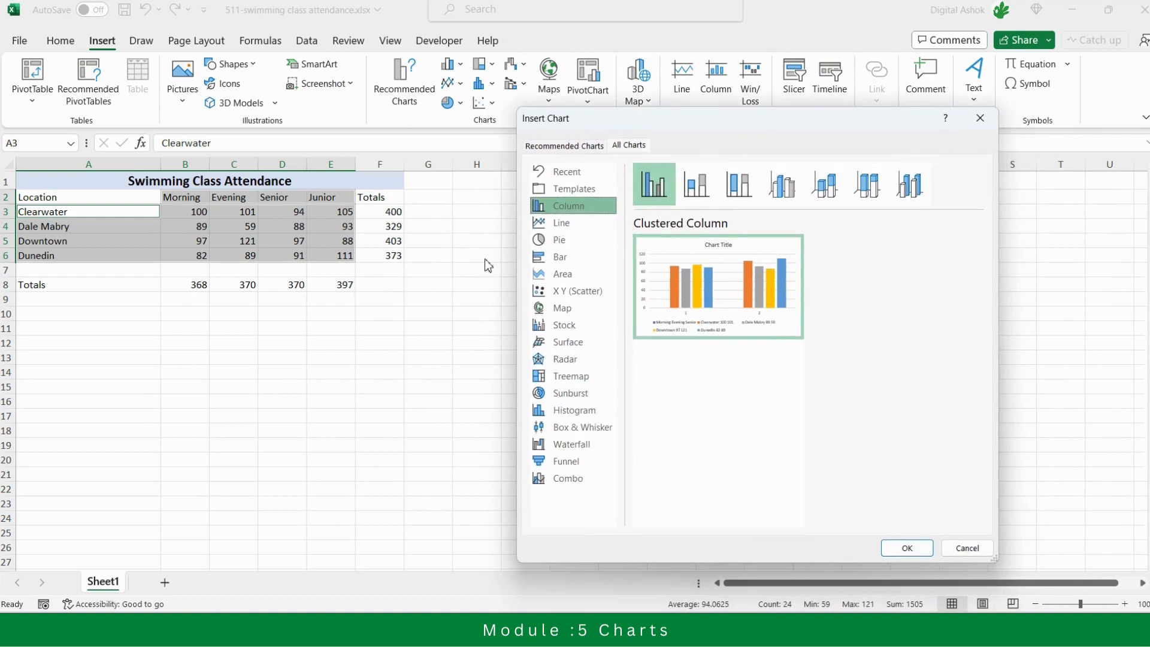
pyautogui.moveTo(671, 277)
pyautogui.click(914, 546)
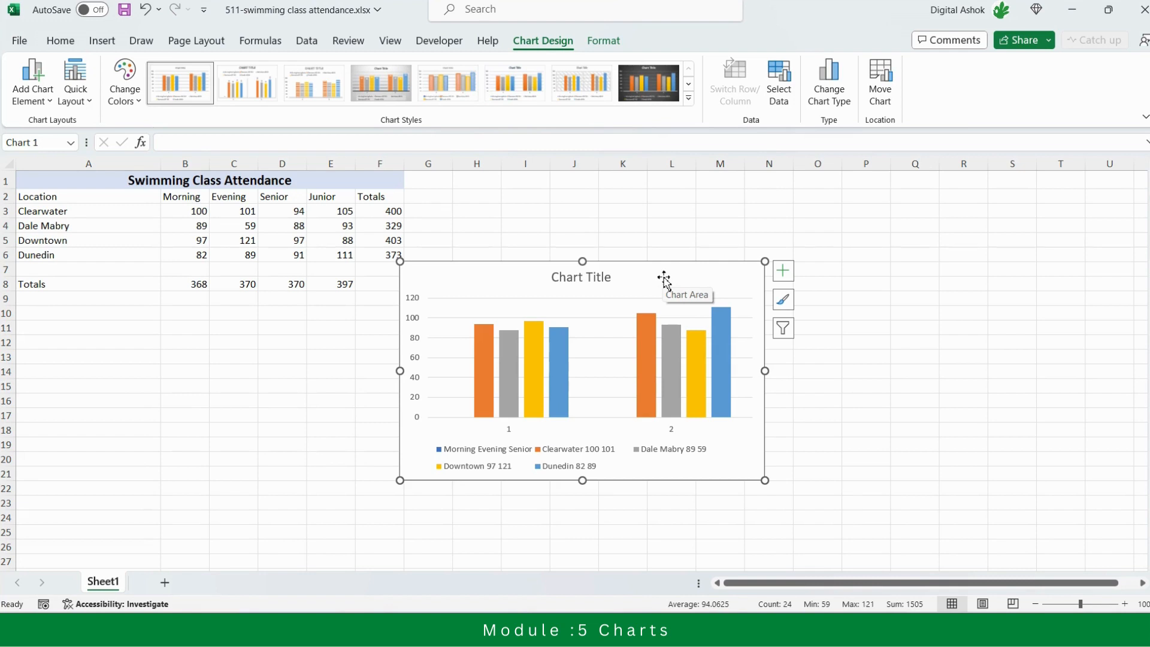
# Look over the chart's format and design options, and delete the clustered column chart
pyautogui.click(599, 40)
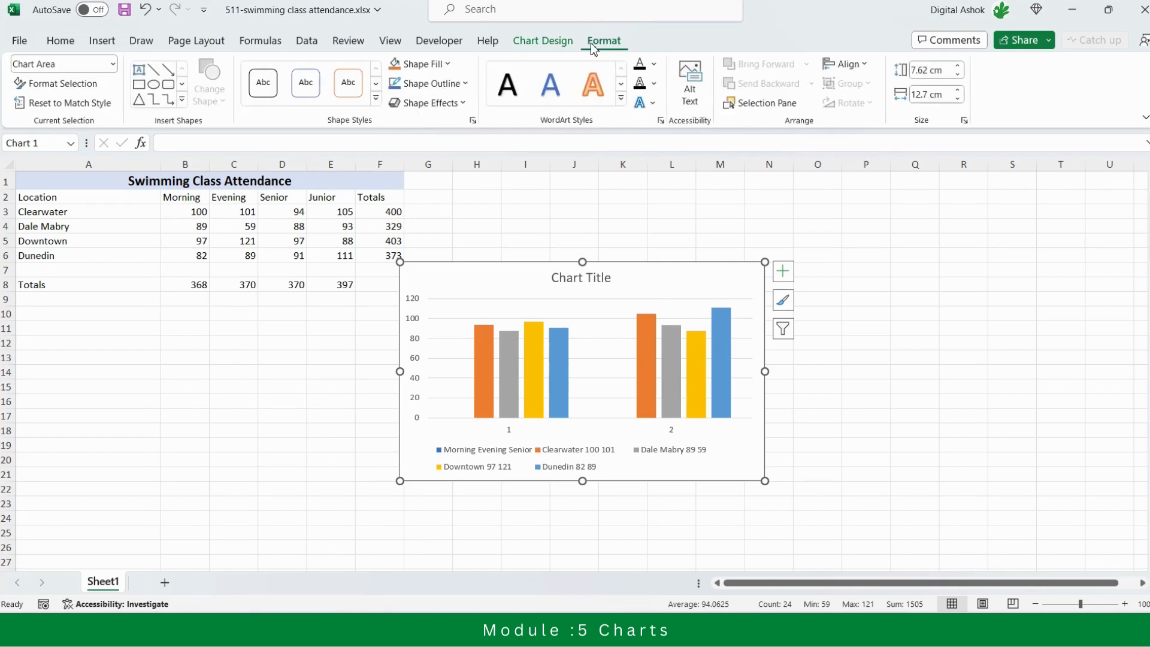
pyautogui.click(566, 42)
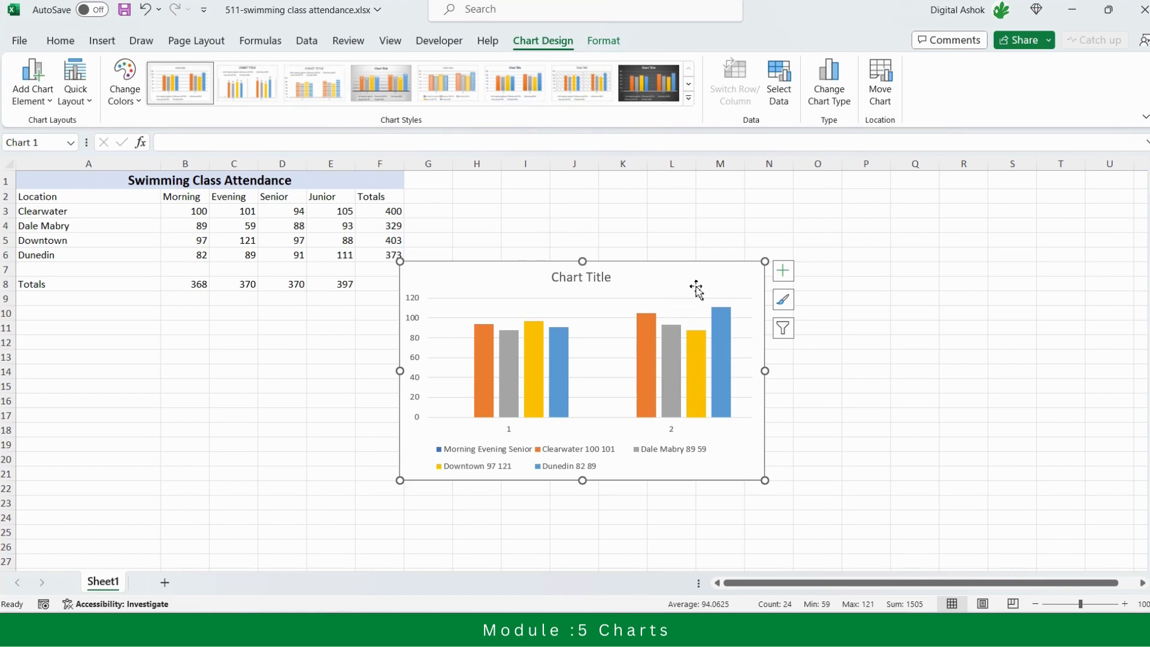
pyautogui.press('Delete')
pyautogui.click(574, 304)
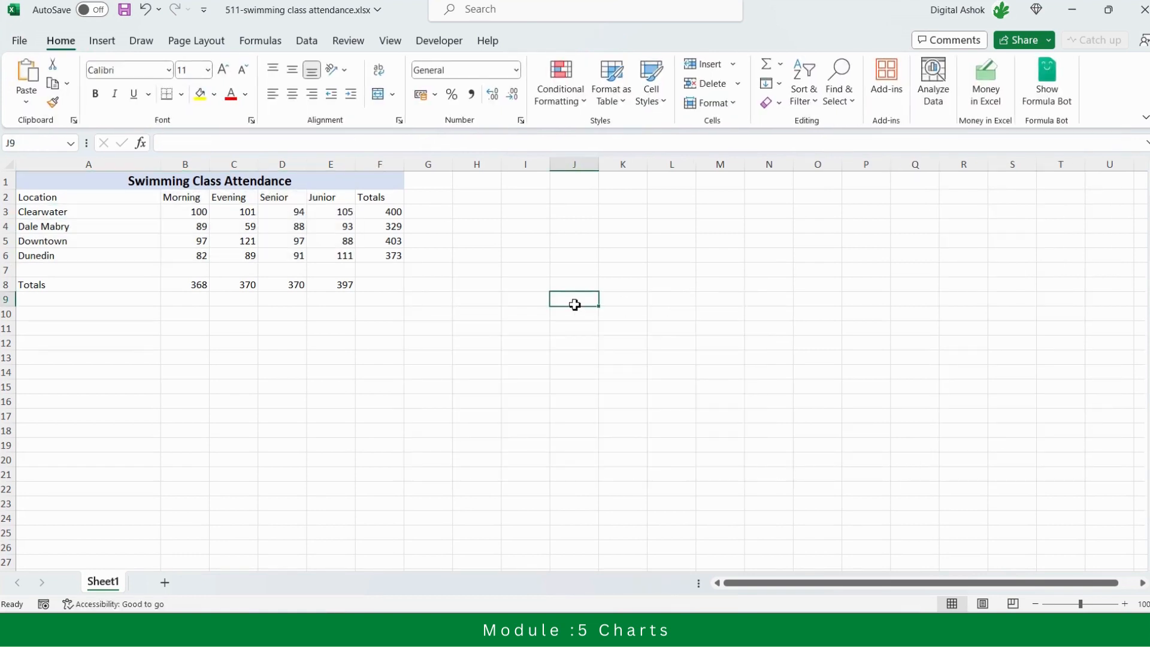
# Select the attendance data A2:E6, including the Location header but leaving out the totals
pyautogui.click(75, 200)
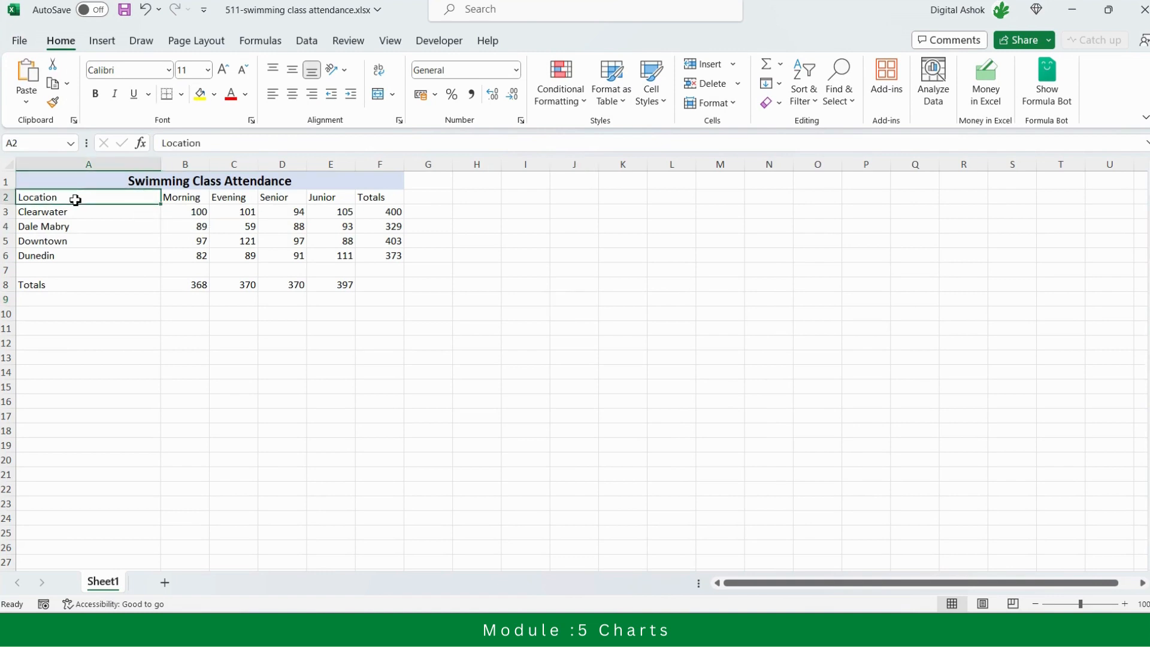
pyautogui.hotkey('shift', 'Down')
pyautogui.hotkey('shift', 'Down')
pyautogui.hotkey('shift', 'Down')
pyautogui.hotkey('shift', 'Down')
pyautogui.hotkey('shift', 'Right')
pyautogui.hotkey('shift', 'Right')
pyautogui.hotkey('shift', 'Right')
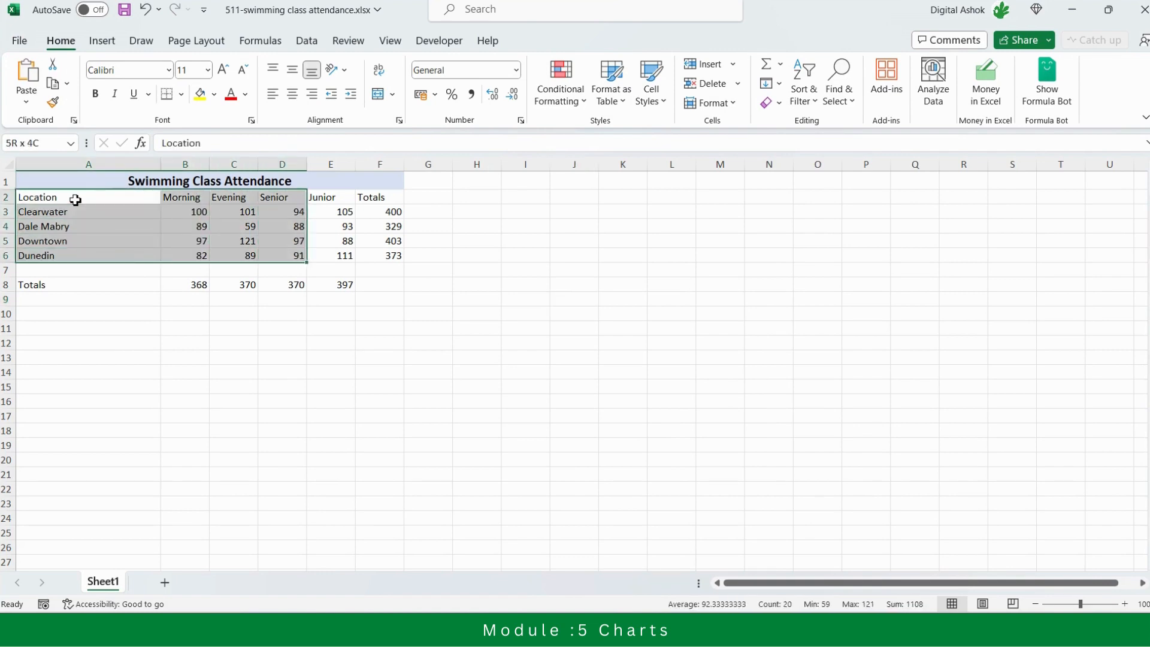
pyautogui.hotkey('shift', 'Right')
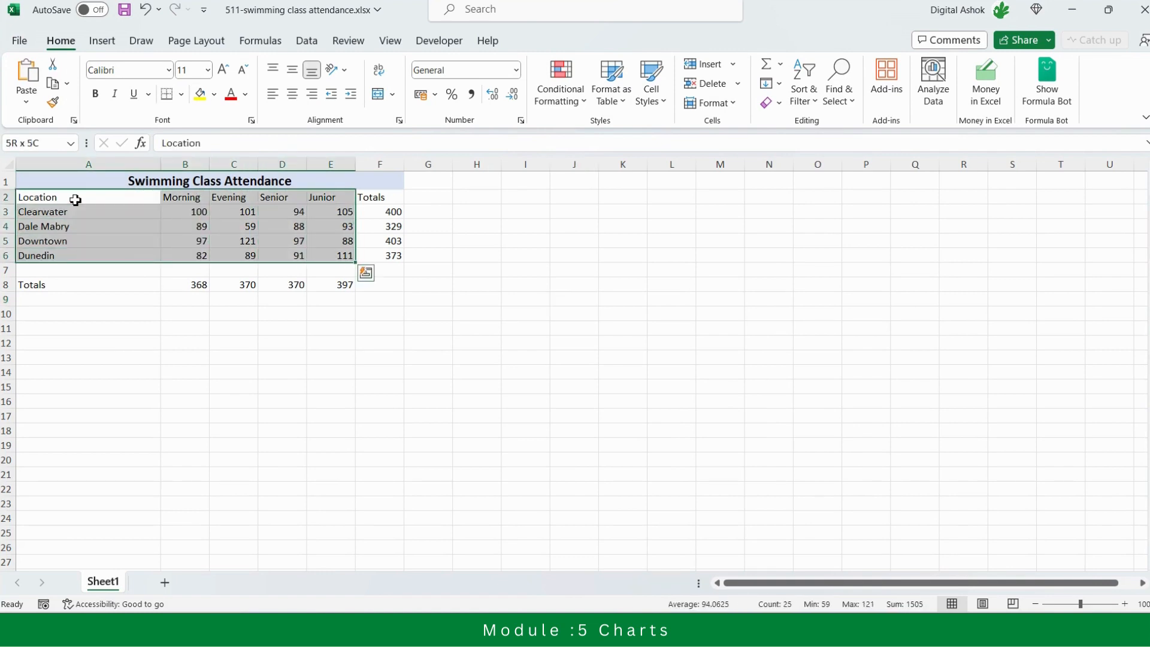
# Compare the recommended charts and all available chart types for the selected data, and leave without inserting one
pyautogui.click(99, 42)
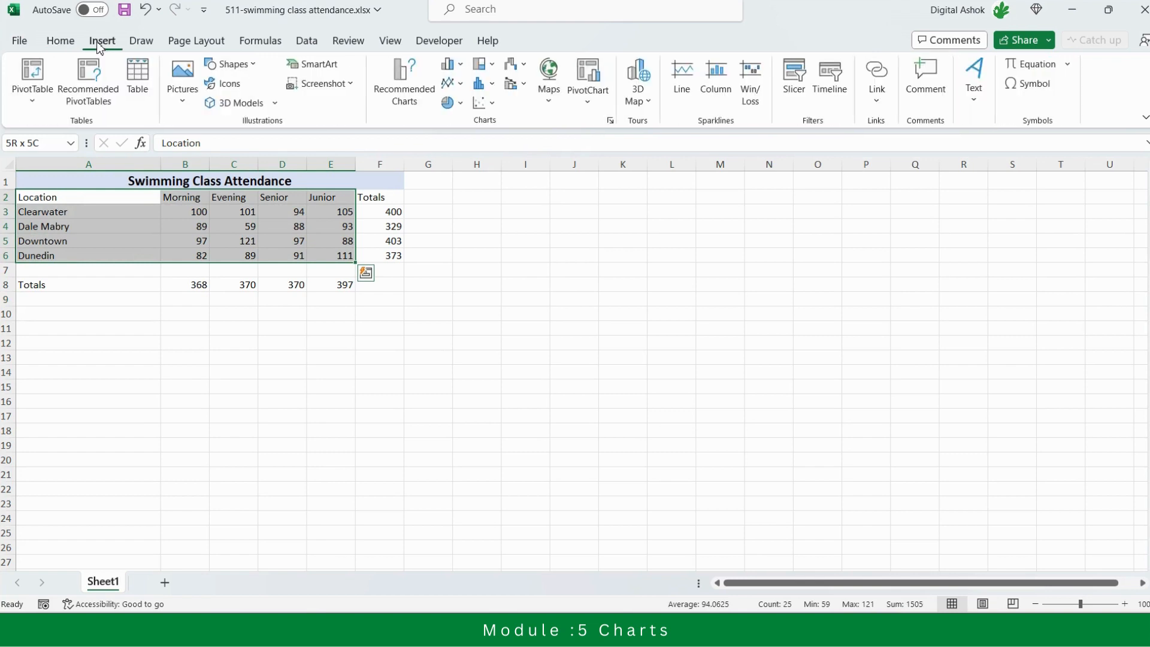
pyautogui.click(405, 93)
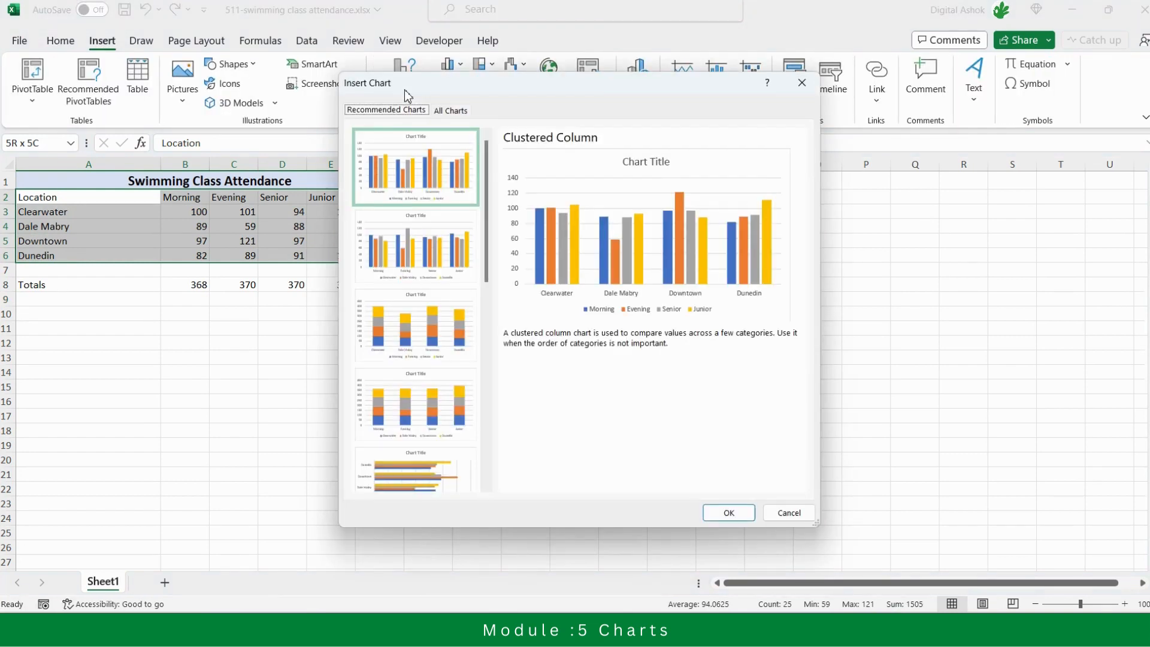
pyautogui.moveTo(525, 88); pyautogui.dragTo(727, 164)
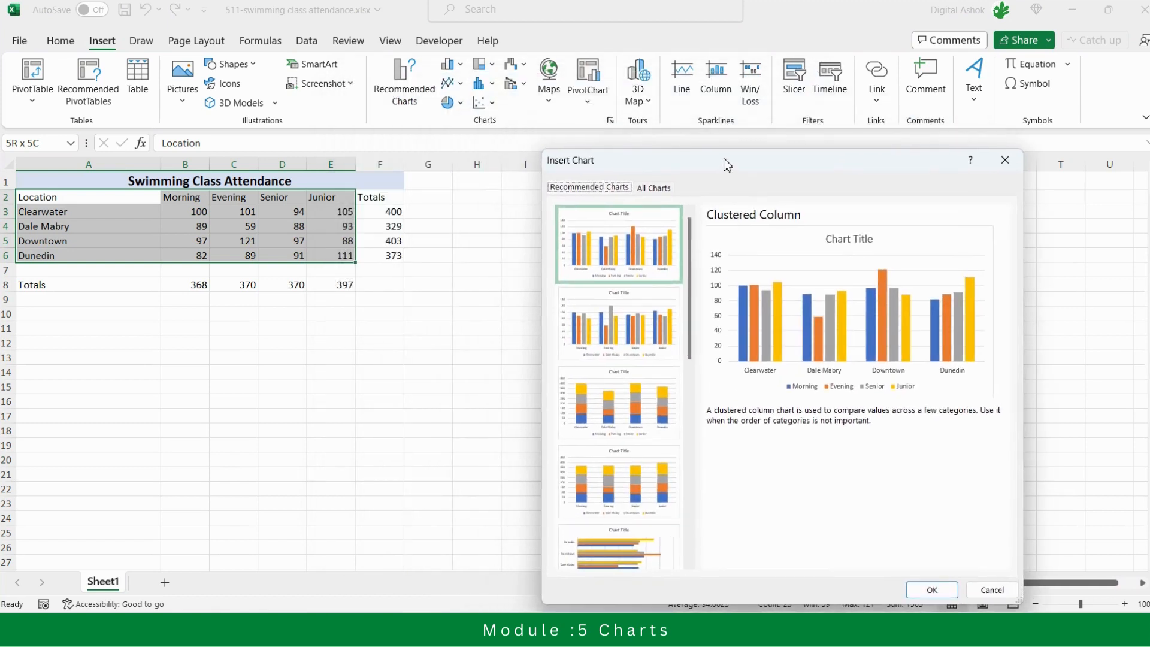
pyautogui.click(656, 191)
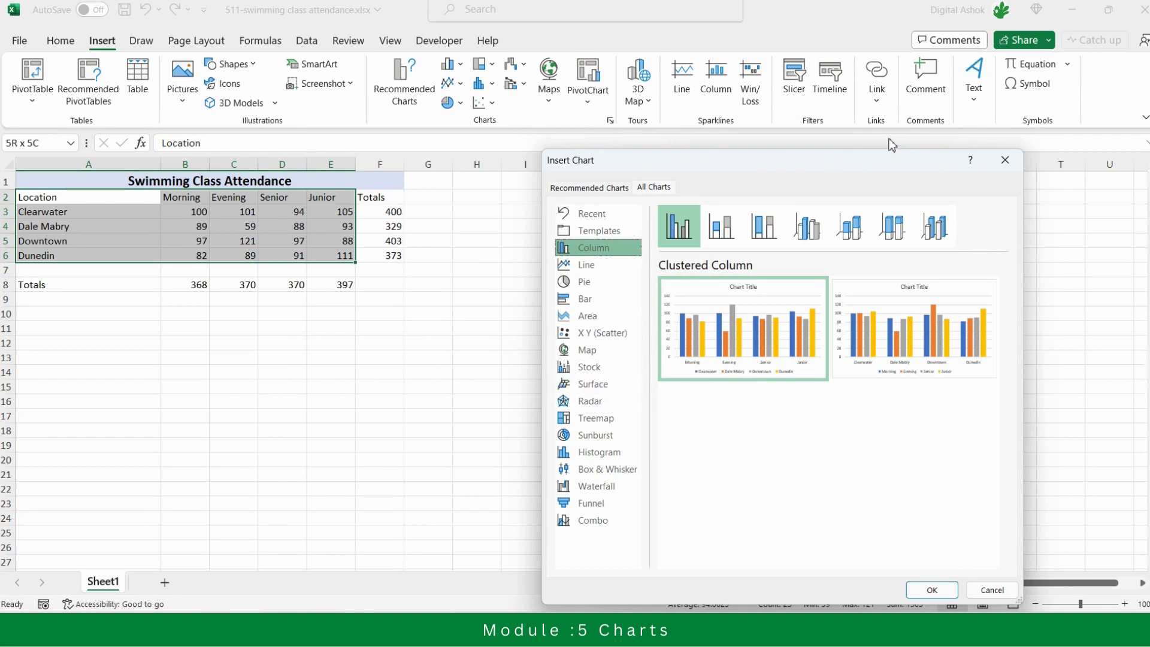
pyautogui.click(1008, 174)
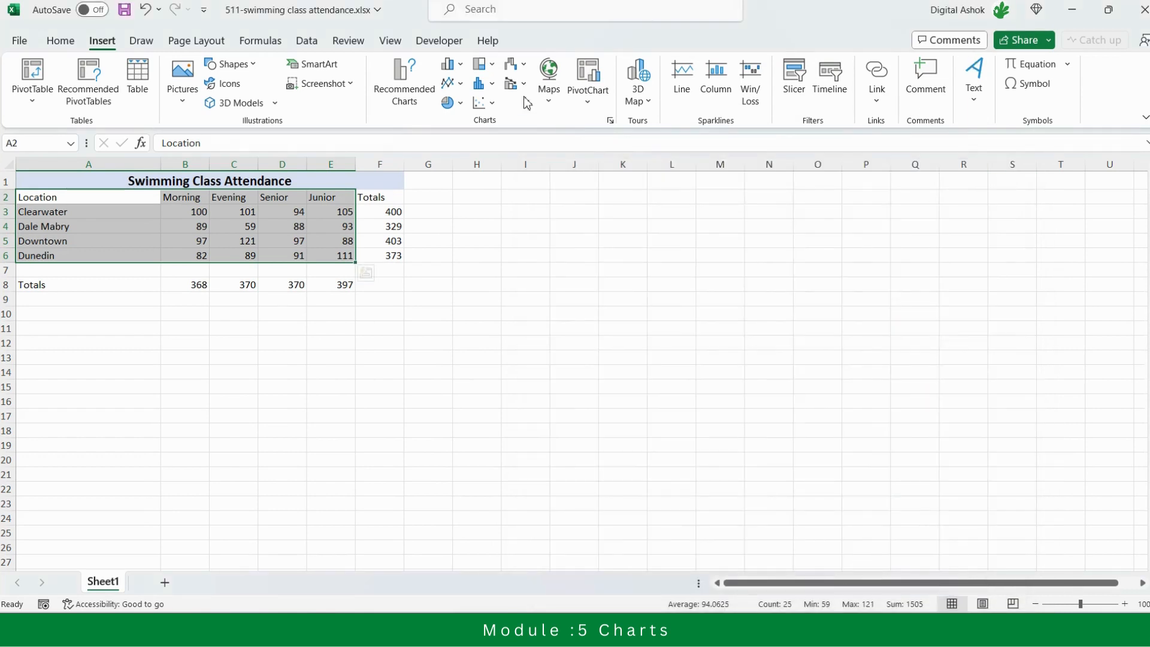
# Insert a funnel chart from the selected attendance data
pyautogui.click(515, 66)
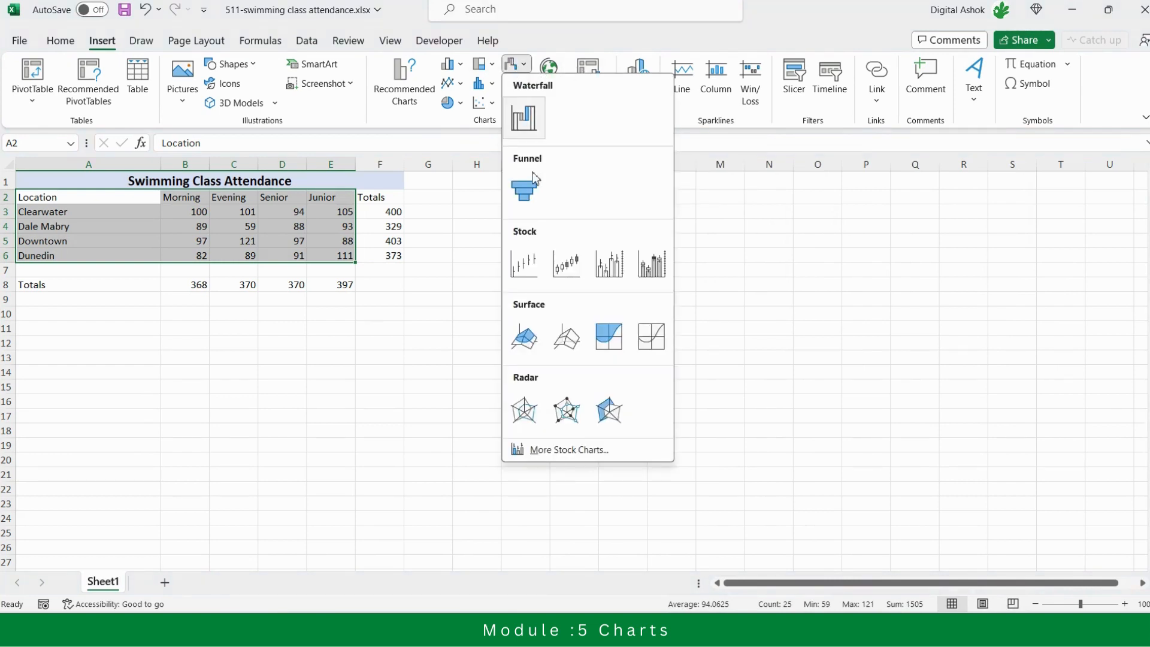
pyautogui.click(524, 188)
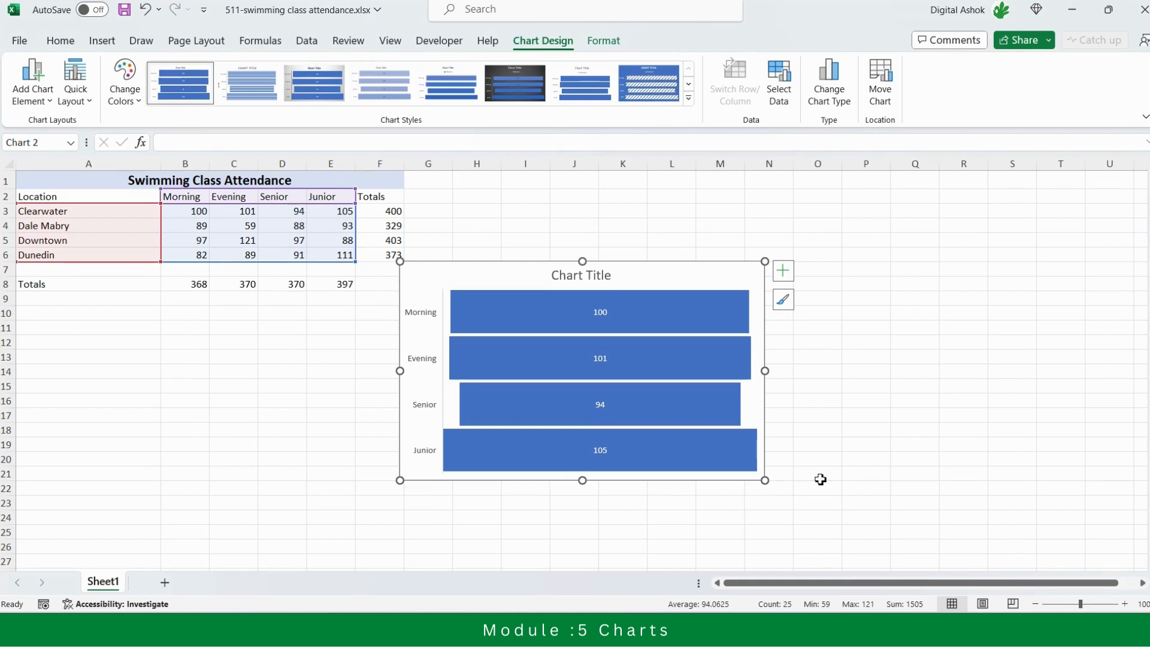
# Delete the funnel chart and open the recommended charts for the selected attendance data
pyautogui.press('Delete')
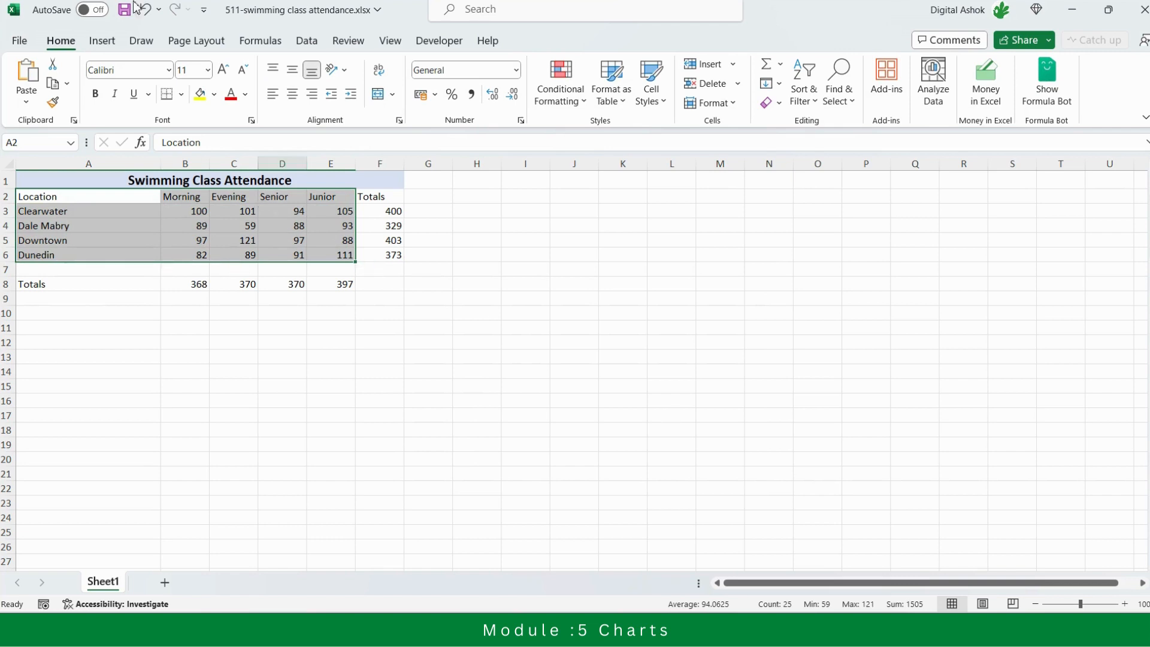
pyautogui.click(103, 41)
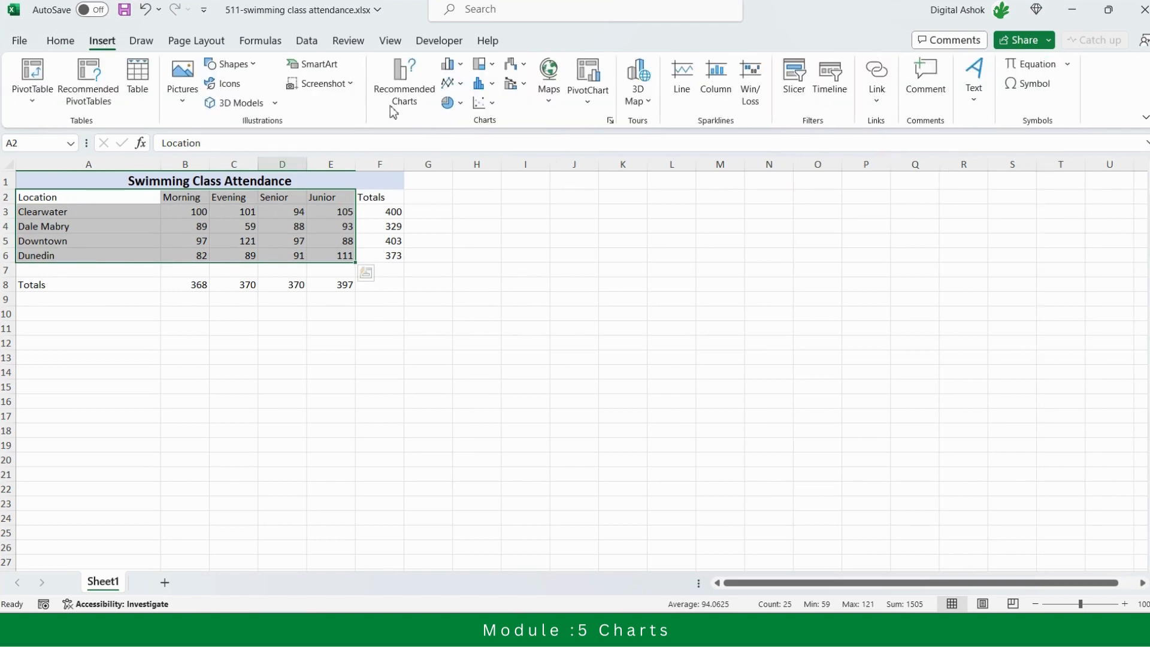
pyautogui.click(403, 97)
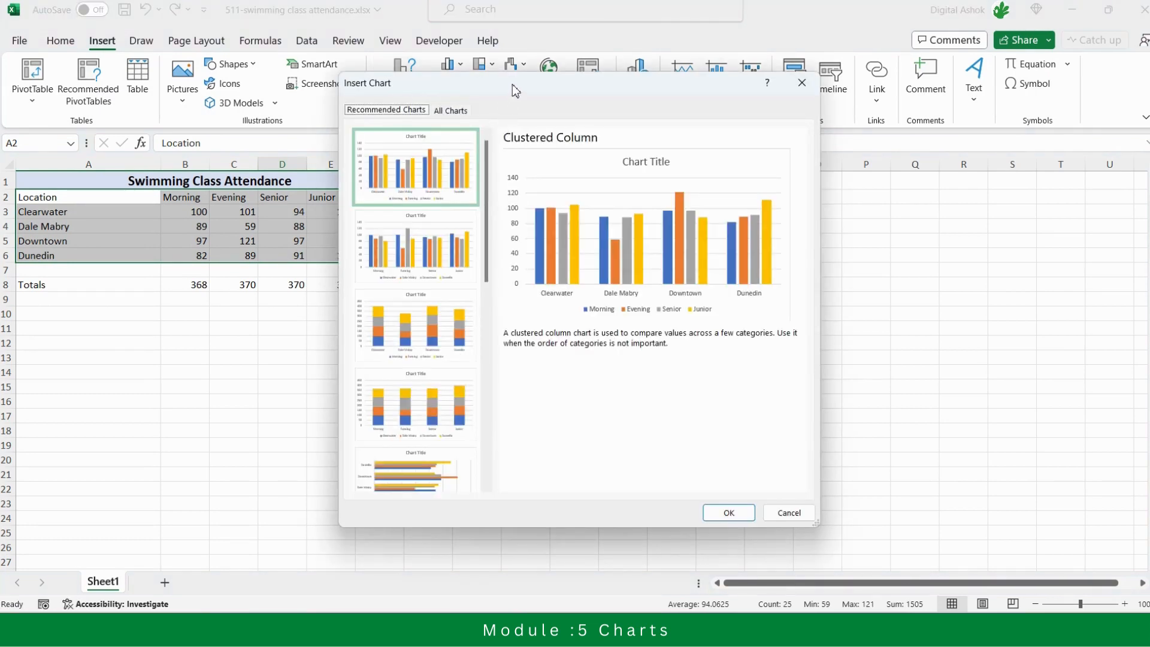
pyautogui.moveTo(512, 84); pyautogui.dragTo(674, 143)
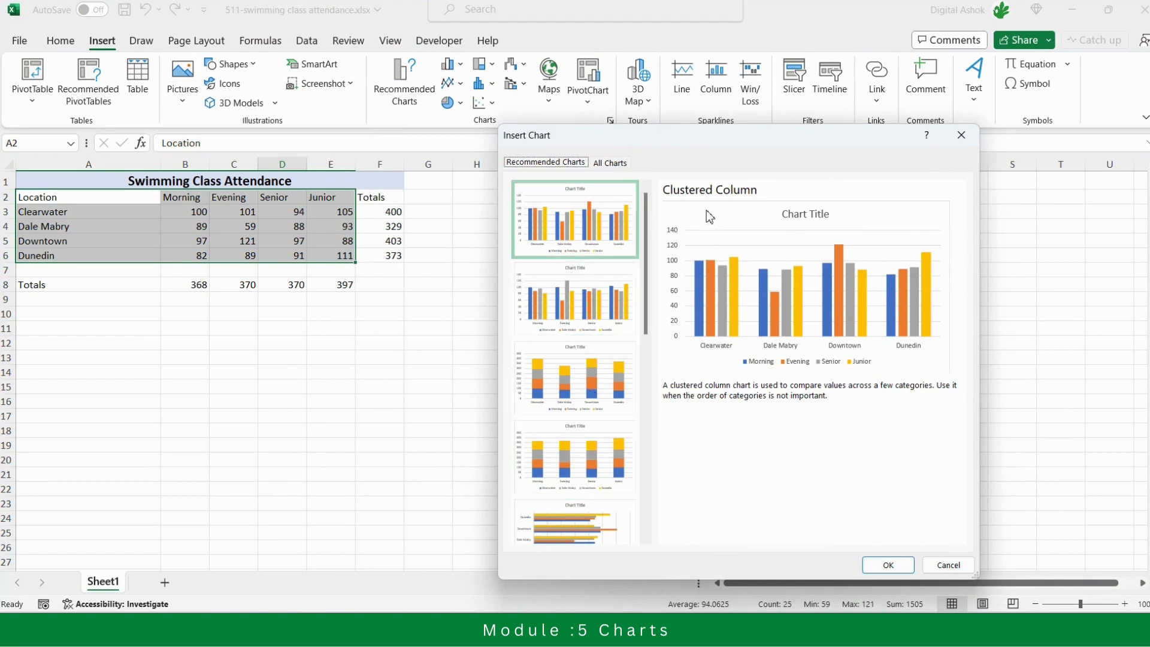
# Preview the recommended clustered column grouped by class, both stacked column variants and the clustered bar chart
pyautogui.click(593, 296)
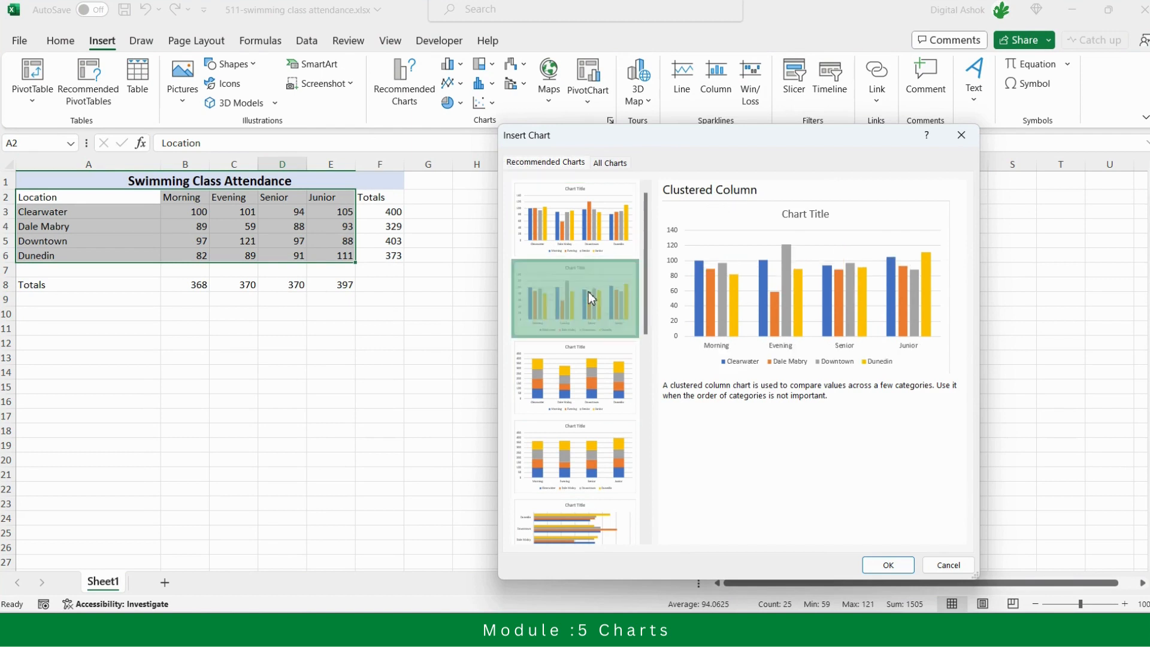
pyautogui.click(591, 375)
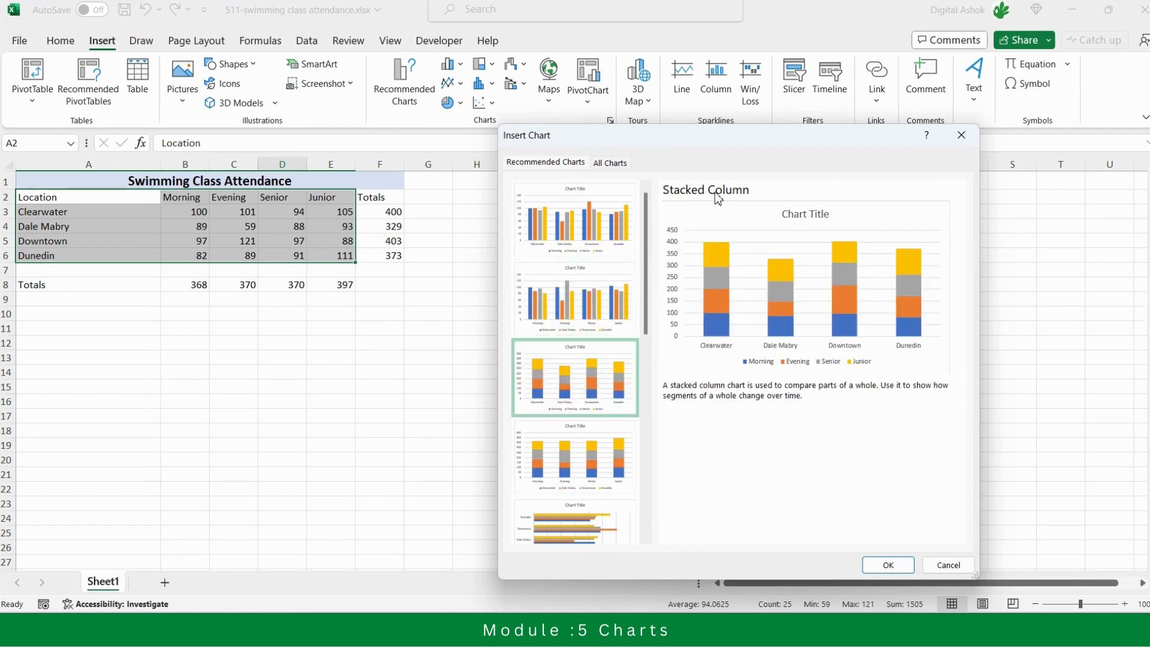
pyautogui.click(587, 450)
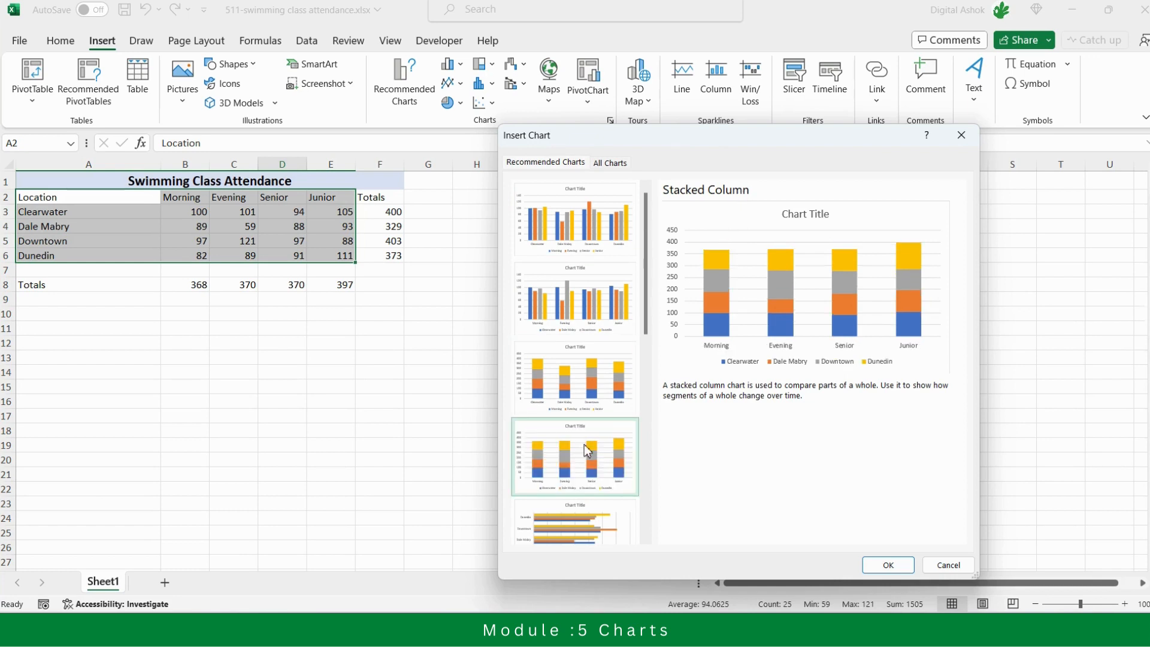
pyautogui.click(576, 535)
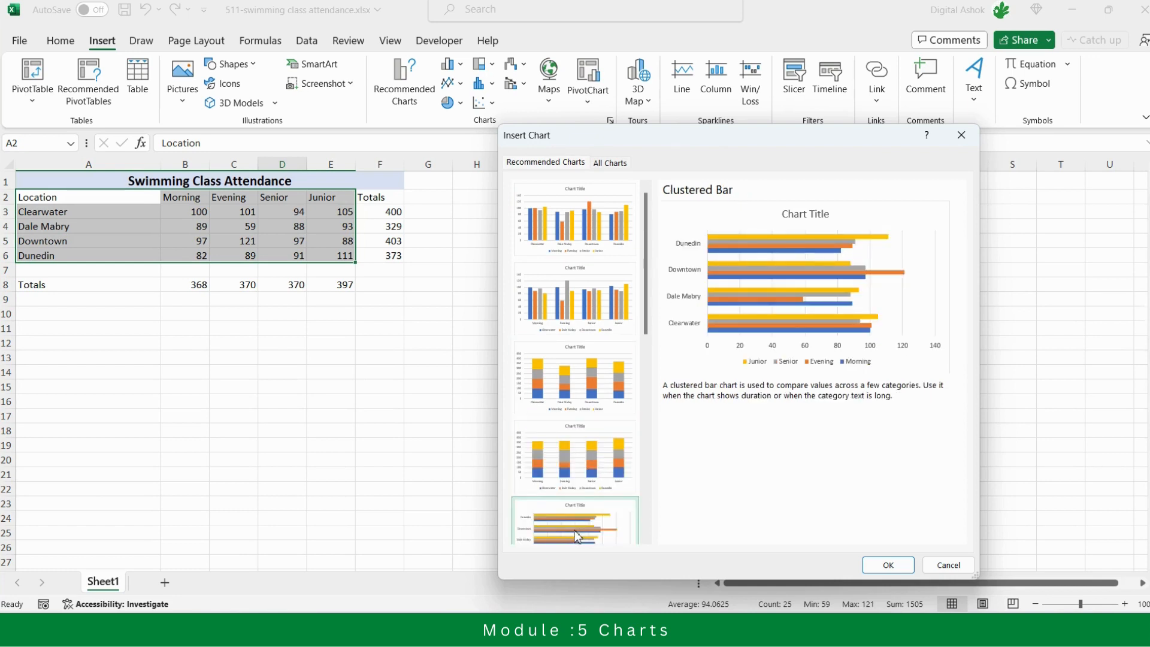
# Insert the recommended clustered column chart with the locations as categories, and move it clear of the attendance table
pyautogui.click(579, 227)
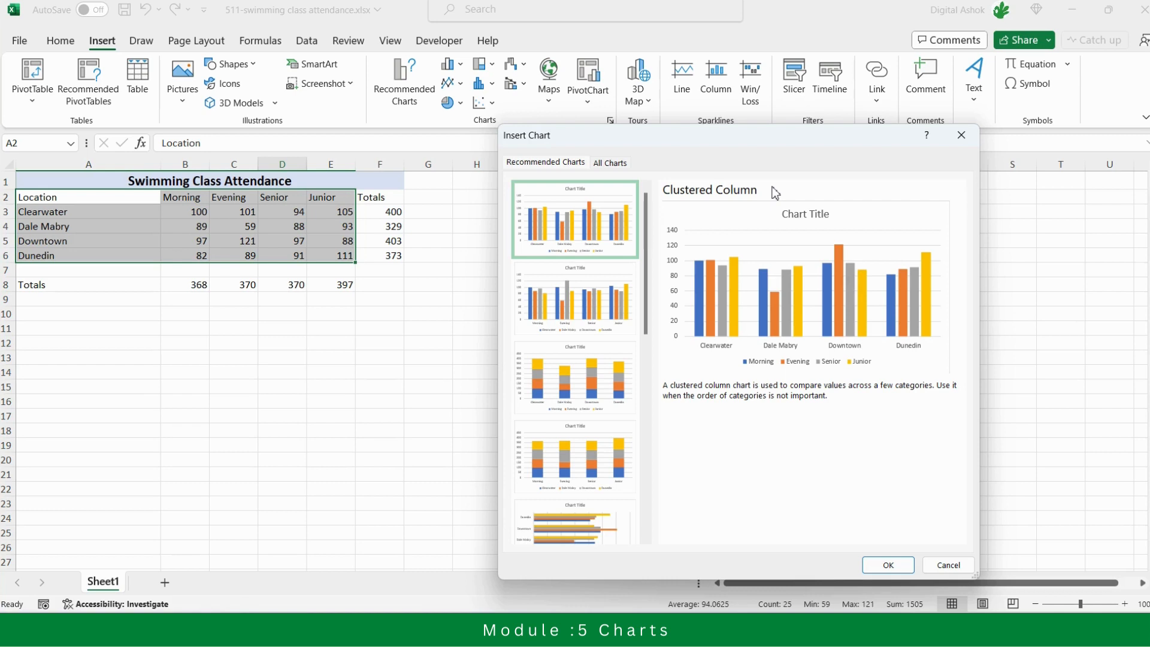
pyautogui.click(571, 215)
pyautogui.click(886, 565)
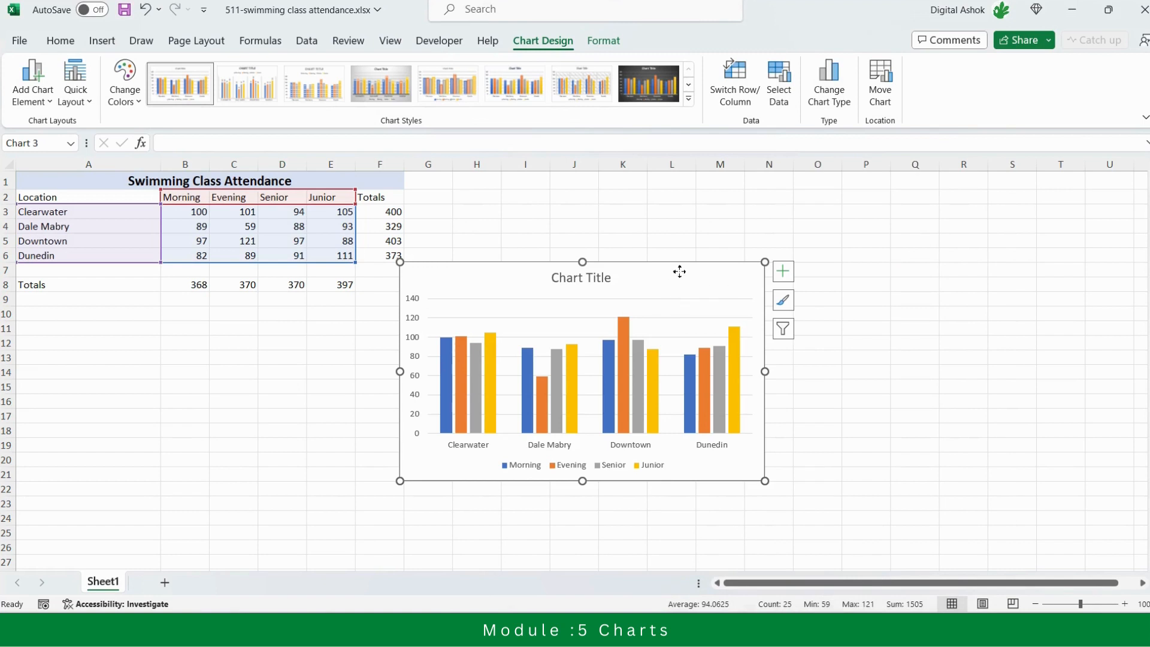
pyautogui.moveTo(679, 272); pyautogui.dragTo(714, 239)
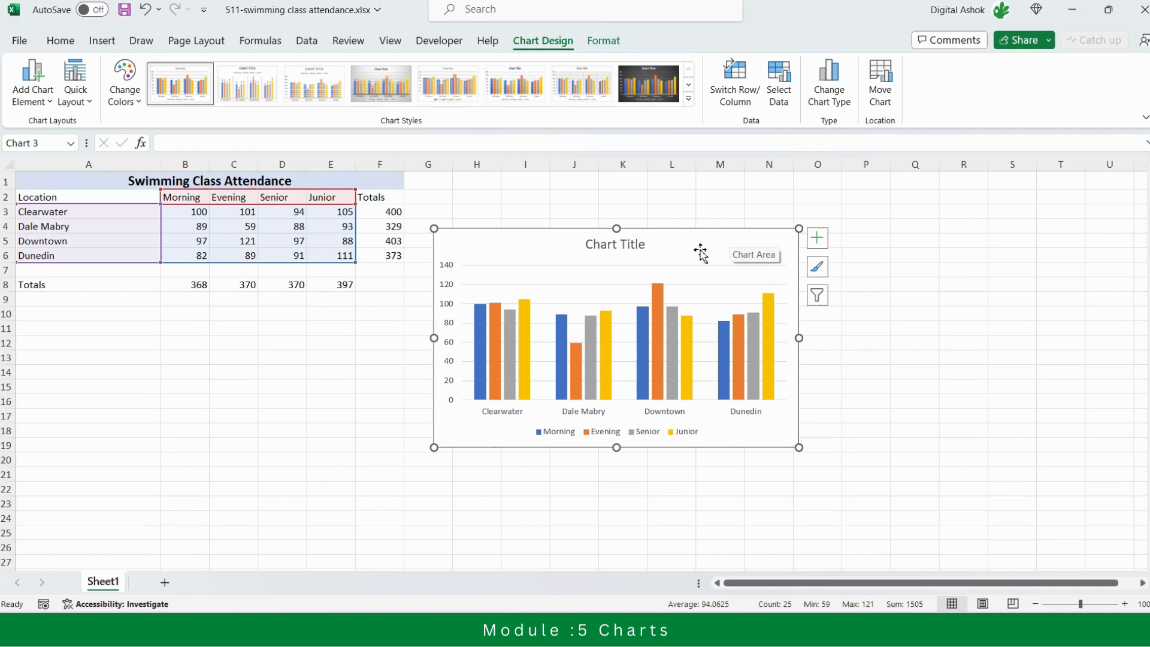
# Look over the chart's element list, its context commands, and the format and design options without changing anything
pyautogui.click(817, 239)
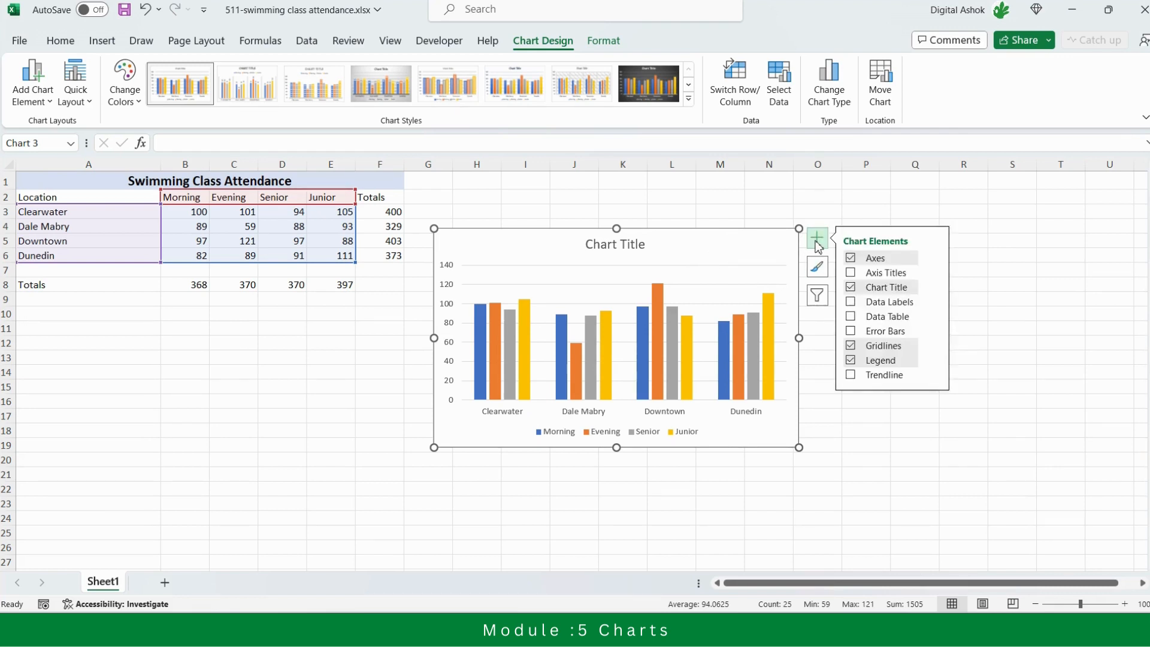
pyautogui.click(759, 200)
pyautogui.click(700, 247)
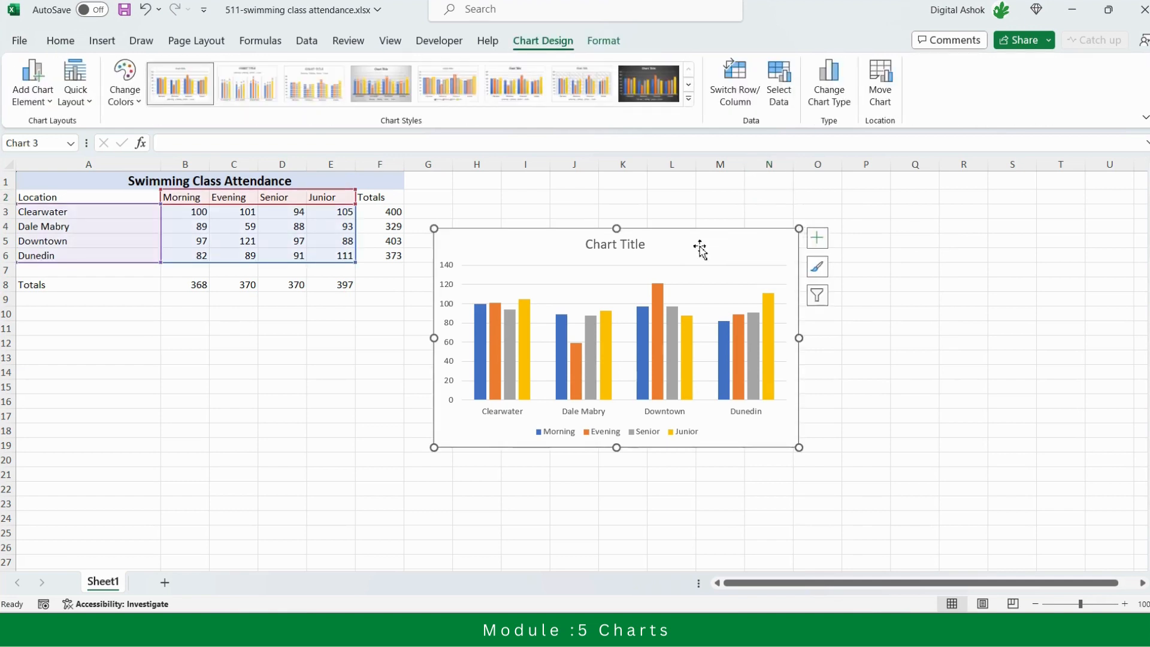
pyautogui.rightClick(700, 248)
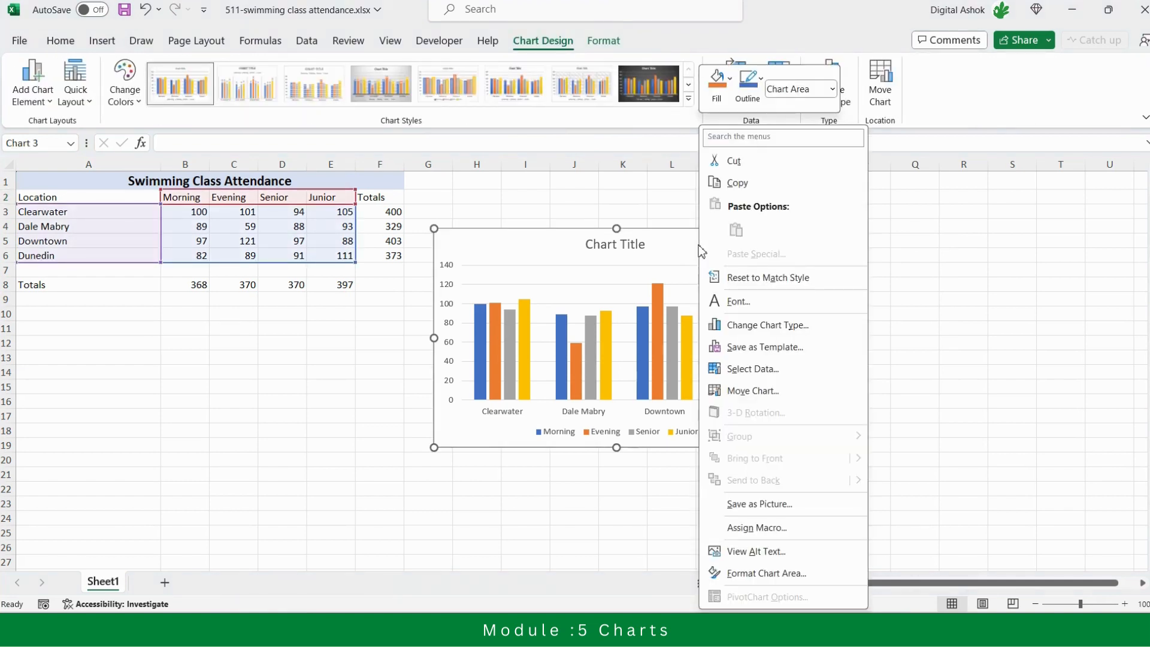
pyautogui.click(991, 298)
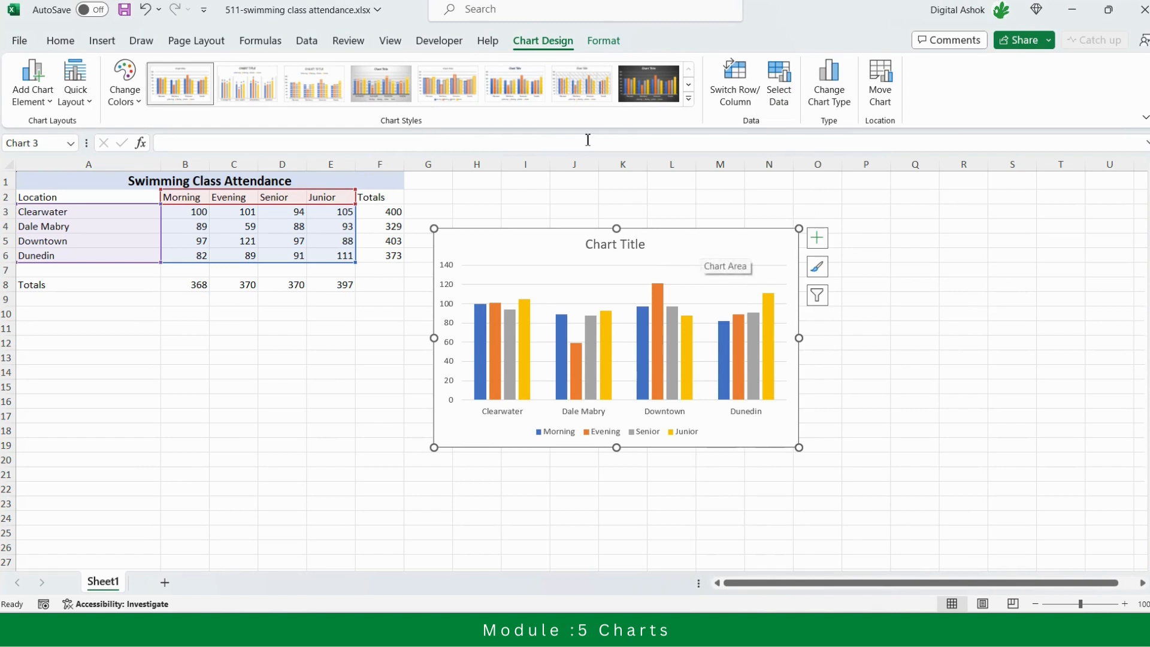
pyautogui.click(604, 41)
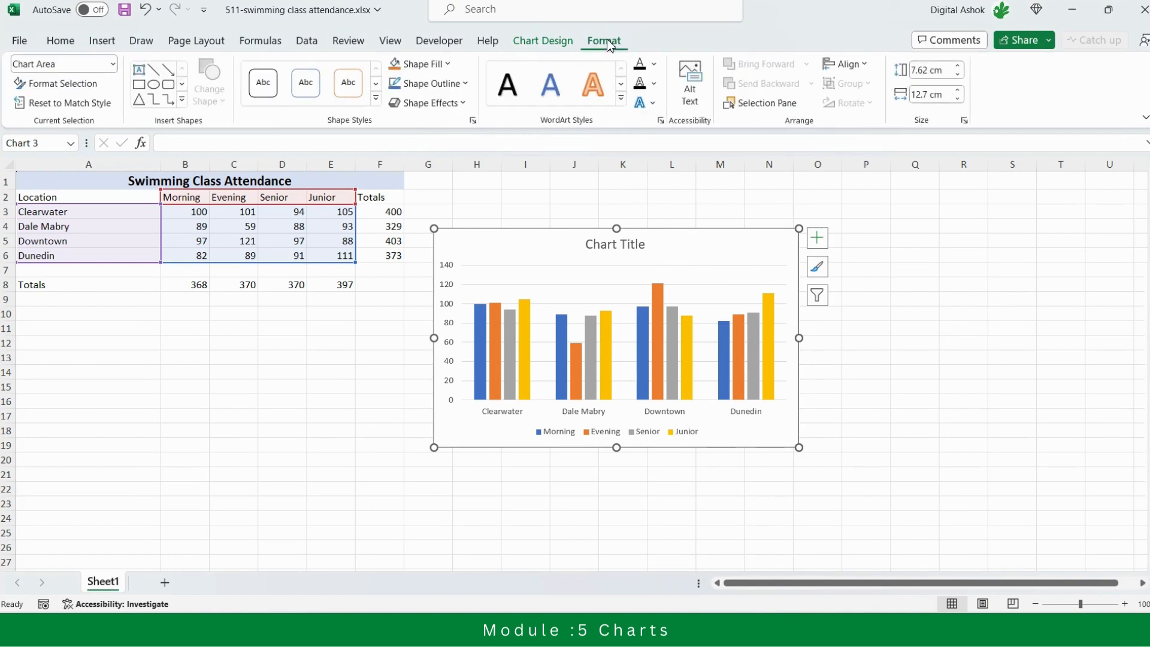
pyautogui.click(551, 40)
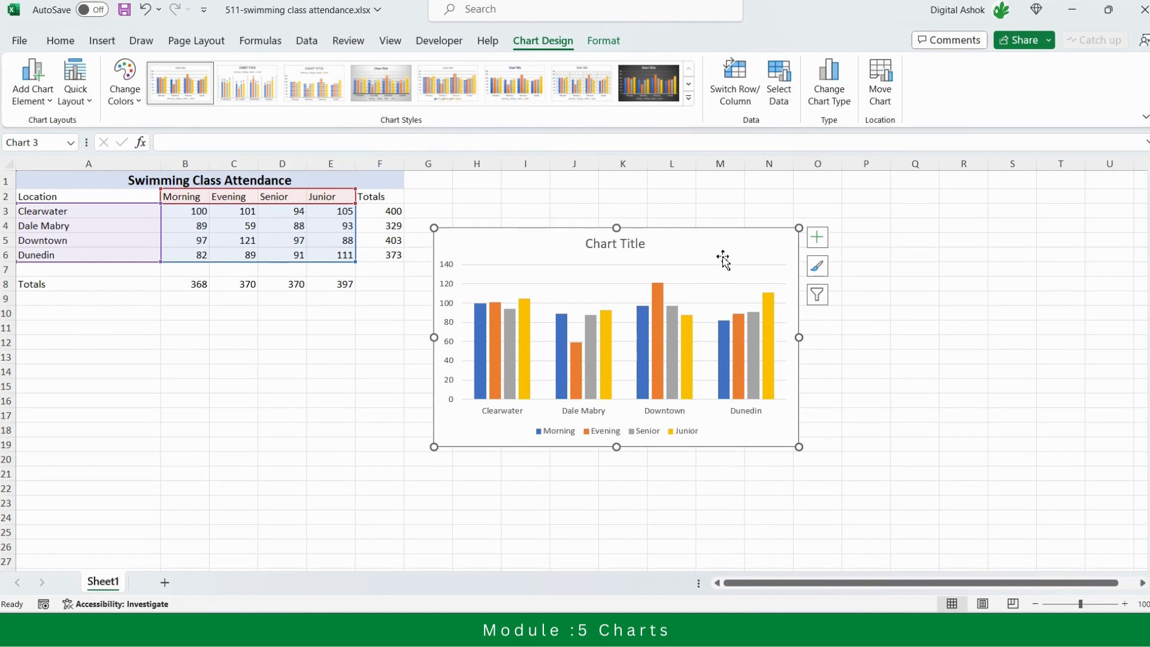
pyautogui.click(821, 240)
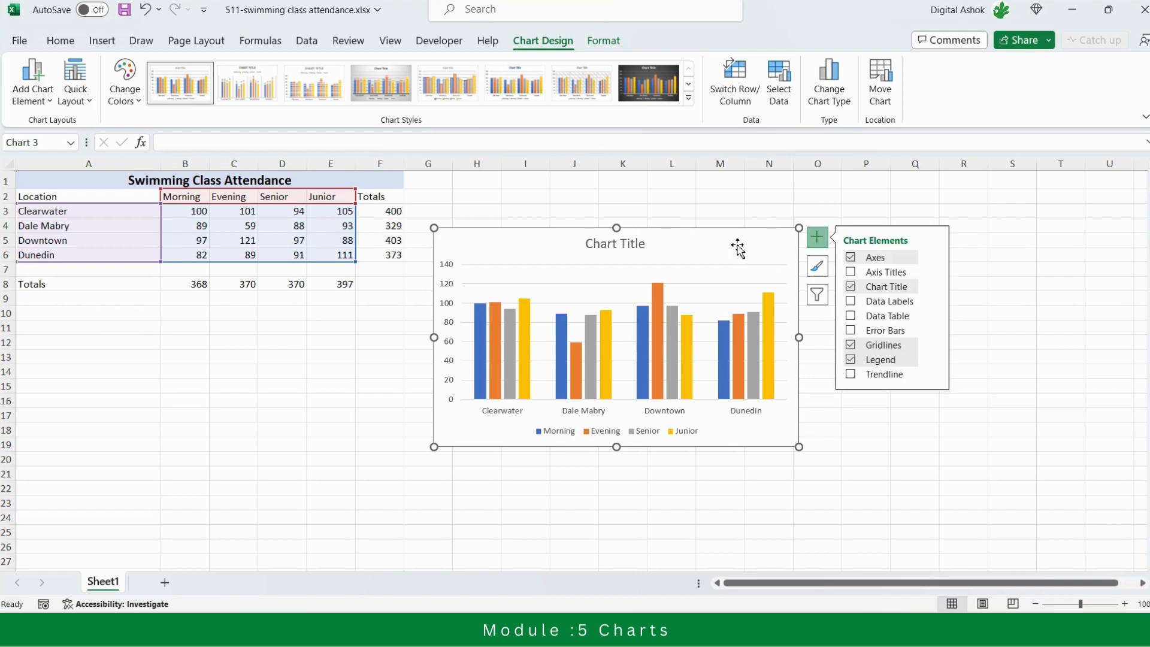
pyautogui.click(722, 213)
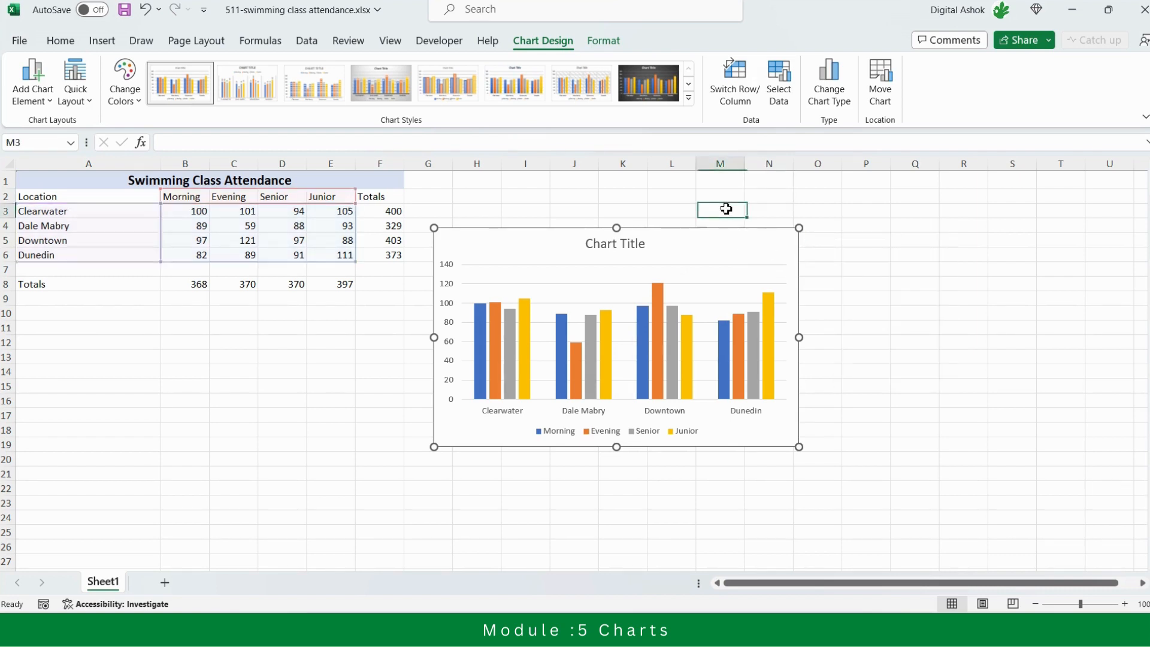
# Select the chart title, then turn the title element off and back on
pyautogui.click(717, 243)
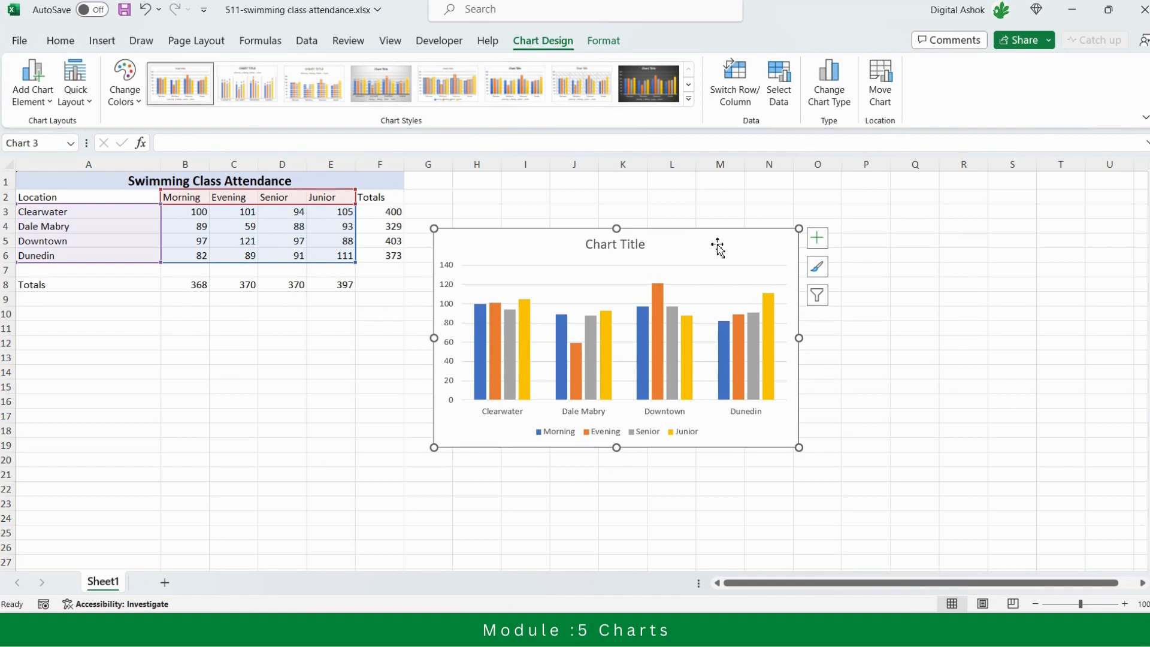
pyautogui.click(638, 246)
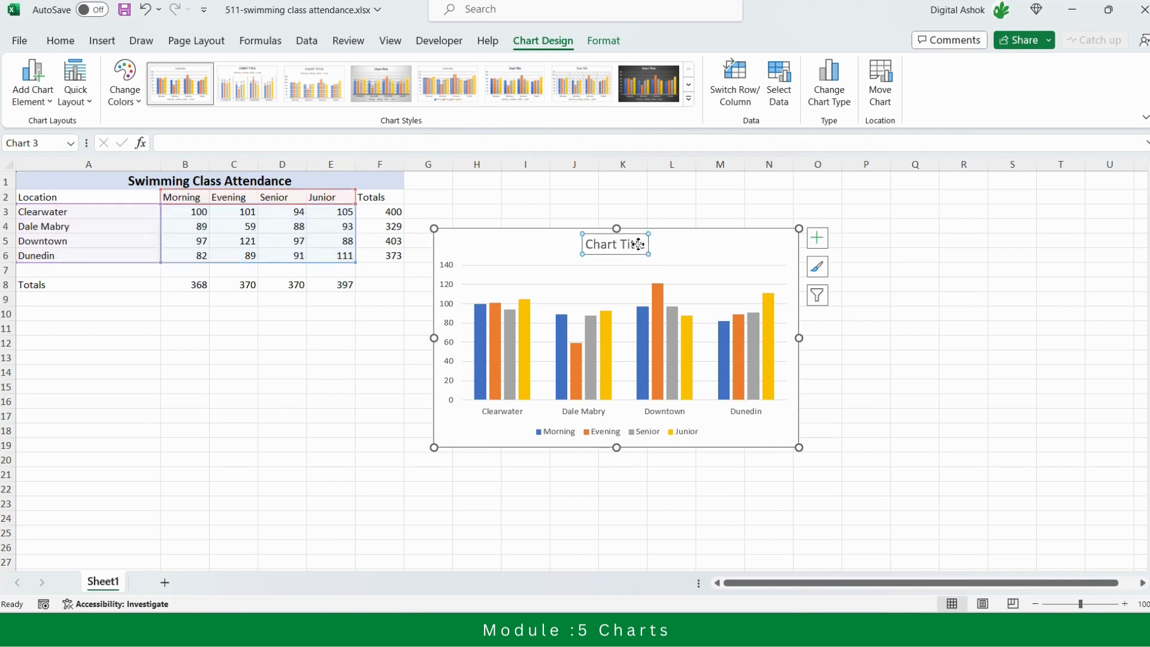
pyautogui.click(676, 250)
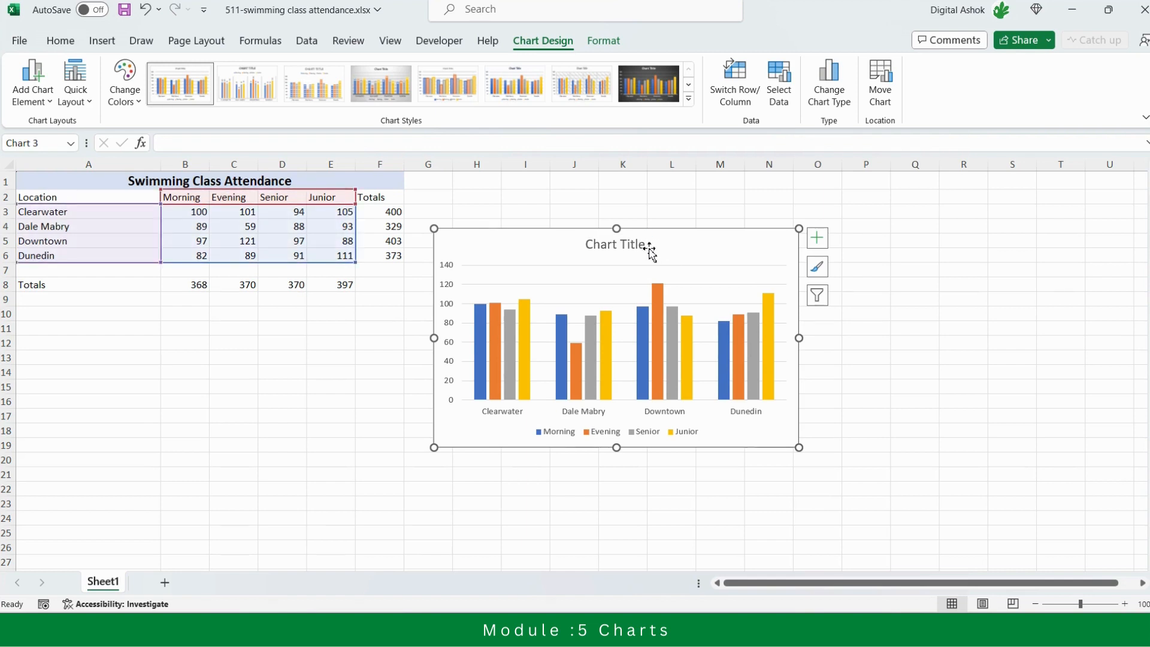
pyautogui.click(647, 247)
pyautogui.click(671, 250)
pyautogui.click(818, 240)
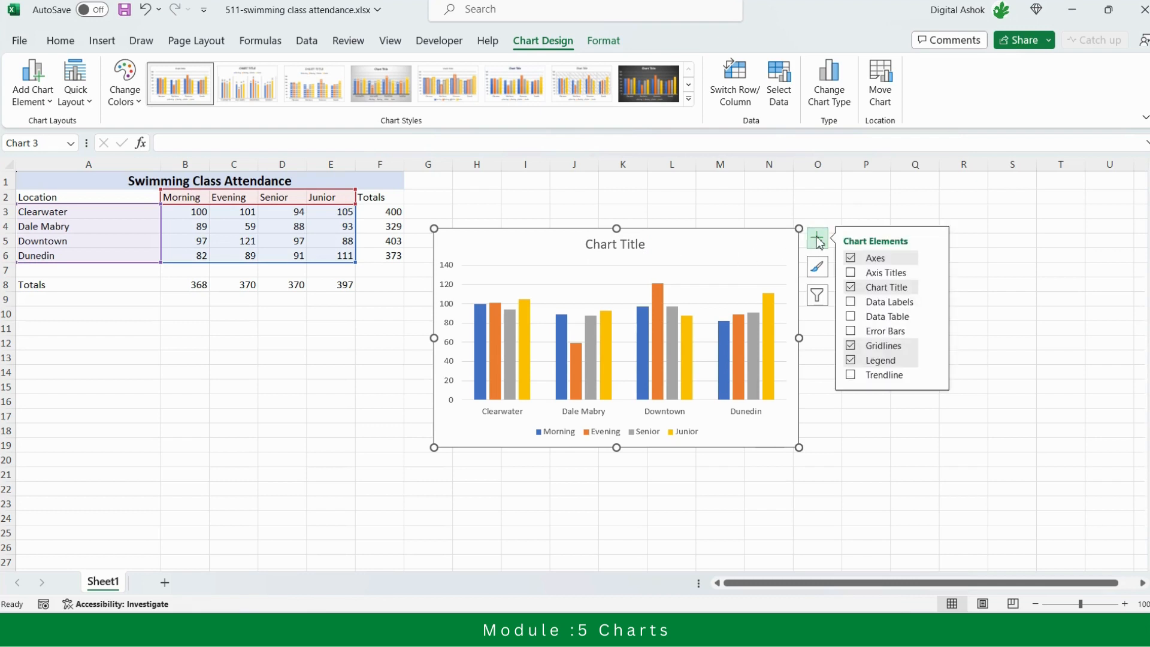
pyautogui.click(850, 287)
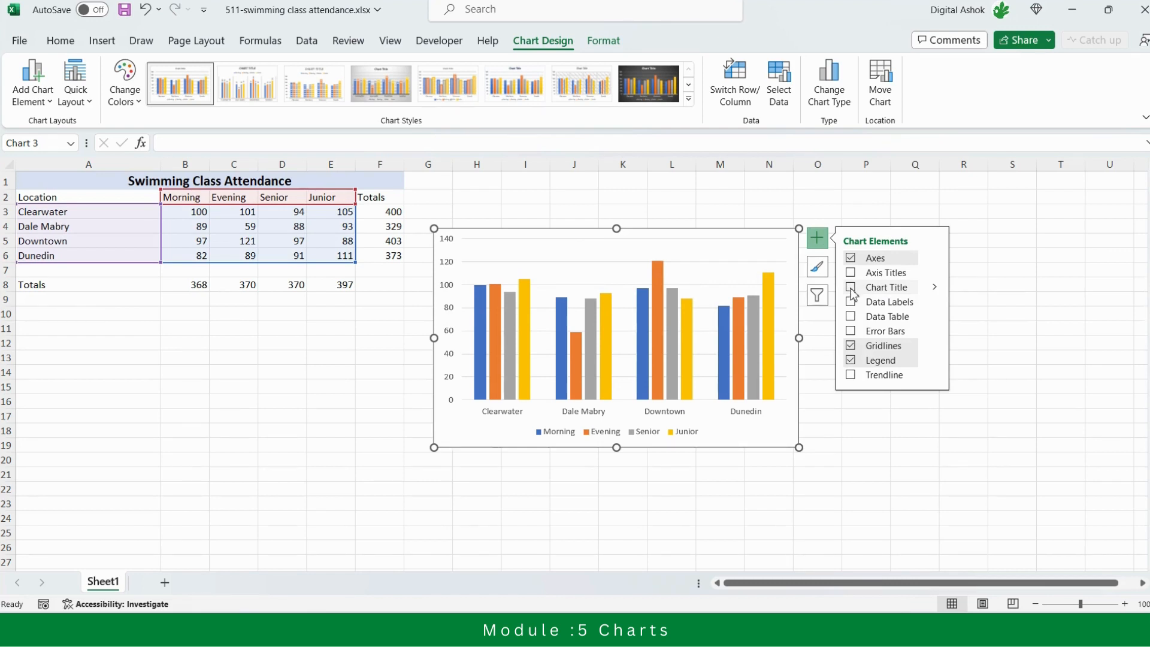
pyautogui.click(851, 288)
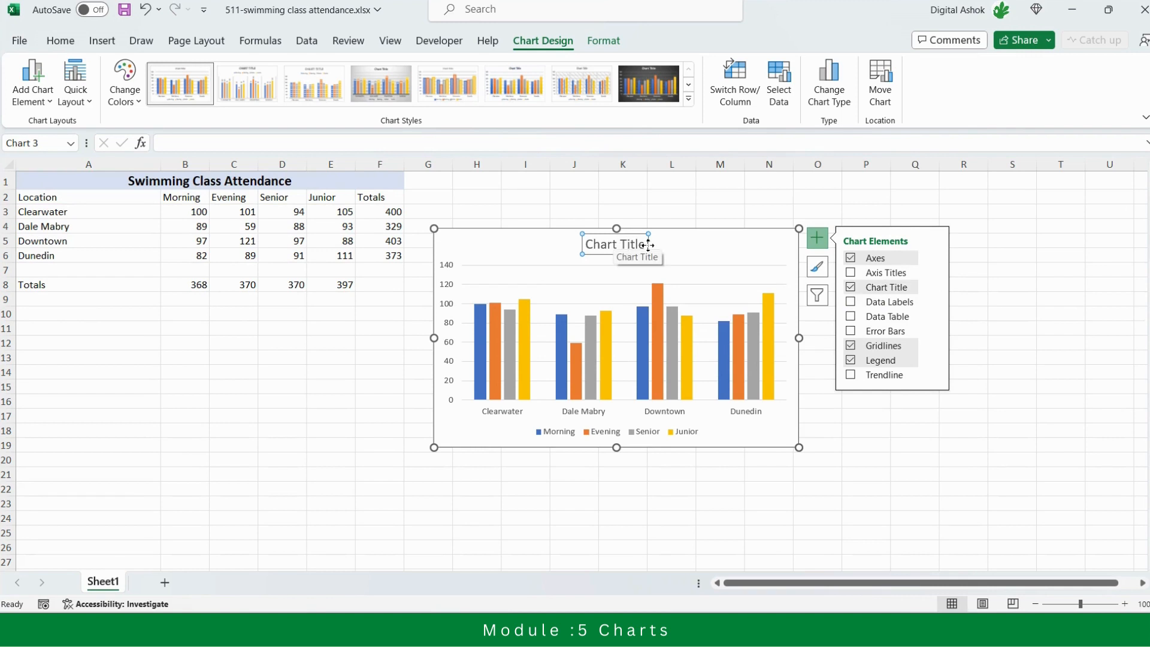
# Replace the placeholder chart title with "Class Practice"
pyautogui.click(645, 245)
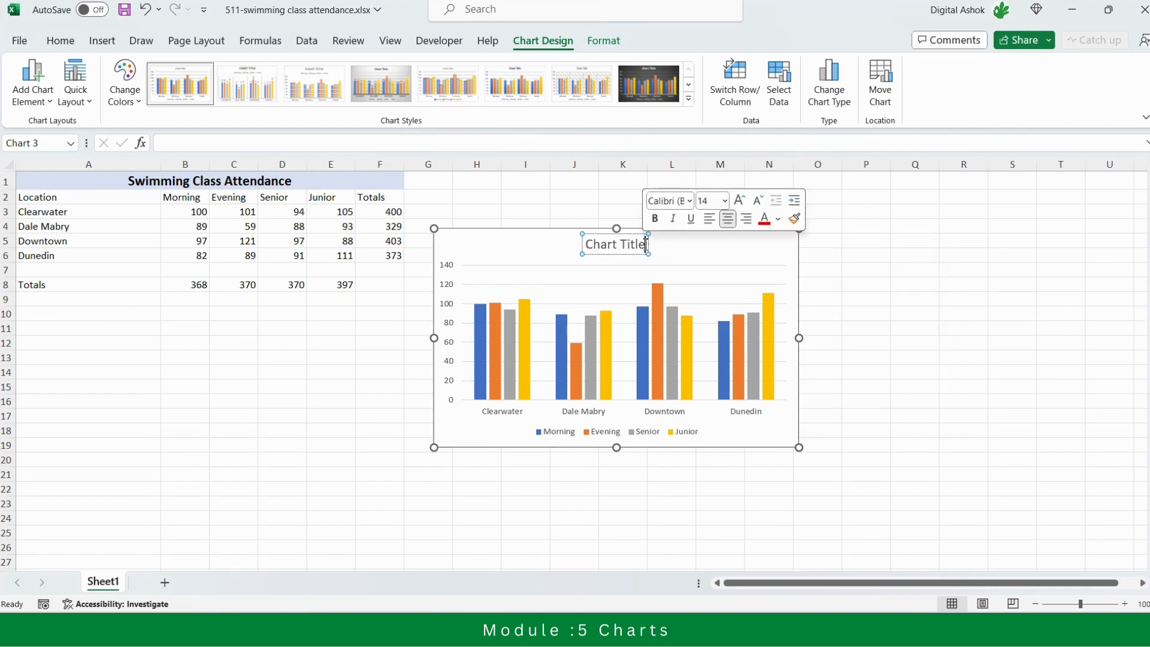
pyautogui.press('BackSpace')
pyautogui.press('BackSpace')
pyautogui.press('BackSpace')
pyautogui.press('BackSpace')
pyautogui.press('BackSpace')
pyautogui.press('BackSpace')
pyautogui.press('BackSpace')
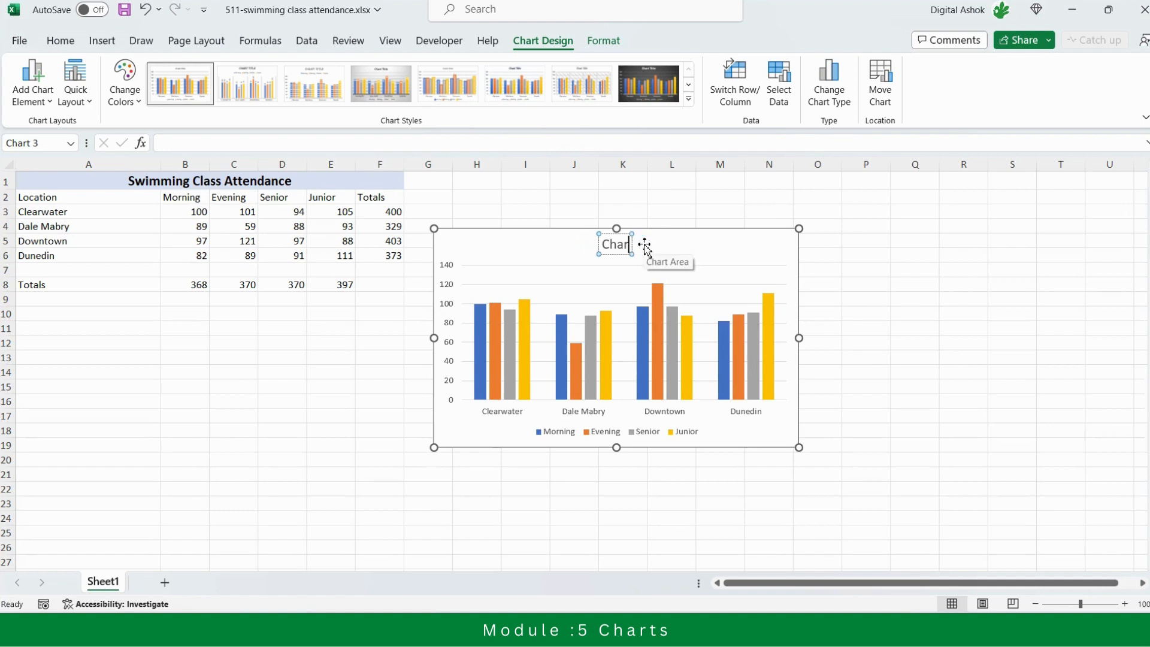
pyautogui.press('BackSpace')
pyautogui.press('BackSpace')
pyautogui.press('BackSpace')
pyautogui.press('BackSpace')
pyautogui.write('Class Practice')
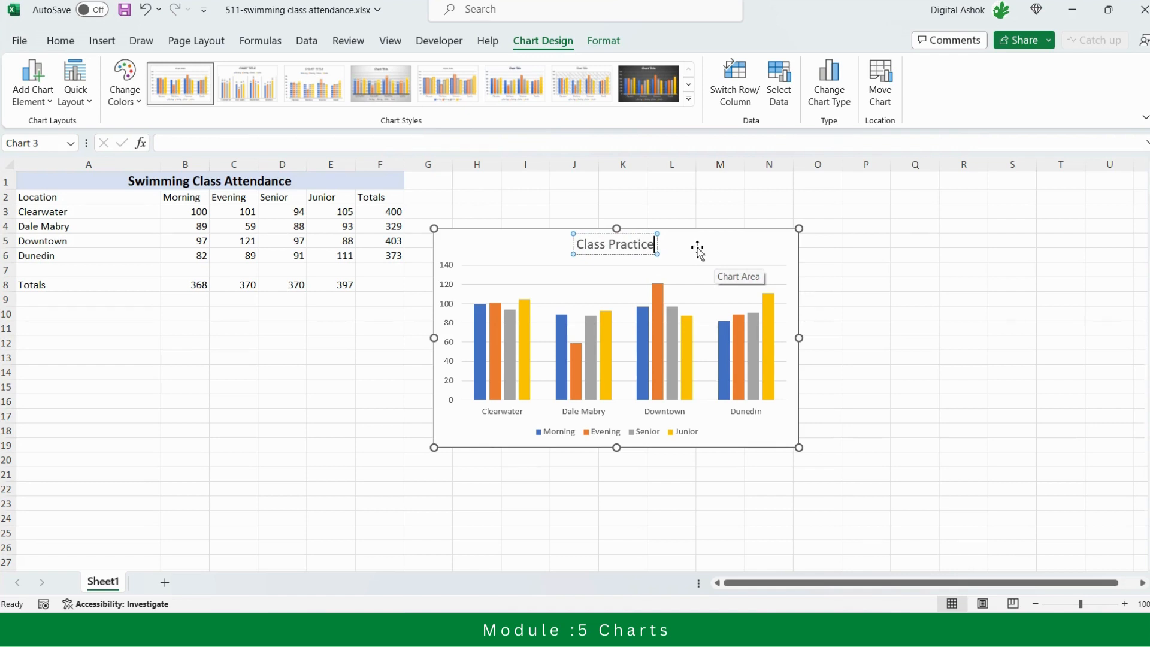
pyautogui.click(697, 250)
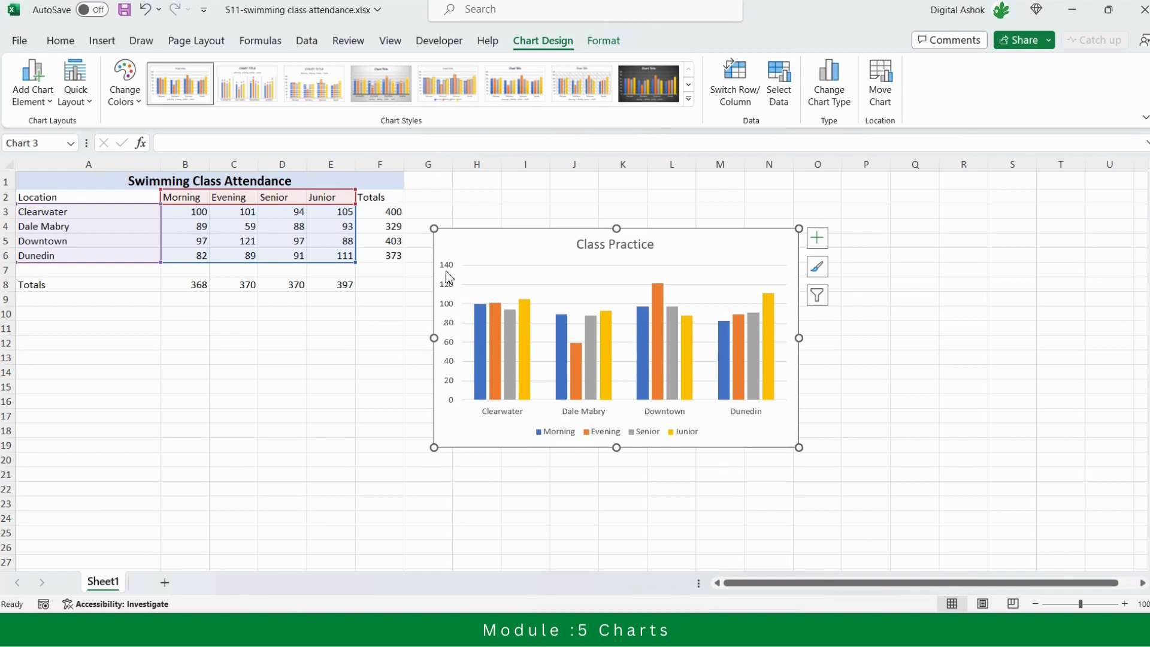
# Add axis titles to the chart, keeping only the primary vertical one and removing the primary horizontal one
pyautogui.click(821, 246)
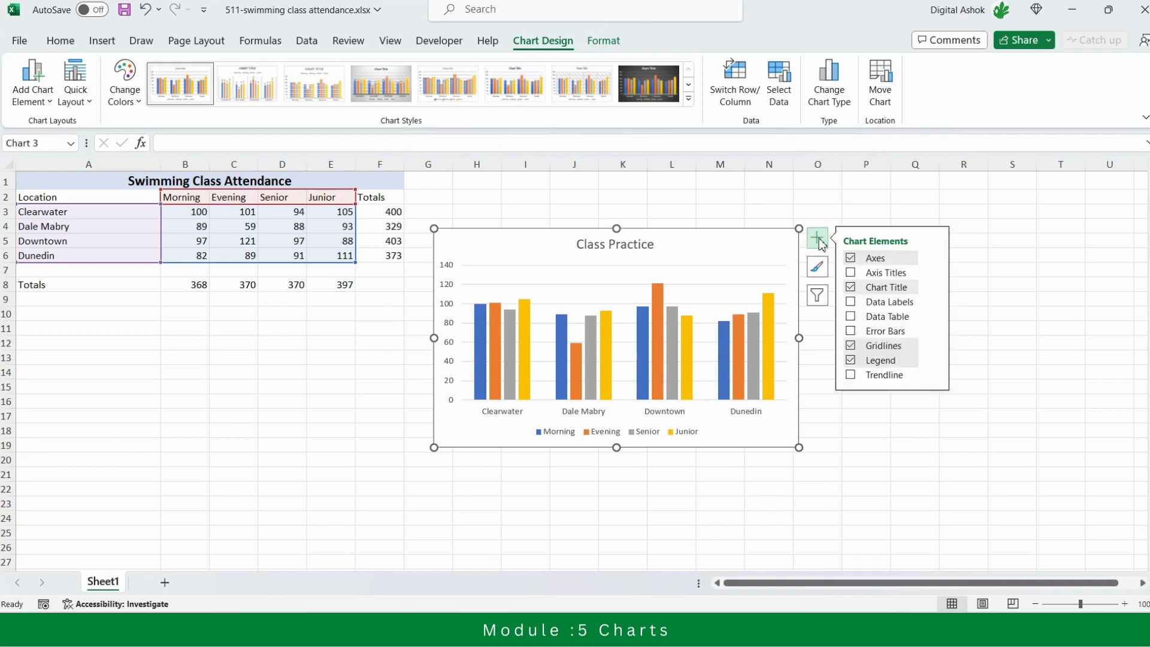
pyautogui.click(853, 274)
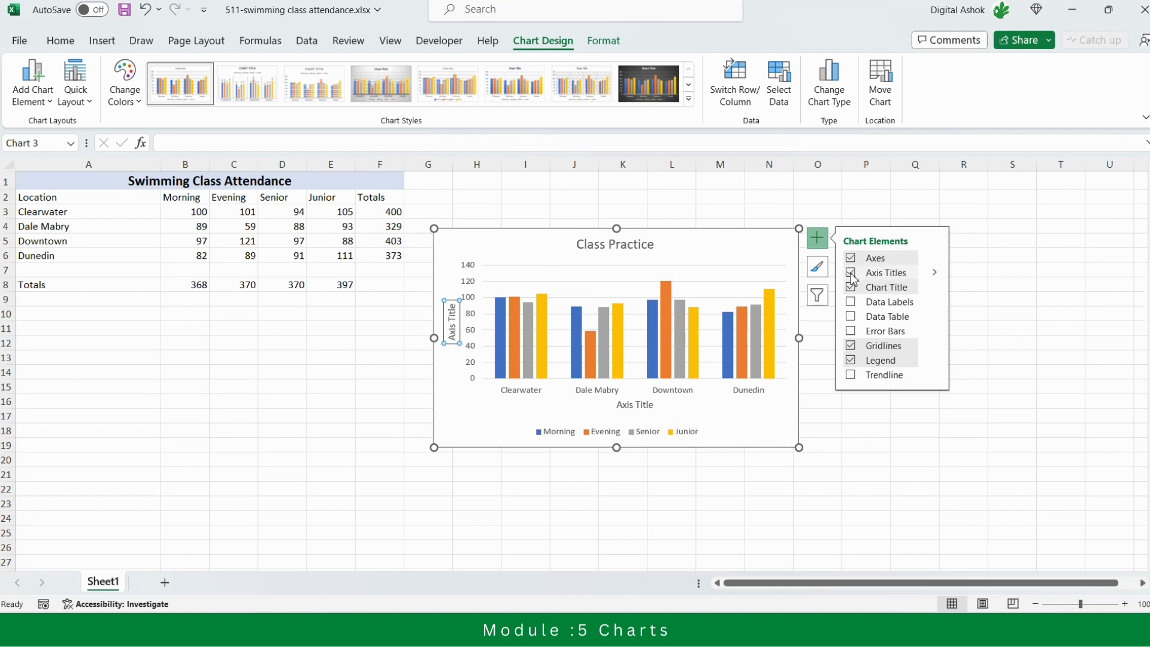
pyautogui.click(936, 272)
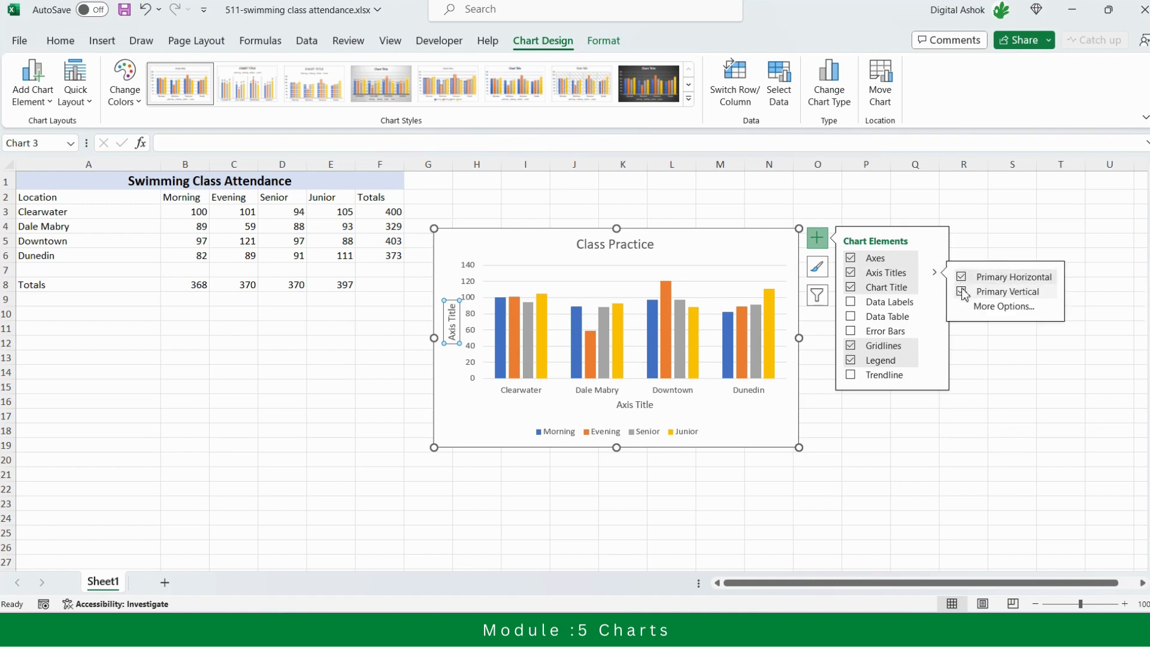
pyautogui.click(961, 279)
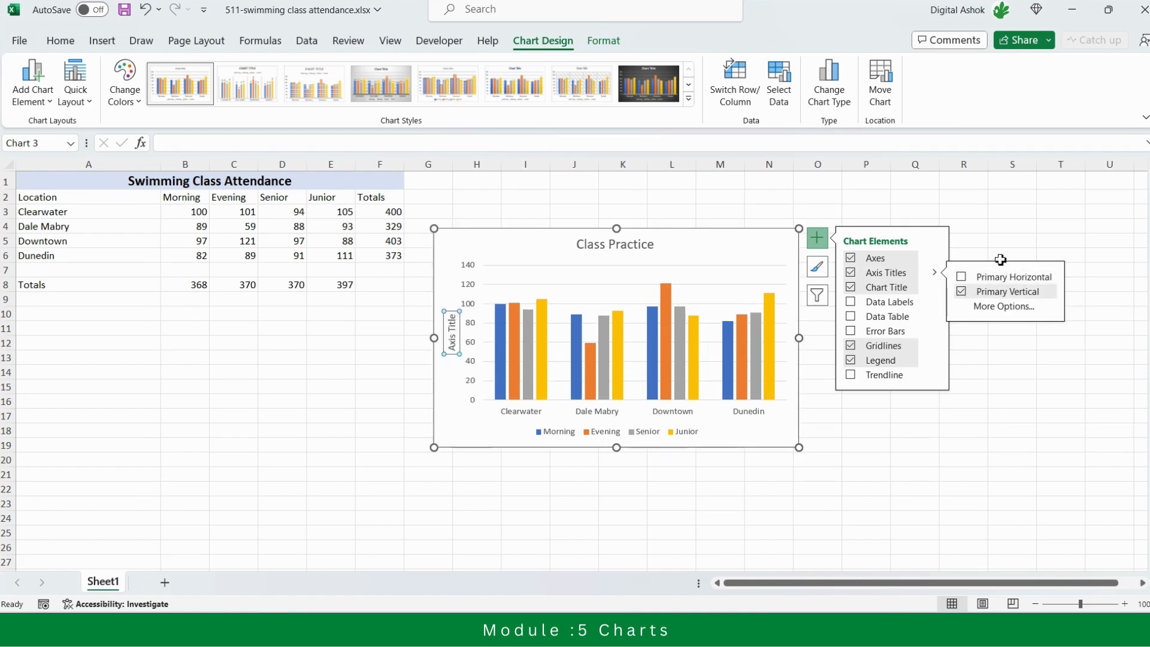
pyautogui.click(996, 239)
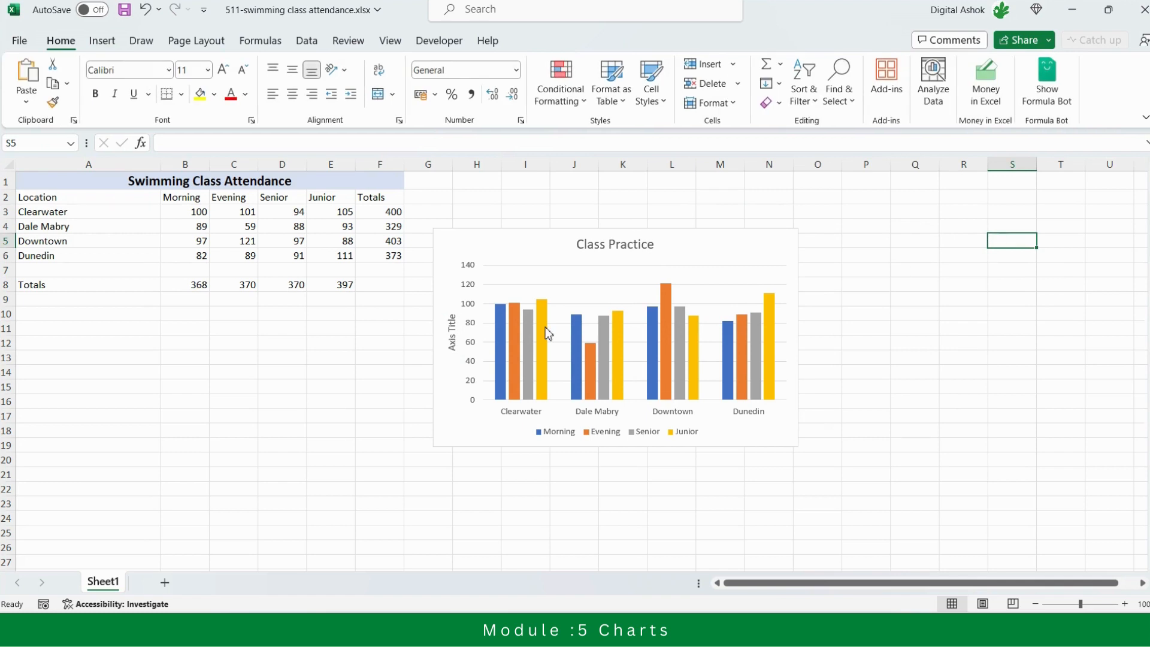
# Change the chart's vertical axis title to "Y Axis Title" and deselect the chart
pyautogui.doubleClick(450, 331)
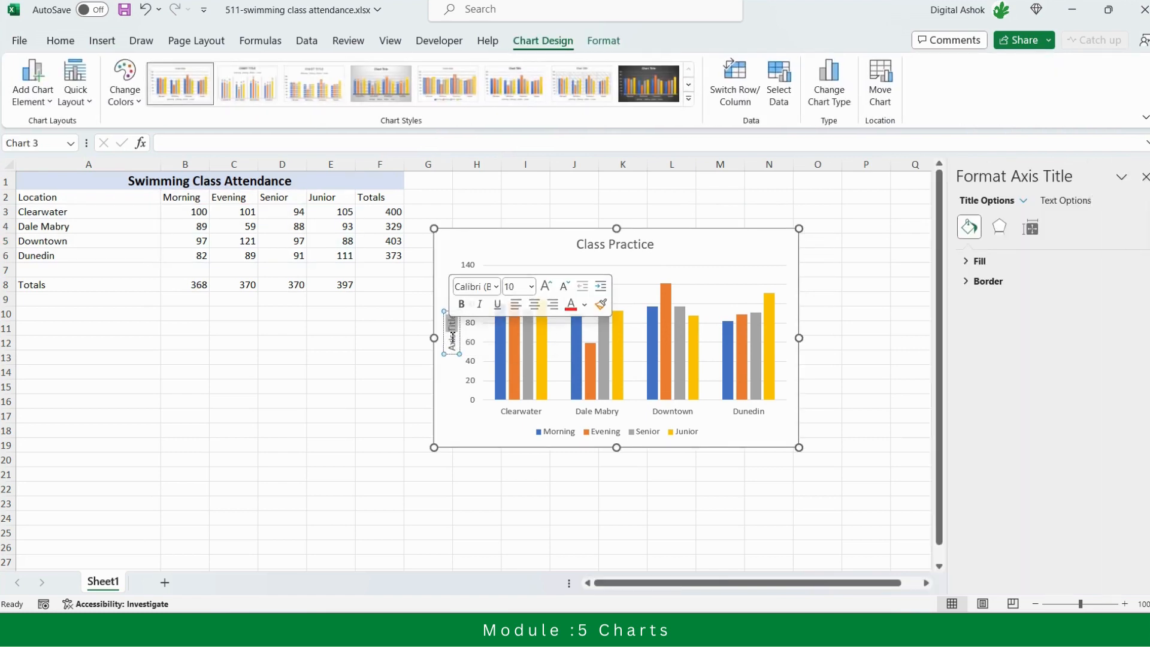
pyautogui.press('BackSpace')
pyautogui.press('BackSpace')
pyautogui.press('BackSpace')
pyautogui.press('BackSpace')
pyautogui.press('BackSpace')
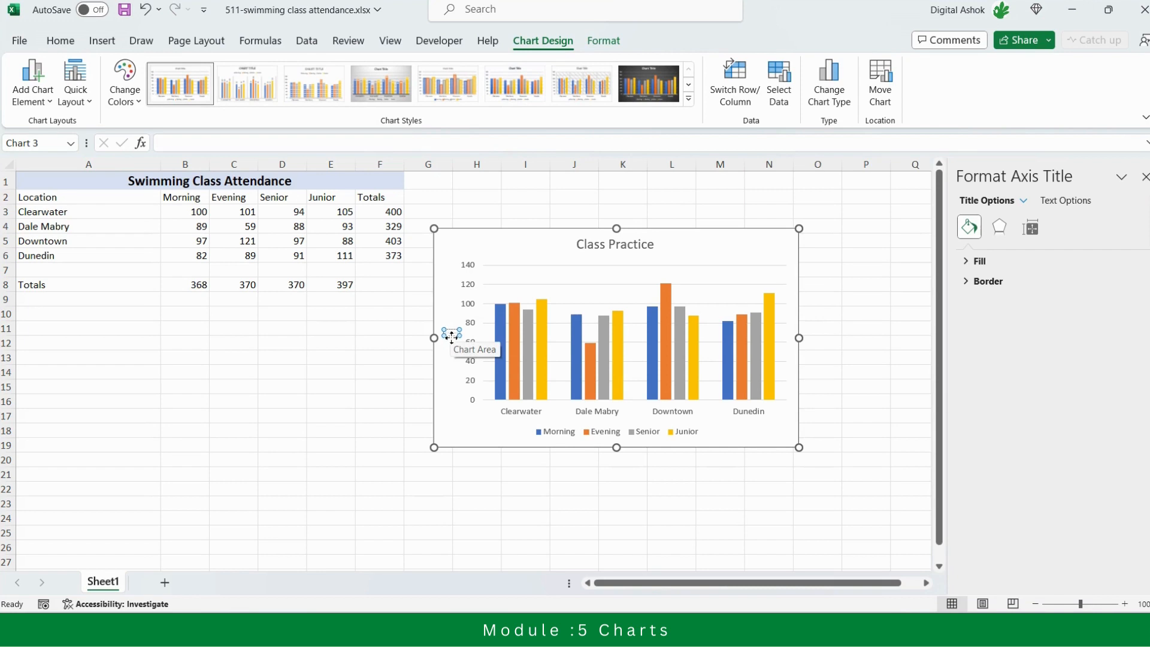
pyautogui.write('Y-Axis')
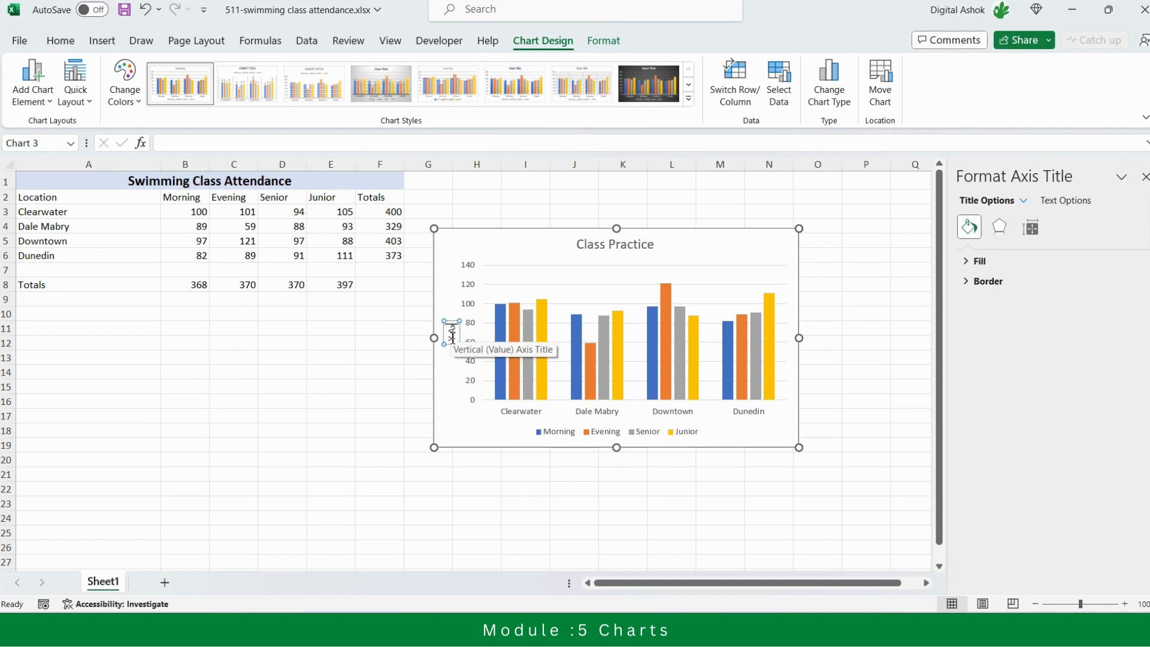
pyautogui.write(' Title')
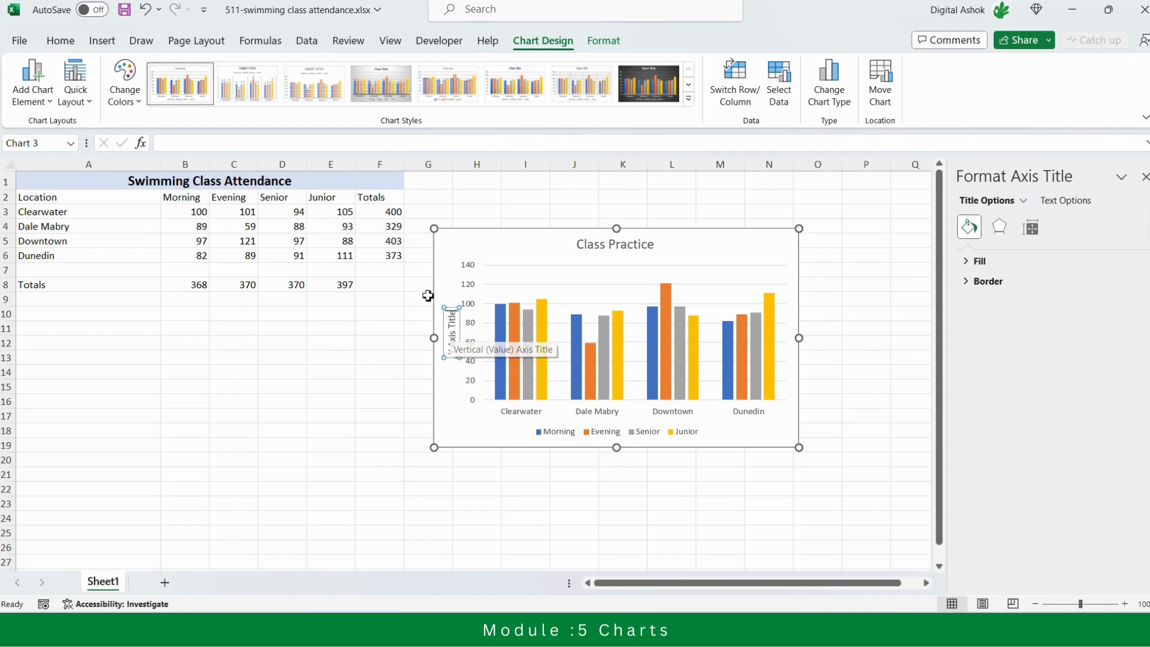
pyautogui.click(448, 263)
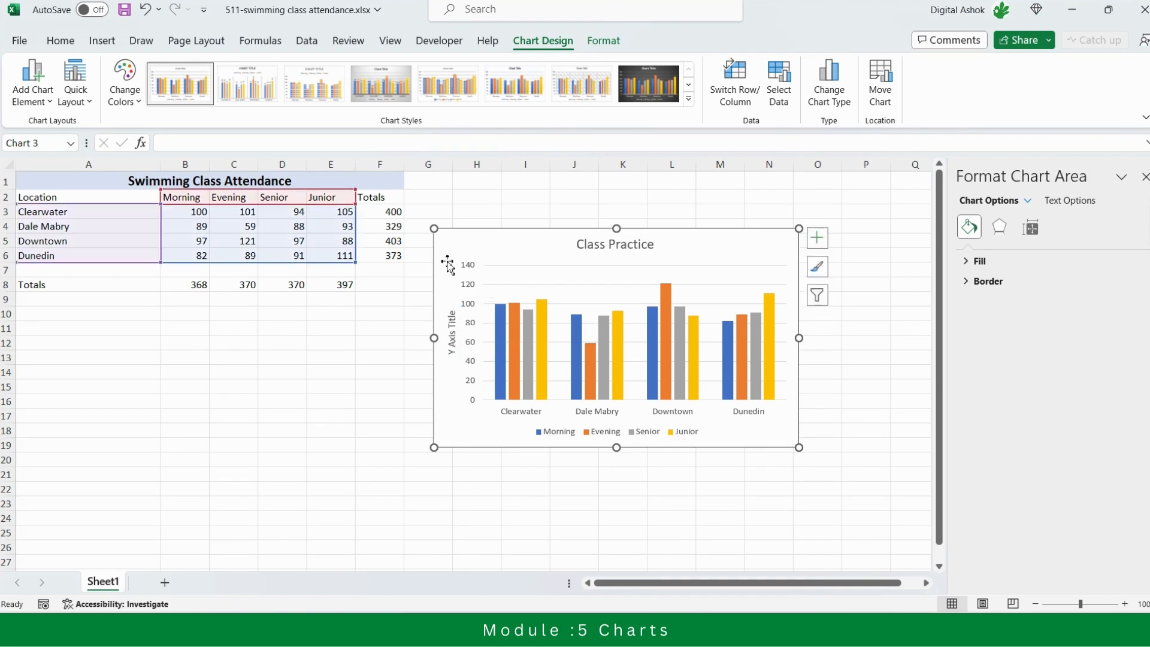
pyautogui.click(872, 357)
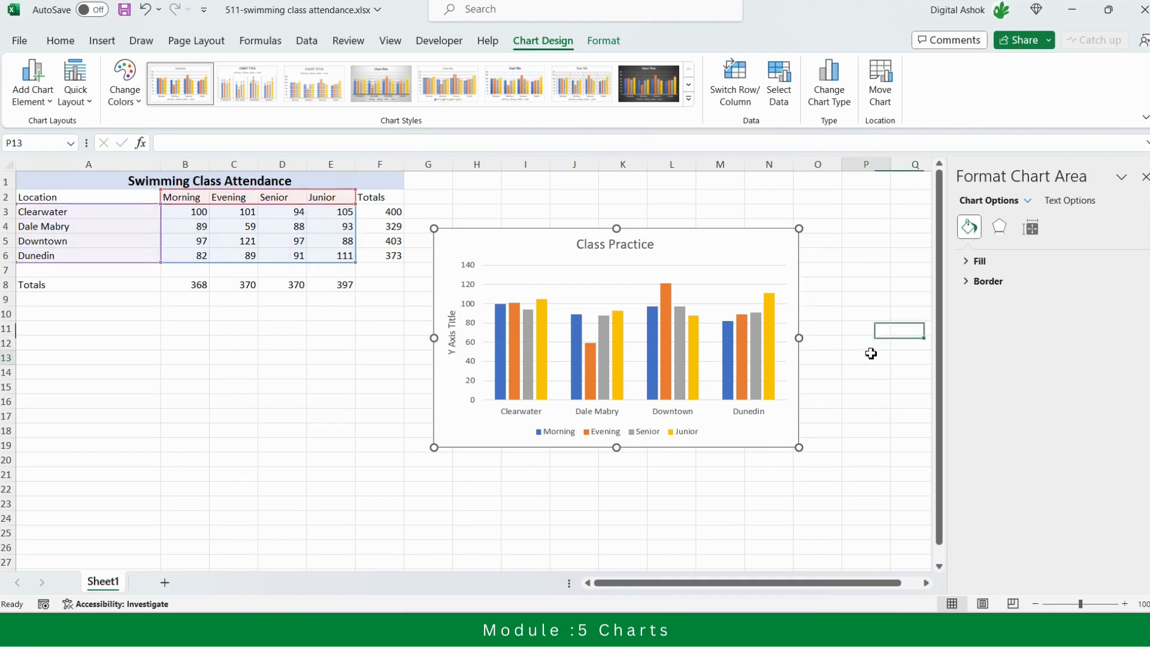
# Turn the chart's legend off and back on, and try showing and removing the data table
pyautogui.click(574, 245)
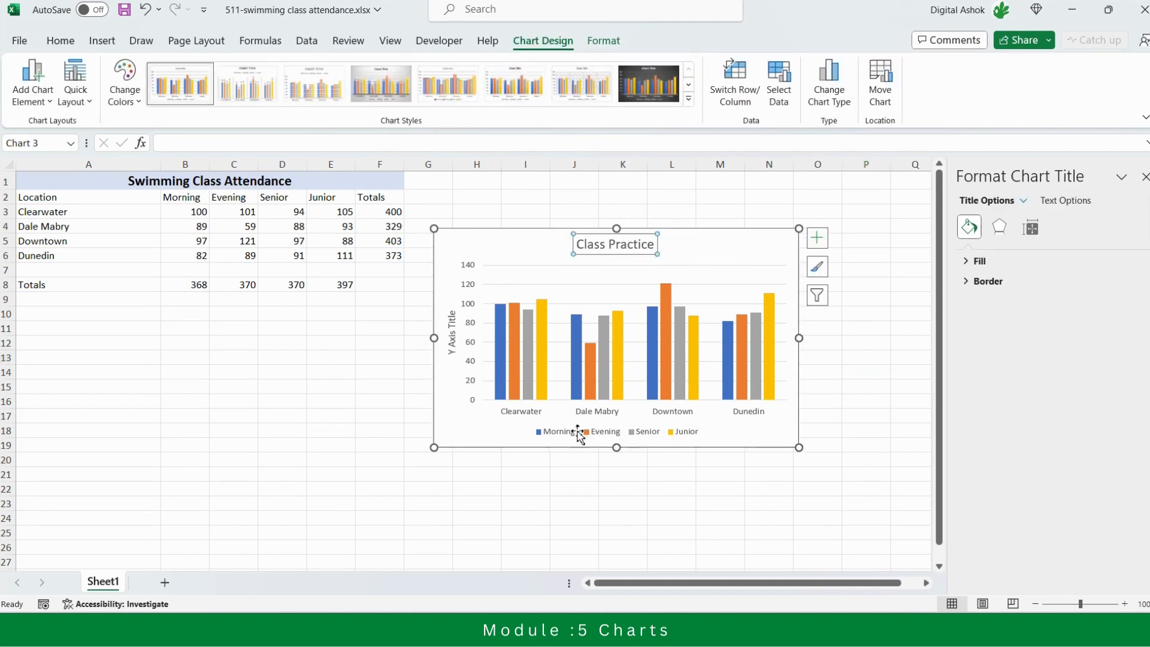
pyautogui.click(557, 435)
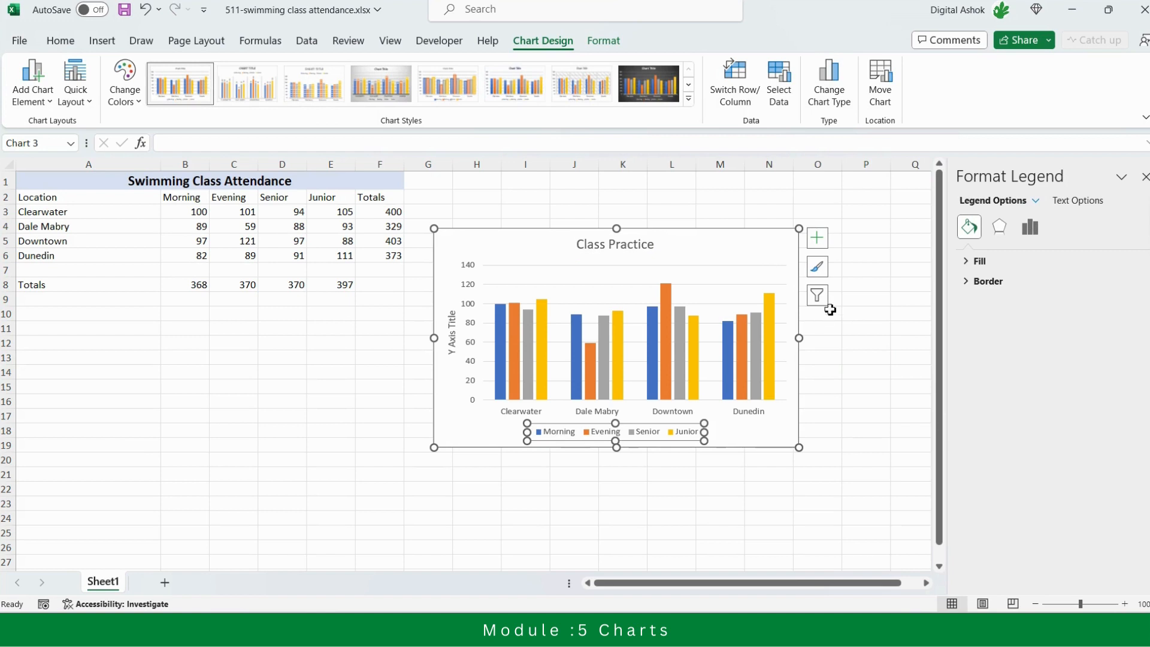
pyautogui.click(817, 238)
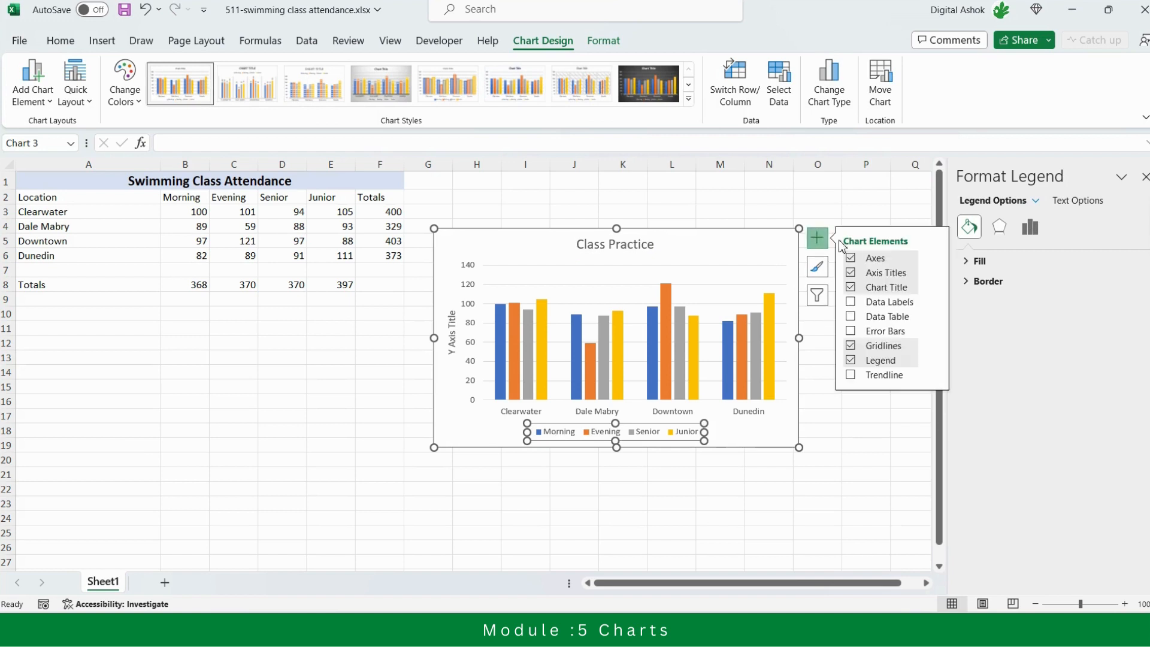
pyautogui.click(850, 360)
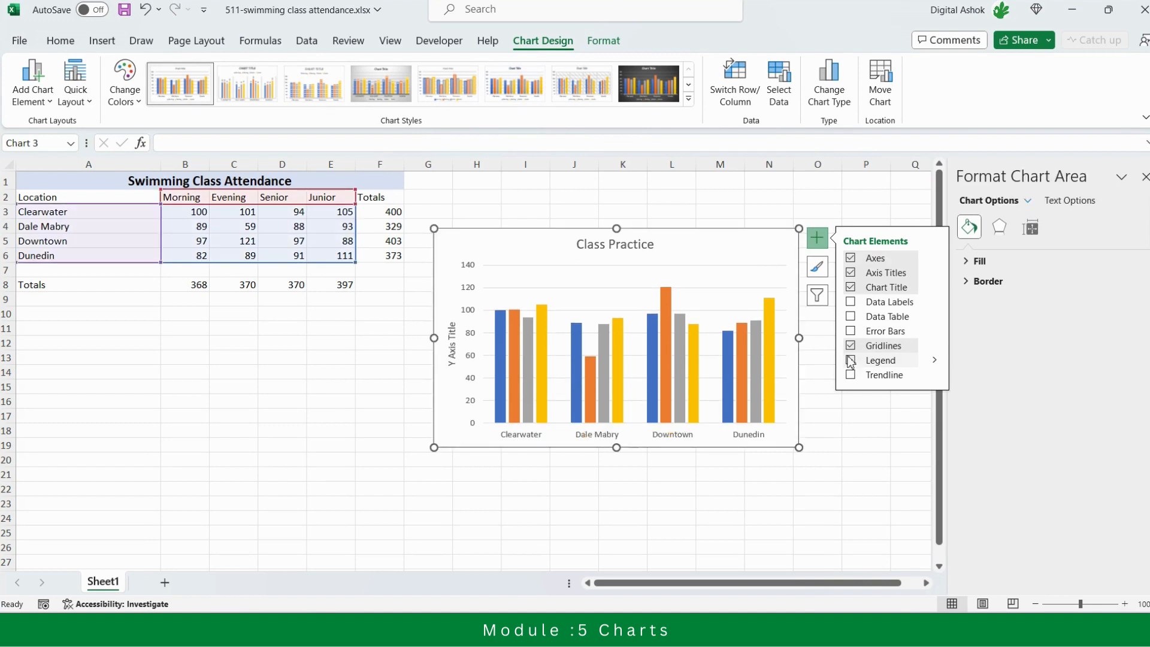
pyautogui.click(852, 361)
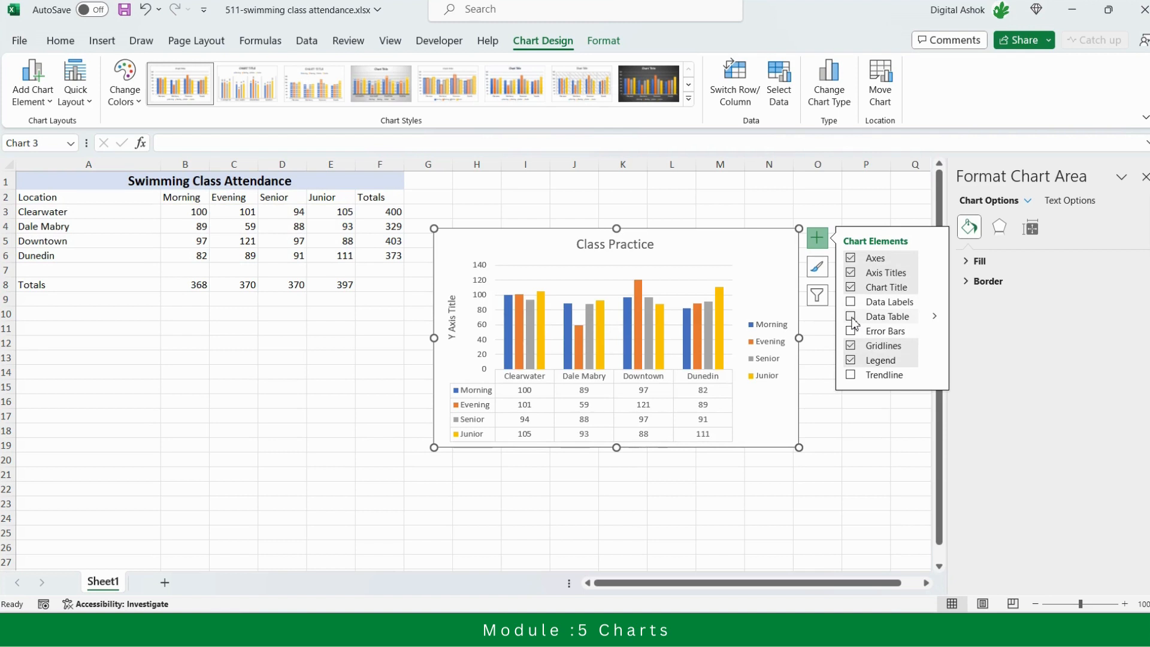
pyautogui.click(851, 317)
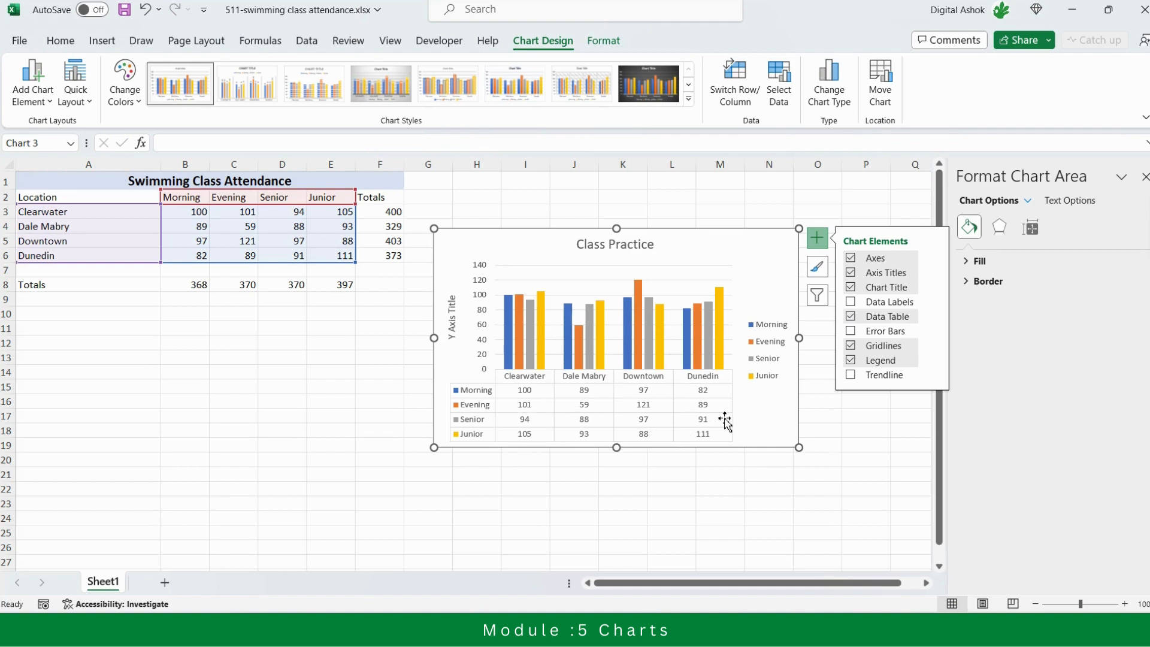
pyautogui.click(852, 318)
# Add data labels to the chart columns, try the Inside End position, and set them to Outside End
pyautogui.click(853, 302)
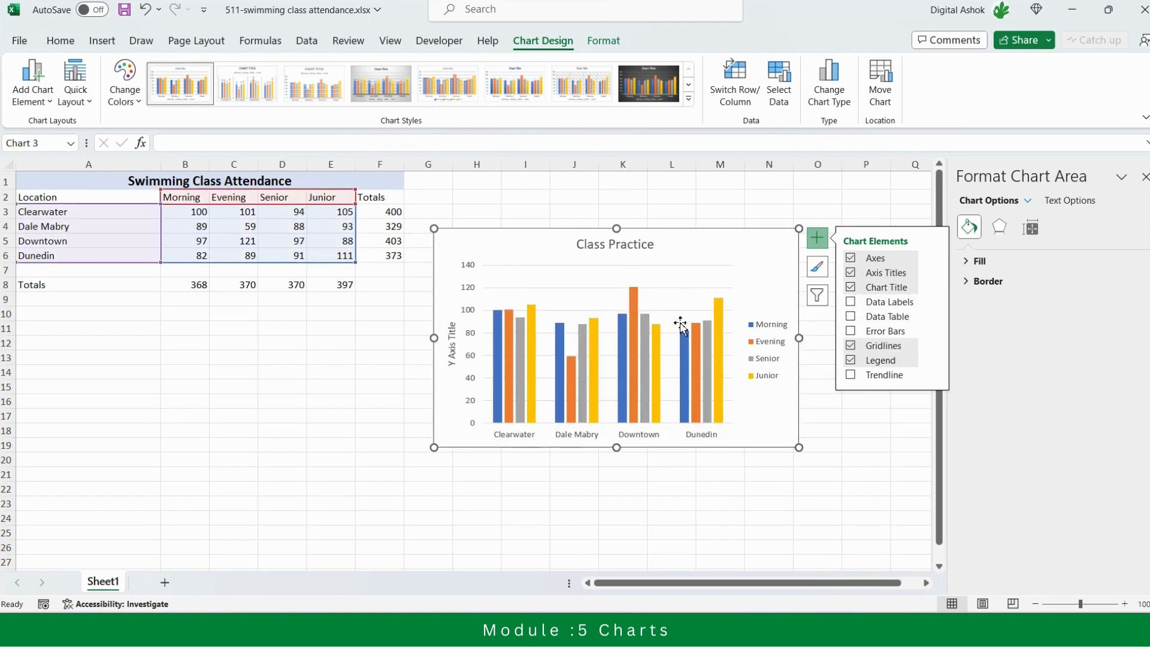
pyautogui.click(852, 304)
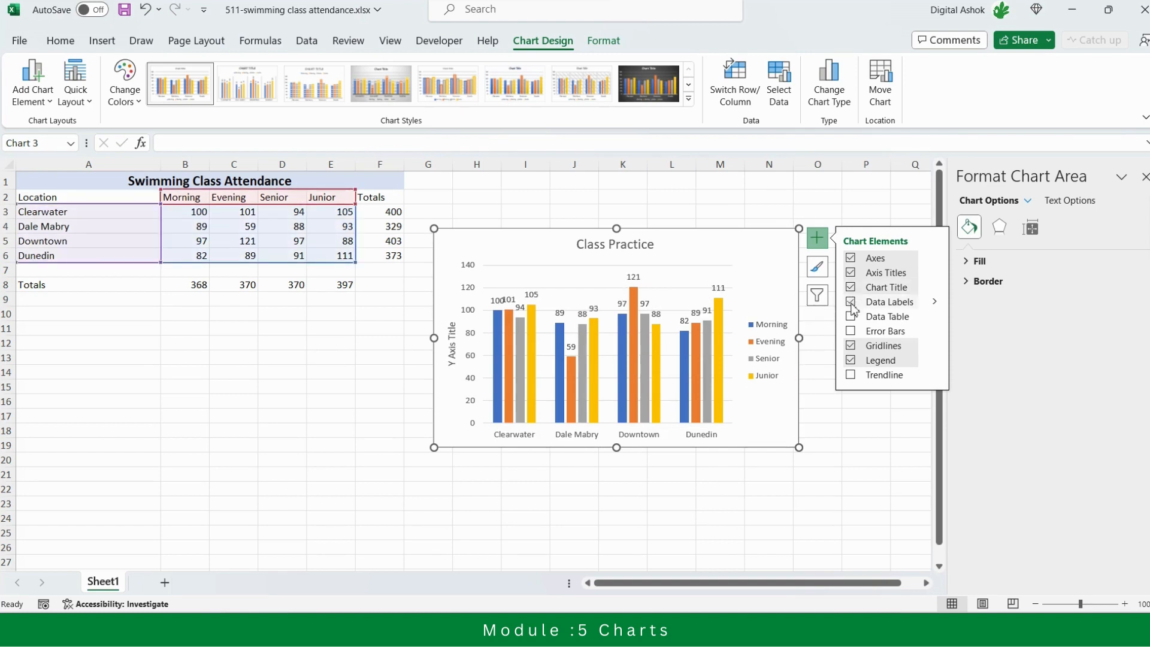
pyautogui.click(934, 302)
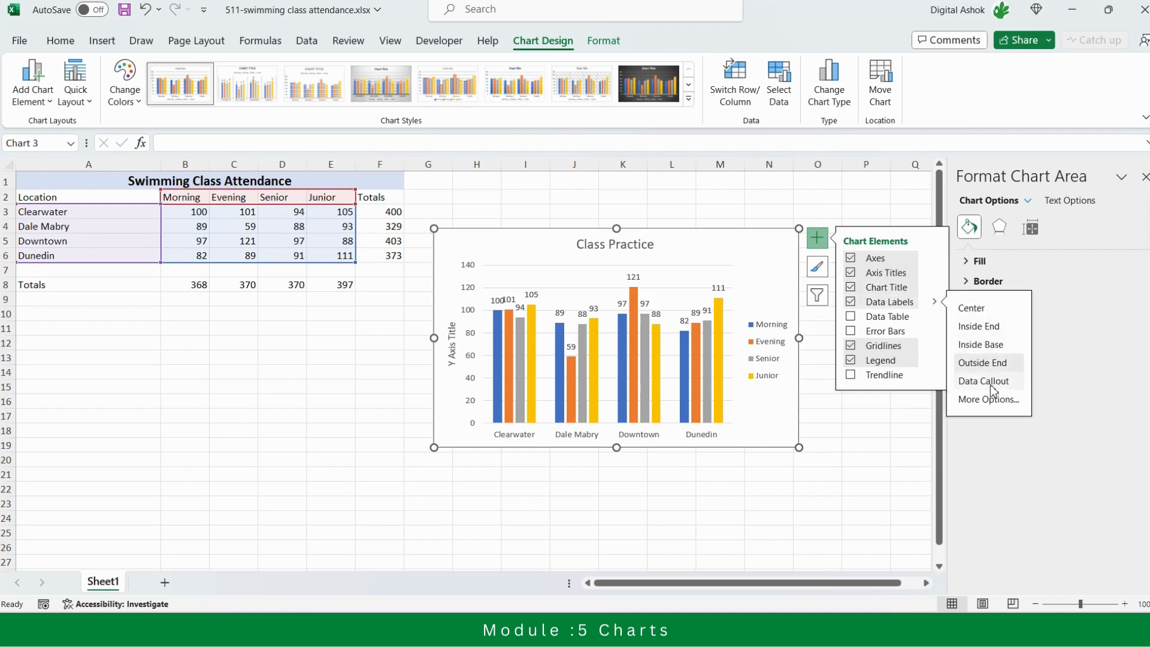
pyautogui.click(980, 327)
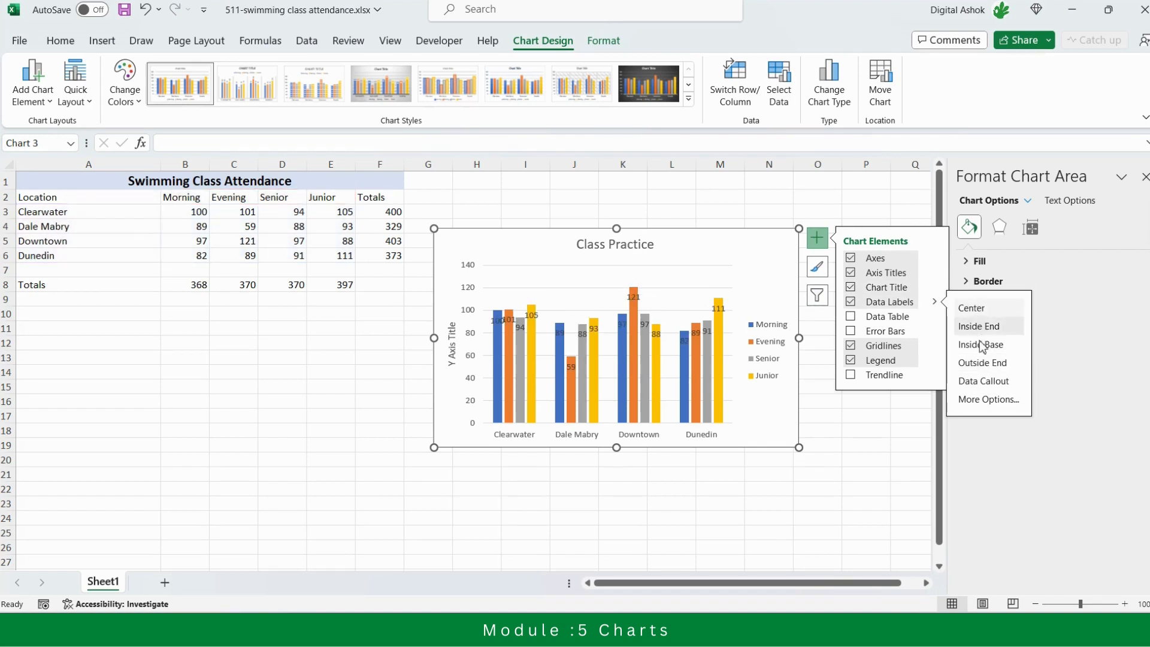
pyautogui.click(985, 363)
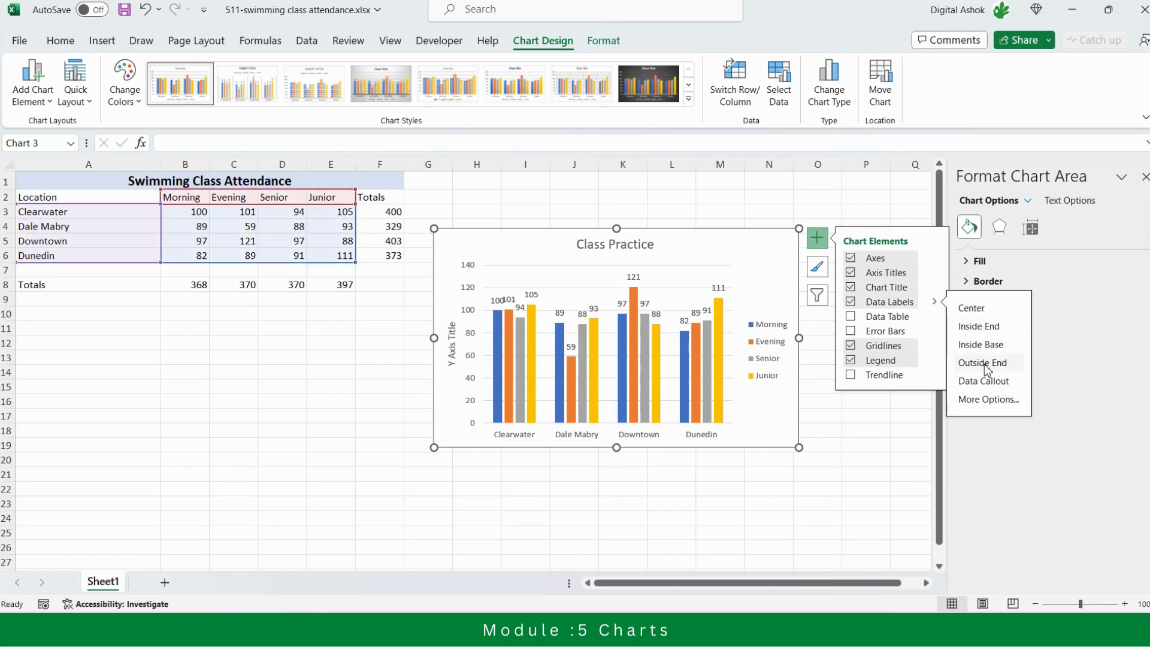
pyautogui.click(898, 307)
pyautogui.click(899, 307)
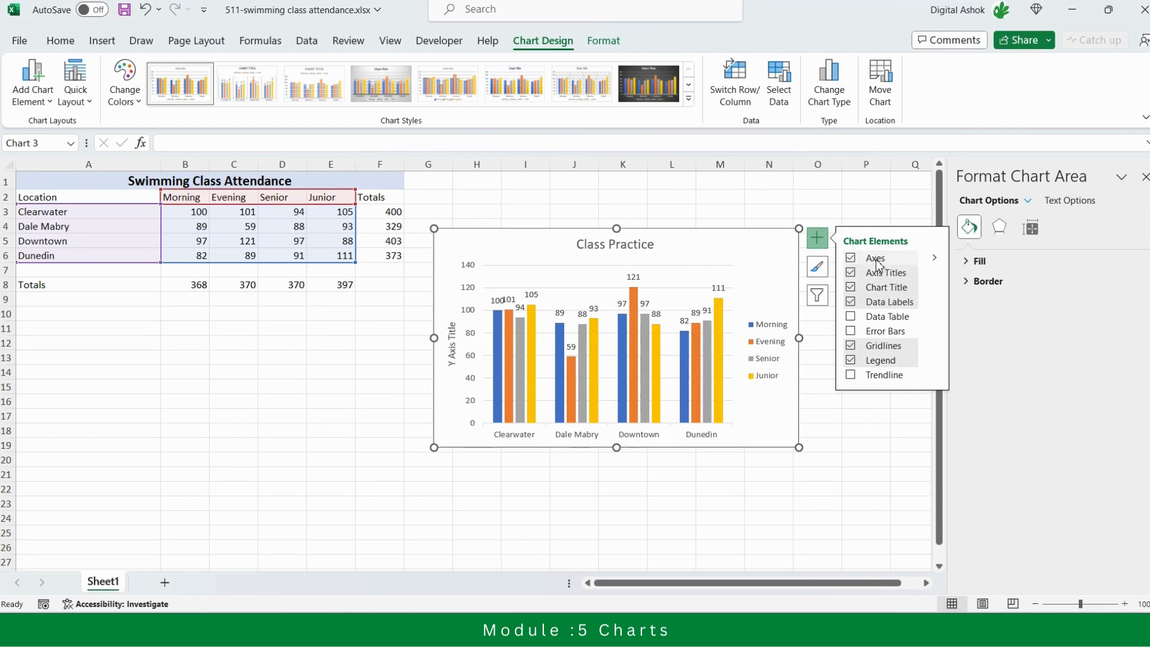
# Hide the chart's primary vertical axis, keeping the primary horizontal one, and remove the gridlines
pyautogui.click(934, 257)
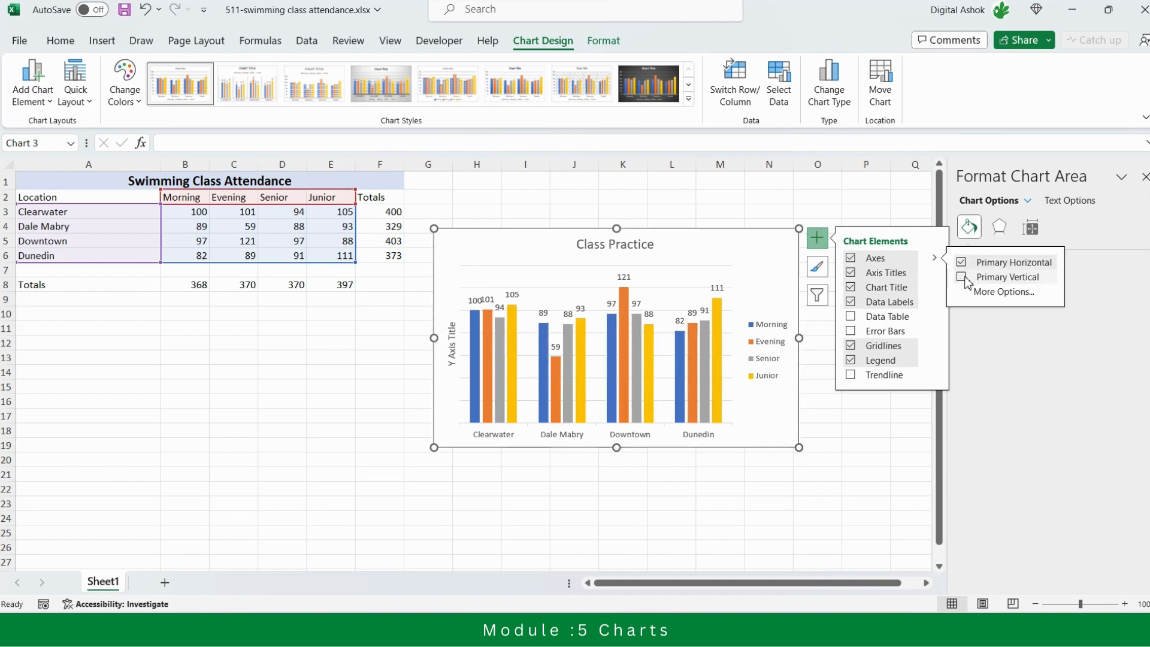
pyautogui.click(908, 204)
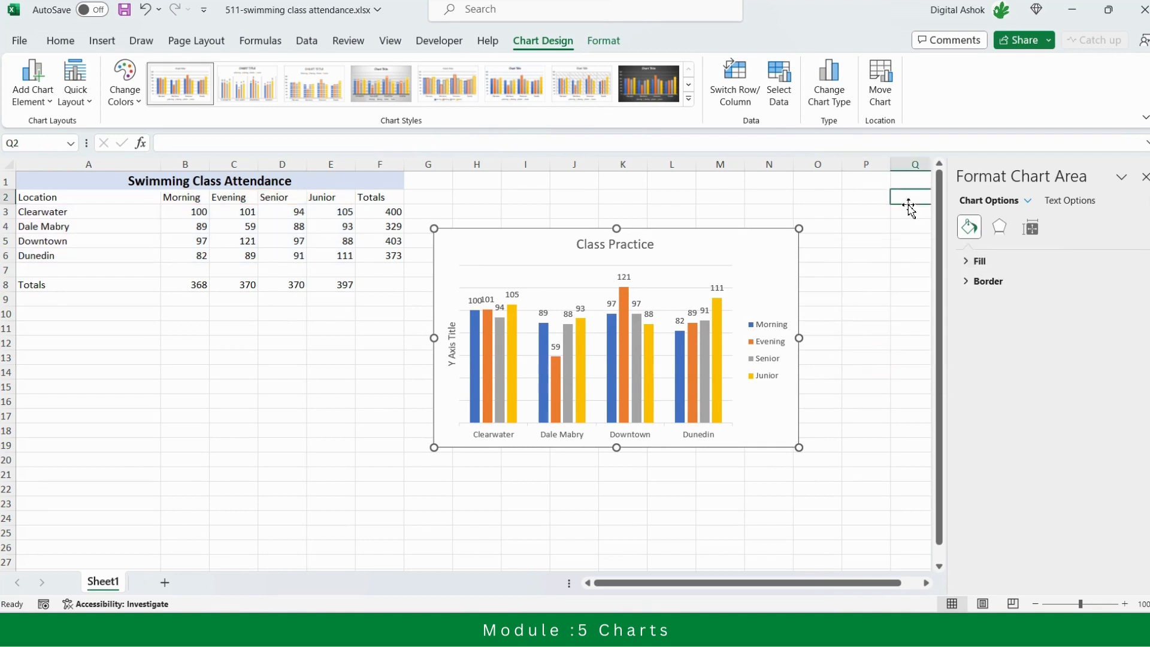
pyautogui.click(756, 255)
pyautogui.click(817, 238)
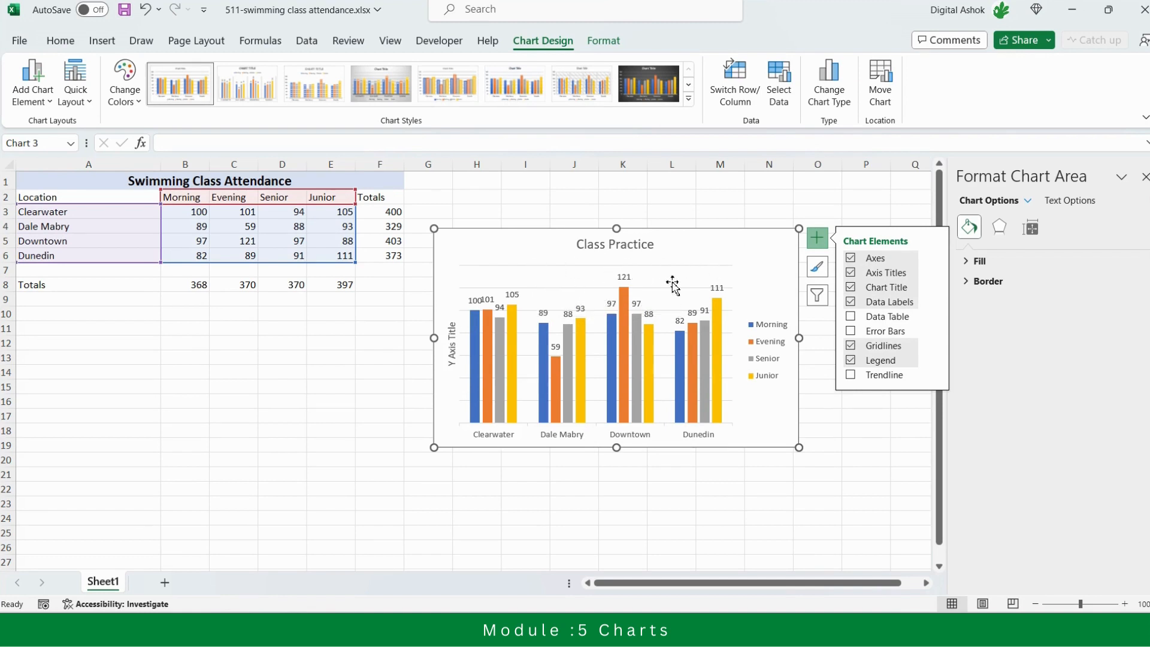
pyautogui.click(851, 346)
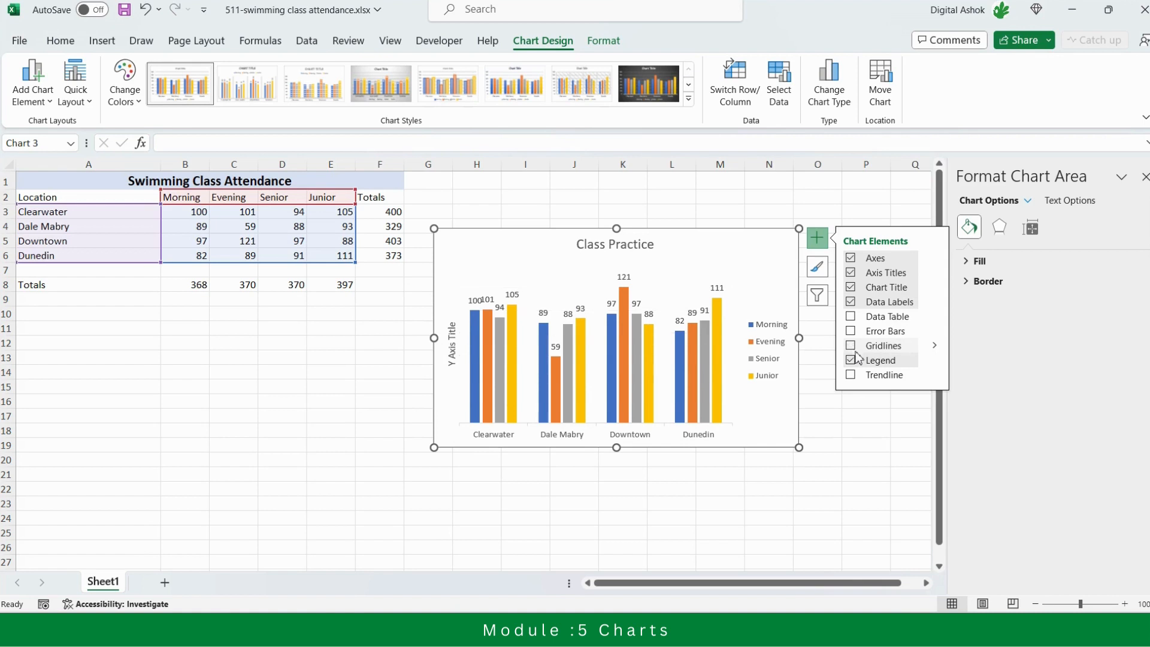
# Keep the legend turned on and place it at the bottom of the chart
pyautogui.click(853, 364)
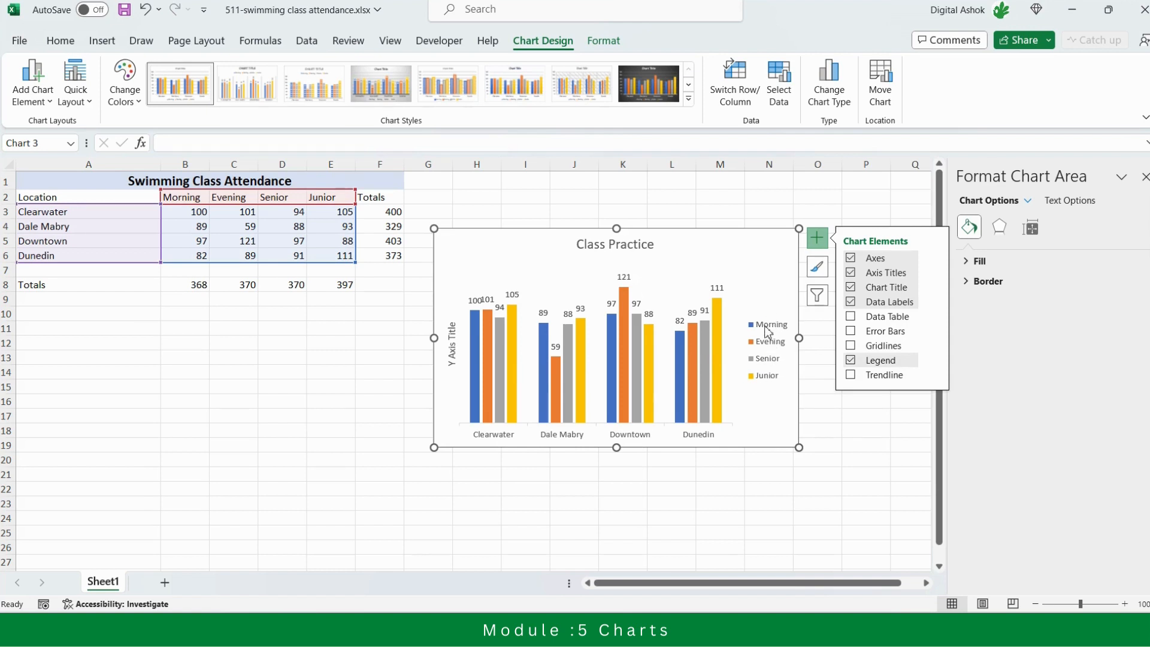
pyautogui.click(934, 360)
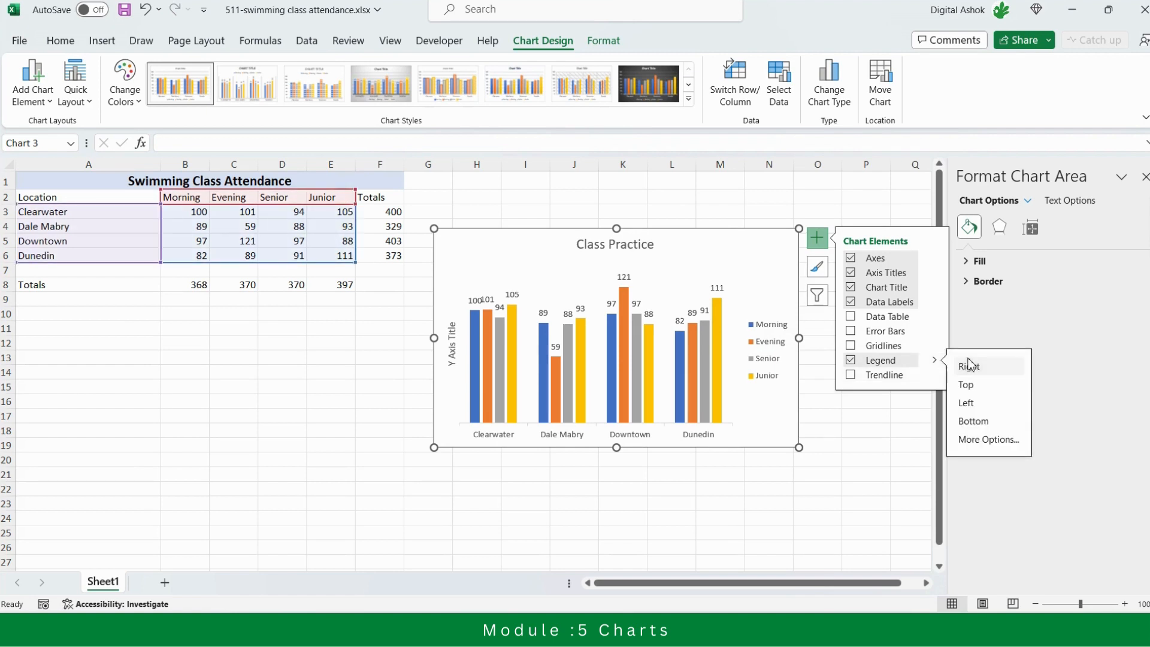
pyautogui.click(984, 424)
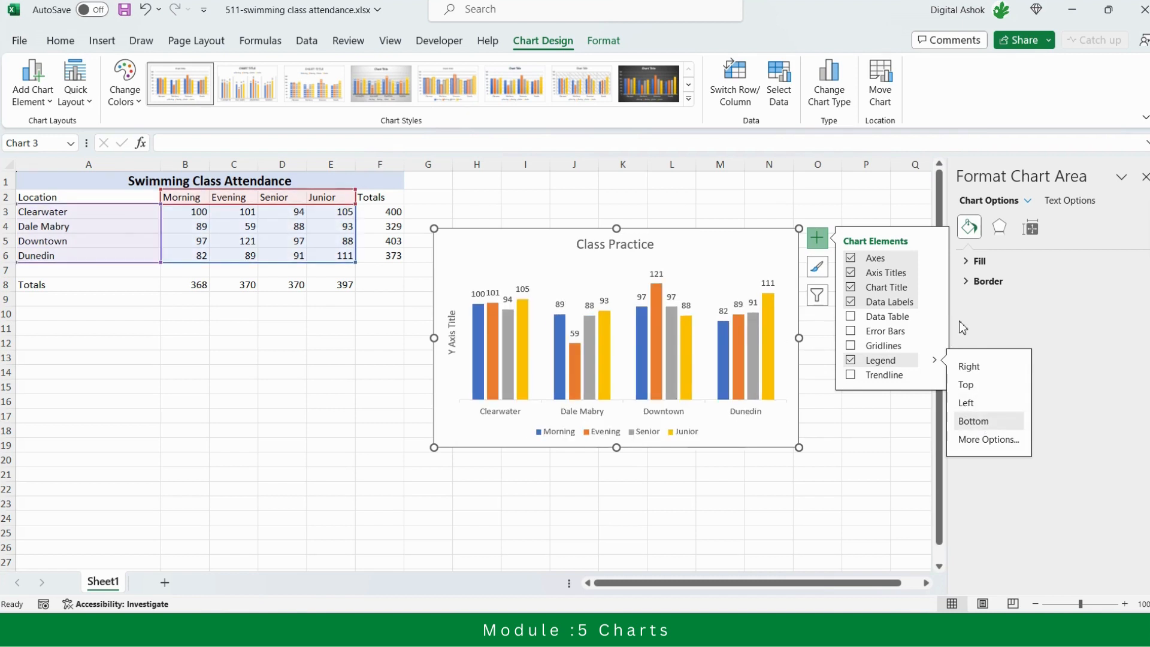
# Look at the series choices for a trendline without adding one, and close the chart formatting pane
pyautogui.click(870, 377)
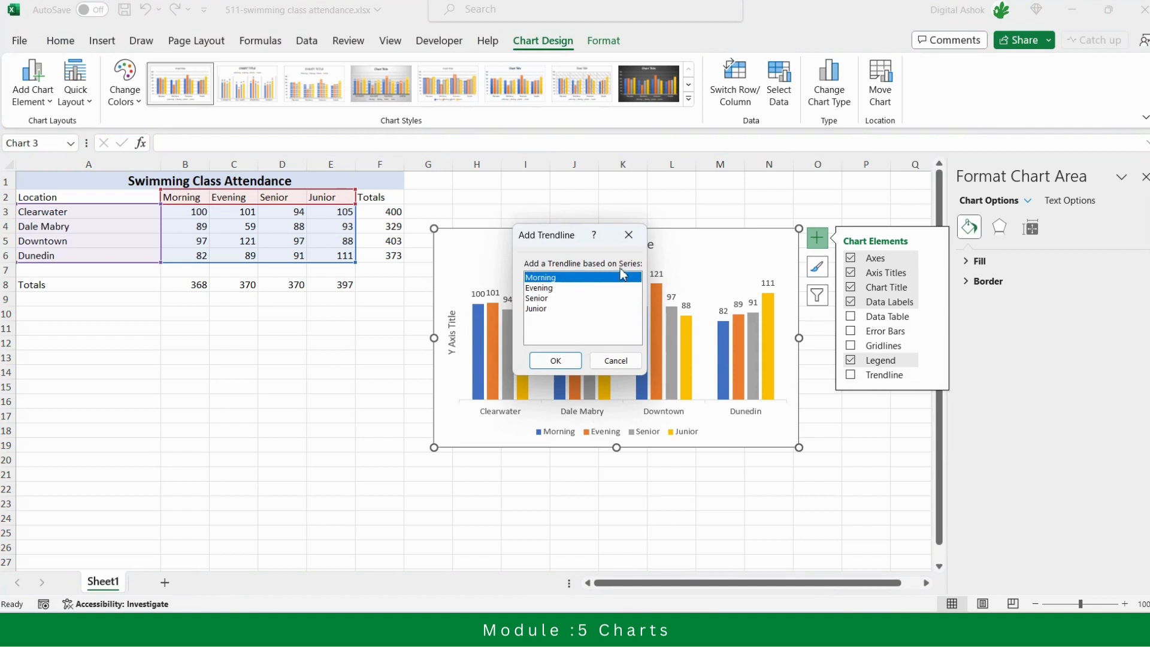
pyautogui.click(629, 235)
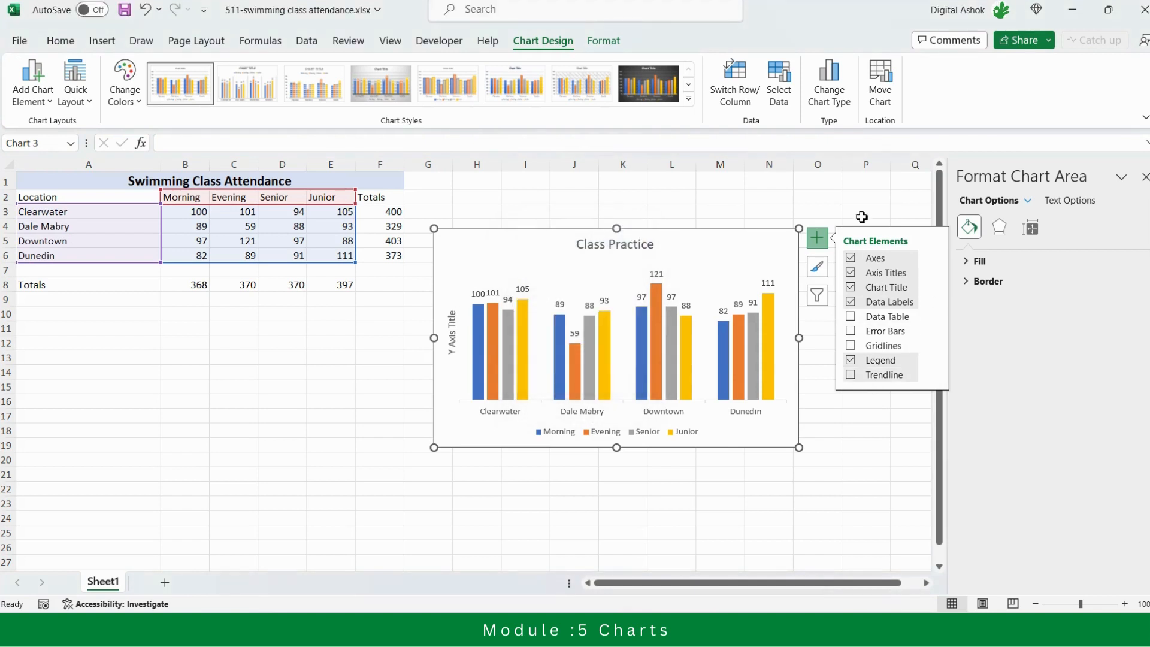
pyautogui.click(677, 204)
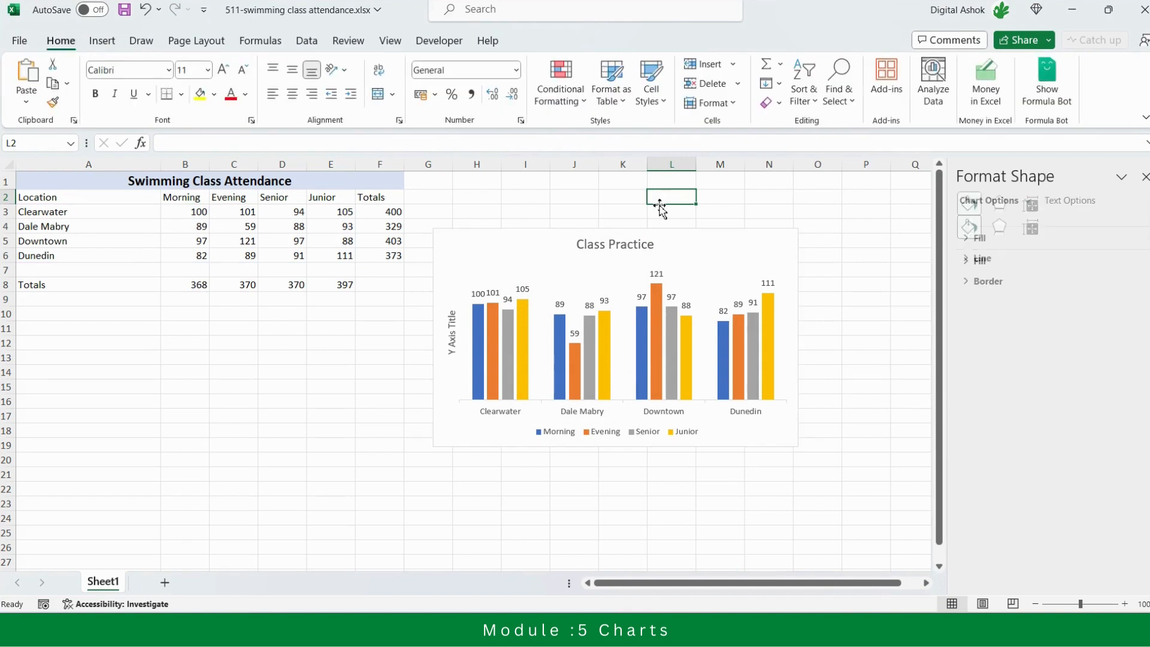
pyautogui.click(678, 238)
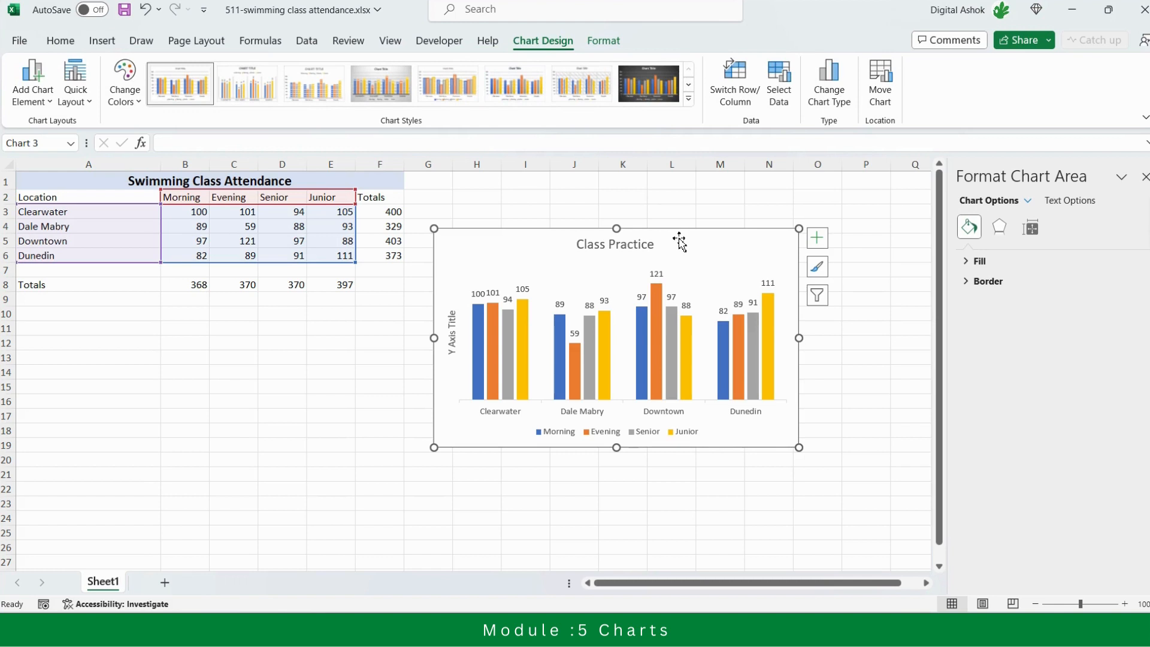
pyautogui.click(1145, 176)
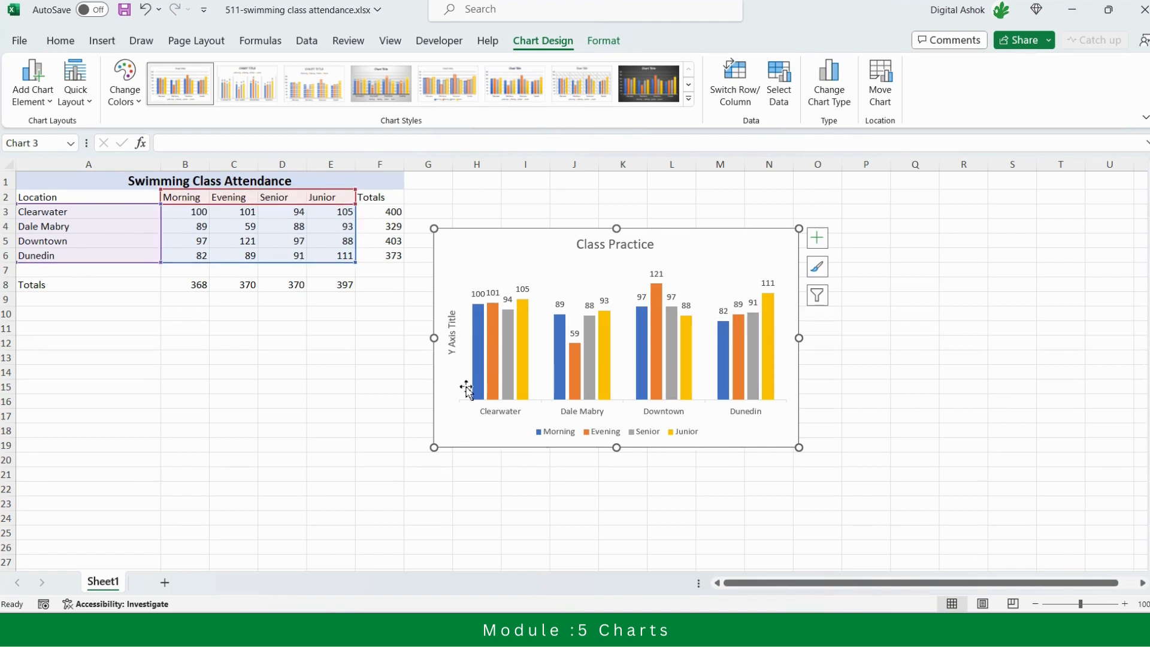
# Swap the chart's rows and columns to compare both arrangements, ending with the locations along the horizontal axis
pyautogui.click(736, 90)
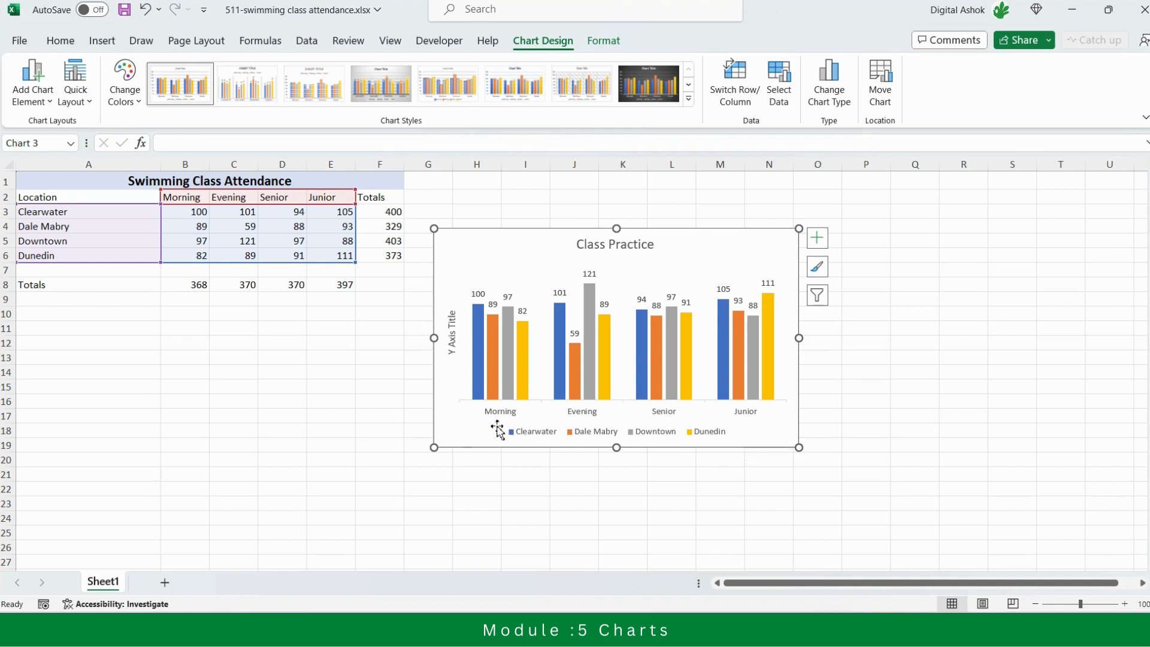
pyautogui.click(737, 87)
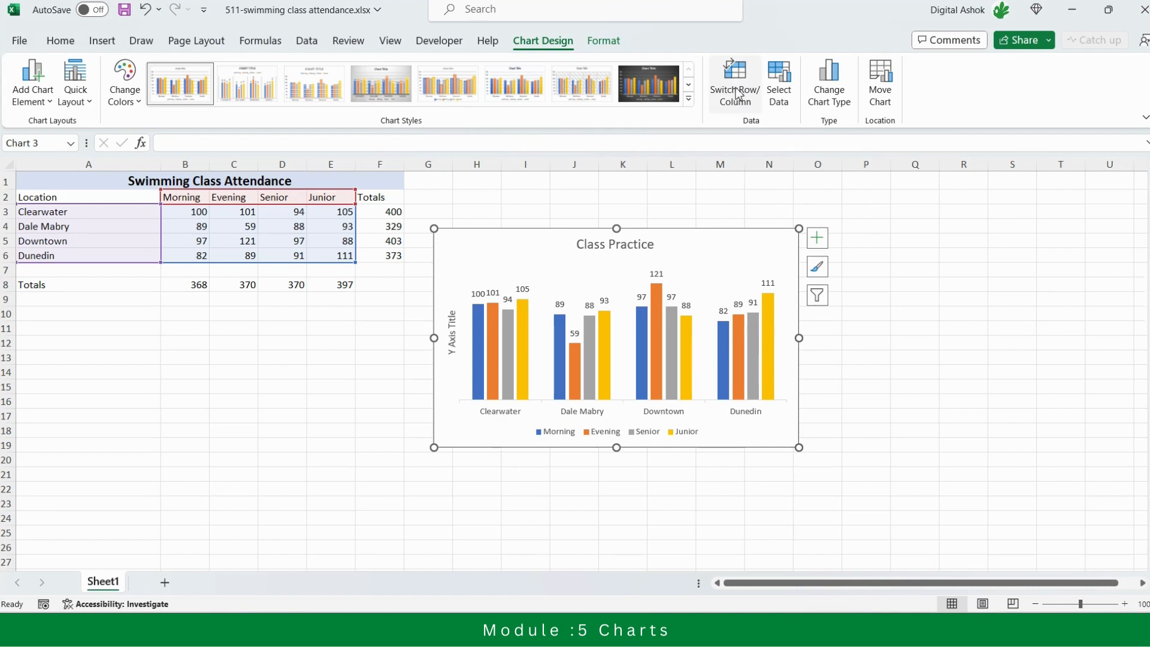
pyautogui.click(737, 91)
pyautogui.click(737, 92)
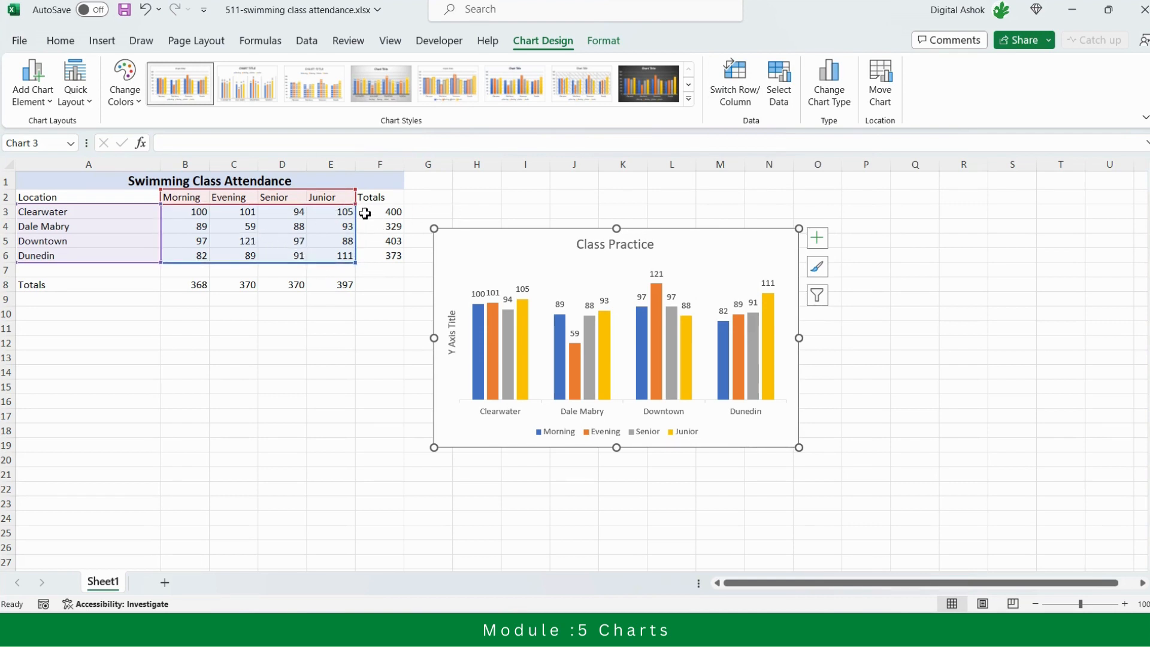
# Insert a new column before the Totals column of the attendance table and head it "Trails"
pyautogui.click(380, 165)
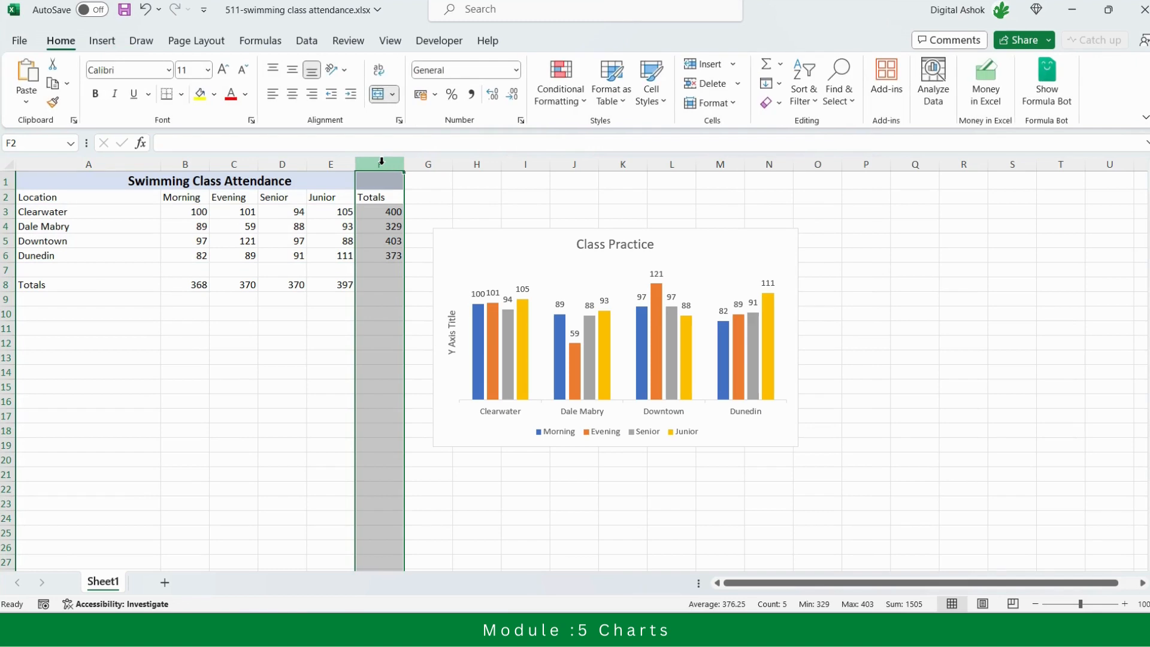
pyautogui.rightClick(381, 166)
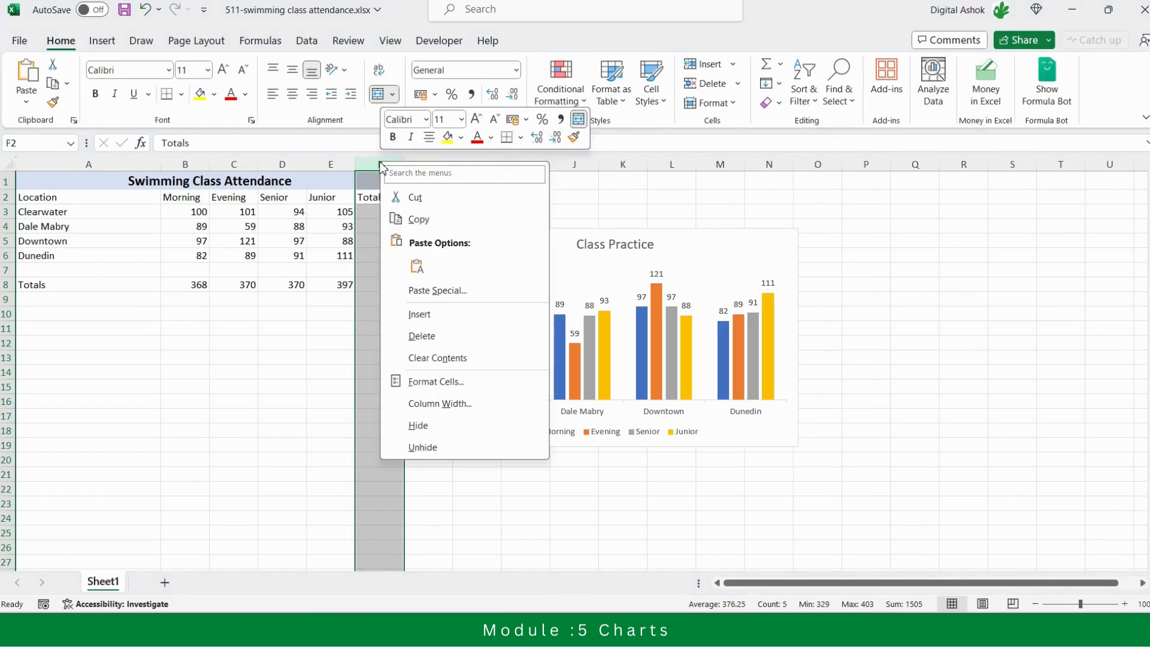
pyautogui.click(419, 318)
pyautogui.click(374, 194)
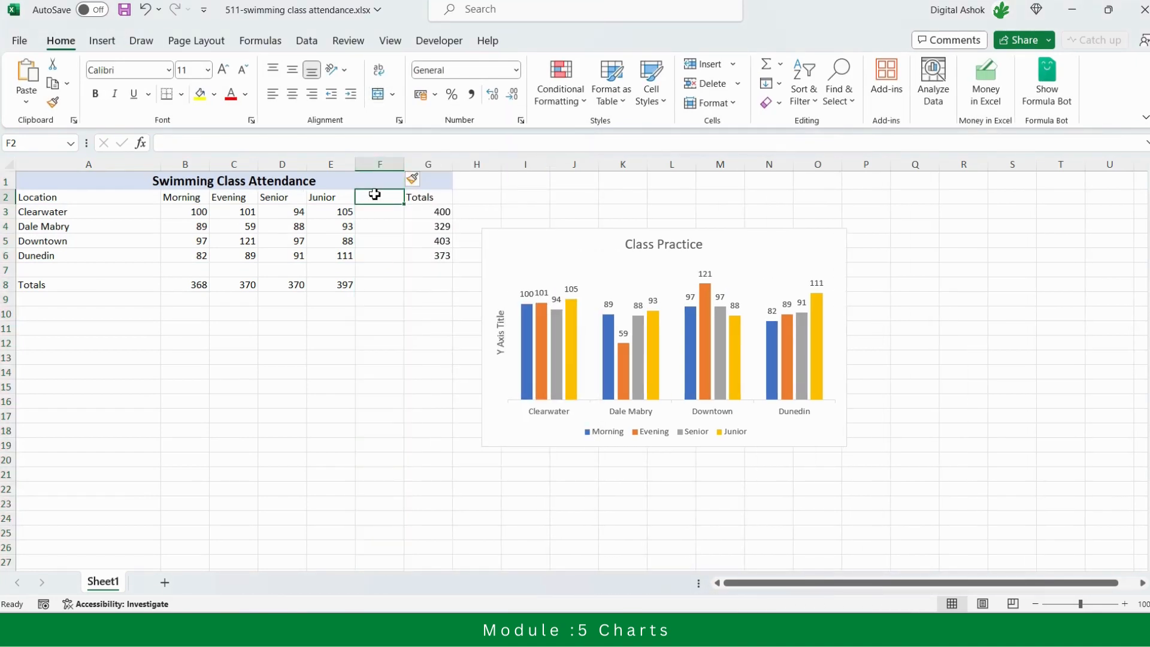
pyautogui.write('Trails')
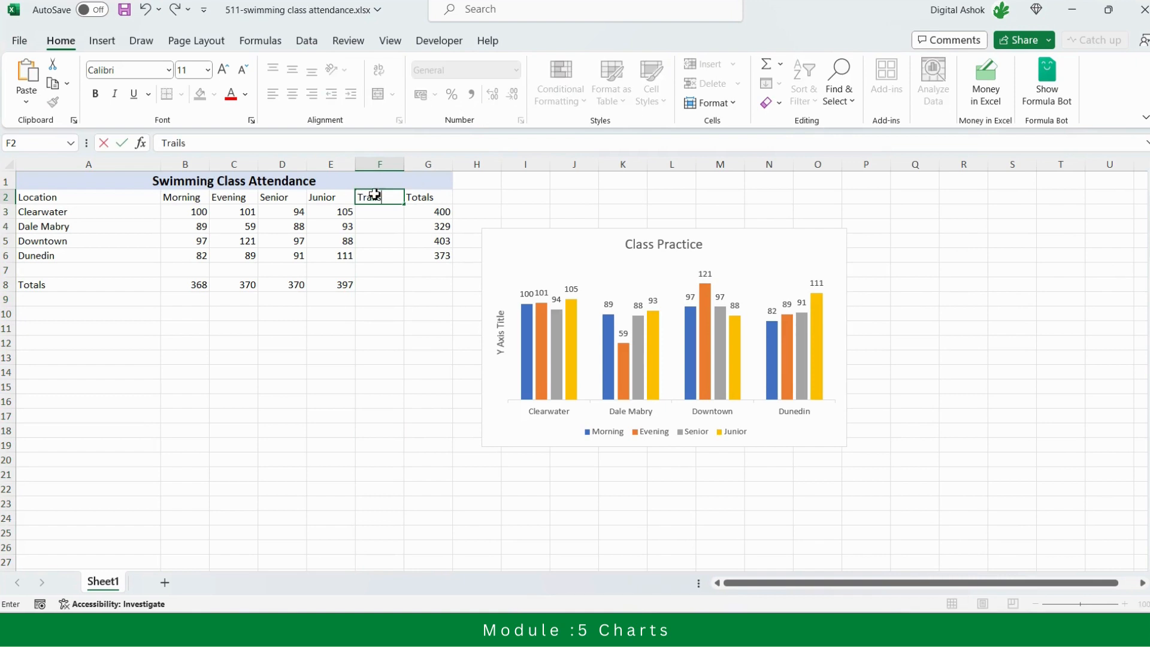
pyautogui.press('Return')
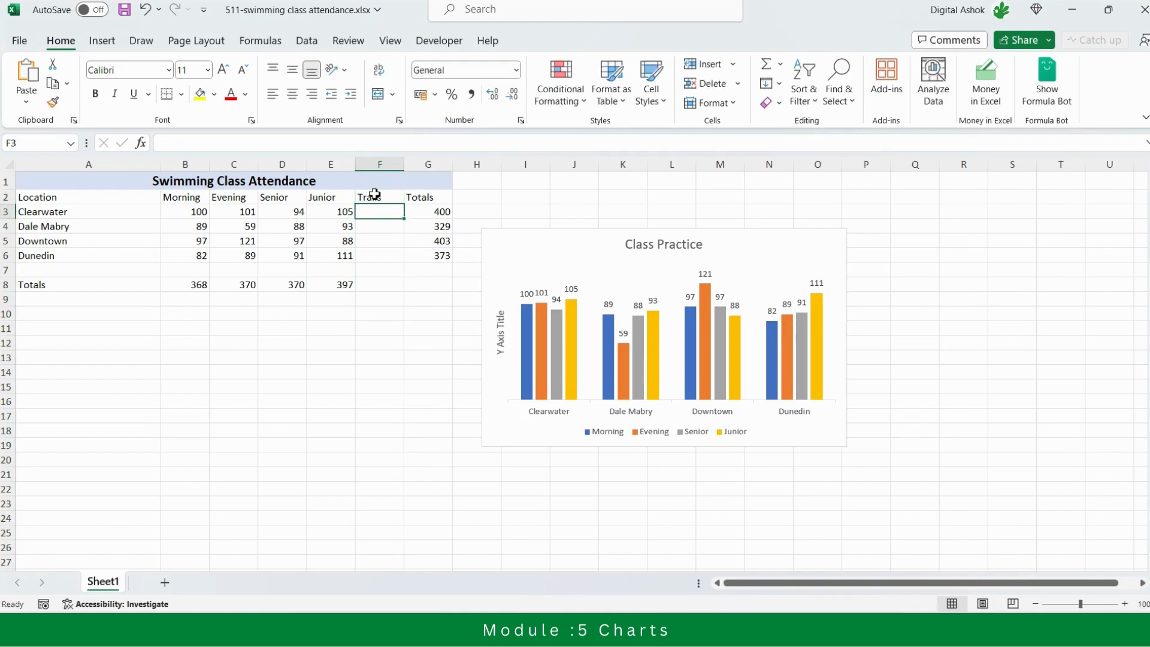
# Fill the Trails column with 108 for Clearwater, 95 for Dale Mabry, 80 for Downtown and 100 for Dunedin
pyautogui.write('1')
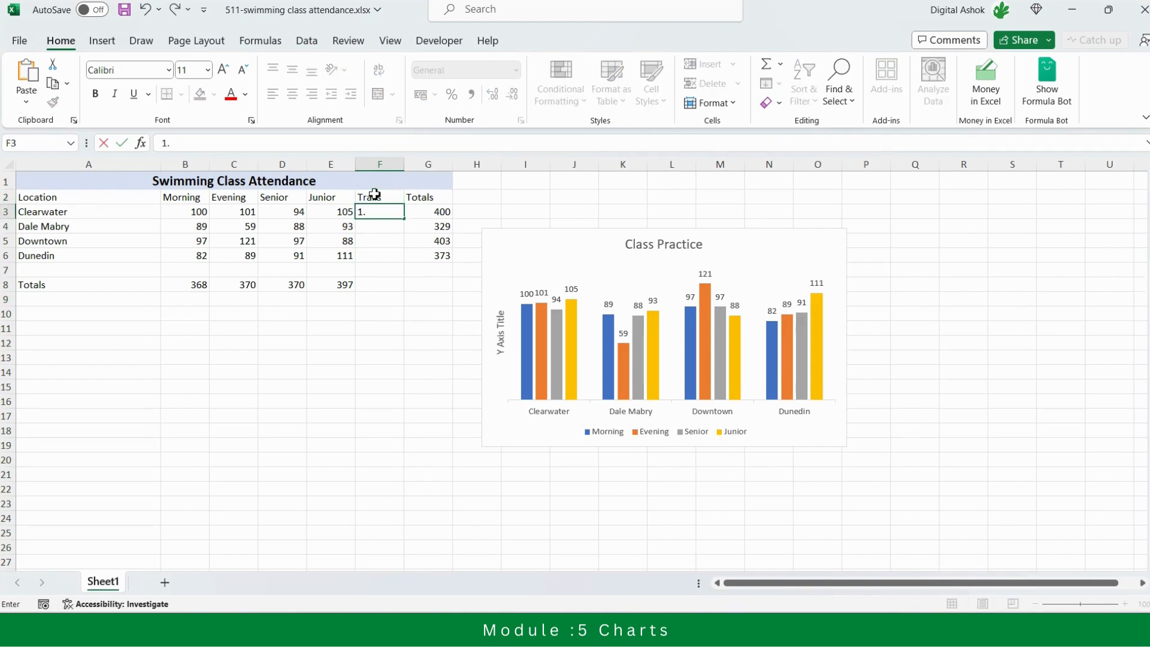
pyautogui.write('08')
pyautogui.press('Return')
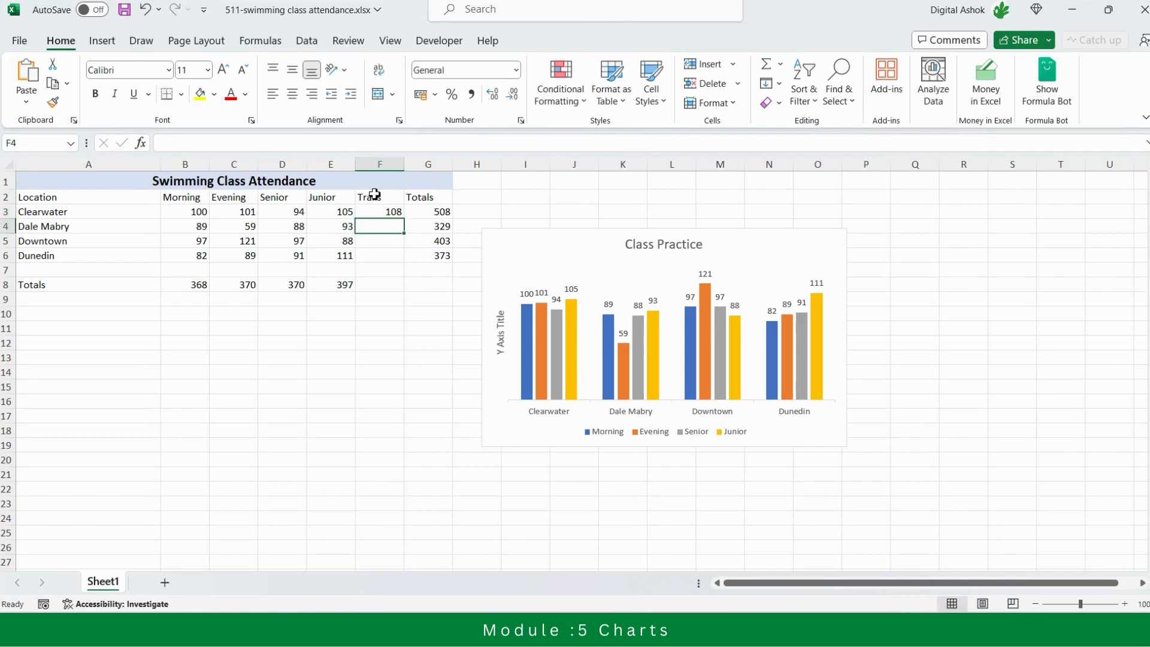
pyautogui.write('95')
pyautogui.press('Return')
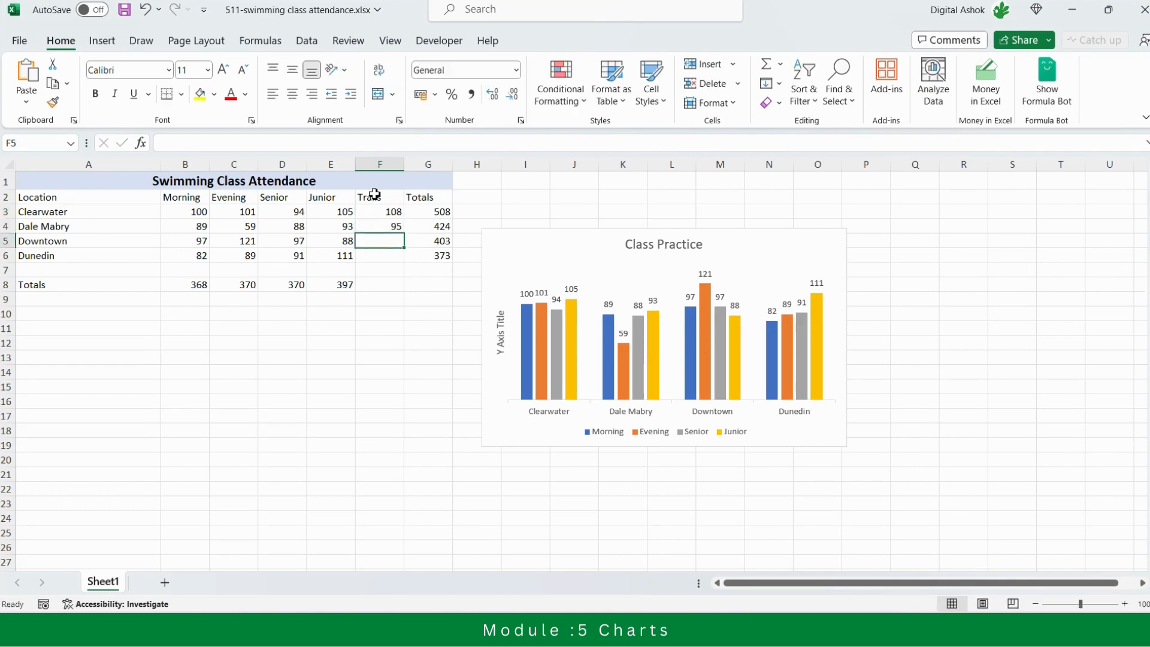
pyautogui.write('80')
pyautogui.press('Return')
pyautogui.write('100')
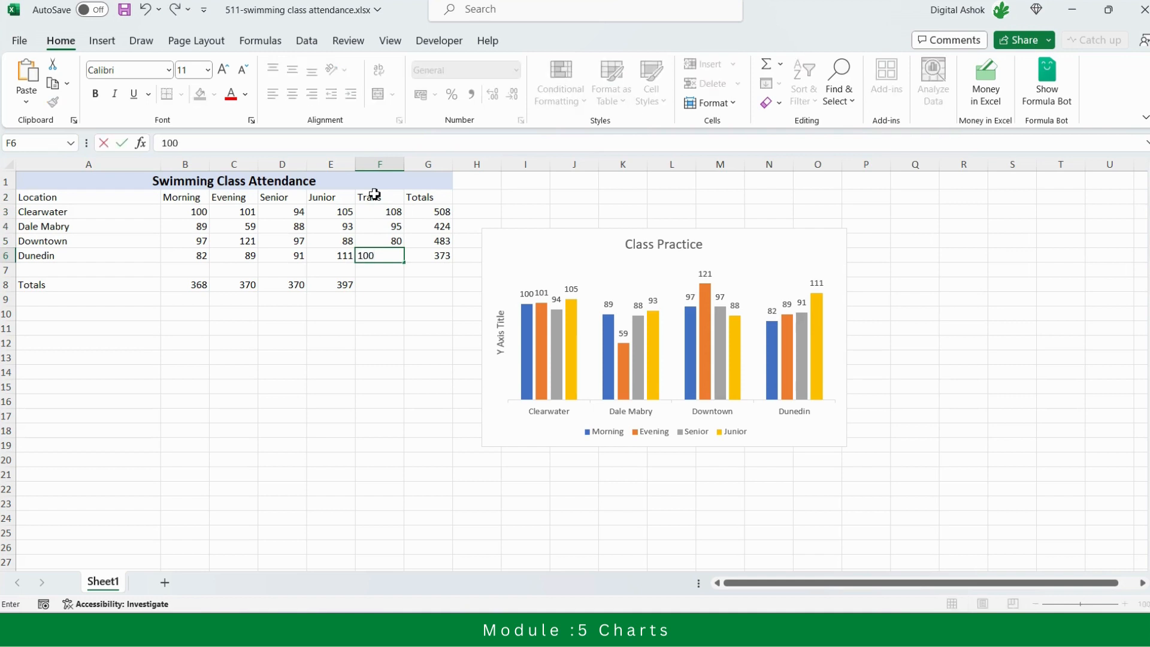
pyautogui.press('Return')
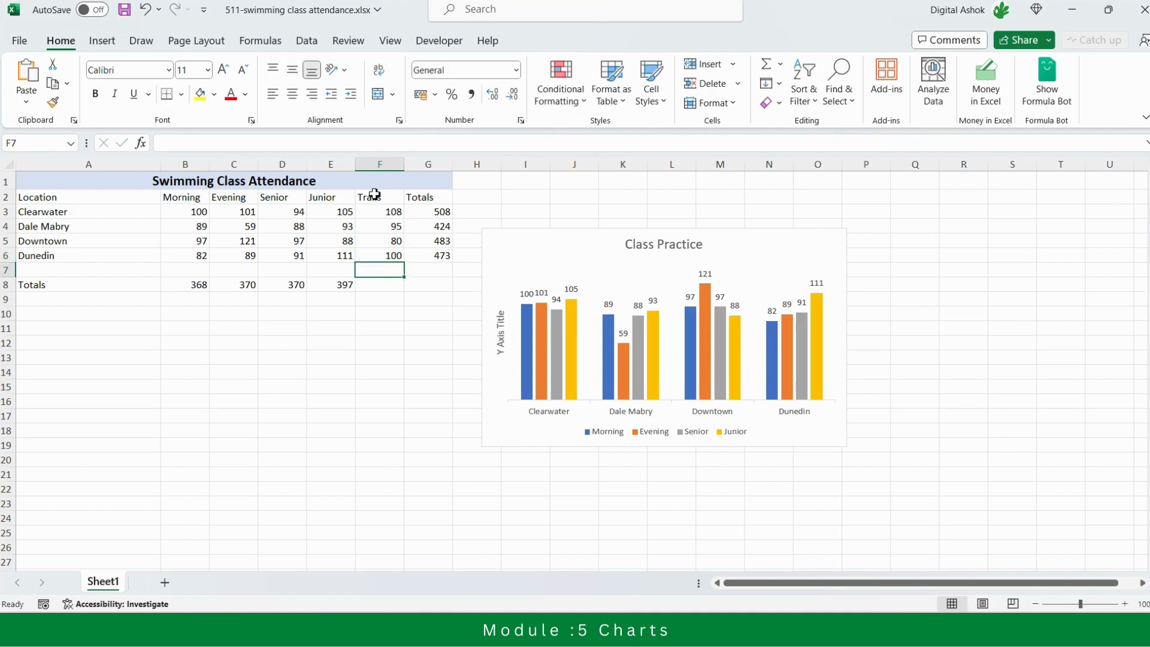
pyautogui.press('Up')
pyautogui.press('Up')
pyautogui.press('Up')
pyautogui.press('Up')
pyautogui.press('Up')
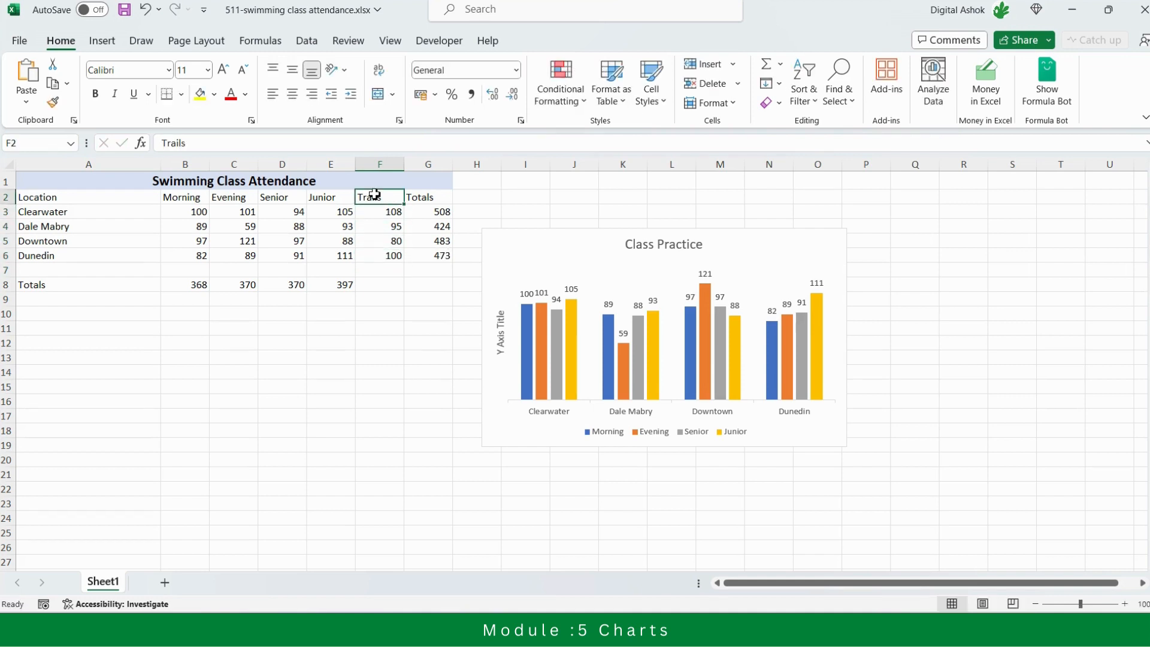
# Extend the chart's source data range to A2:F6 on Sheet1 so it includes the Trails column
pyautogui.click(777, 241)
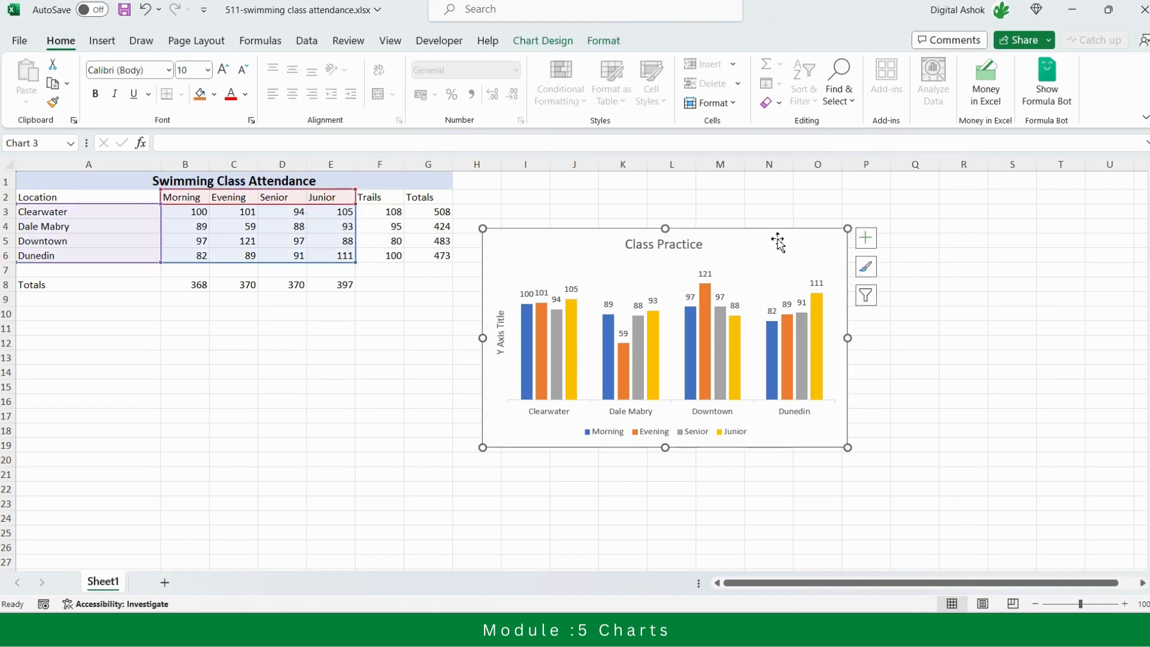
pyautogui.click(533, 42)
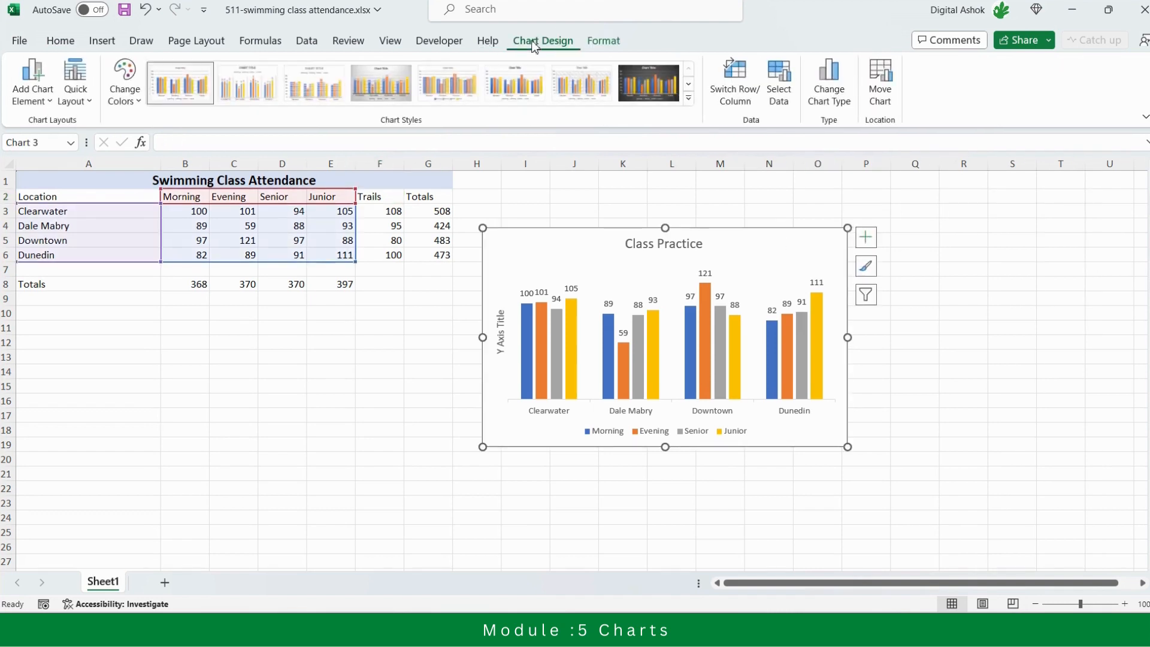
pyautogui.click(782, 74)
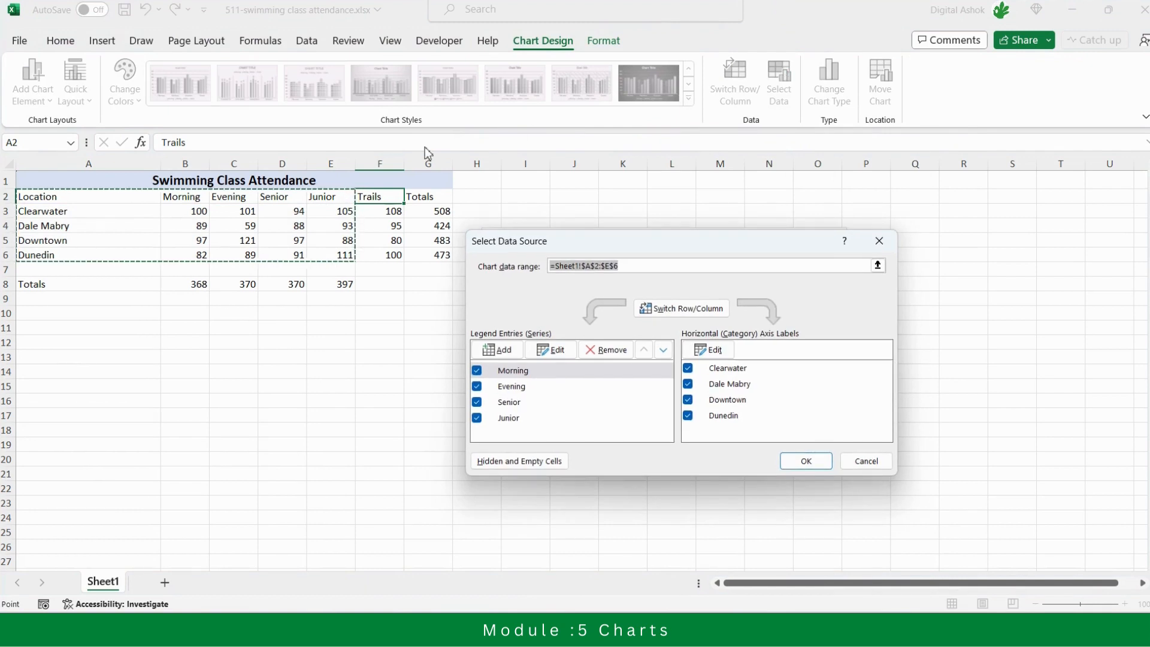
pyautogui.click(877, 266)
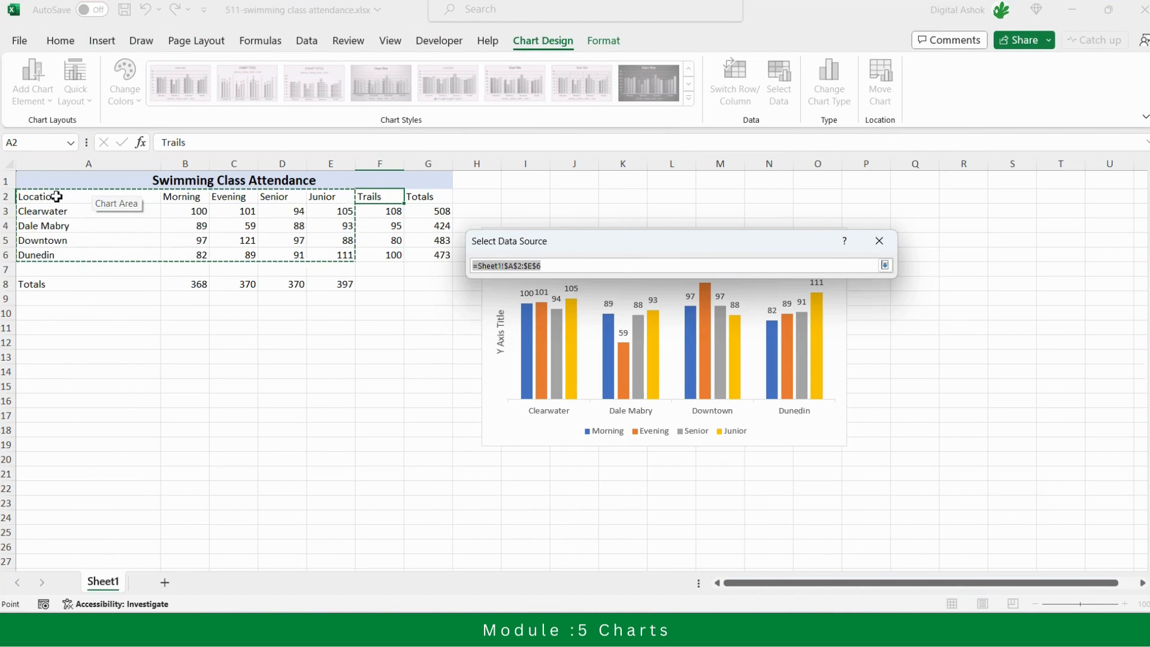
pyautogui.moveTo(56, 196); pyautogui.dragTo(379, 258)
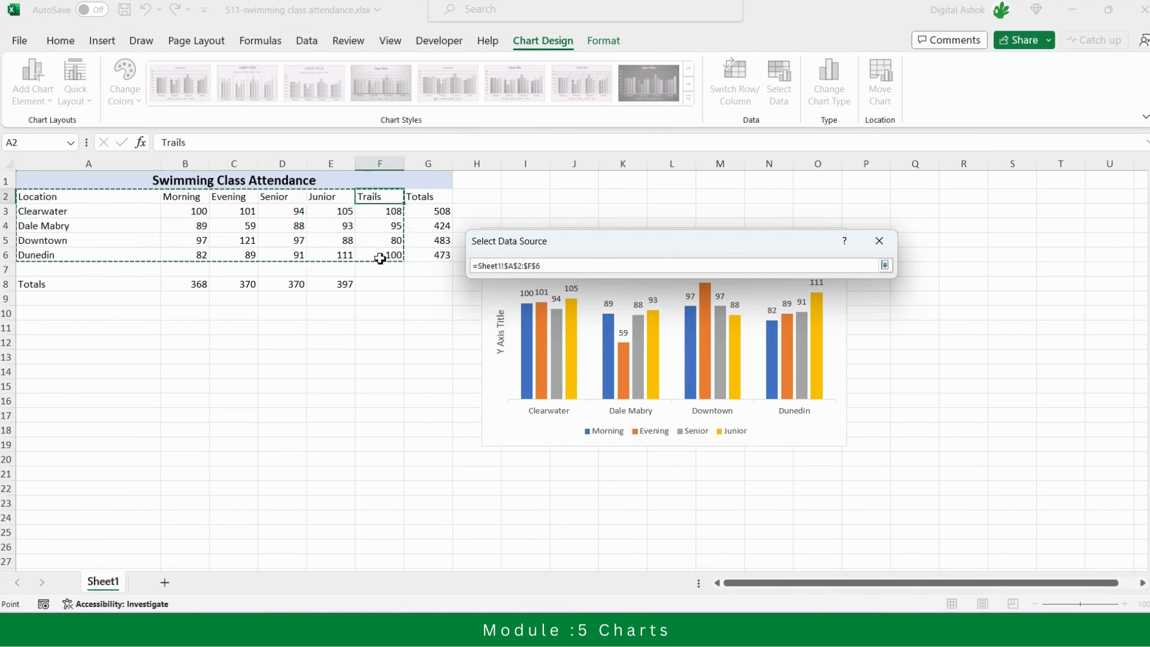
pyautogui.click(885, 266)
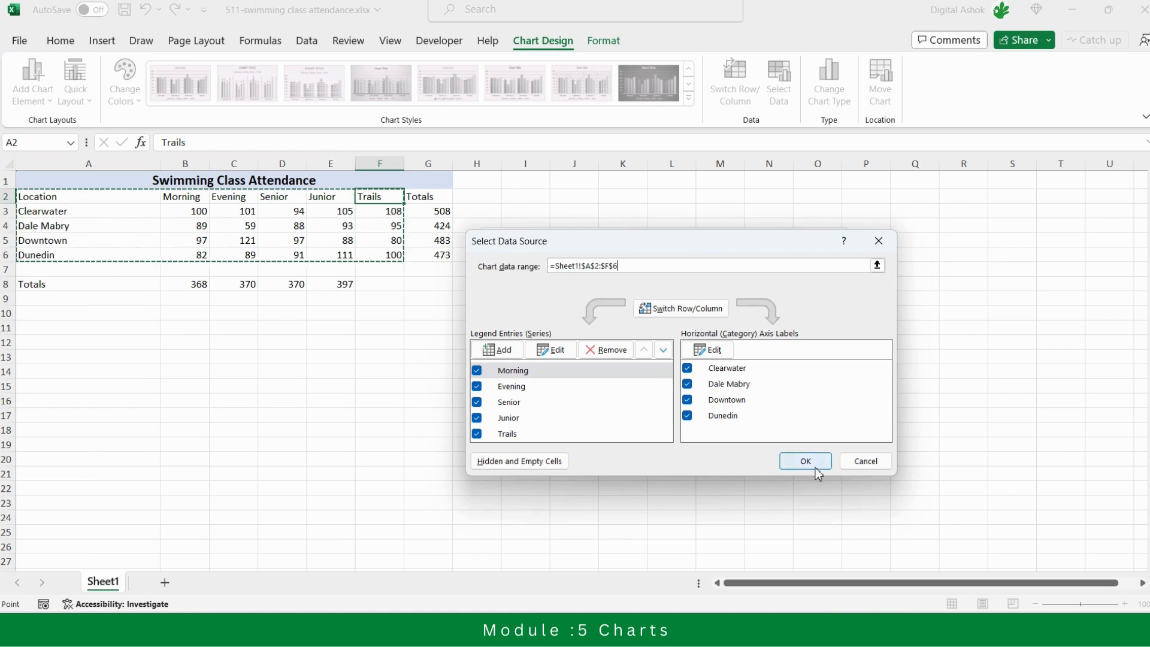
pyautogui.click(805, 461)
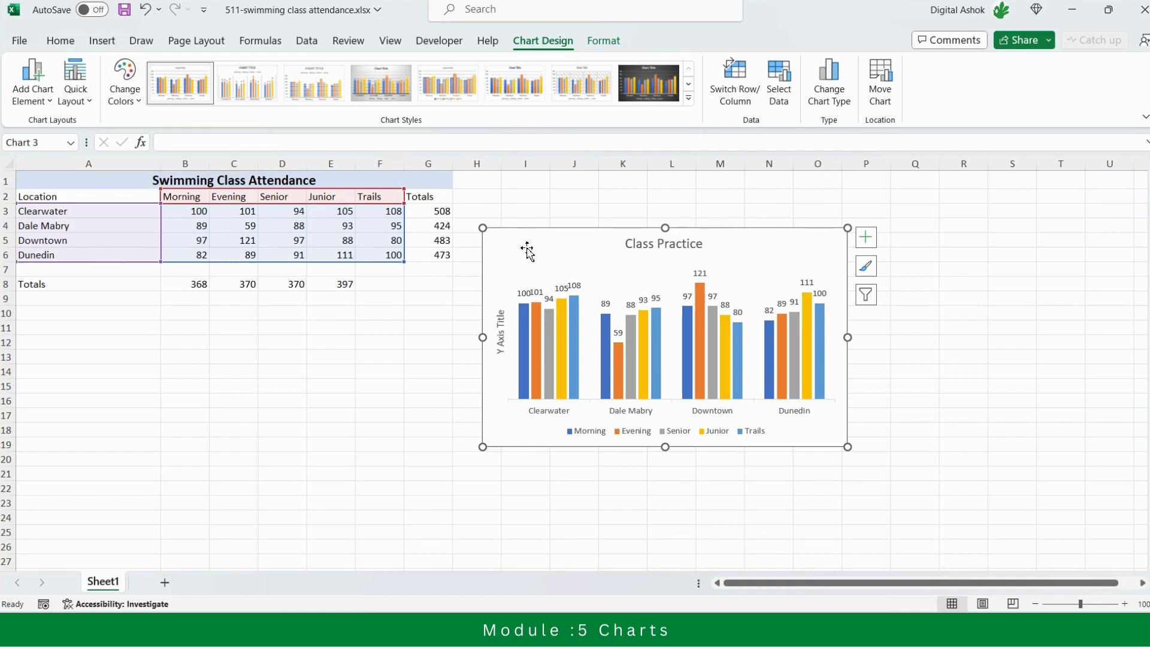
# Recolour the chart with Colorful Palette 4 and apply the quick layout Layout 9
pyautogui.click(139, 106)
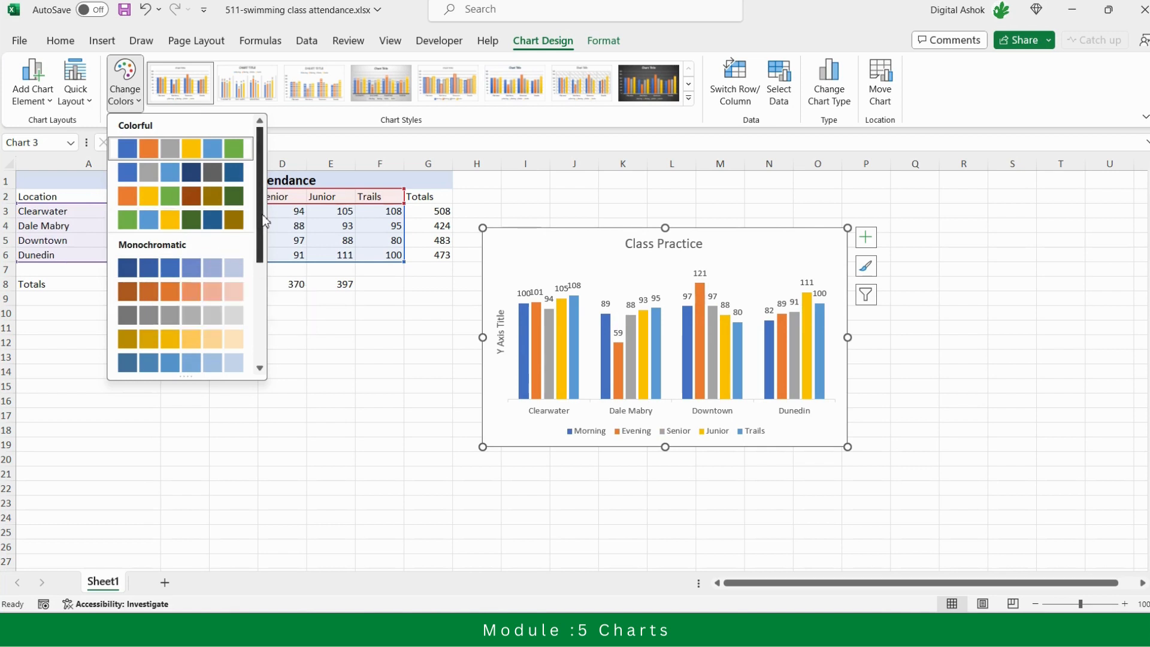
pyautogui.moveTo(260, 226); pyautogui.dragTo(253, 180)
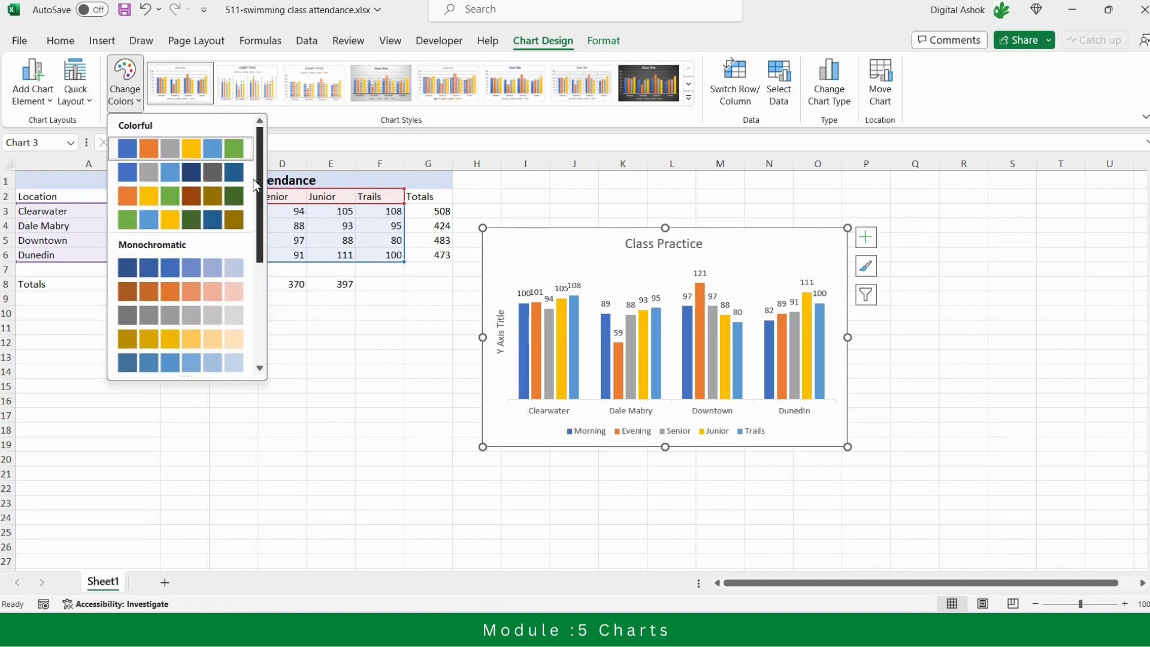
pyautogui.click(157, 225)
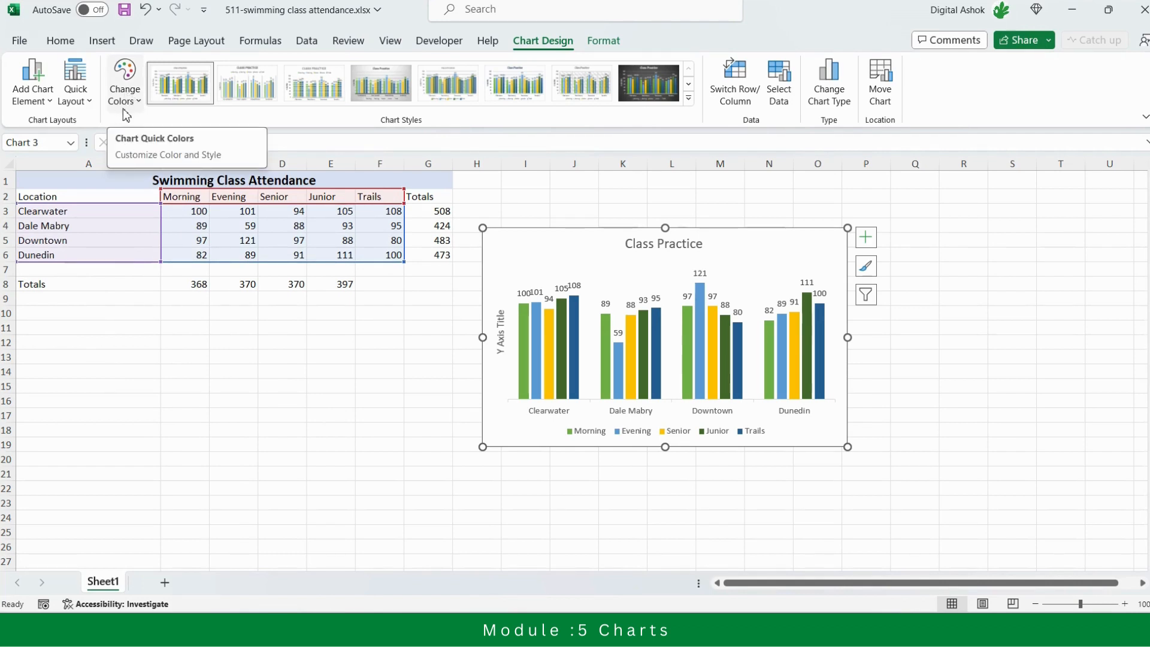
pyautogui.click(82, 107)
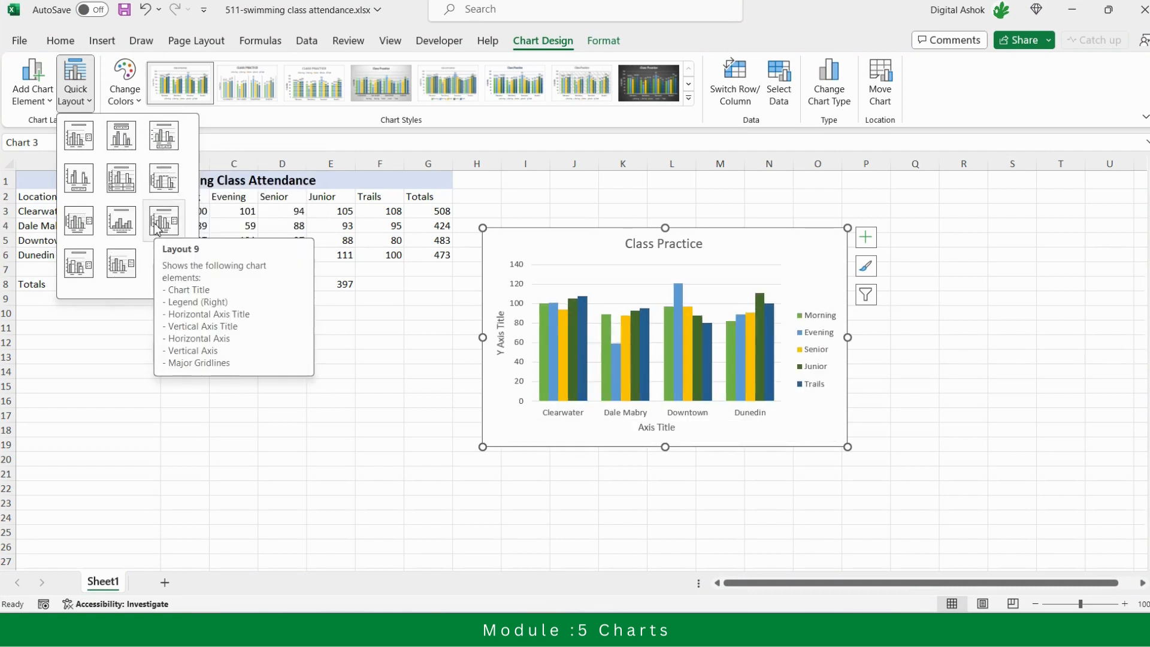
pyautogui.click(156, 226)
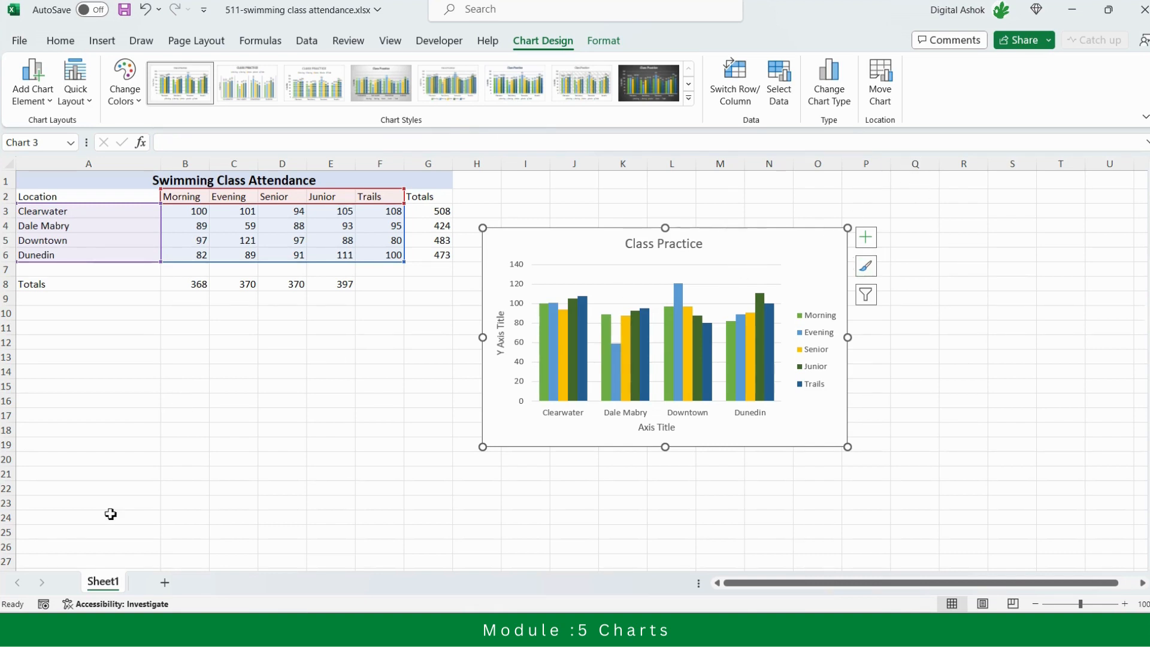
# Move the chart below the attendance table so it starts at about row 11 in column A
pyautogui.click(757, 189)
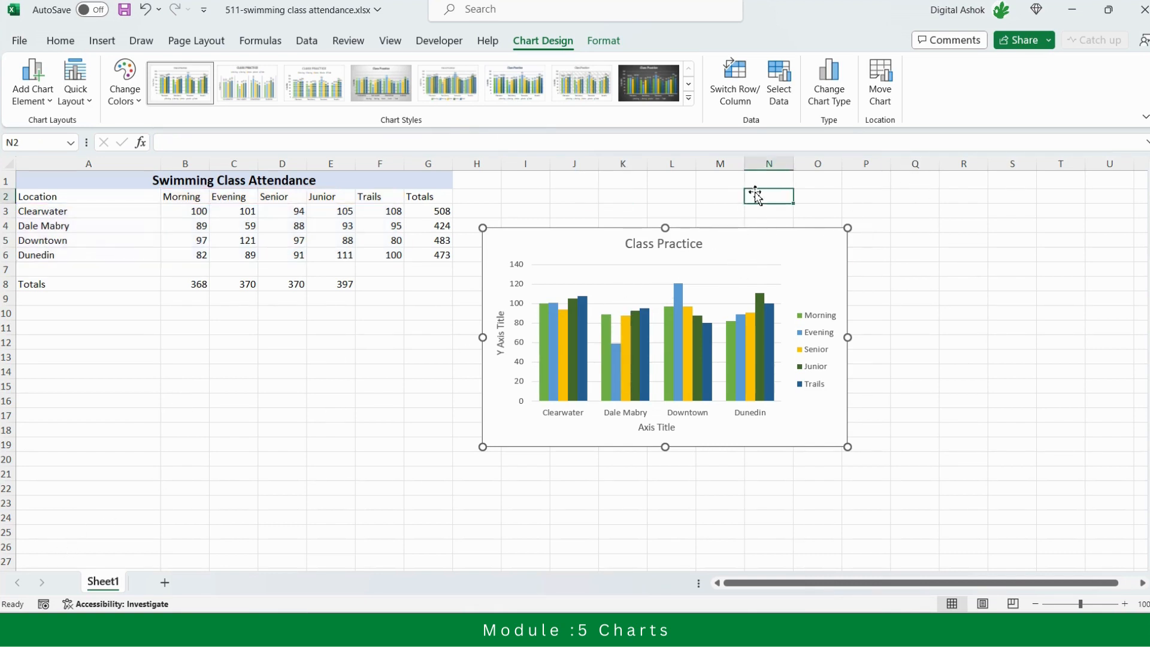
pyautogui.click(746, 254)
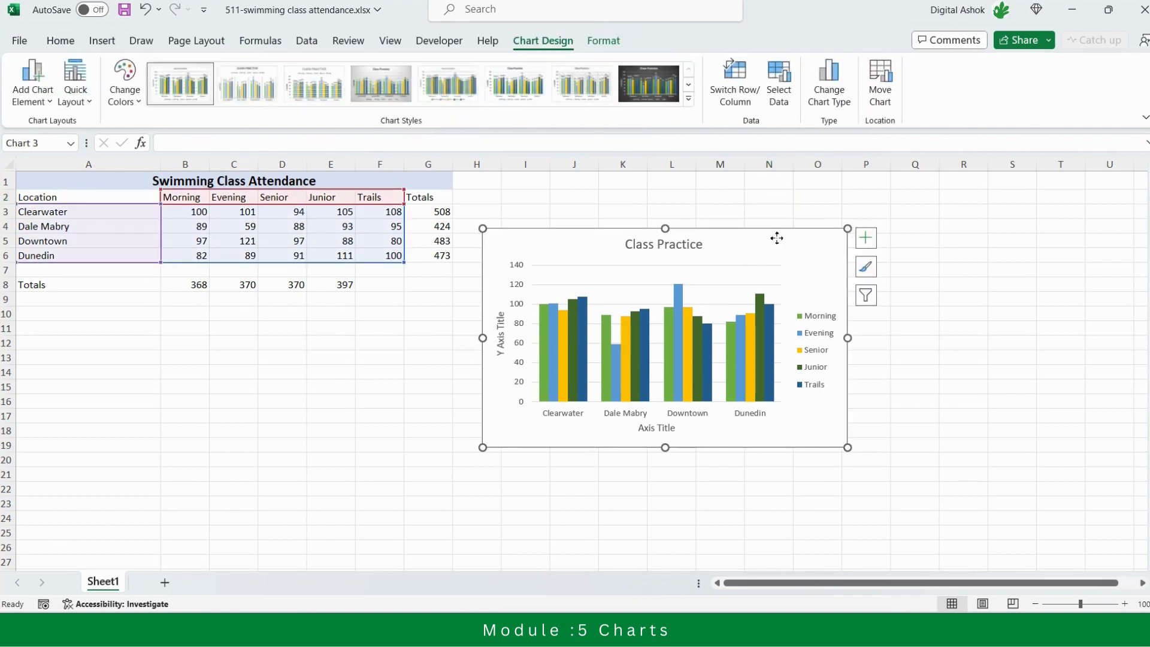
pyautogui.moveTo(776, 238); pyautogui.dragTo(314, 338)
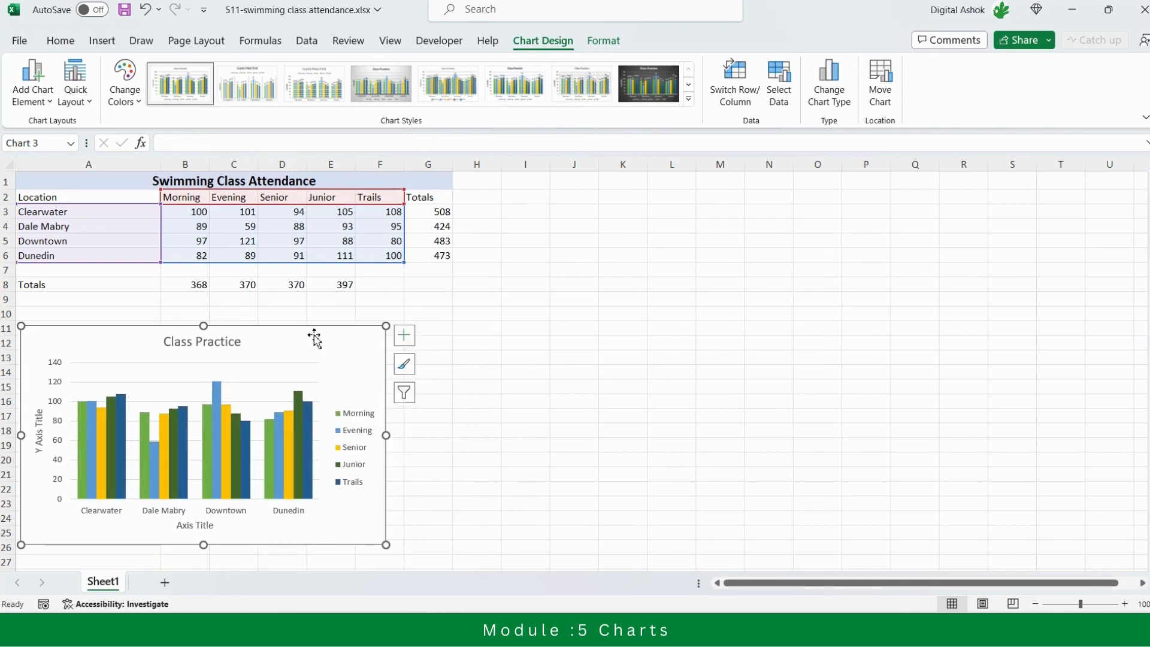
pyautogui.click(533, 436)
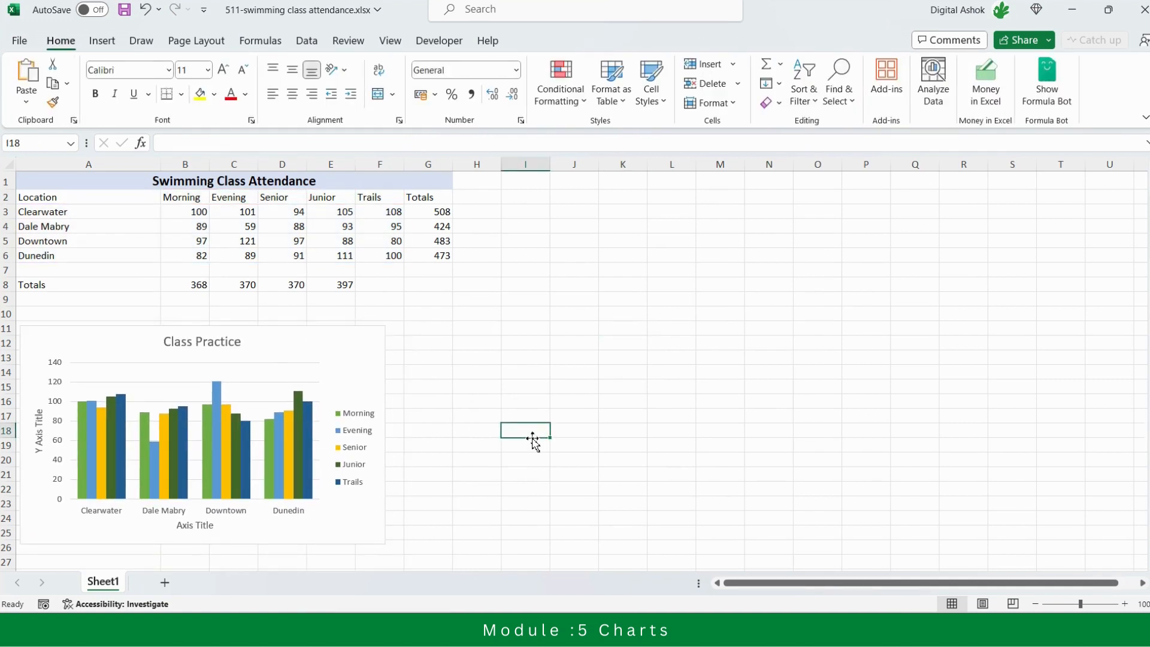
# Move the chart to a new chart sheet, naming the sheet with the account owner's first name
pyautogui.click(298, 347)
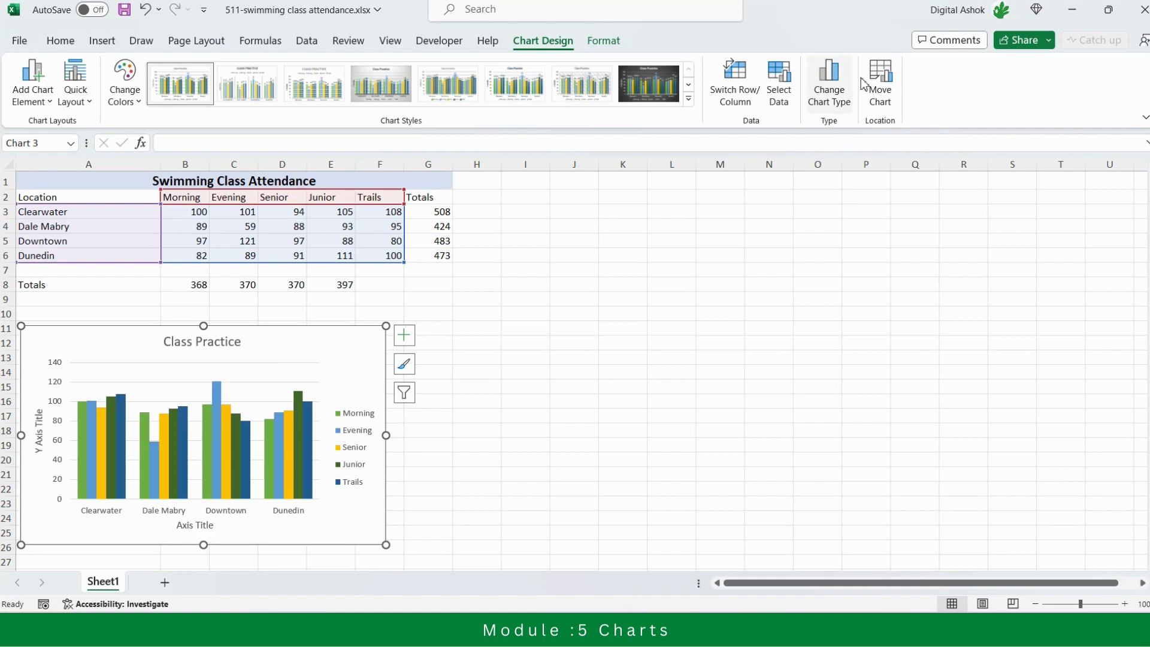
pyautogui.click(887, 103)
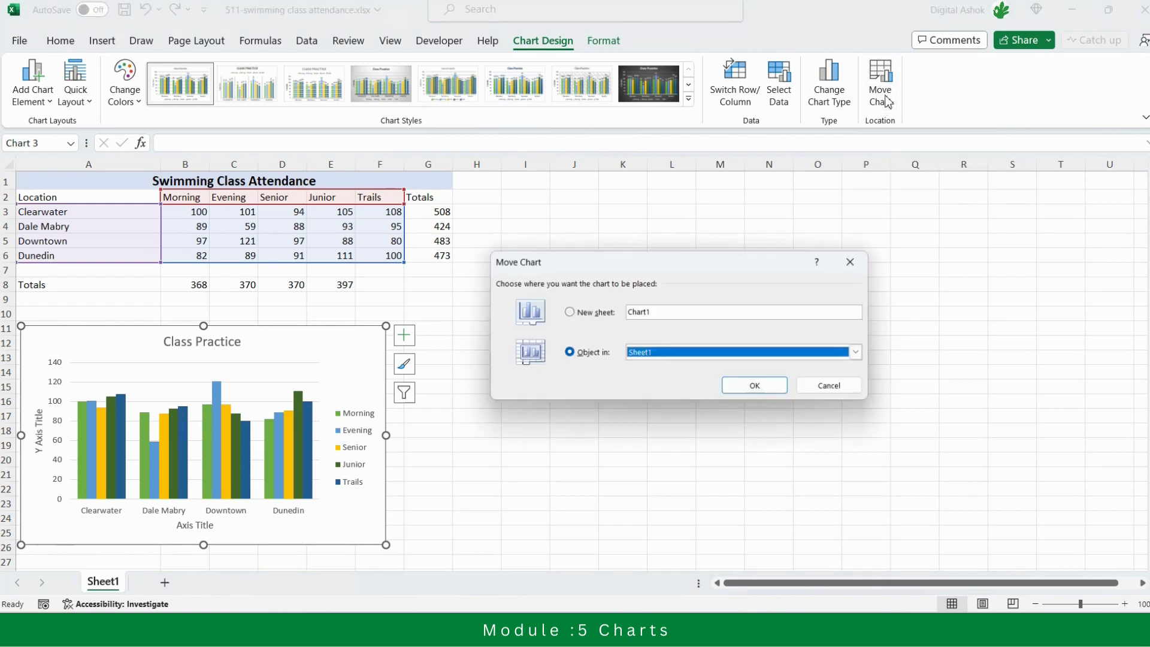
pyautogui.click(593, 314)
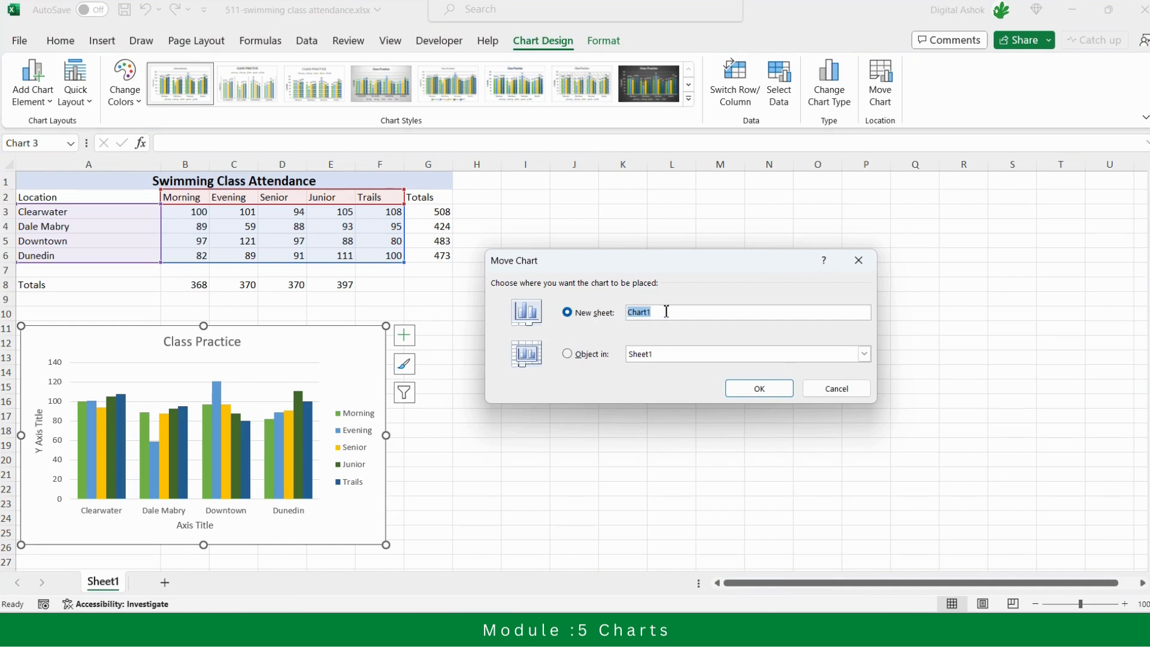
pyautogui.write('Ashok')
pyautogui.click(758, 388)
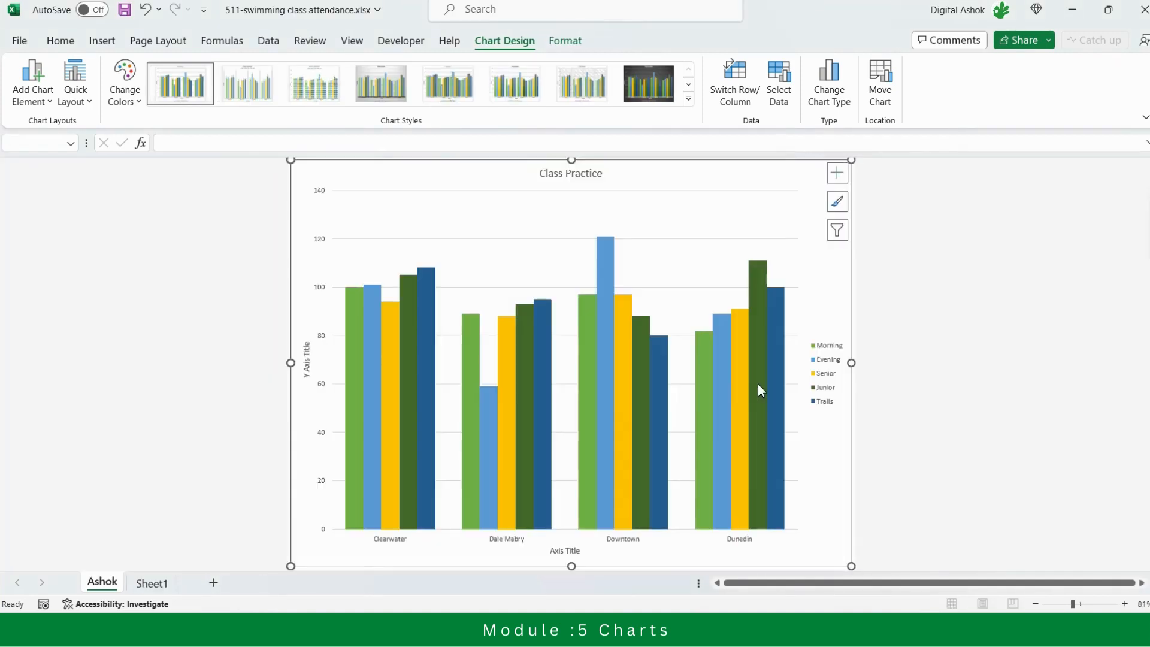
# Examine the chart on its own sheet, and return to Sheet1 to check the remaining table
pyautogui.moveTo(758, 387)
pyautogui.scroll(-1, 572, 359)
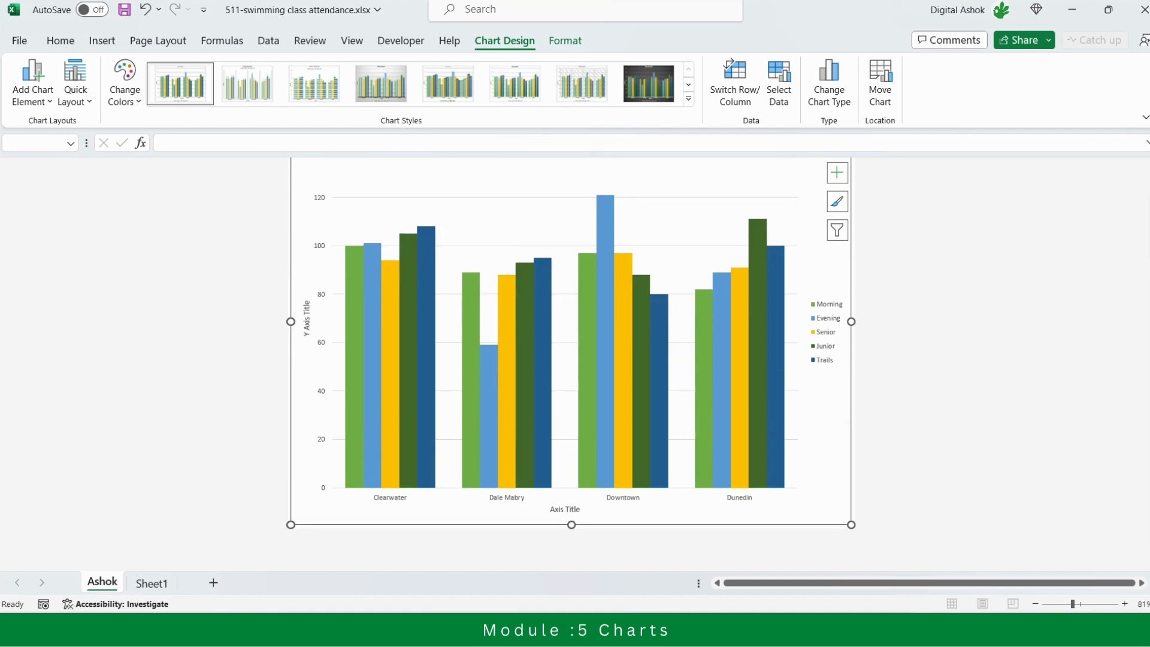
pyautogui.scroll(1, 1129, 251)
pyautogui.click(941, 279)
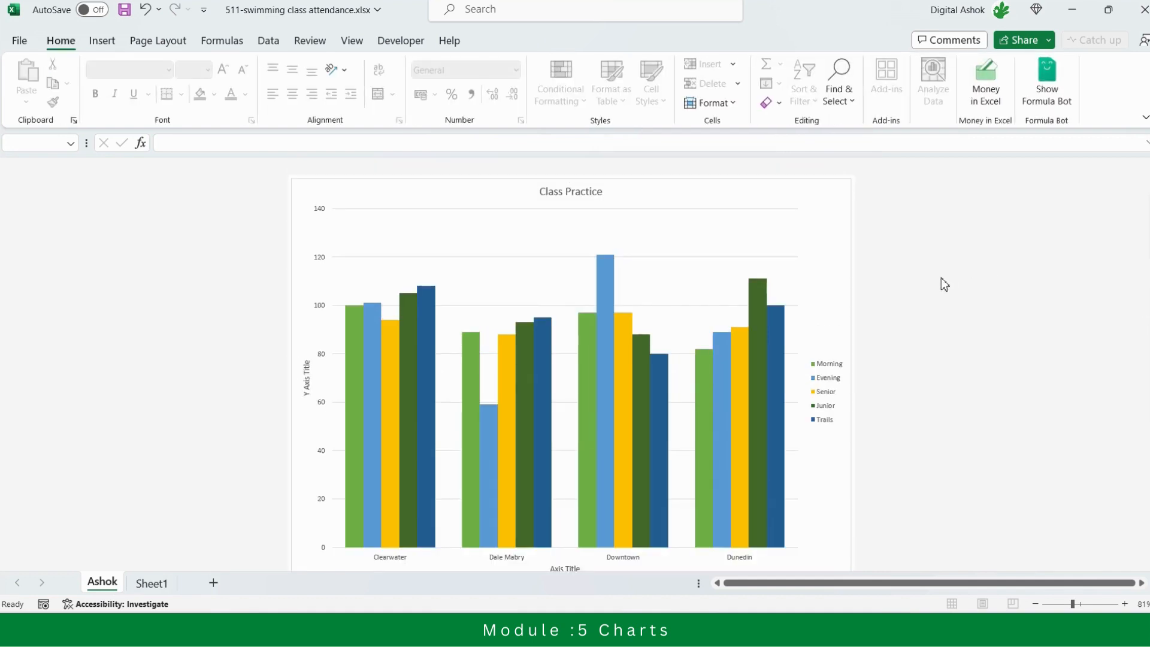
pyautogui.click(821, 190)
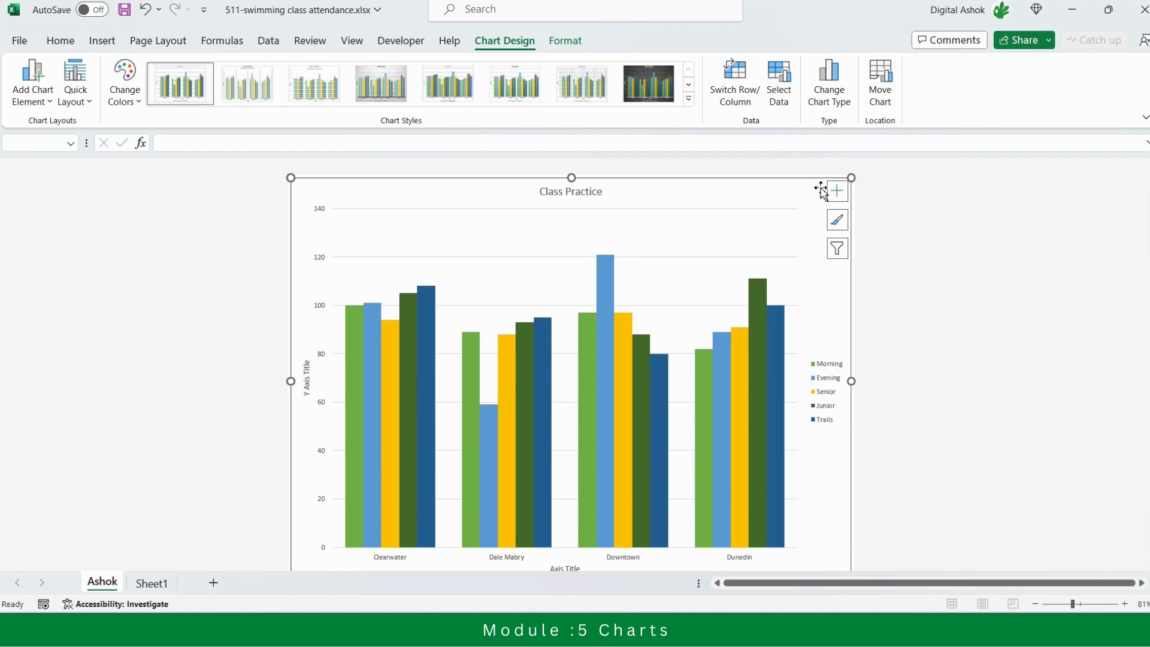
pyautogui.click(153, 583)
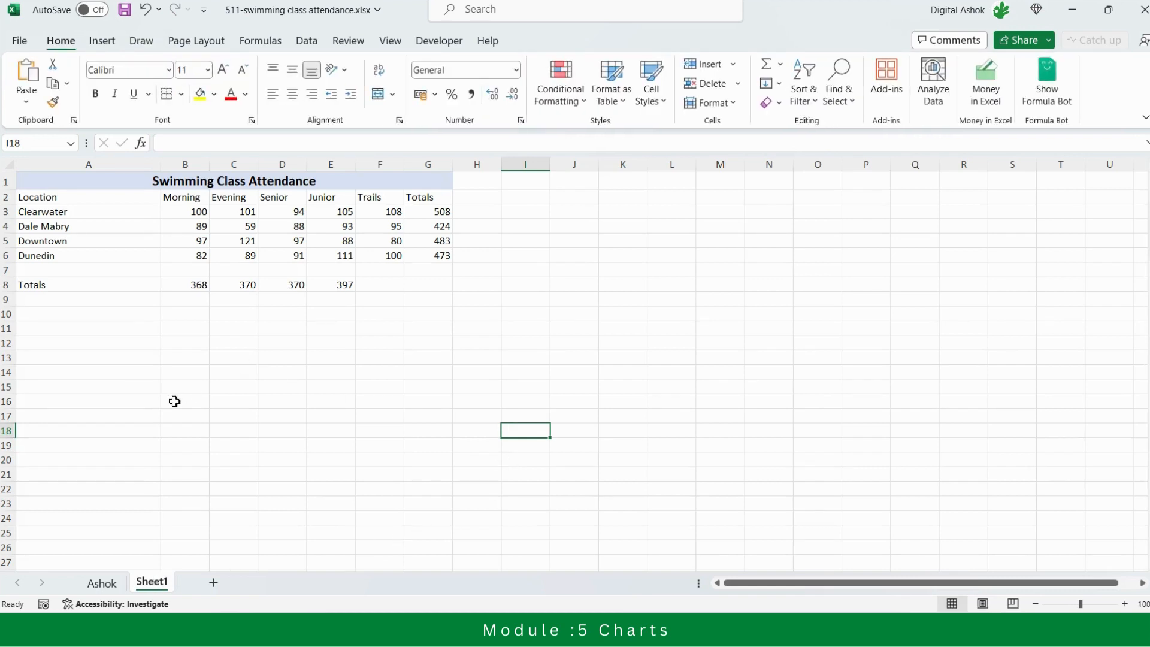
# Examine the design, formatting and chart element options available for the chart on its own sheet
pyautogui.click(169, 430)
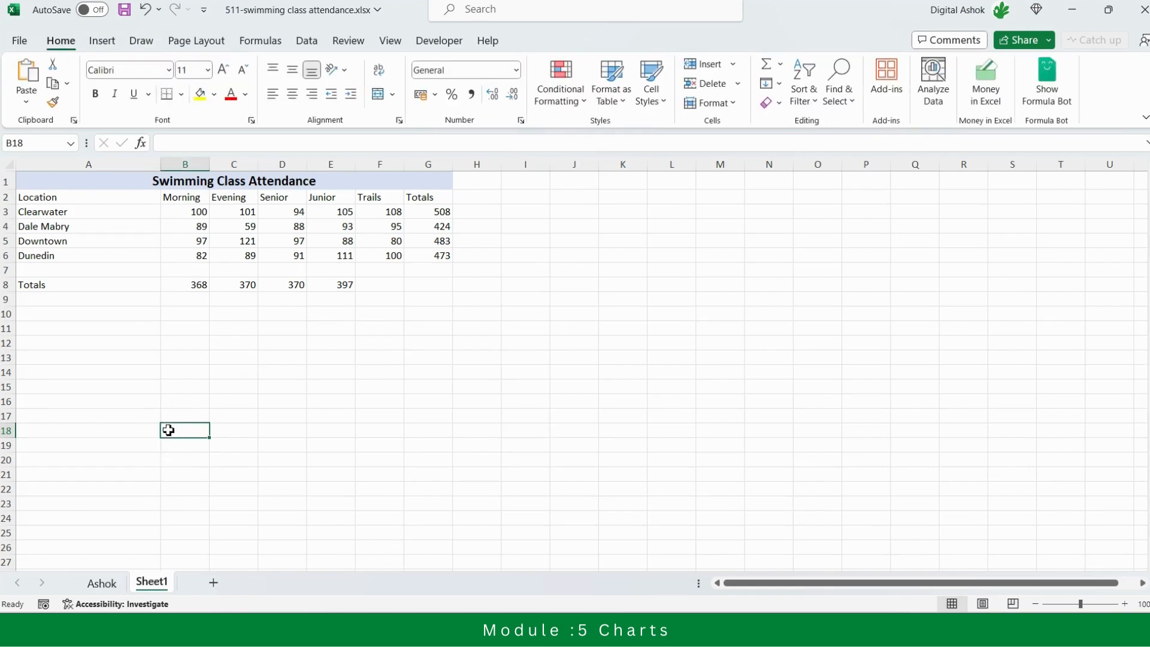
pyautogui.click(102, 583)
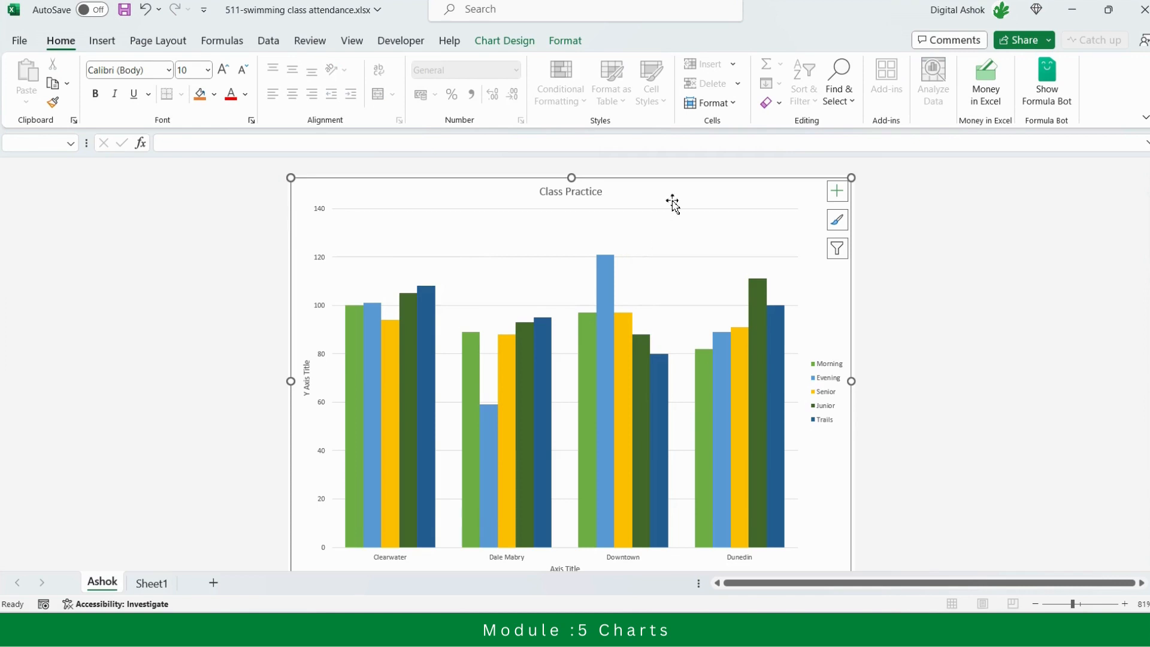
pyautogui.click(506, 41)
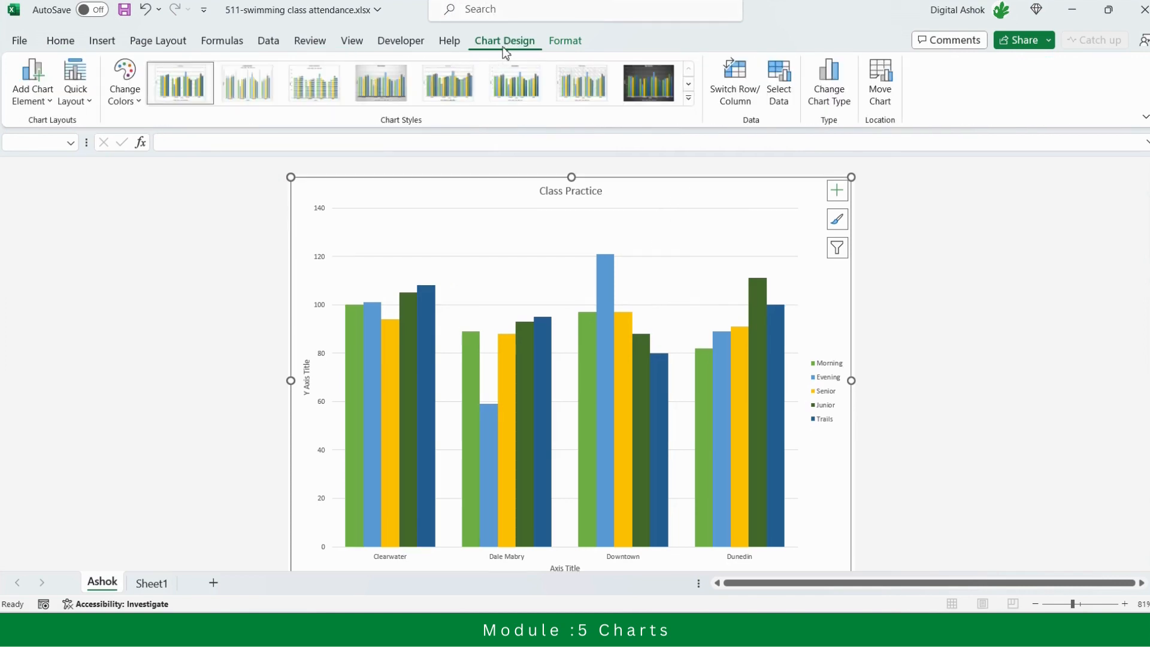
pyautogui.click(572, 43)
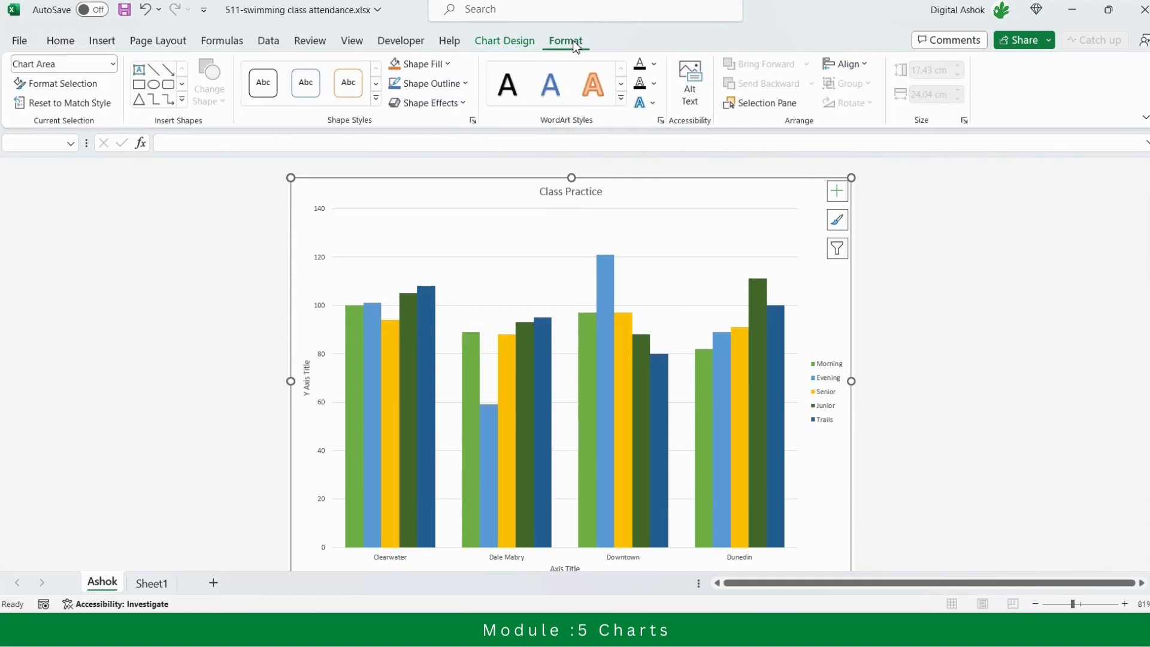
pyautogui.click(485, 42)
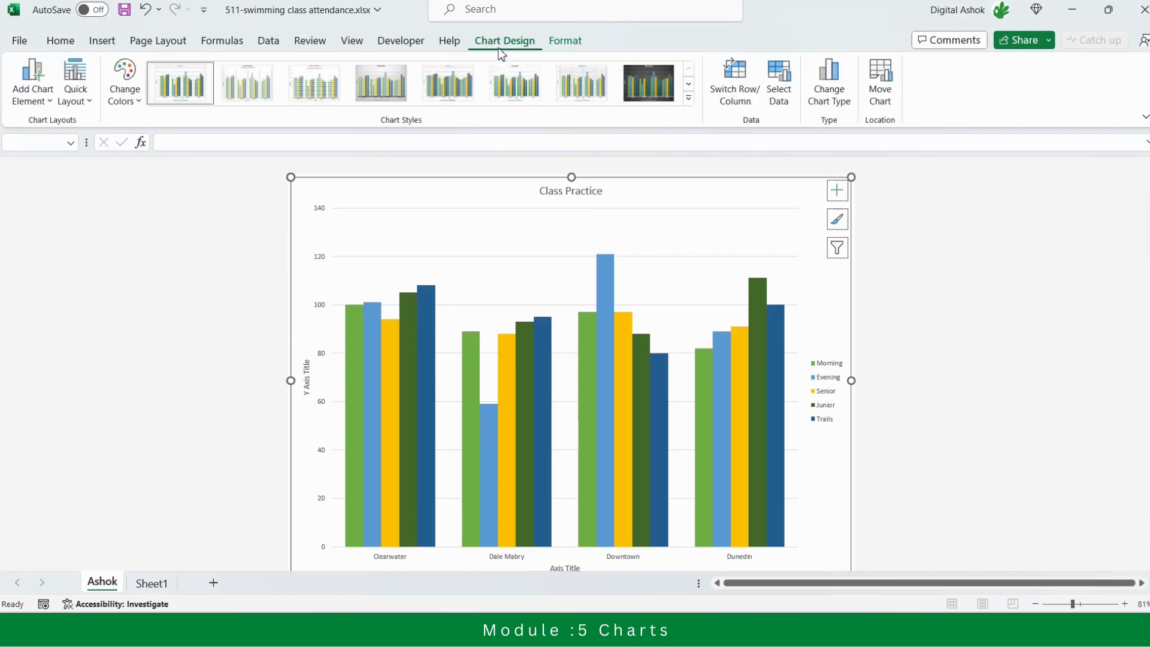
pyautogui.click(840, 194)
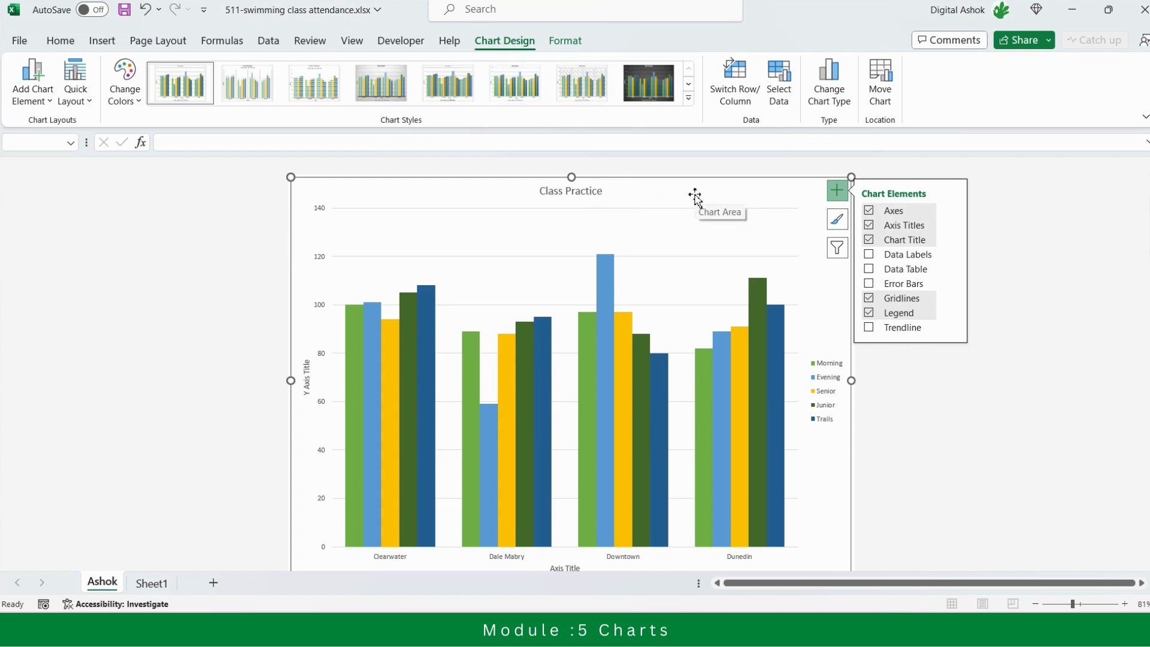
pyautogui.click(1033, 247)
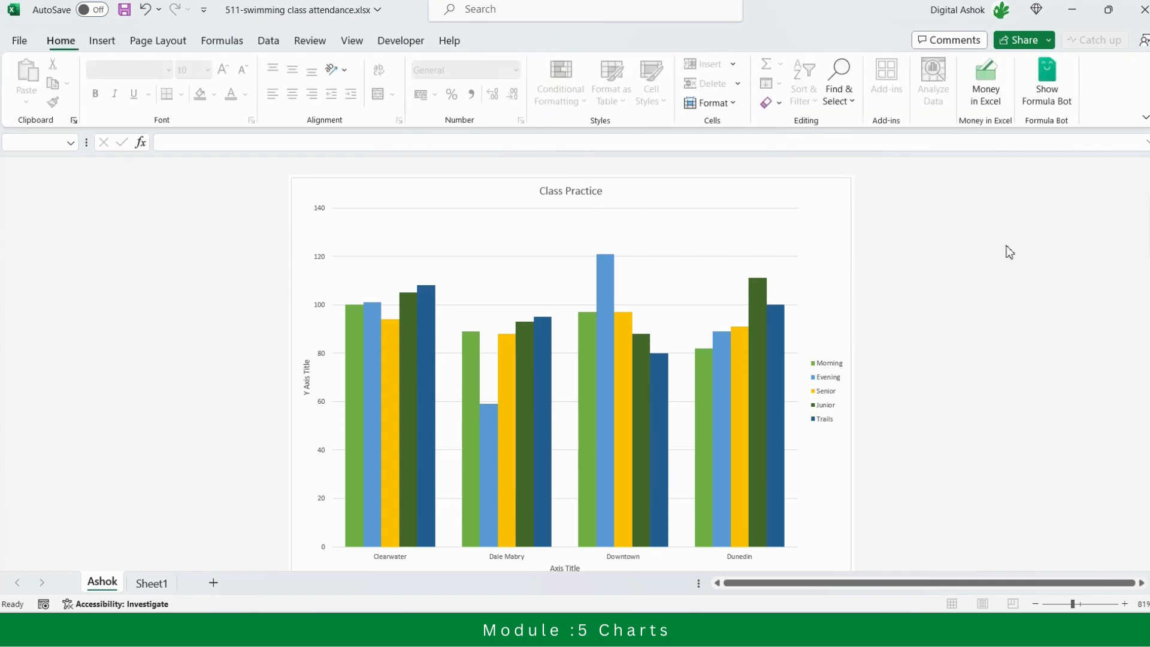
# Add the alt text "Class Practice charts" to the column chart on the chart sheet
pyautogui.click(778, 193)
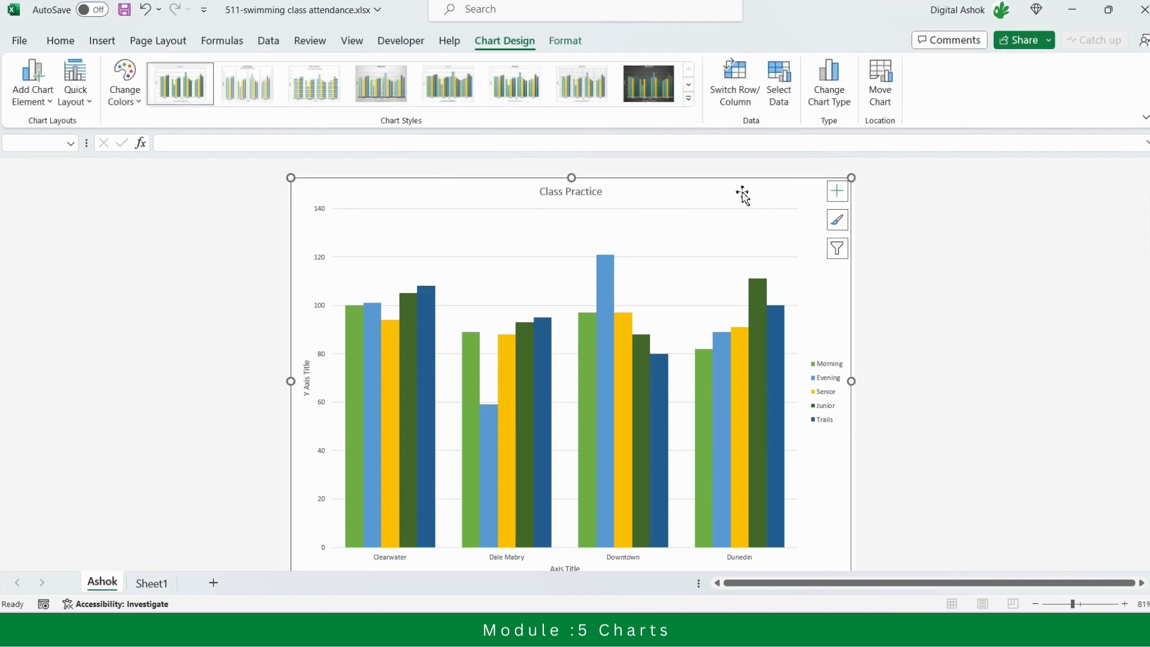
pyautogui.rightClick(743, 195)
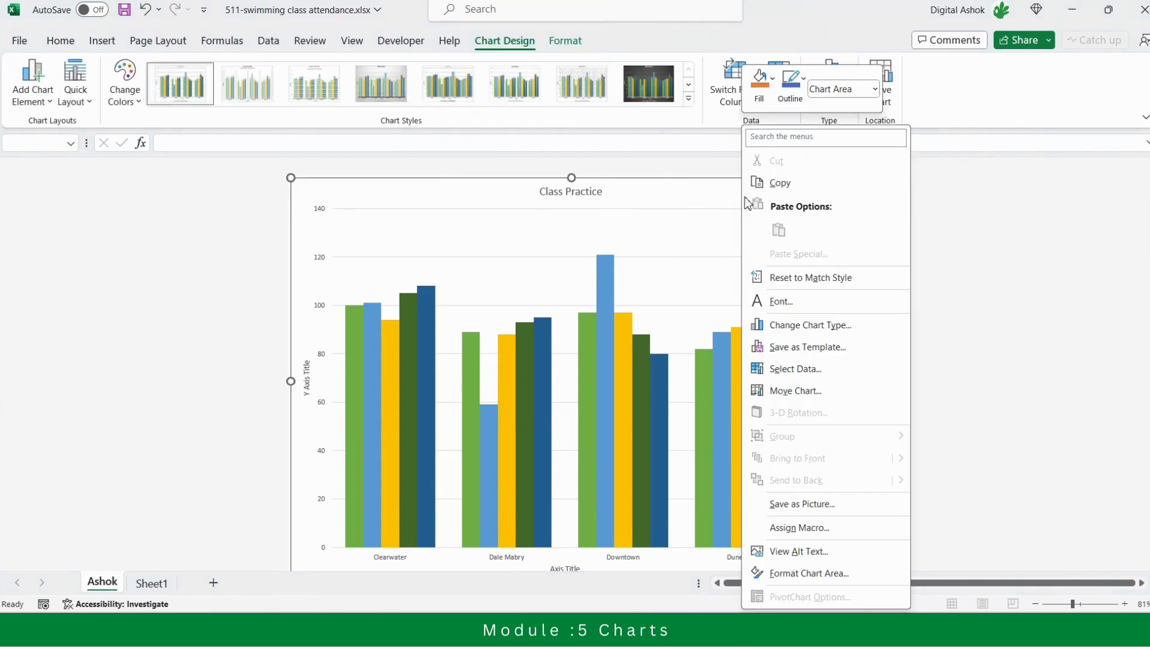
pyautogui.click(796, 551)
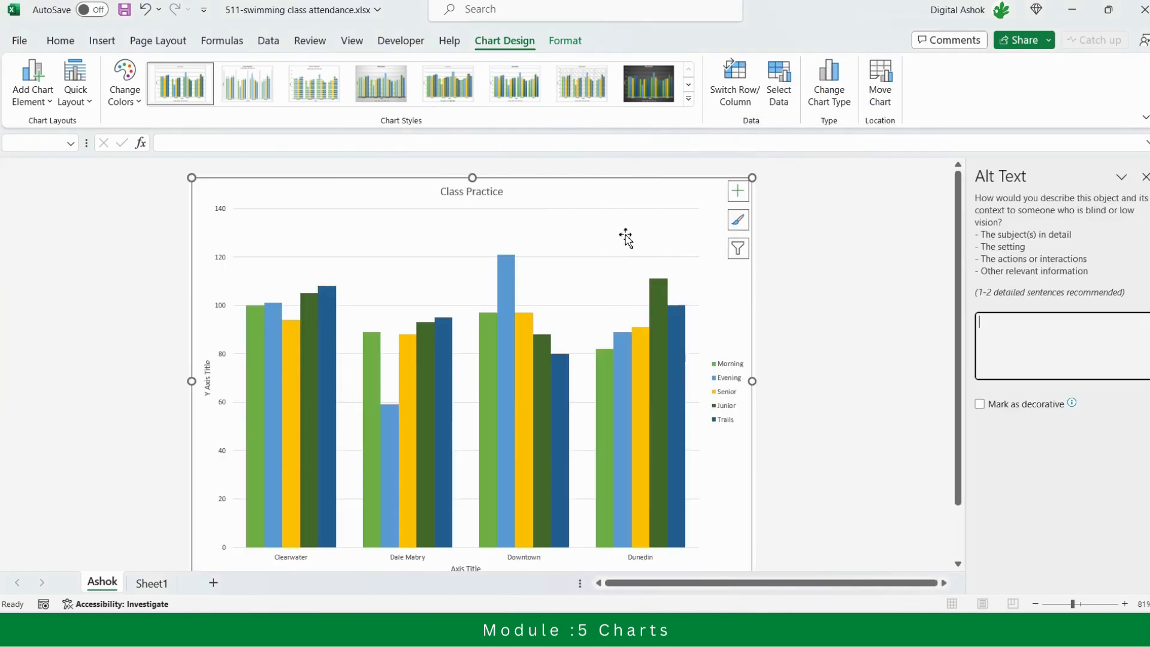
pyautogui.click(1144, 176)
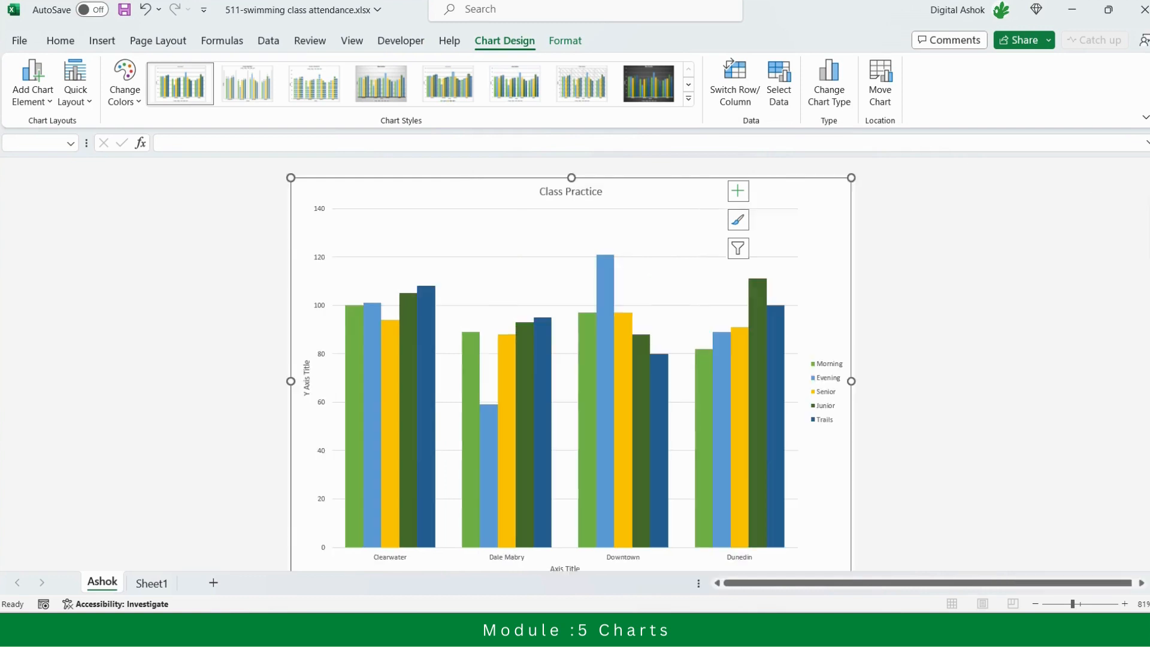
pyautogui.rightClick(747, 193)
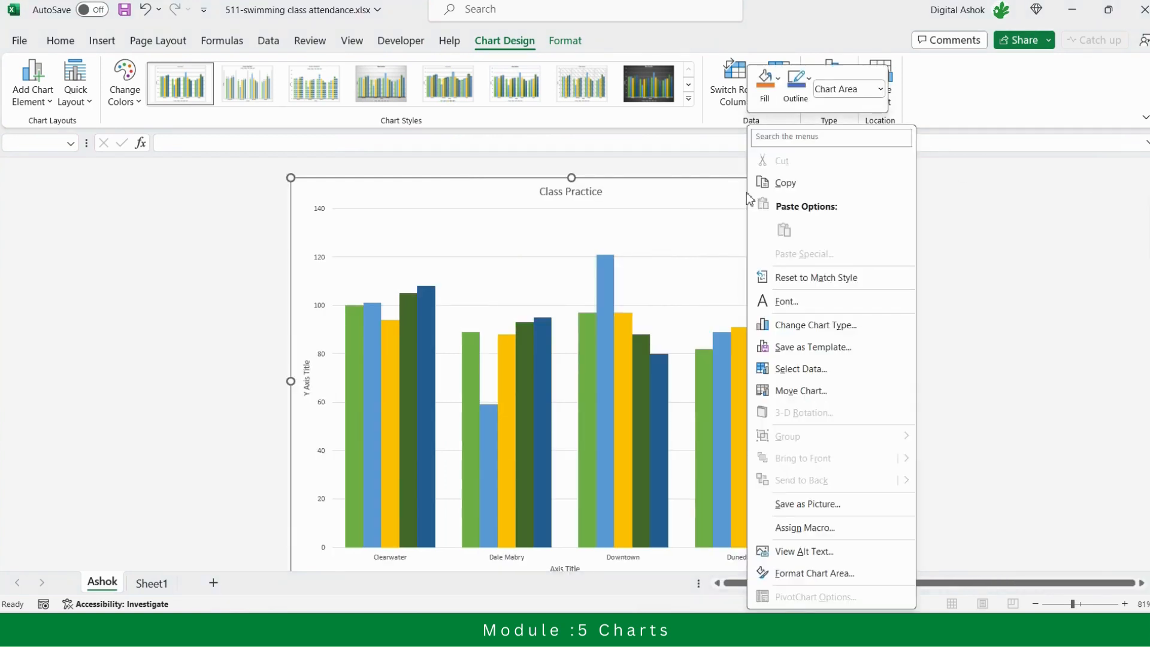
pyautogui.click(789, 558)
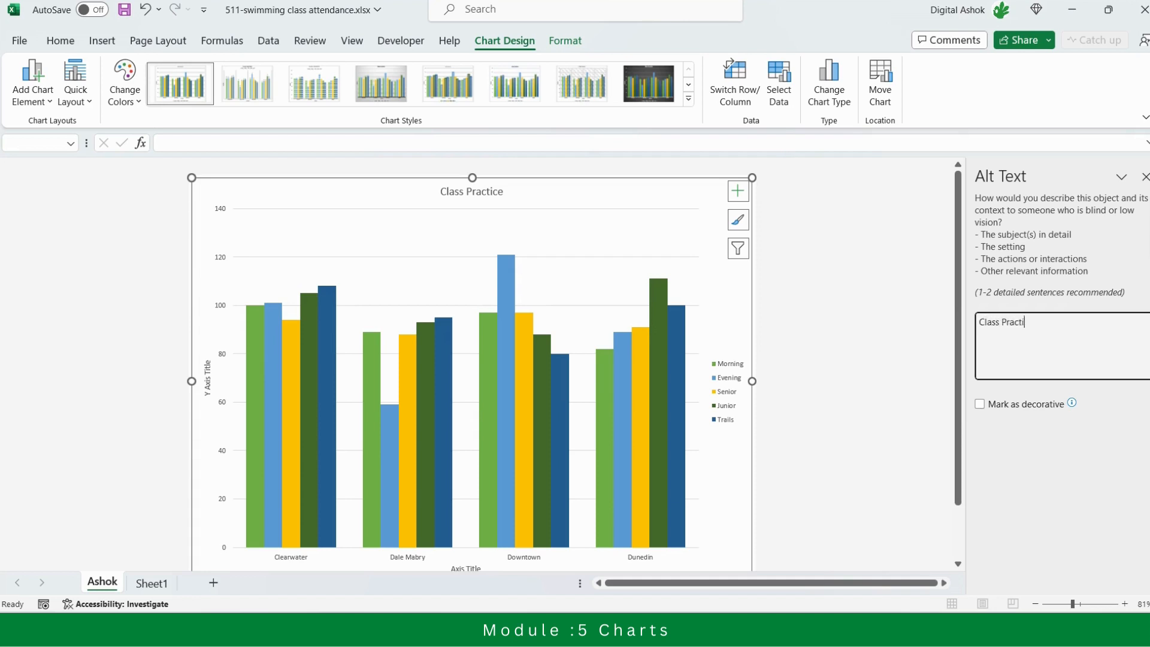
pyautogui.write('charts')
pyautogui.click(898, 362)
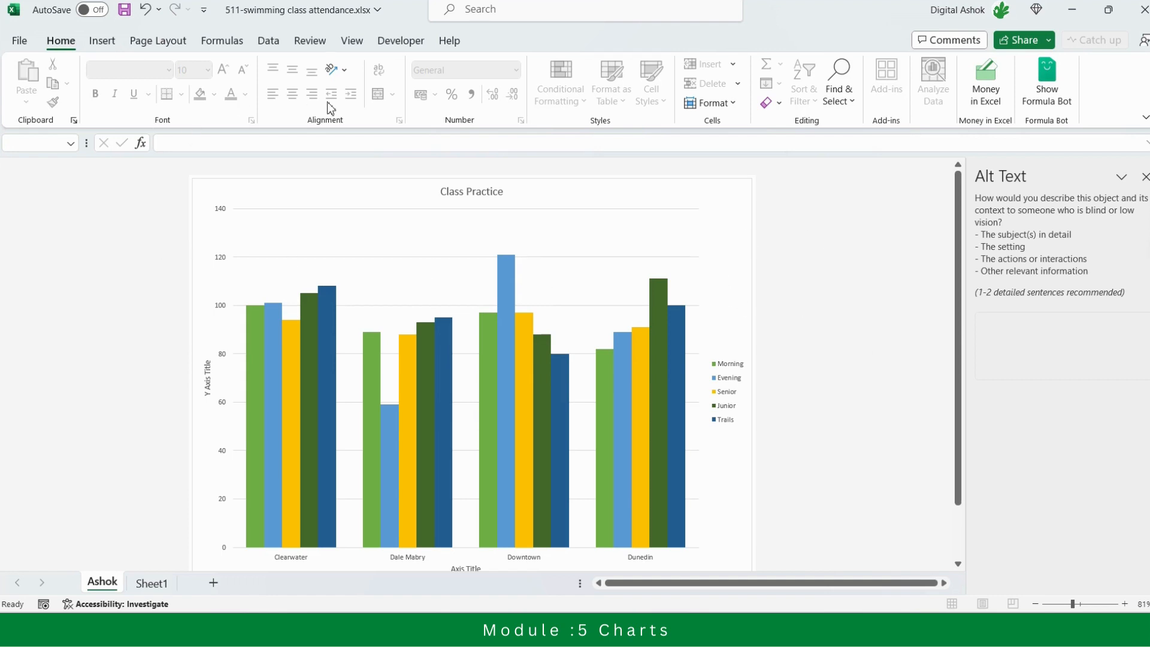
# Add data labels to the Class Practice chart's columns, and return to Sheet1
pyautogui.click(344, 203)
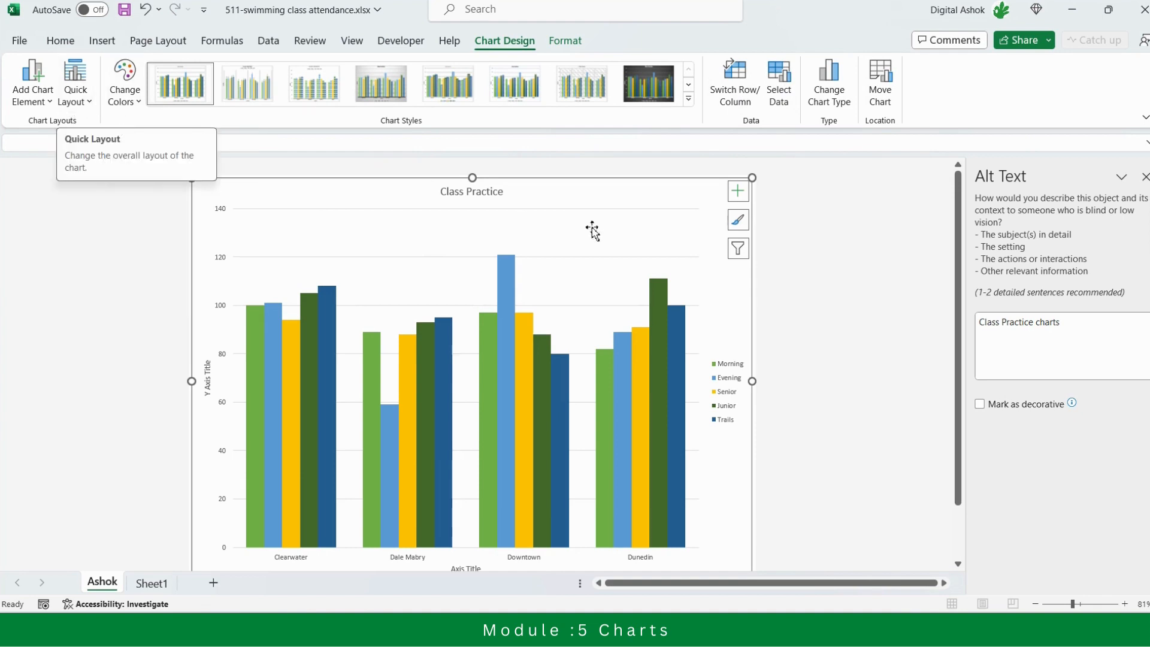
pyautogui.click(737, 191)
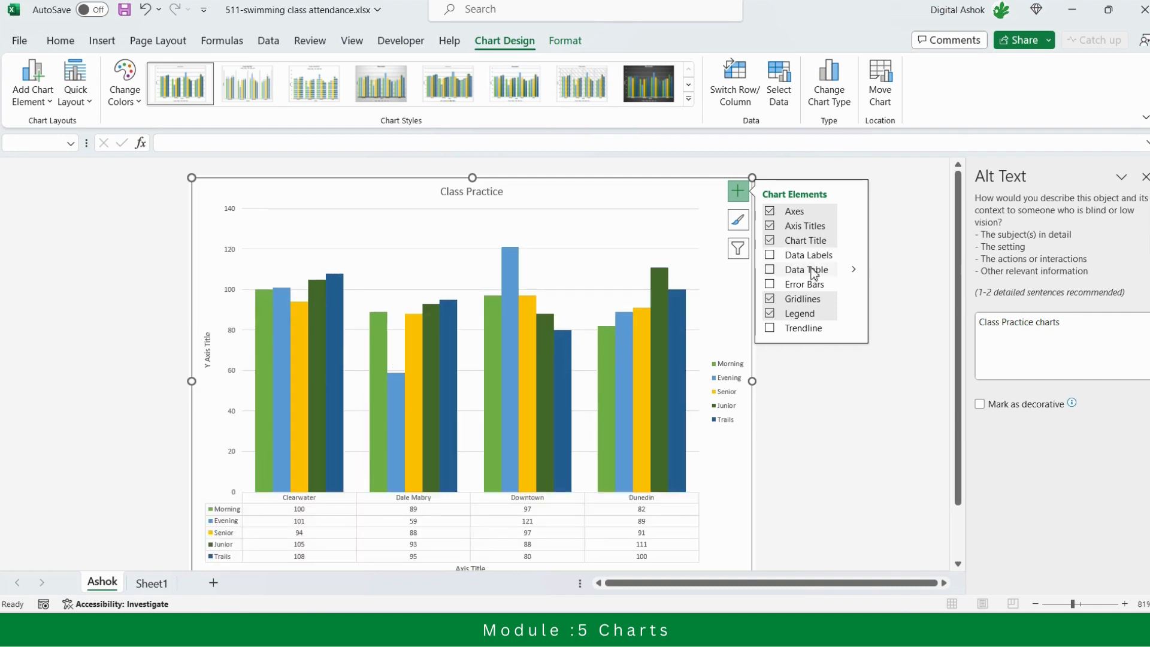
pyautogui.click(810, 264)
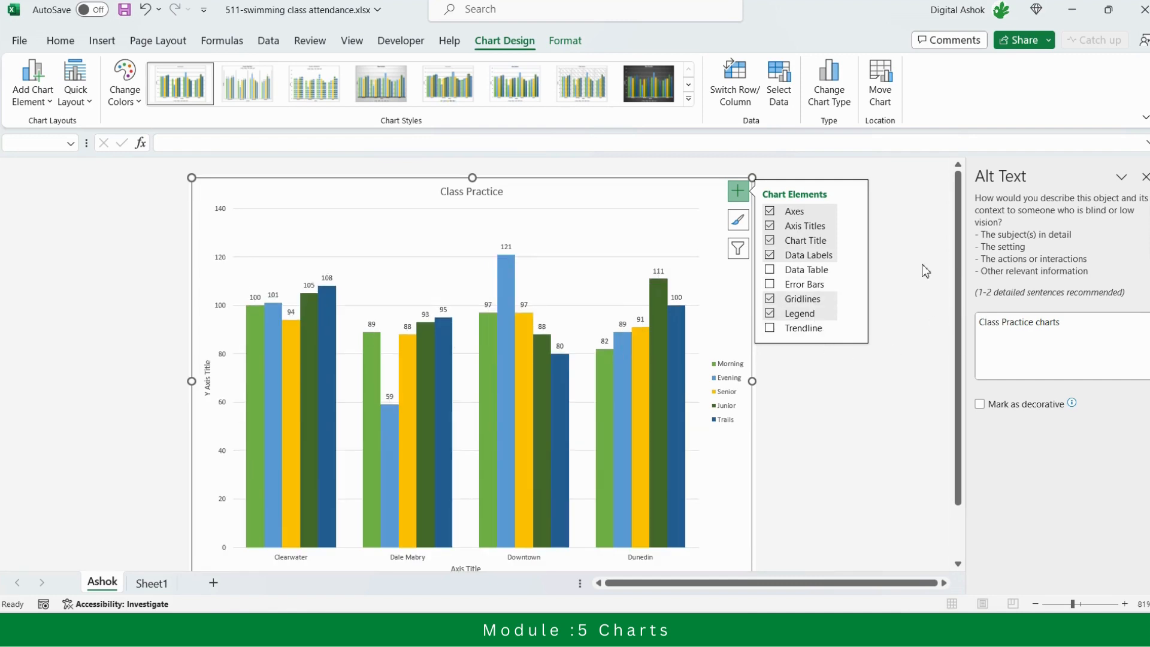
pyautogui.click(902, 248)
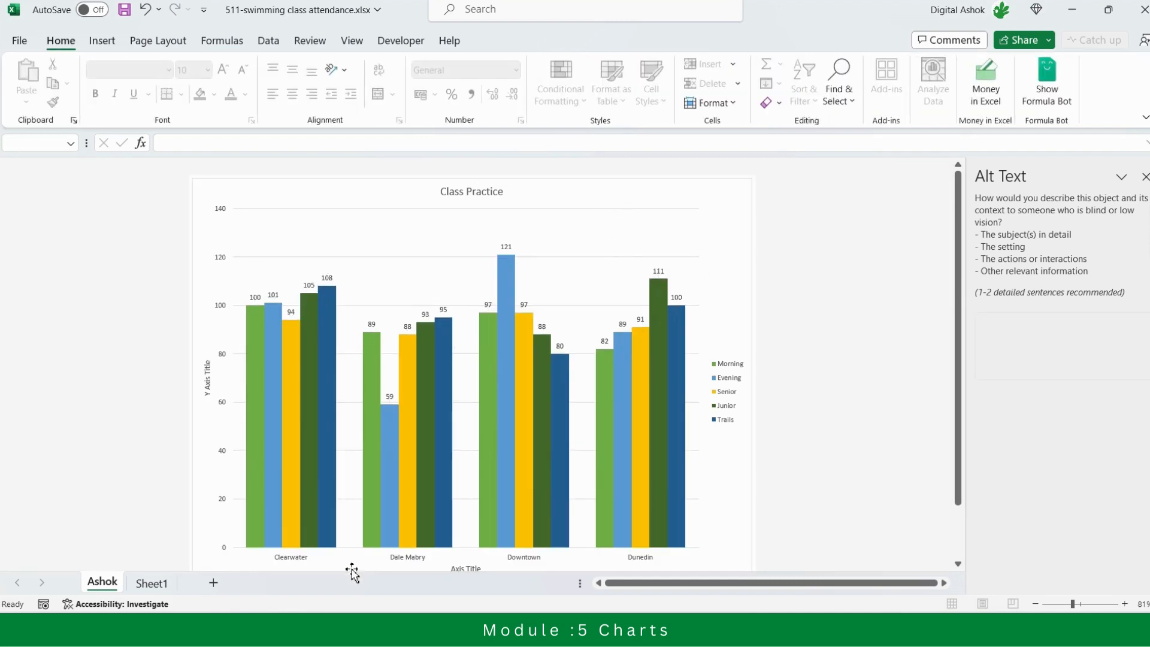
pyautogui.click(151, 583)
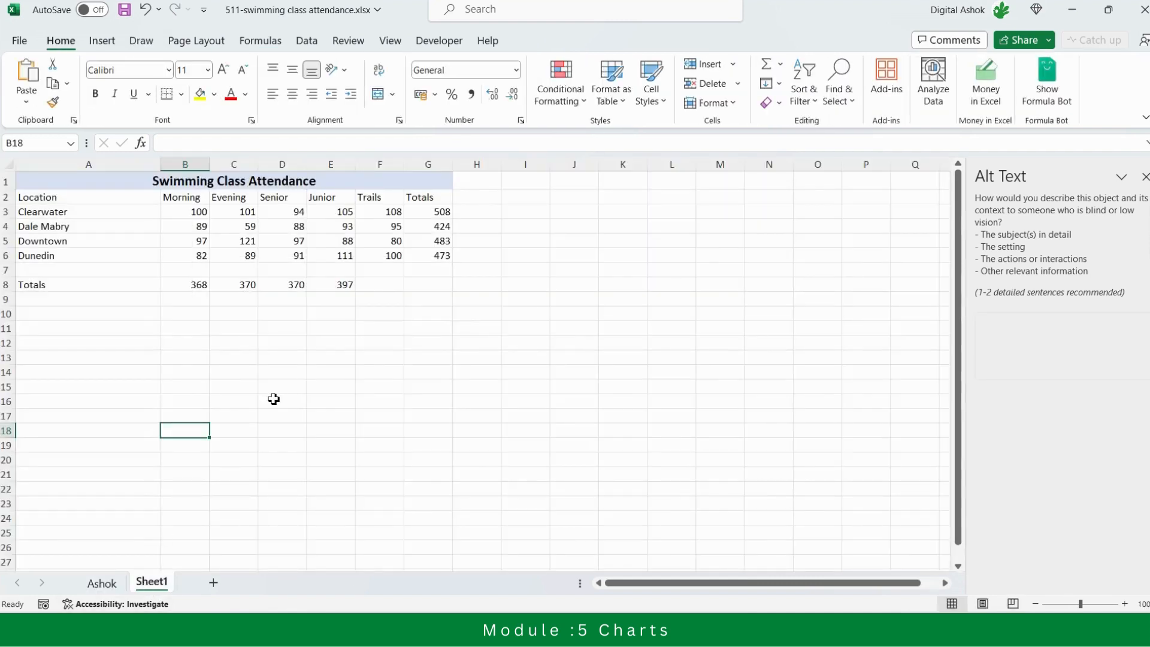
pyautogui.click(65, 200)
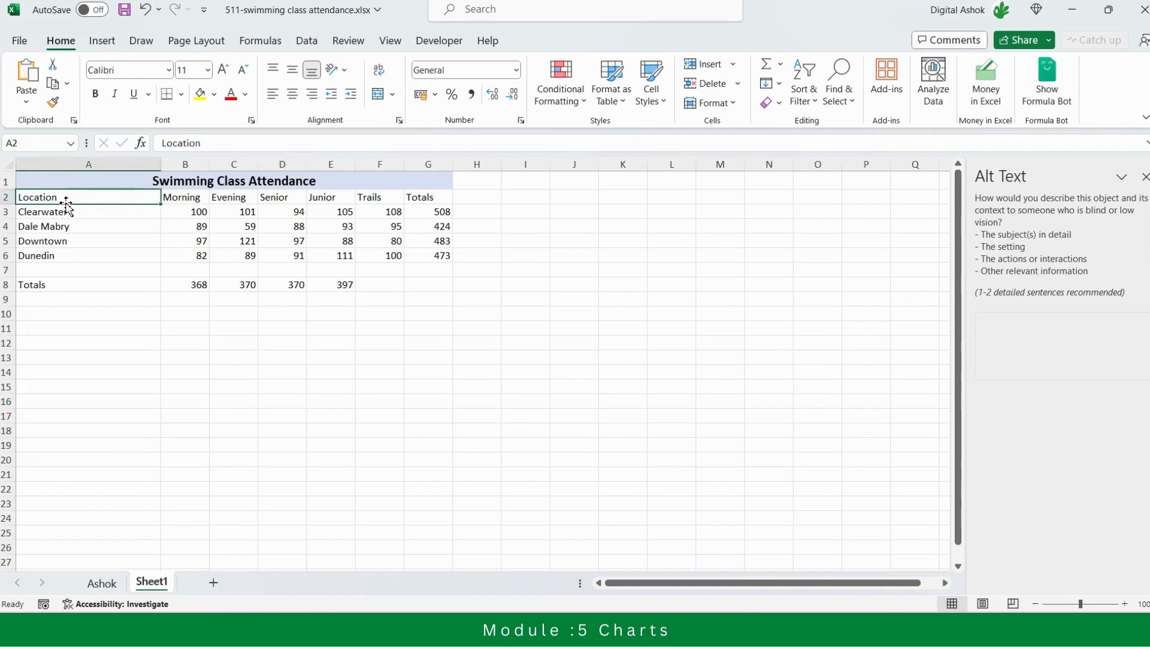
pyautogui.hotkey('shift', 'Right')
pyautogui.hotkey('shift', 'Right')
pyautogui.hotkey('shift', 'Right')
pyautogui.hotkey('shift', 'Right')
pyautogui.hotkey('shift', 'Right')
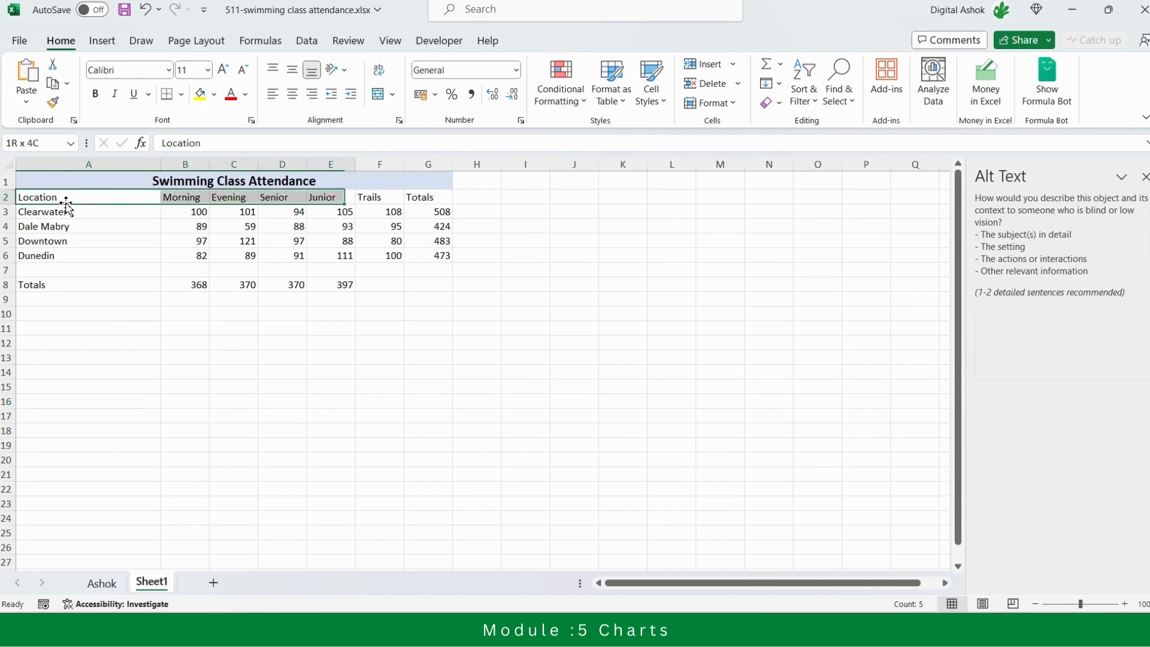
pyautogui.press('Right')
pyautogui.press('Left')
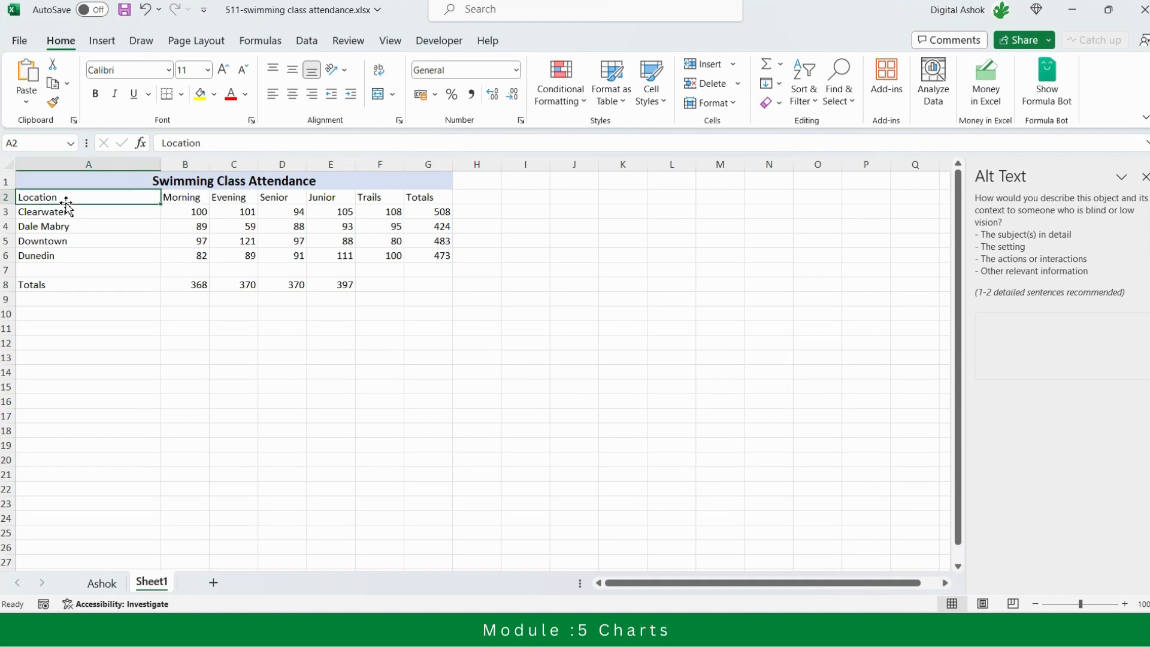
pyautogui.press('Right')
pyautogui.press('Left')
pyautogui.hotkey('shift', 'Right')
pyautogui.hotkey('shift', 'Right')
pyautogui.hotkey('shift', 'Right')
pyautogui.hotkey('shift', 'Right')
pyautogui.hotkey('shift', 'Right')
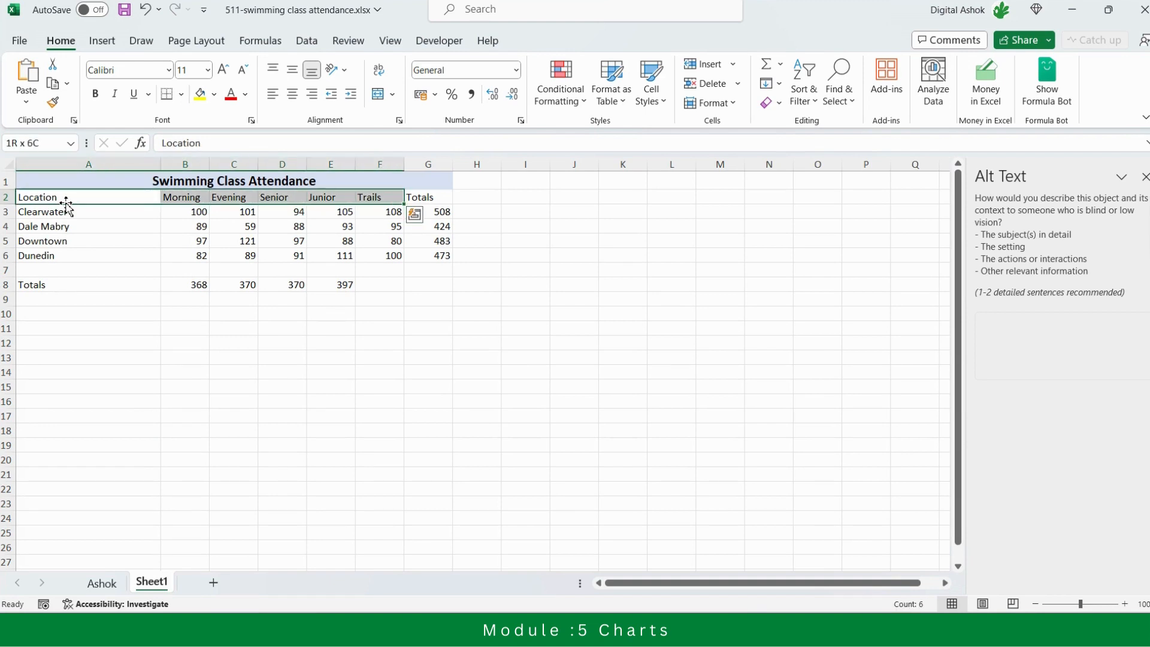
# Fill the Totals formula from E8 into F8 to total the Trails column
pyautogui.click(395, 287)
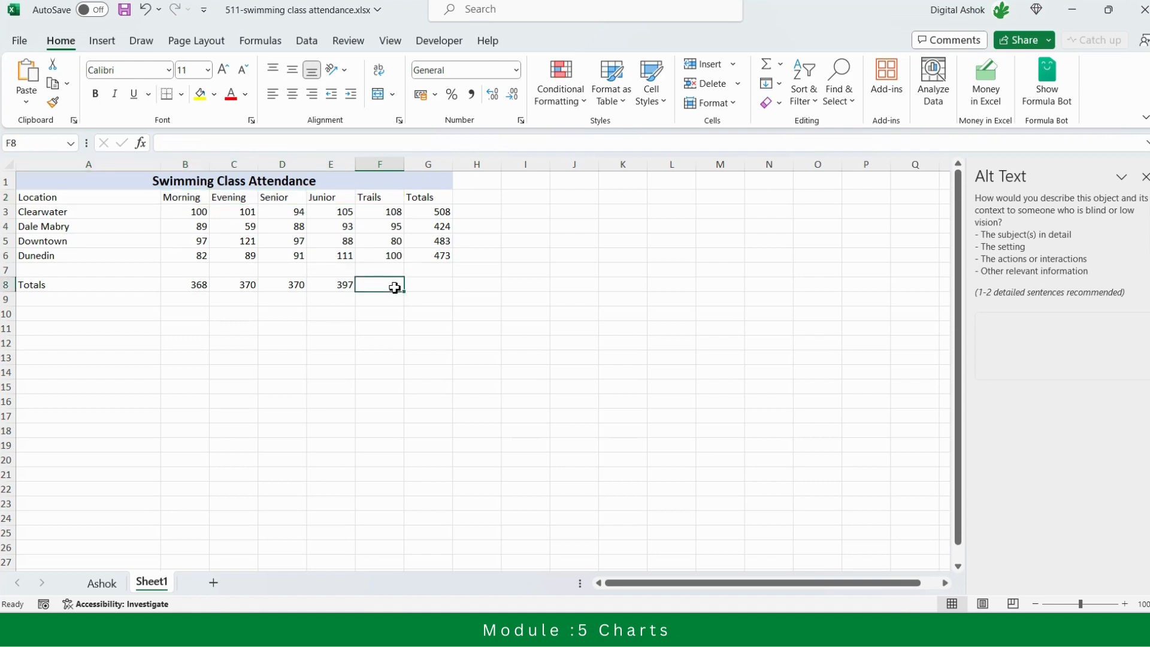
pyautogui.hotkey('ctrl', 'r')
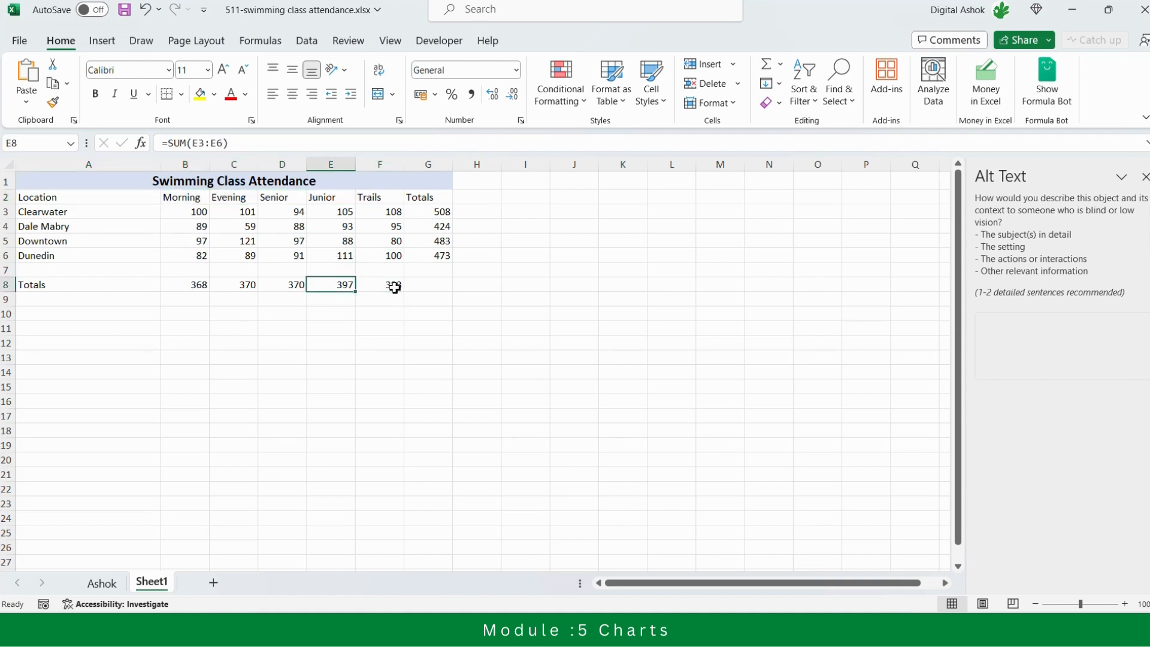
# Select the headings A2:F2 together with the totals A8:F8 as the source for a new chart
pyautogui.click(141, 199)
pyautogui.hotkey('shift', 'Right')
pyautogui.hotkey('shift', 'Right')
pyautogui.hotkey('shift', 'Right')
pyautogui.hotkey('shift', 'Right')
pyautogui.hotkey('shift', 'Right')
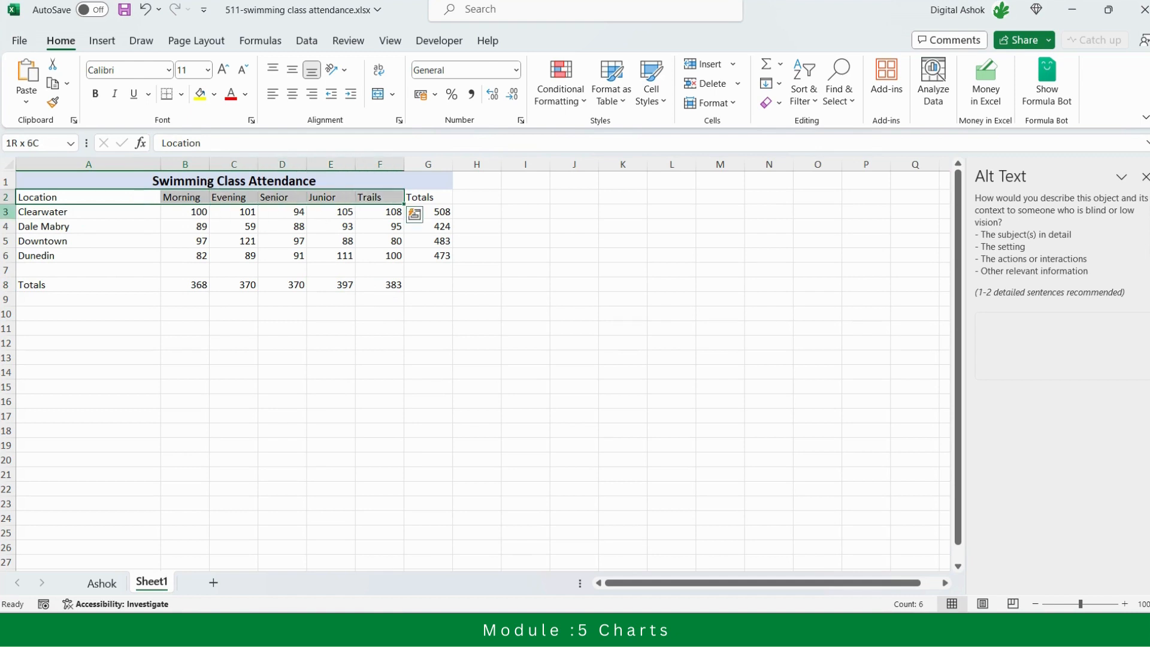
pyautogui.keyDown('ctrl'); pyautogui.click(104, 287); pyautogui.keyUp('ctrl')
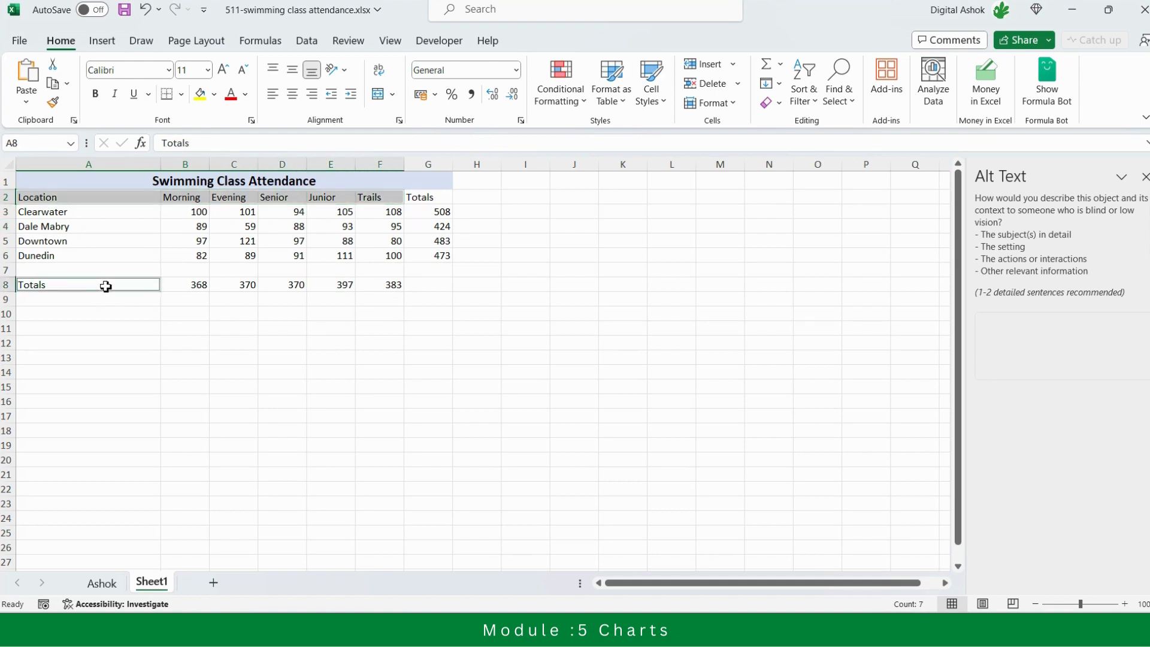
pyautogui.hotkey('shift', 'Right')
pyautogui.hotkey('shift', 'Right')
pyautogui.hotkey('shift', 'Right')
pyautogui.hotkey('shift', 'Right')
pyautogui.hotkey('shift', 'Right')
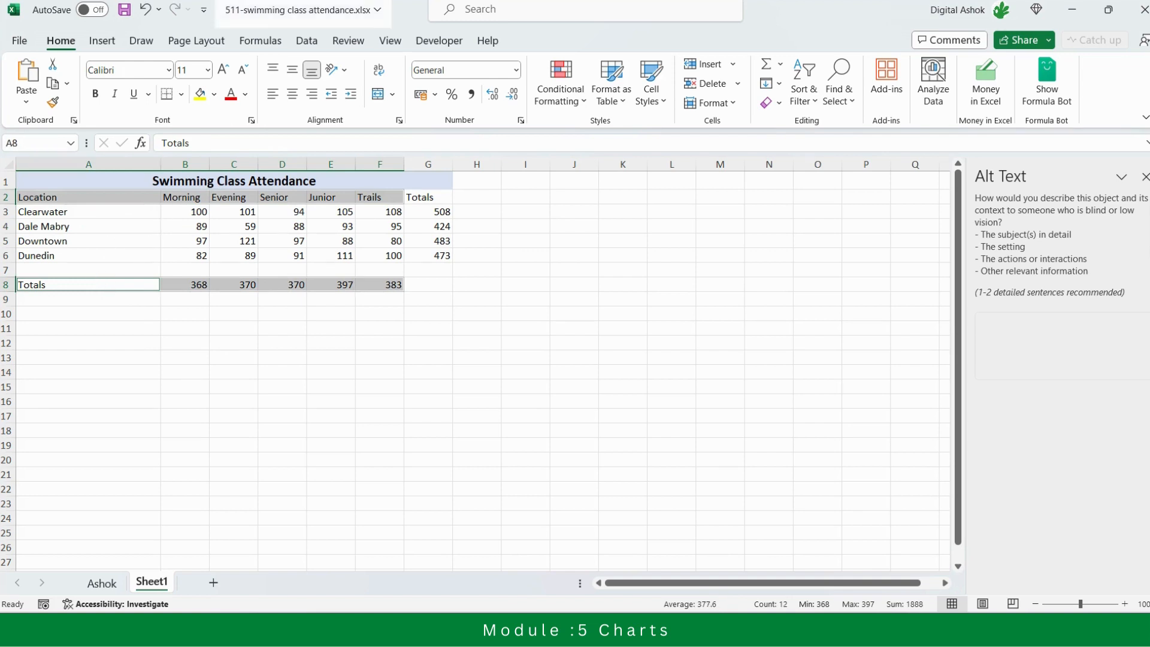
# Insert the recommended Pie chart for the selected totals and place it beside the table from about G8 to N22
pyautogui.click(103, 43)
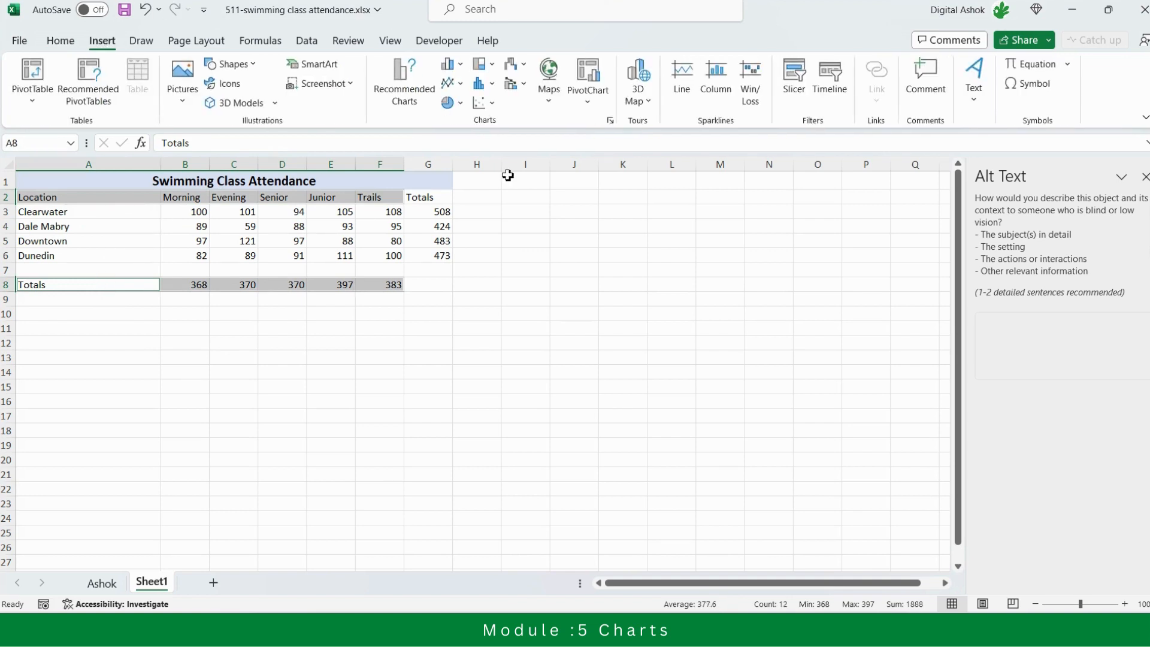
pyautogui.click(404, 89)
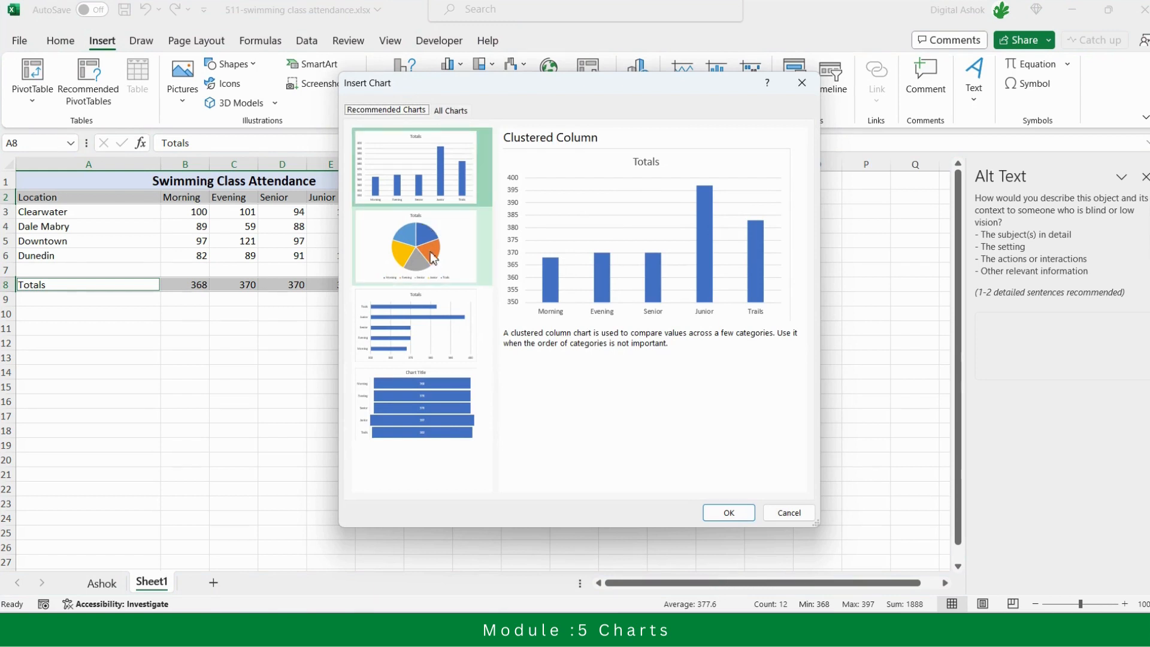
pyautogui.click(454, 110)
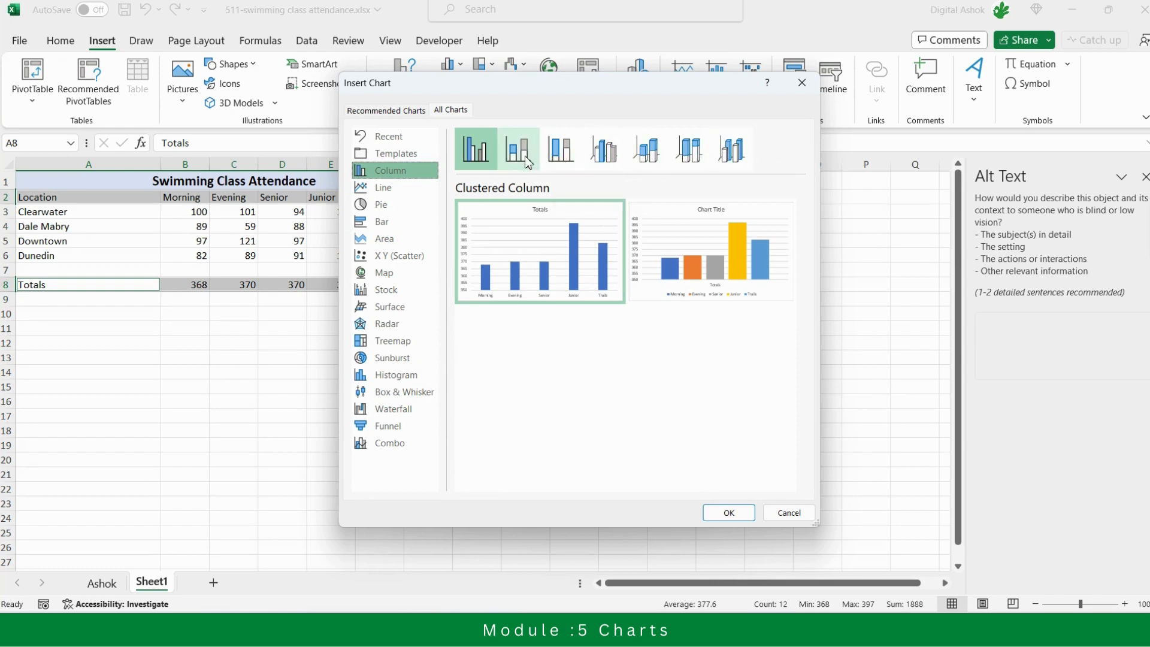
pyautogui.click(384, 192)
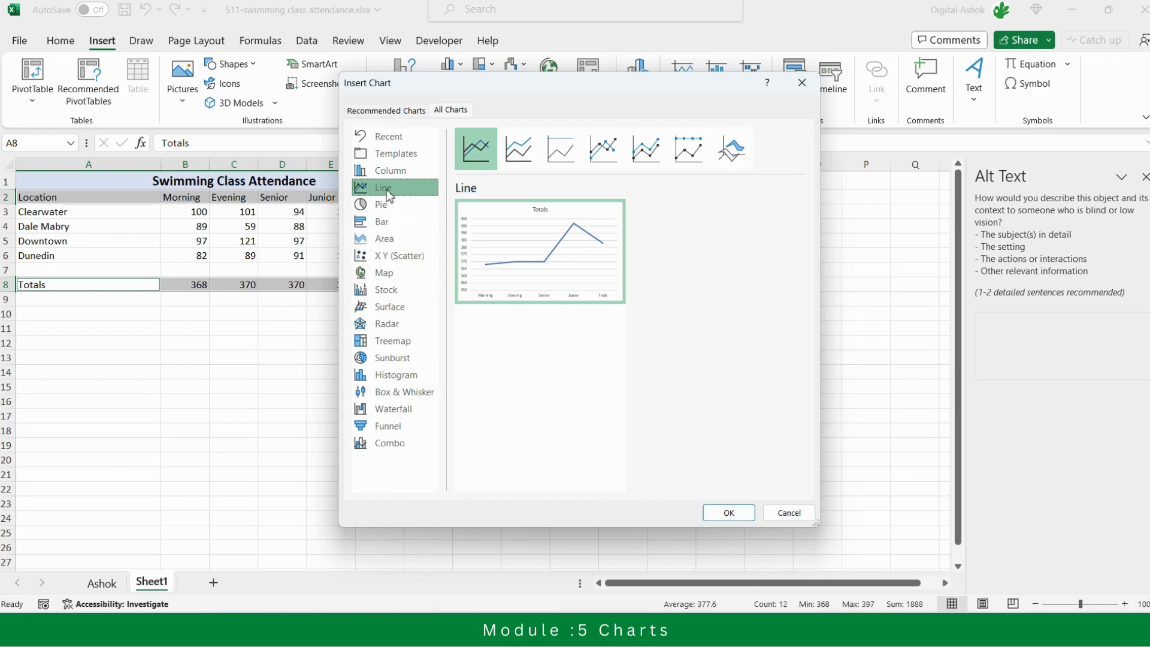
pyautogui.click(388, 112)
pyautogui.click(412, 251)
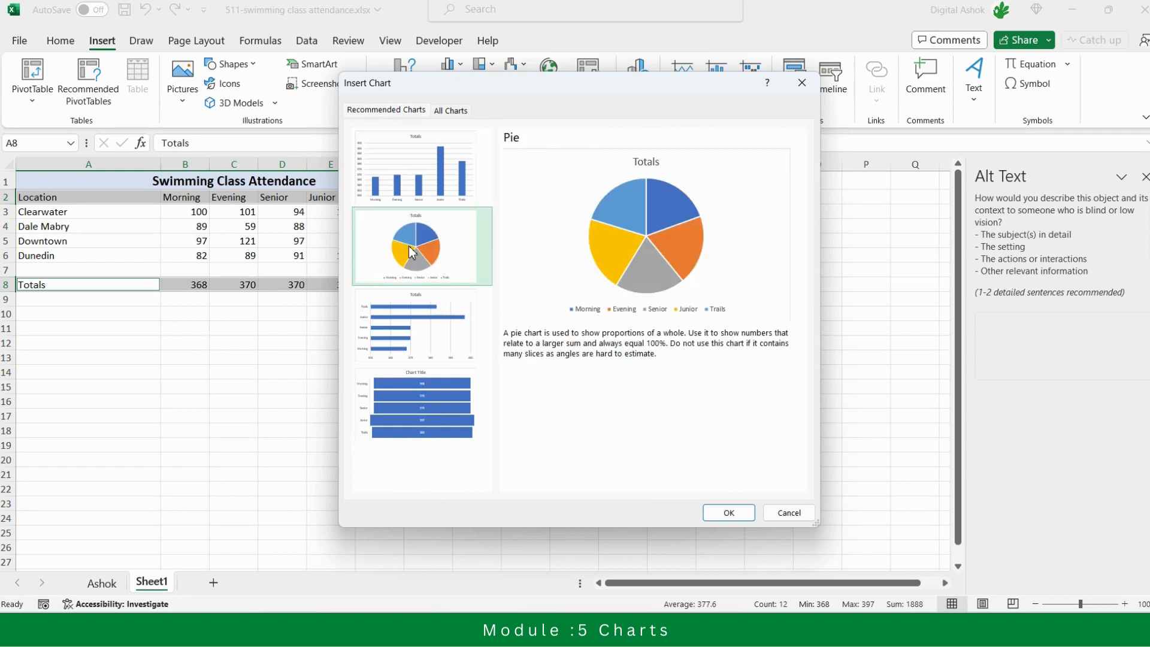
pyautogui.click(729, 512)
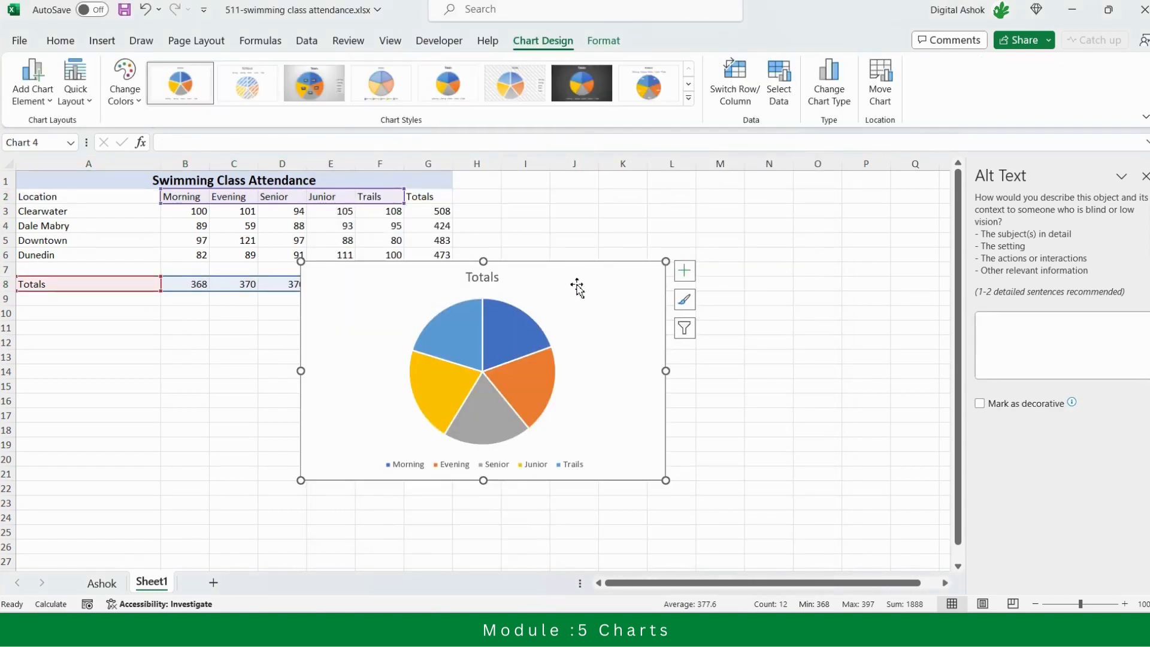
pyautogui.moveTo(577, 285); pyautogui.dragTo(690, 306)
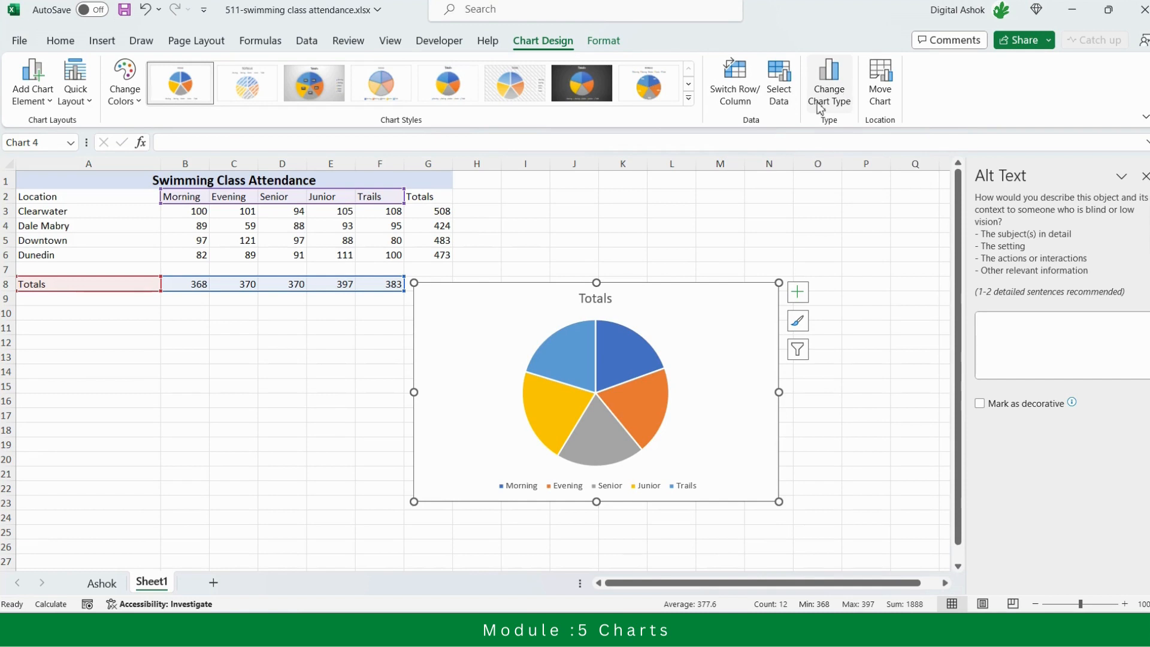
# Recolor the Totals pie chart with the gold monochromatic palette and apply quick Layout 6 with percentage labels
pyautogui.click(136, 104)
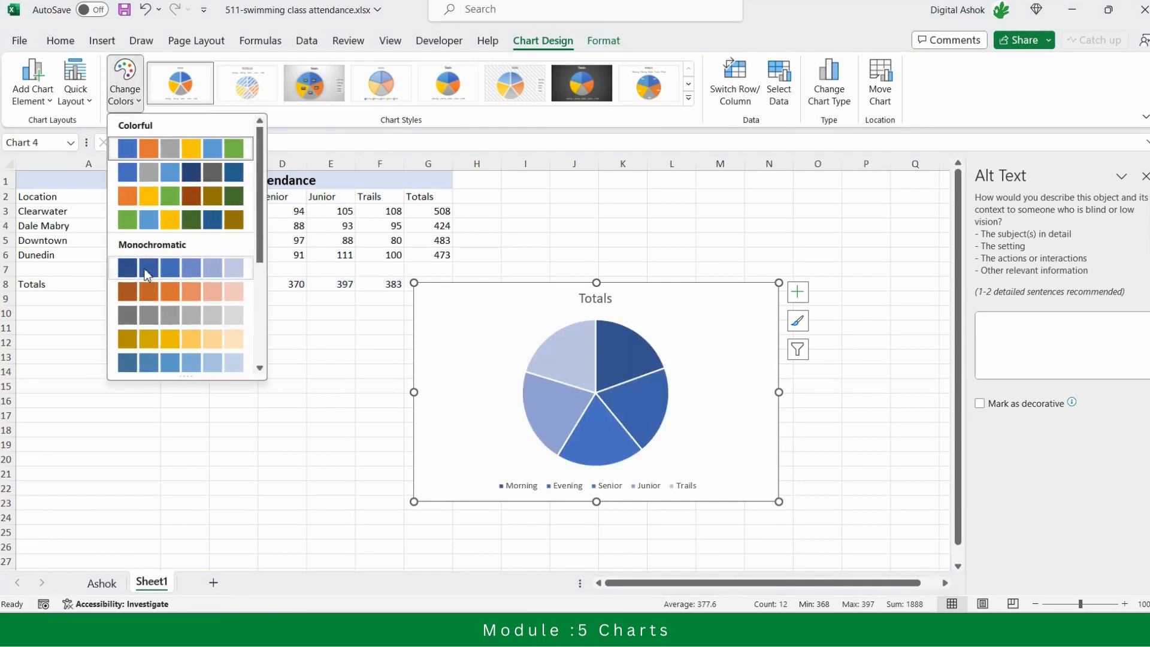
pyautogui.click(135, 343)
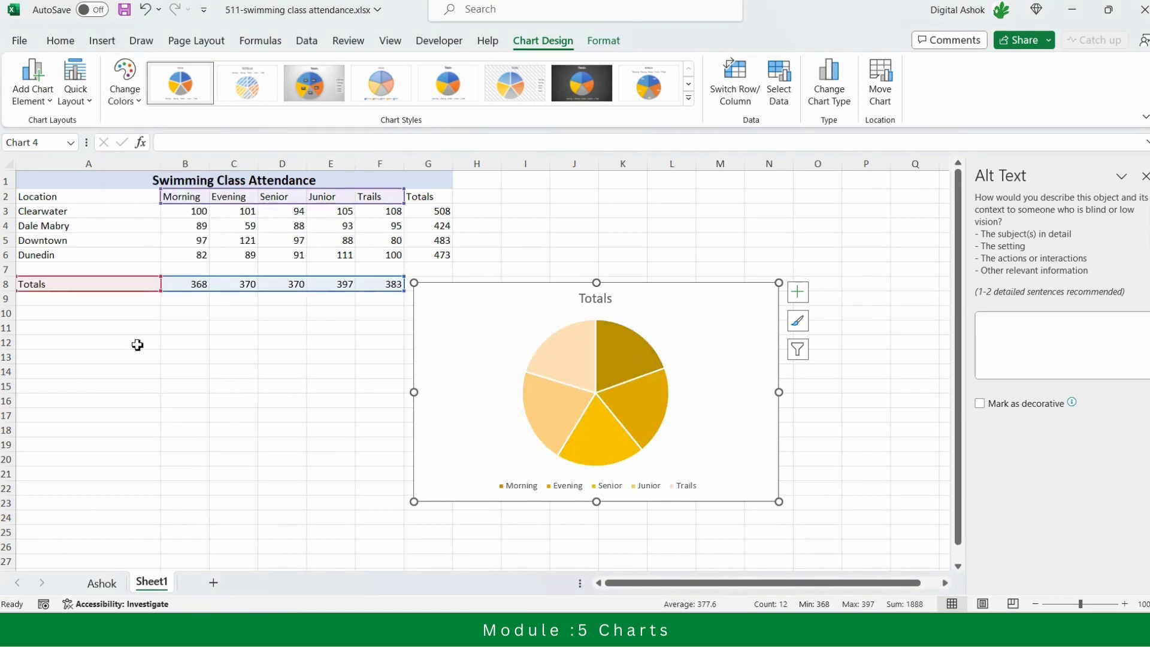
pyautogui.click(76, 99)
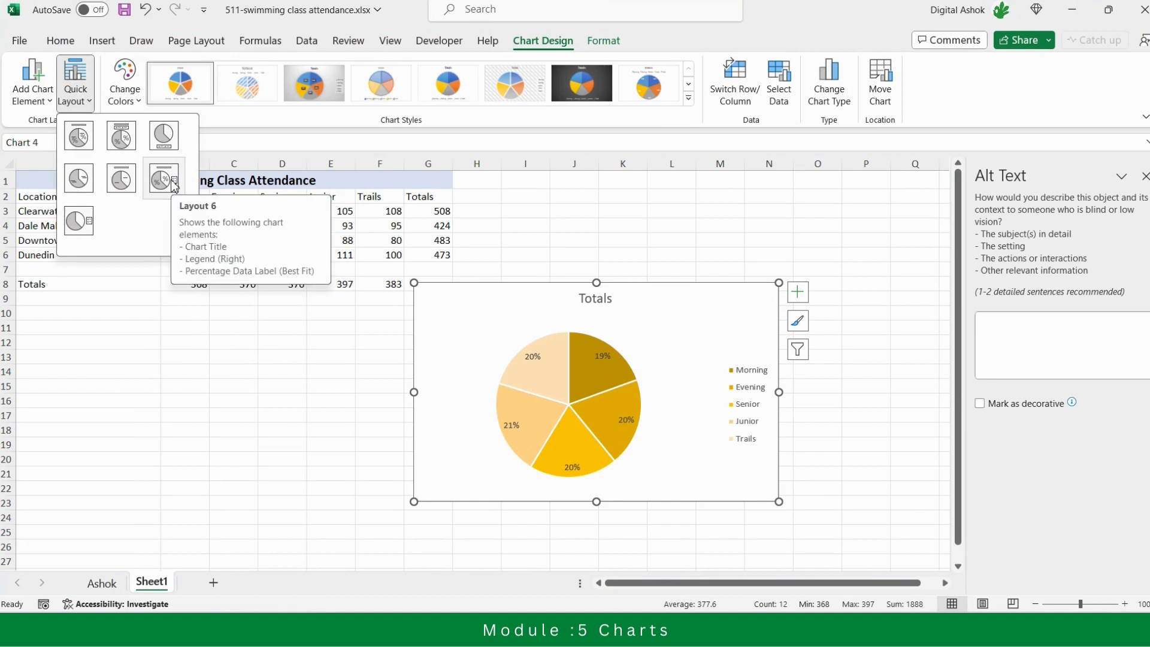
pyautogui.click(173, 182)
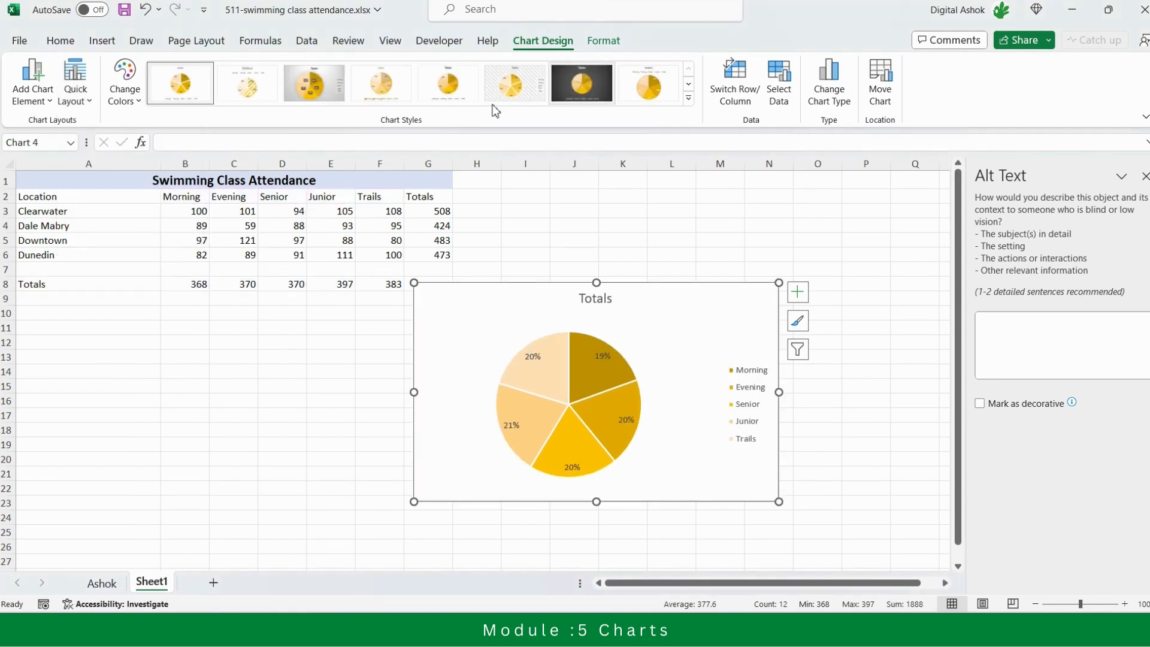
# Apply the chart style with the dark background to the Totals pie chart
pyautogui.click(689, 100)
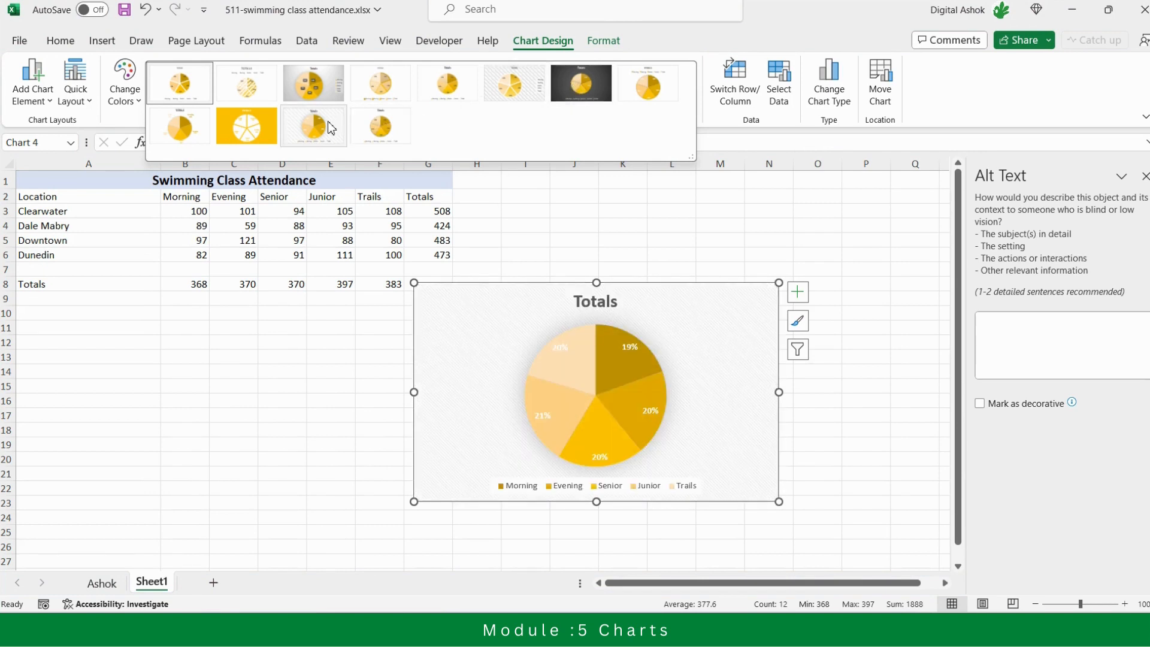
pyautogui.click(582, 92)
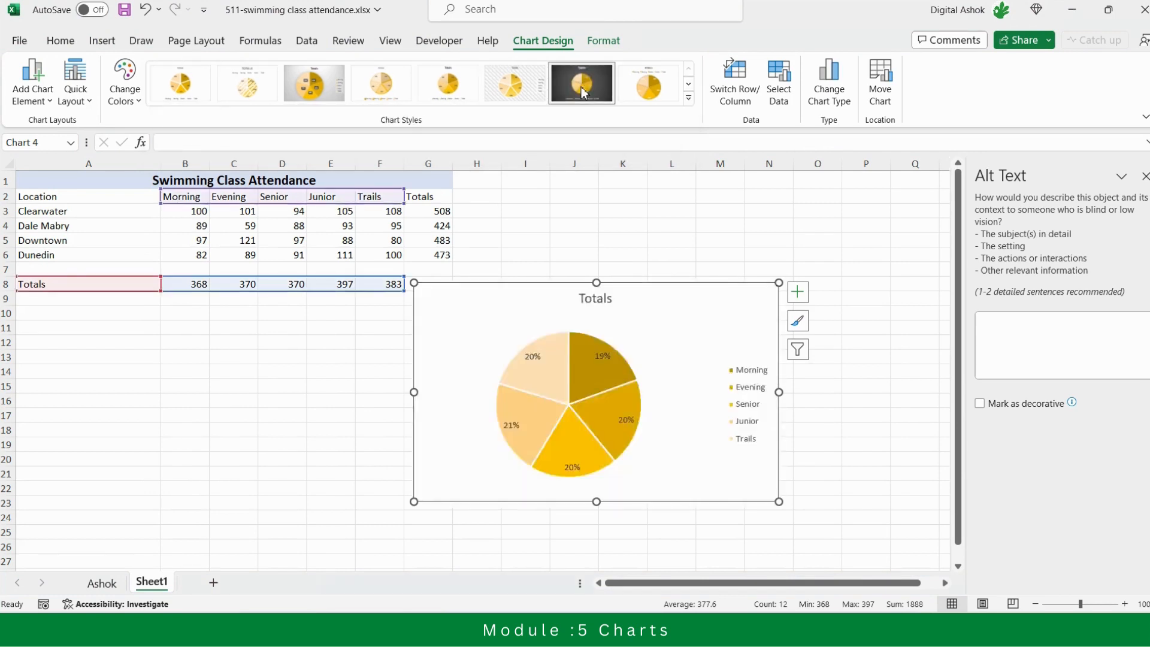
pyautogui.click(641, 238)
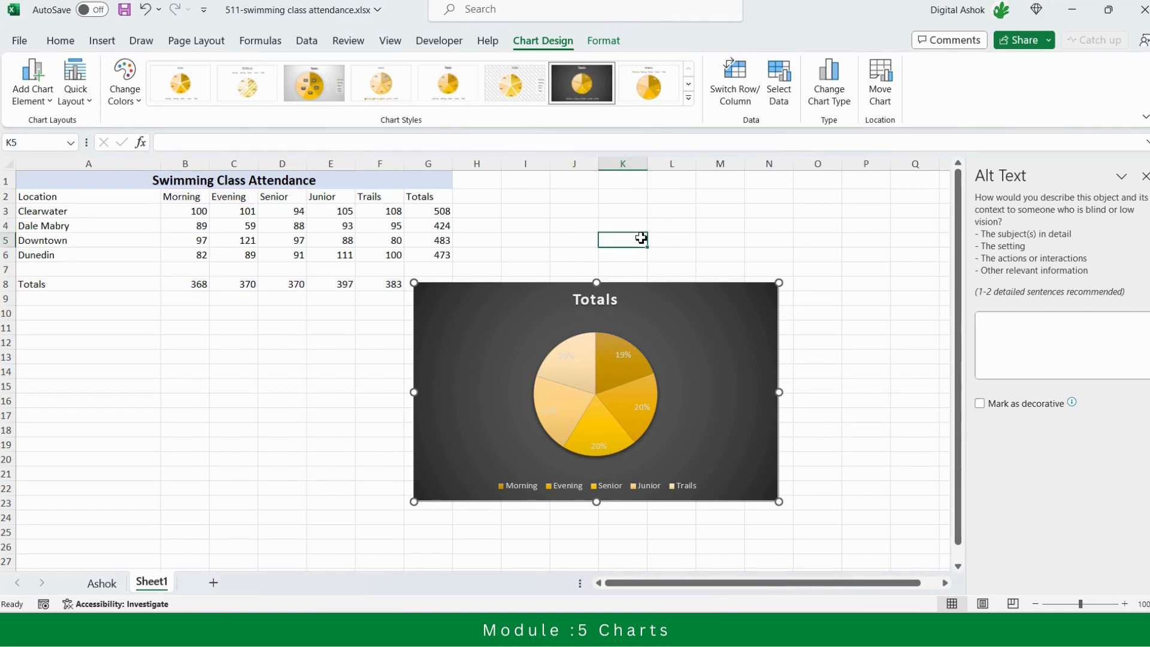
# Close the Alt Text pane and move the Totals pie chart up beside the table, to about H3 through P18
pyautogui.click(692, 323)
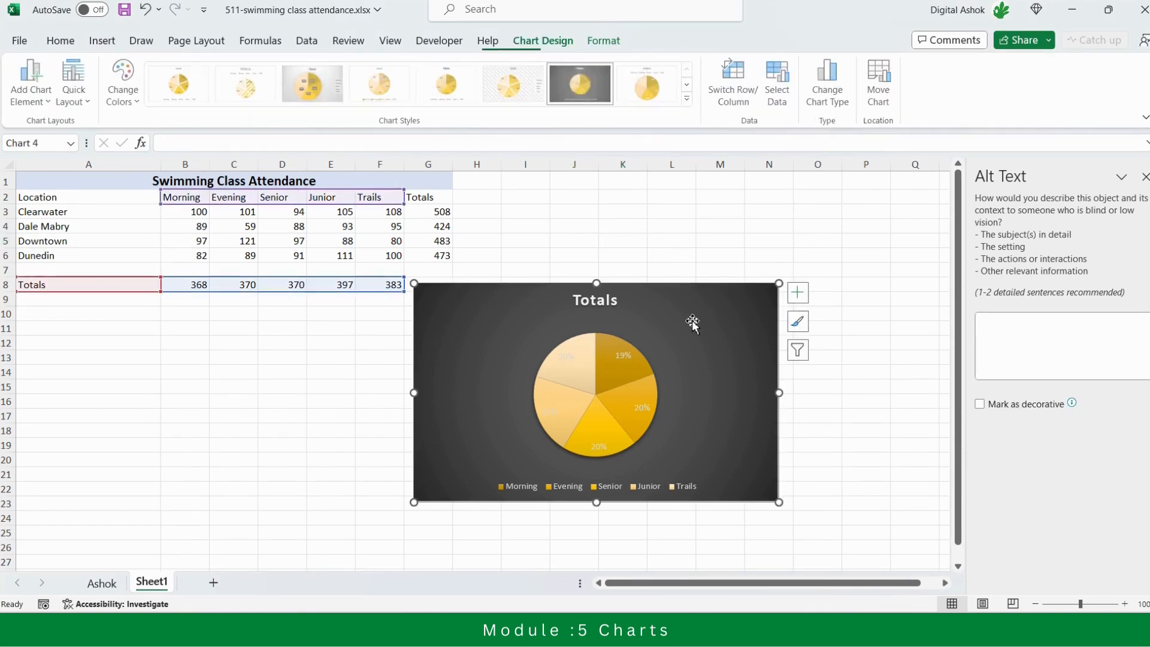
pyautogui.click(805, 295)
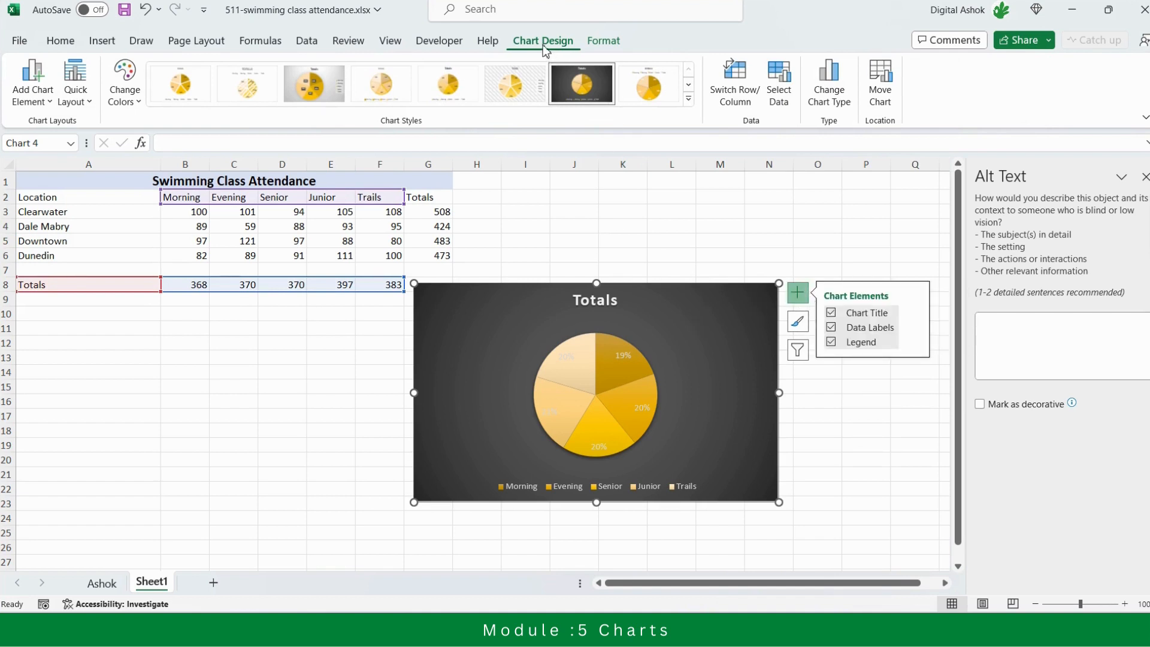
pyautogui.rightClick(668, 322)
pyautogui.click(609, 238)
pyautogui.click(1144, 177)
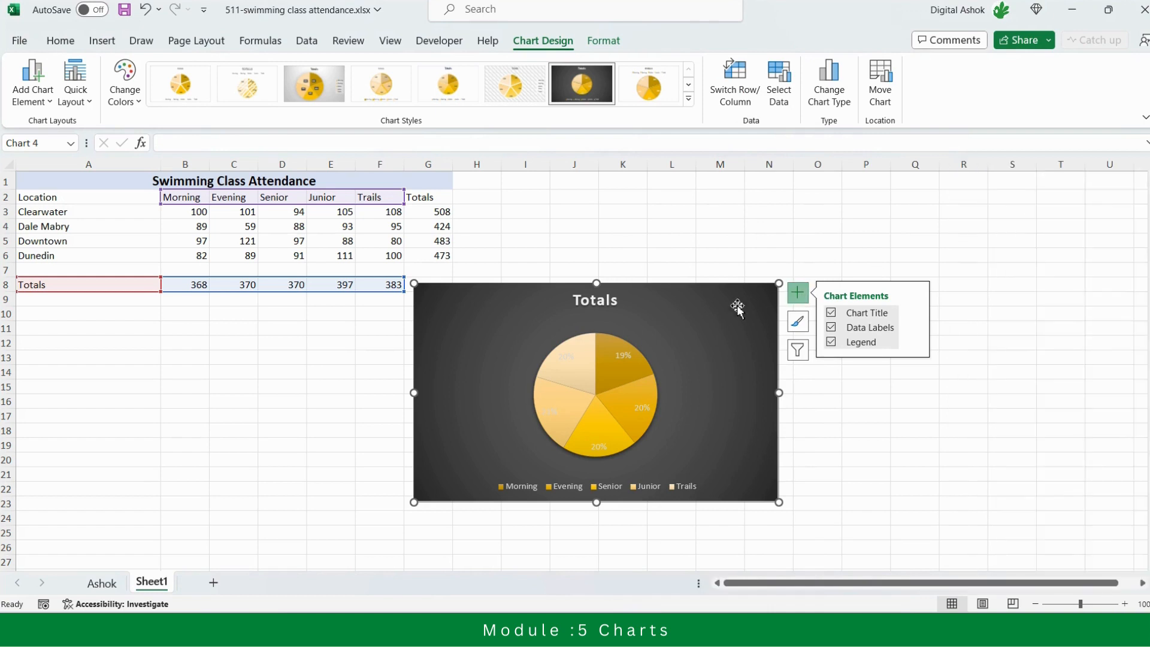
pyautogui.moveTo(722, 302); pyautogui.dragTo(799, 232)
pyautogui.click(917, 346)
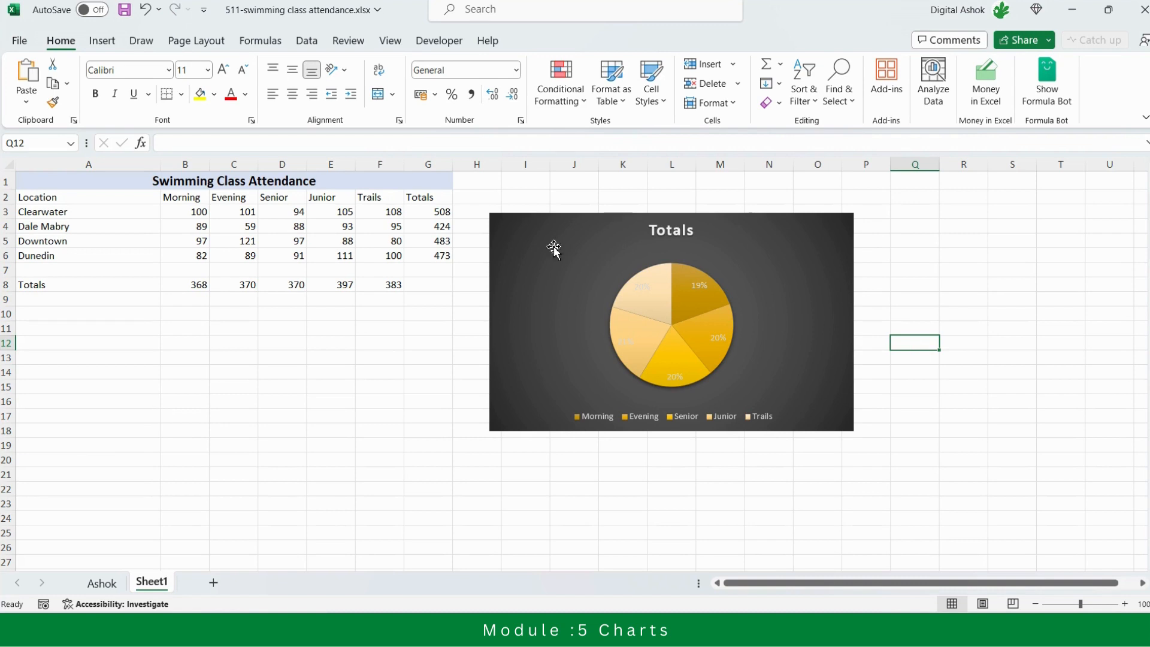
# Review the Totals pie chart's enabled elements, its design options and the commands available for the chart area
pyautogui.click(102, 43)
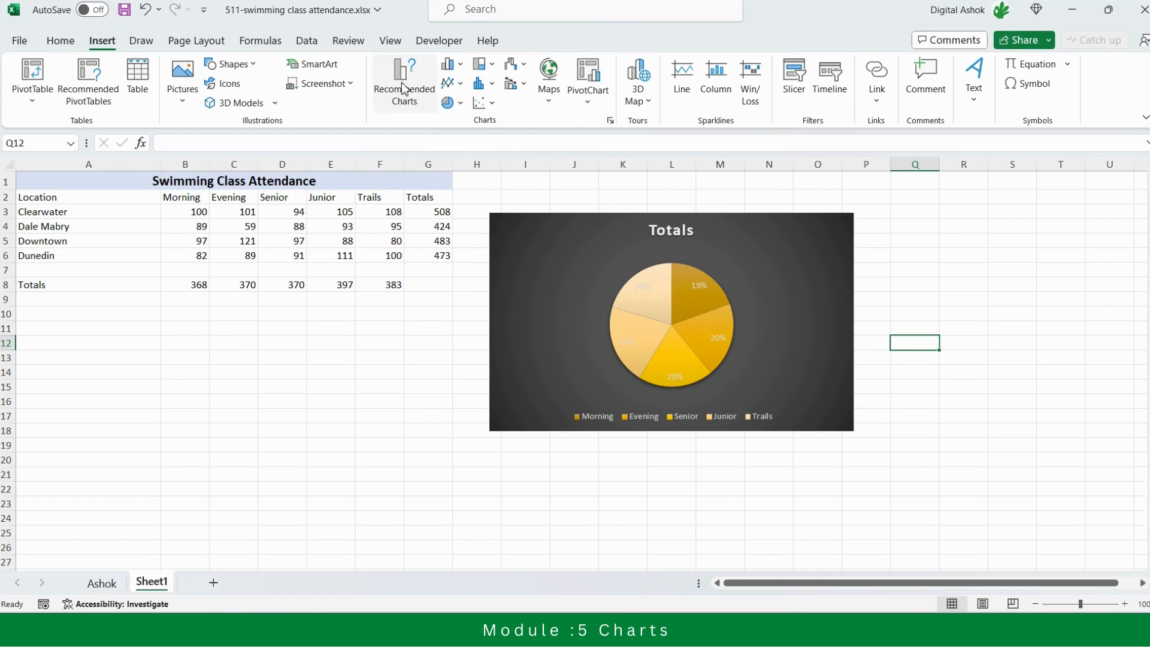
pyautogui.click(751, 251)
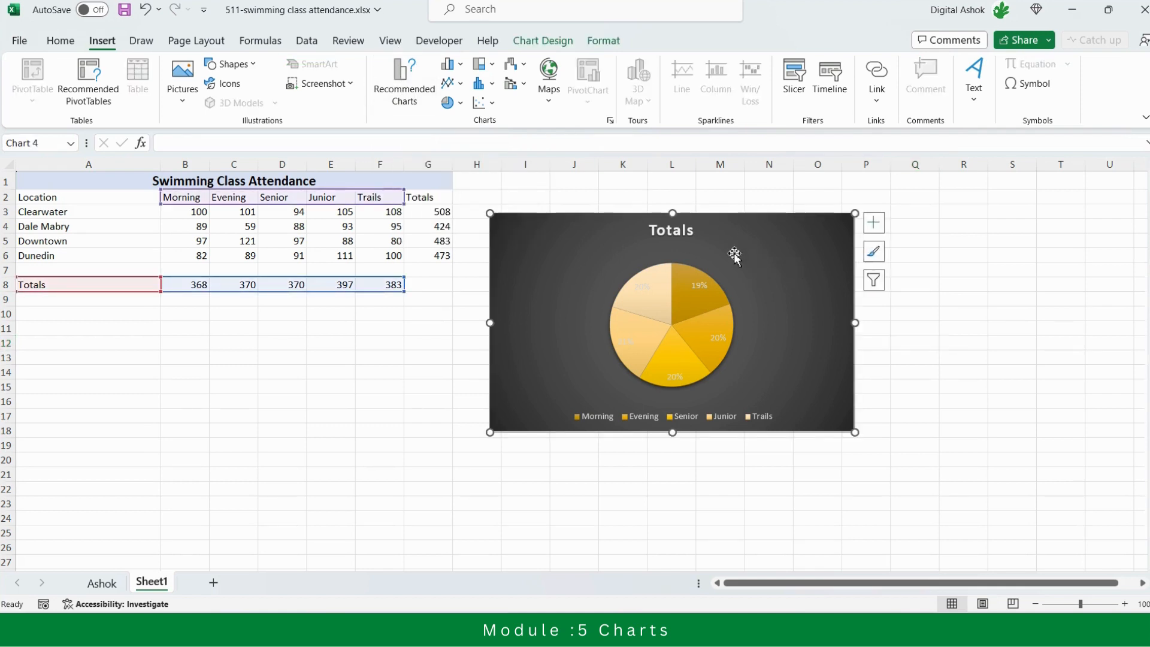
pyautogui.click(873, 223)
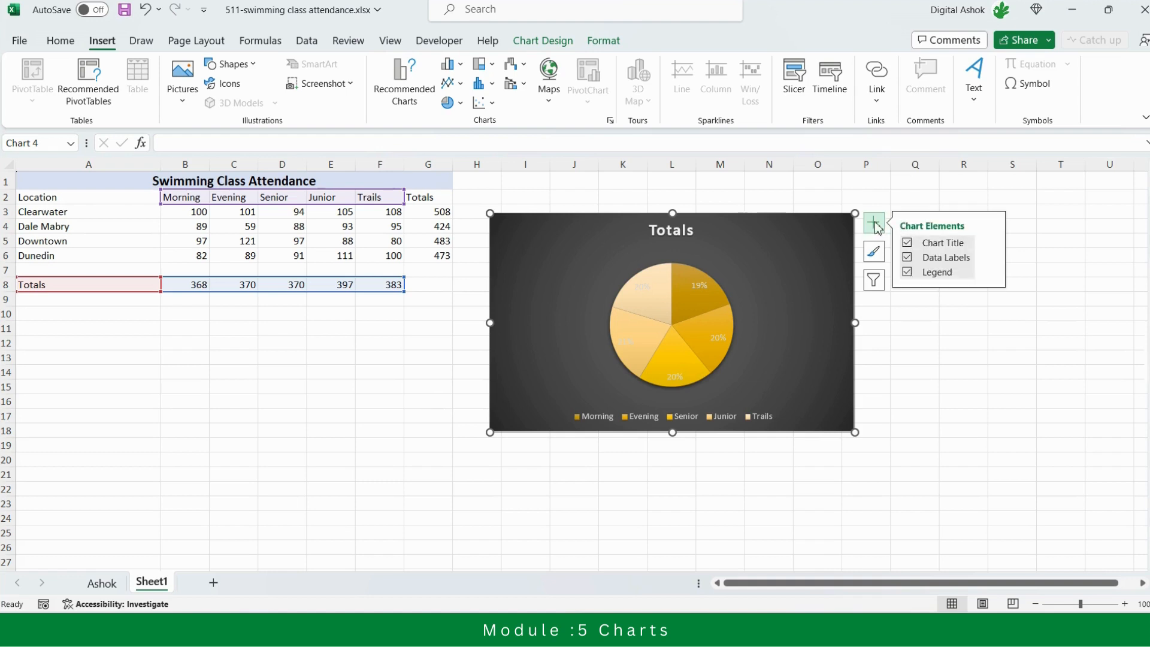
pyautogui.click(551, 41)
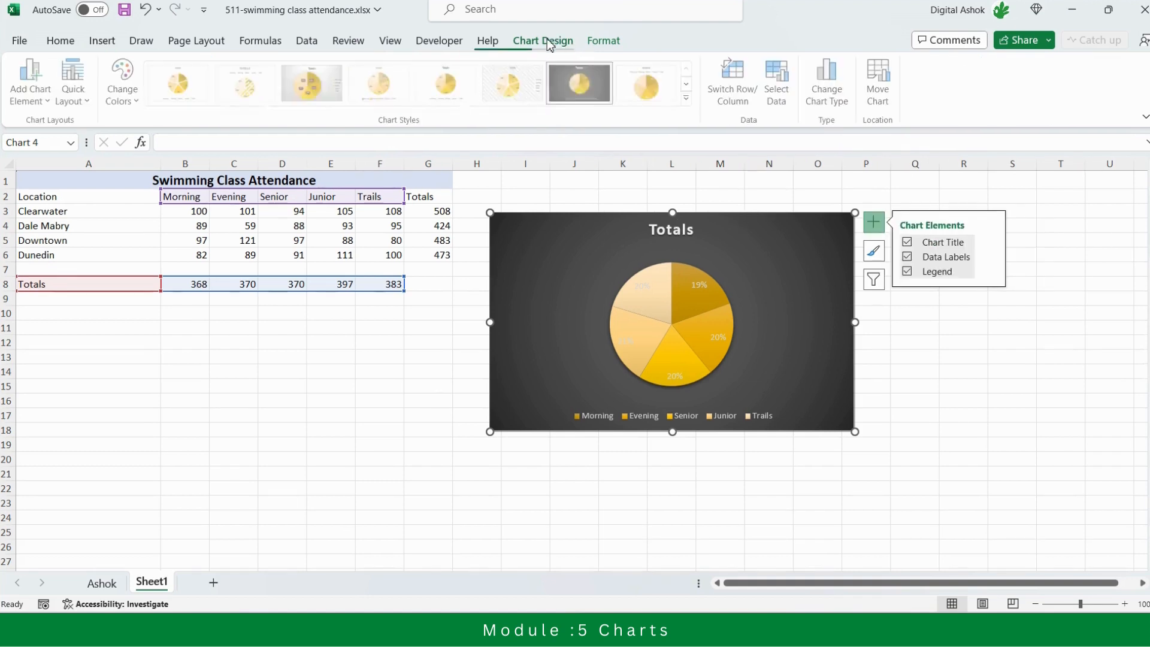
pyautogui.rightClick(757, 243)
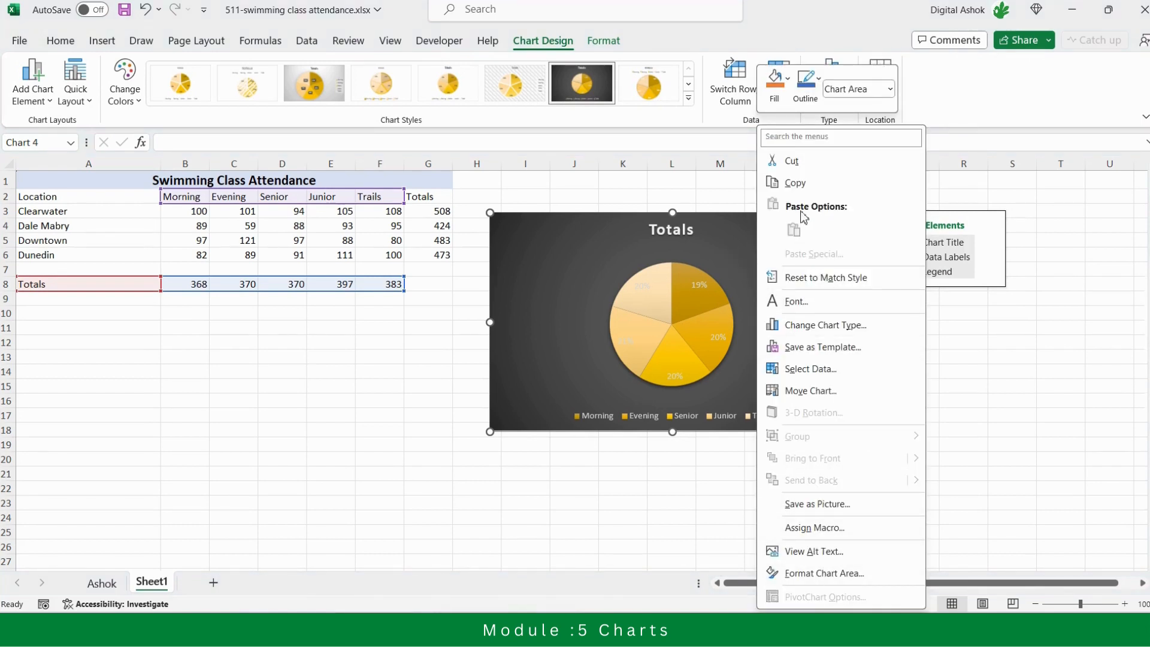
pyautogui.click(1018, 393)
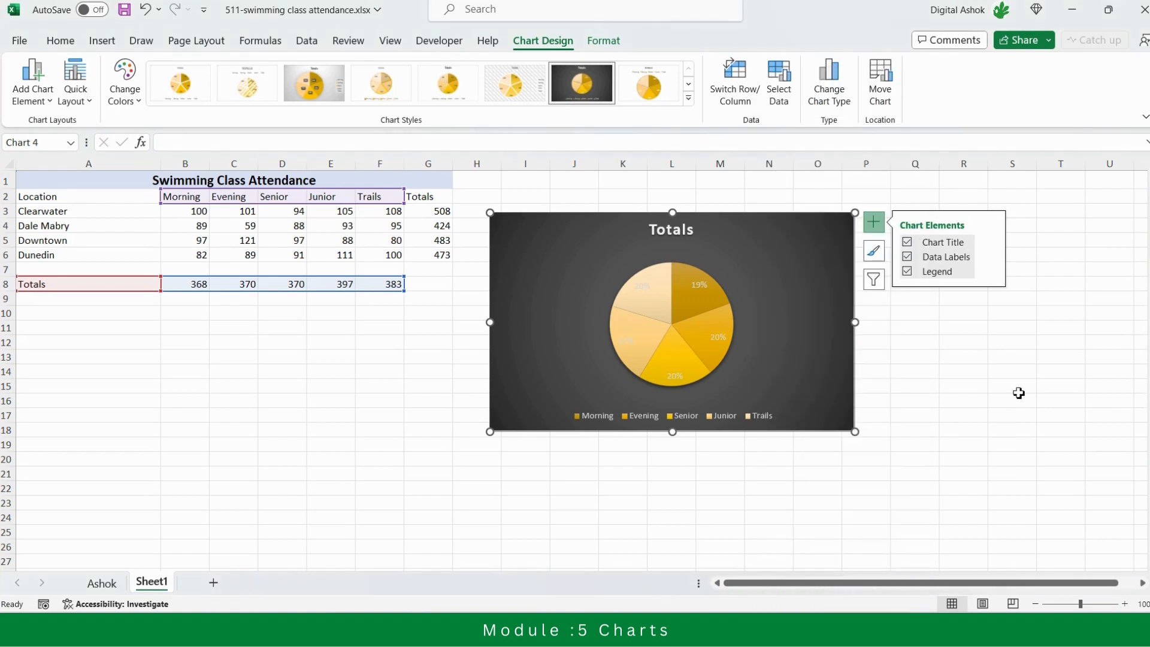
pyautogui.click(283, 477)
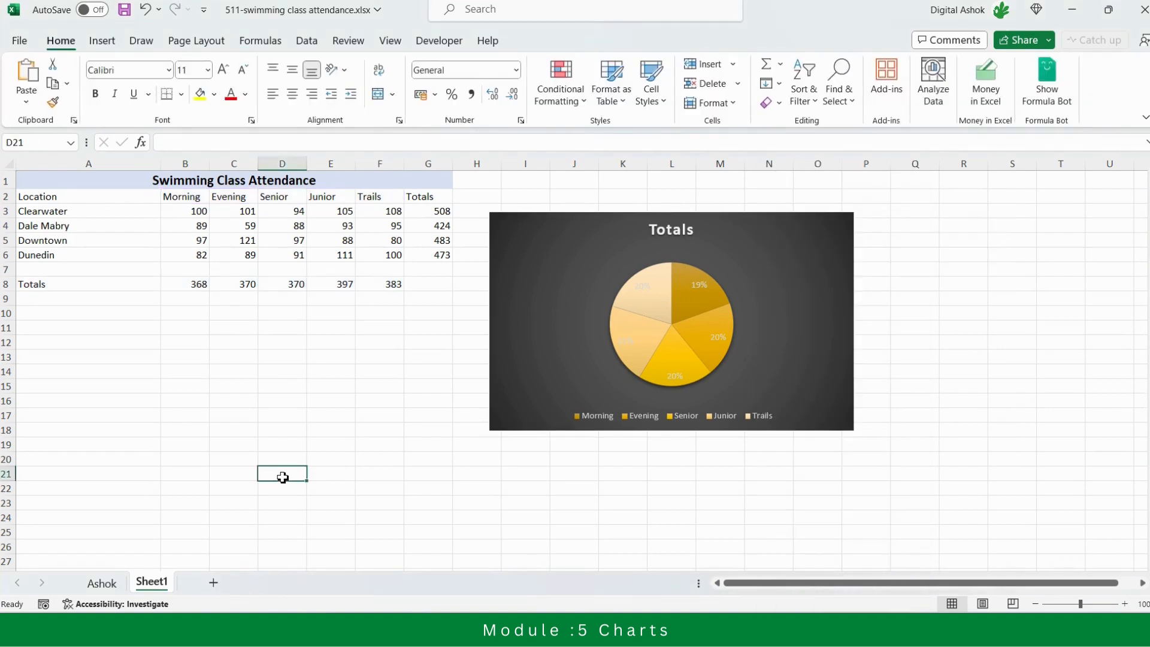
# Switch to the Ashok chart sheet and select the Class Practice column chart
pyautogui.click(102, 584)
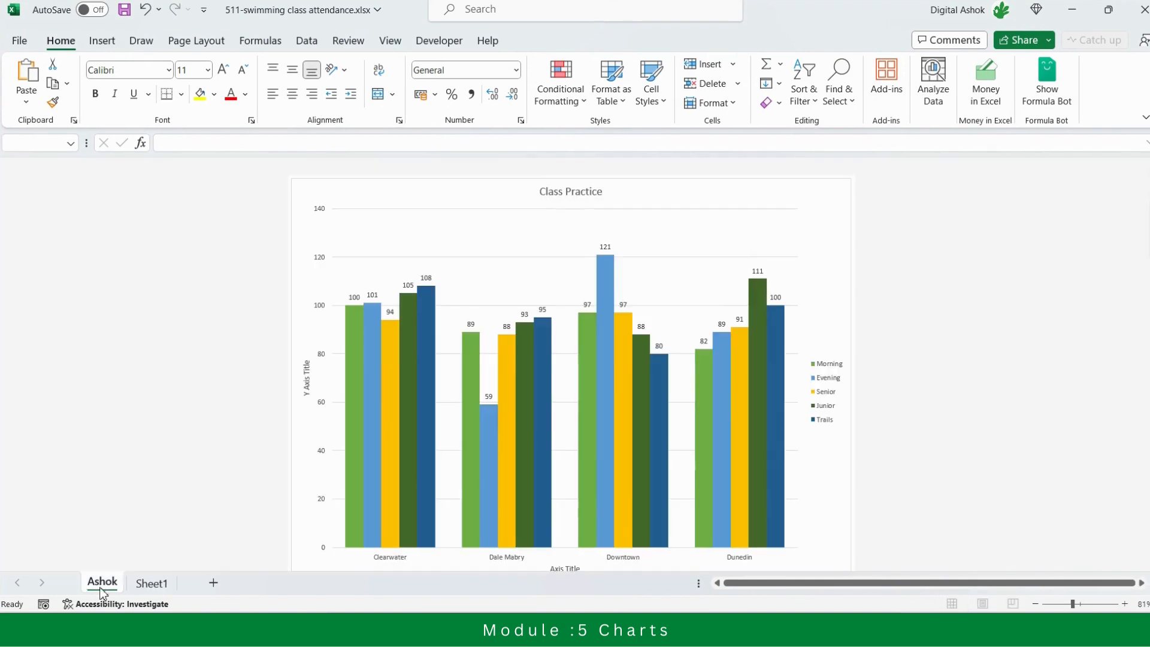
pyautogui.click(807, 195)
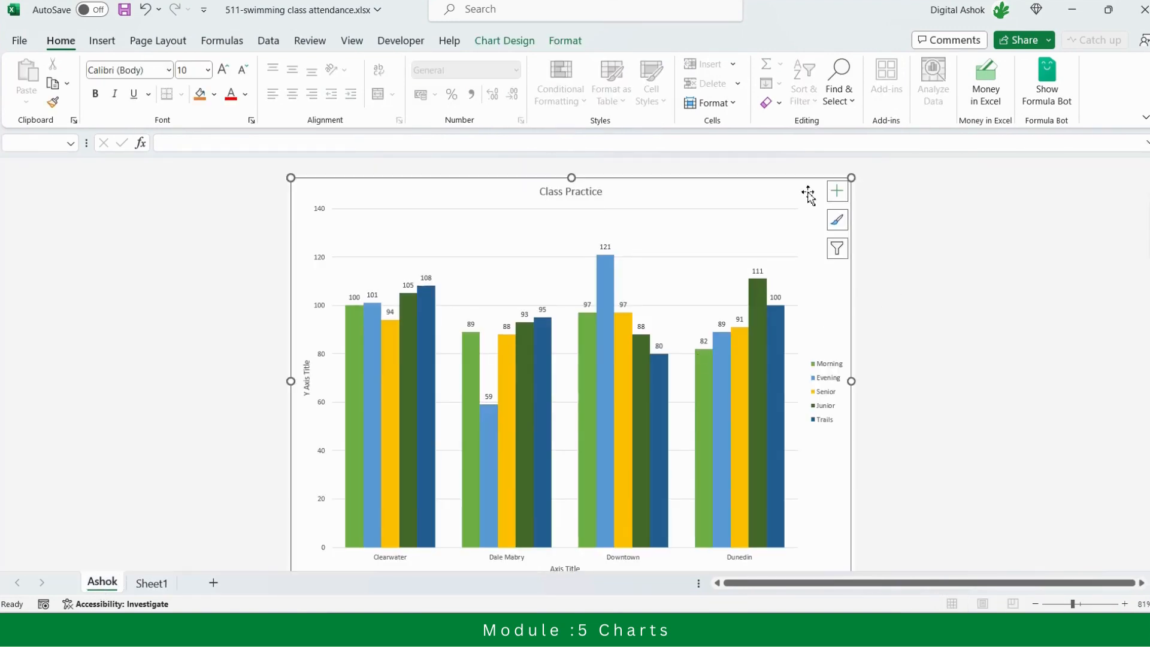